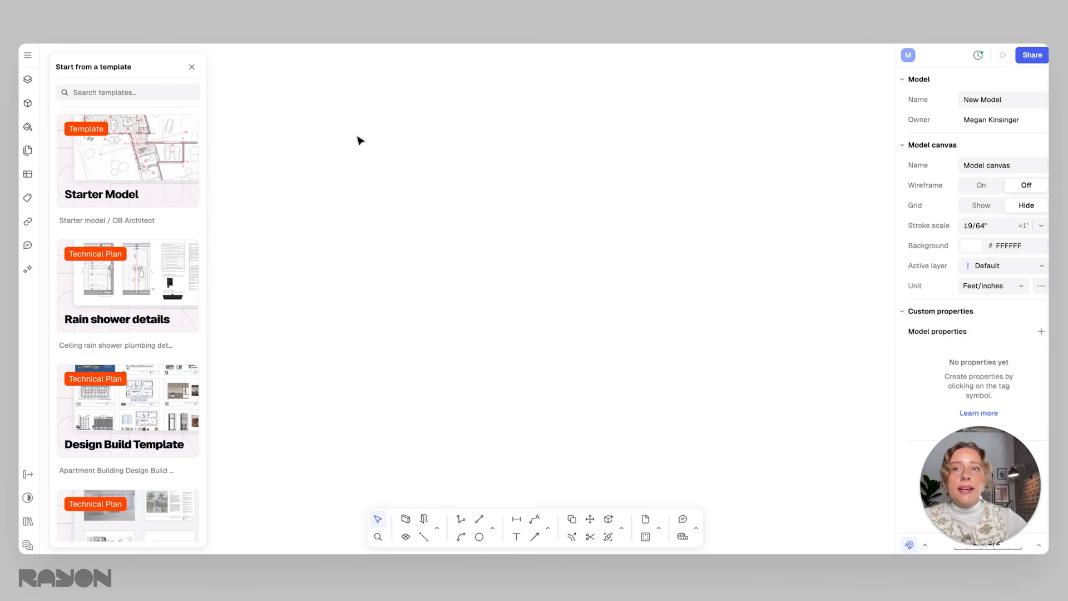
# Step: Import the DWG file office CAD.dwg without hidden layers, empty layers or blocks without instances
pyautogui.click(27, 55)
pyautogui.moveTo(82, 132)
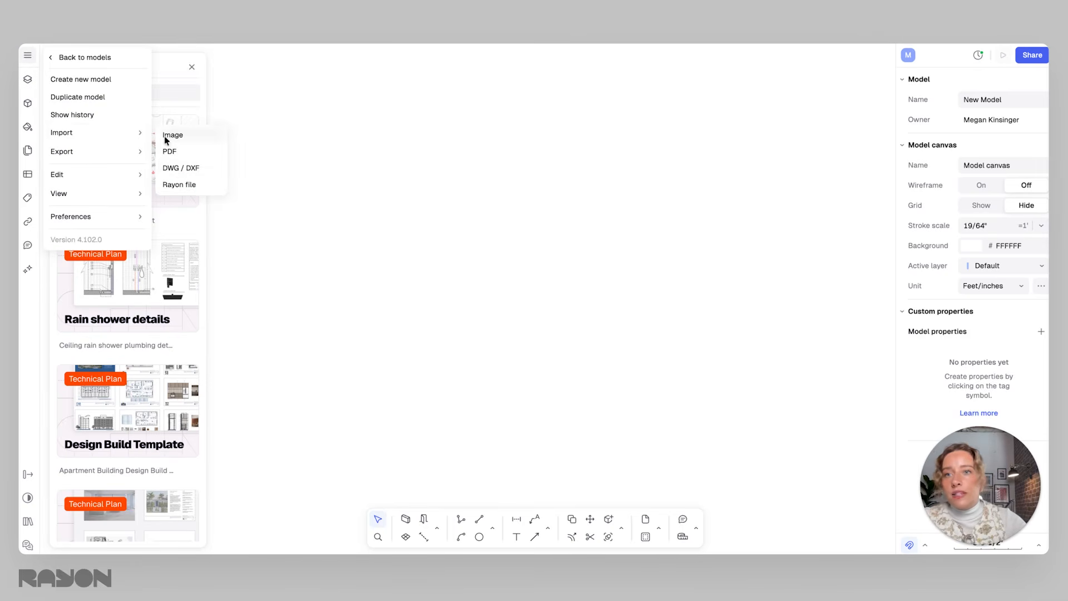
pyautogui.click(178, 170)
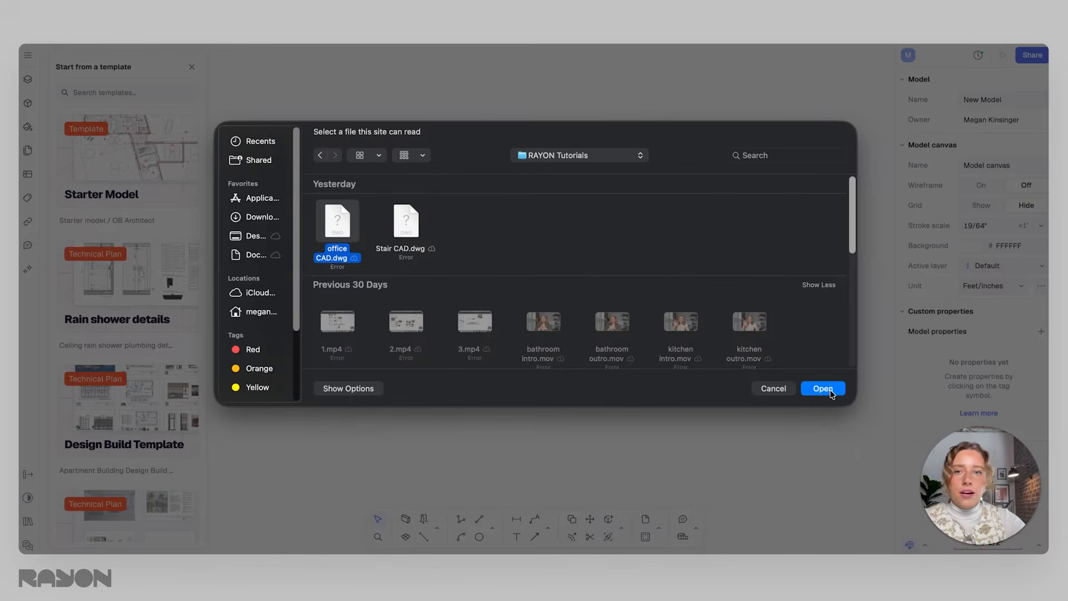
pyautogui.click(823, 389)
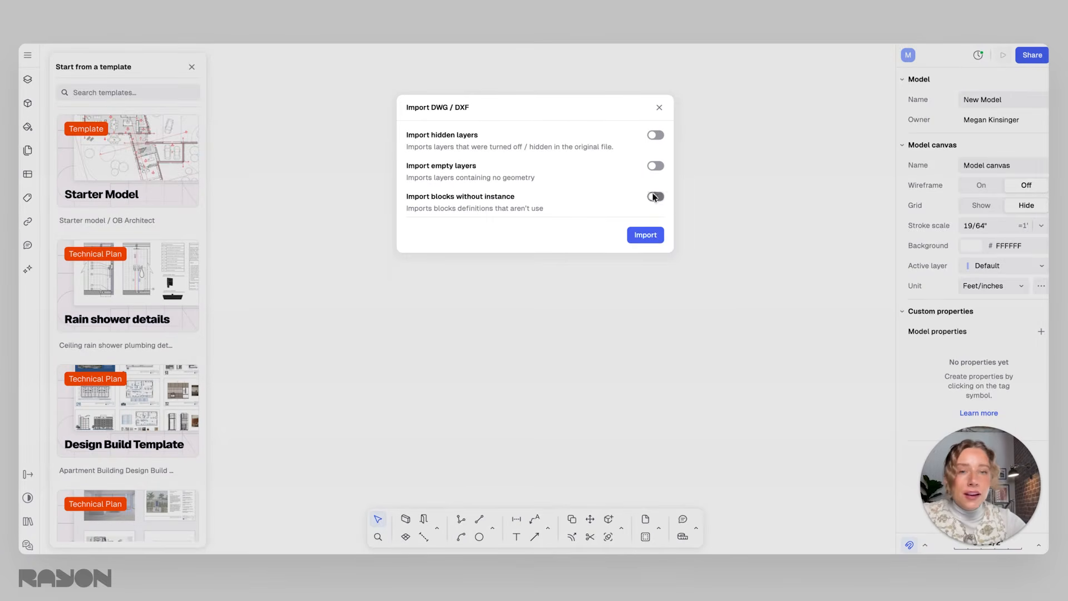
pyautogui.click(646, 235)
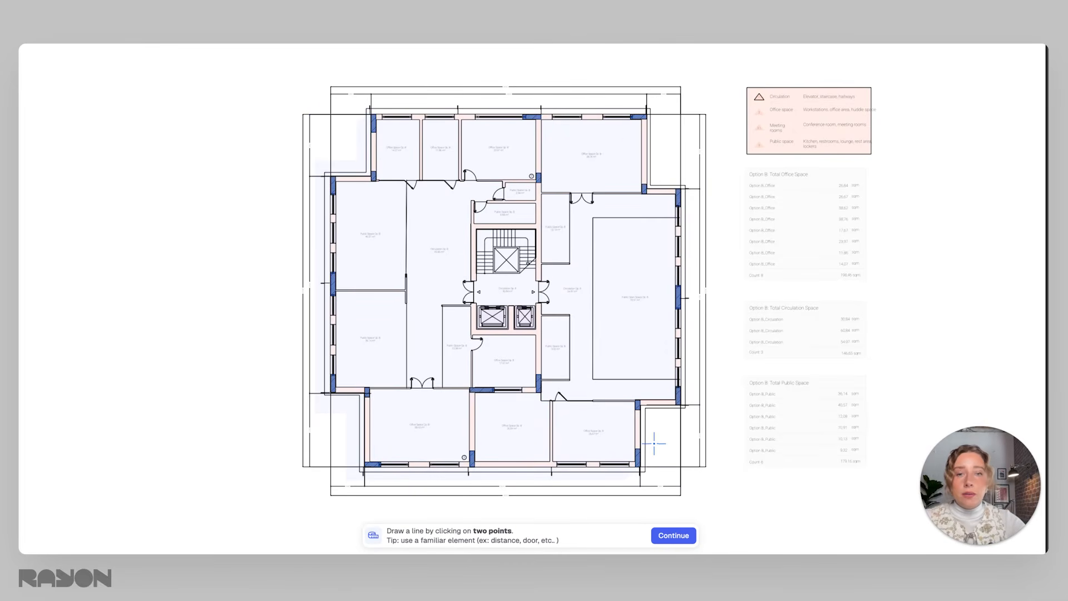
# Step: Draw the import's reference line across the upper office's door opening, from one wall corner to the other
pyautogui.scroll(2, 485, 261)
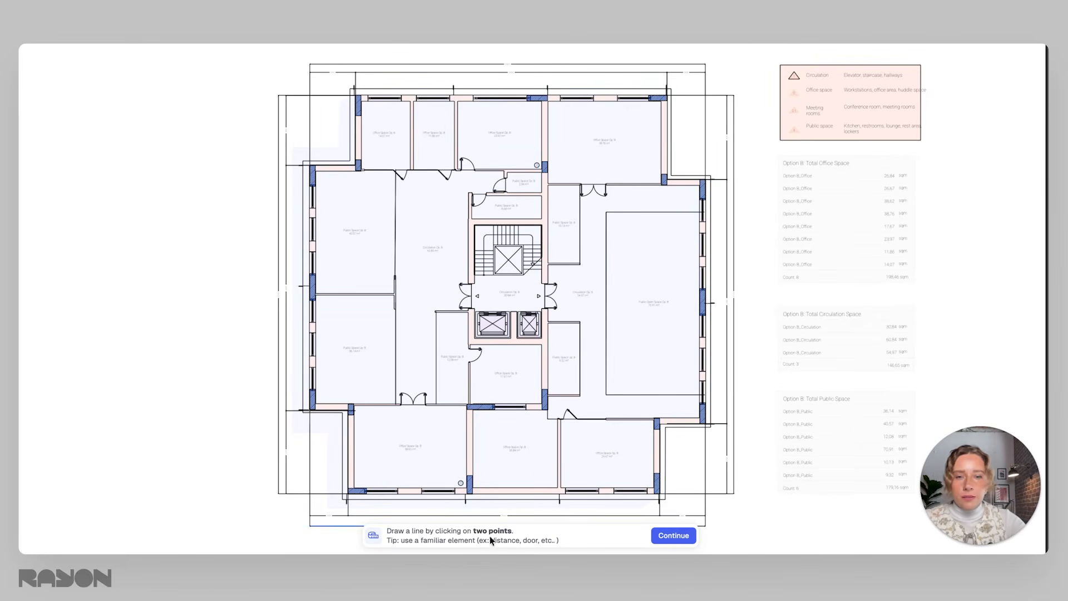
pyautogui.scroll(3, 507, 173)
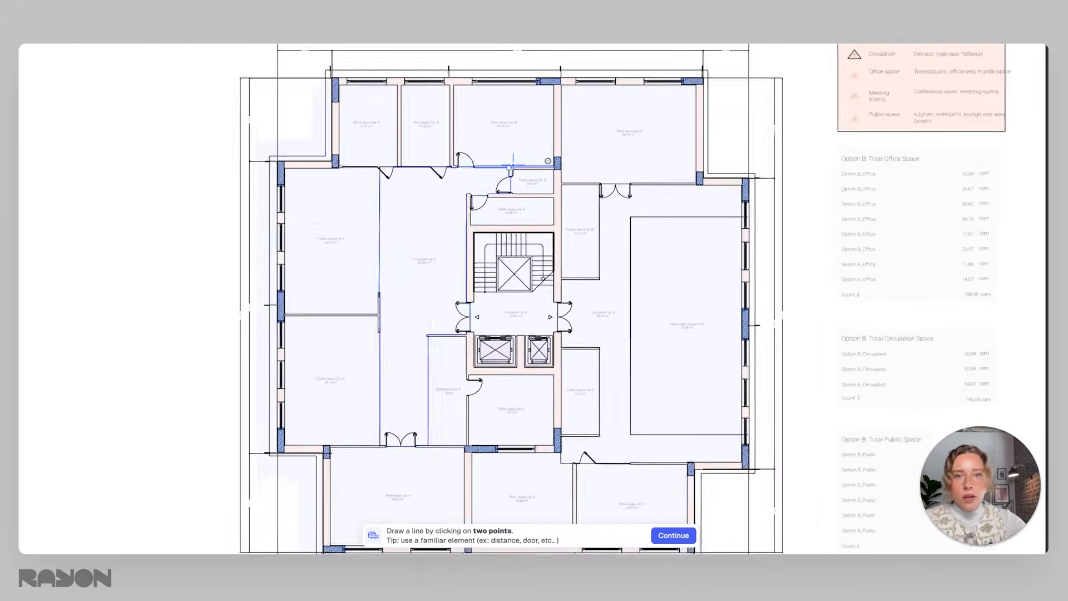
pyautogui.scroll(10, 507, 174)
pyautogui.hscroll(-2, 289, 177)
pyautogui.scroll(10, 264, 177)
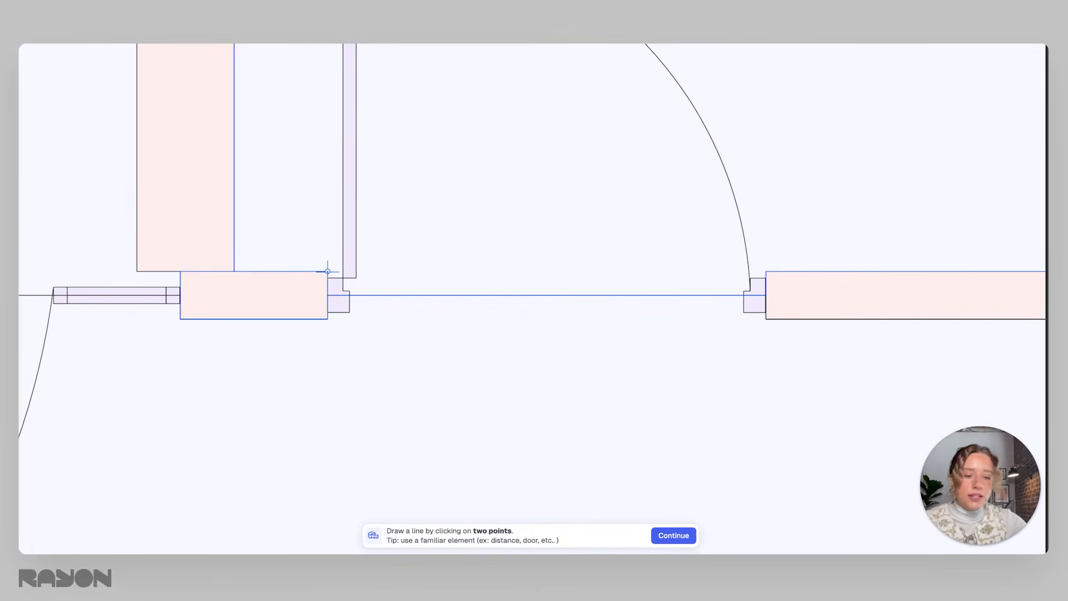
pyautogui.click(328, 272)
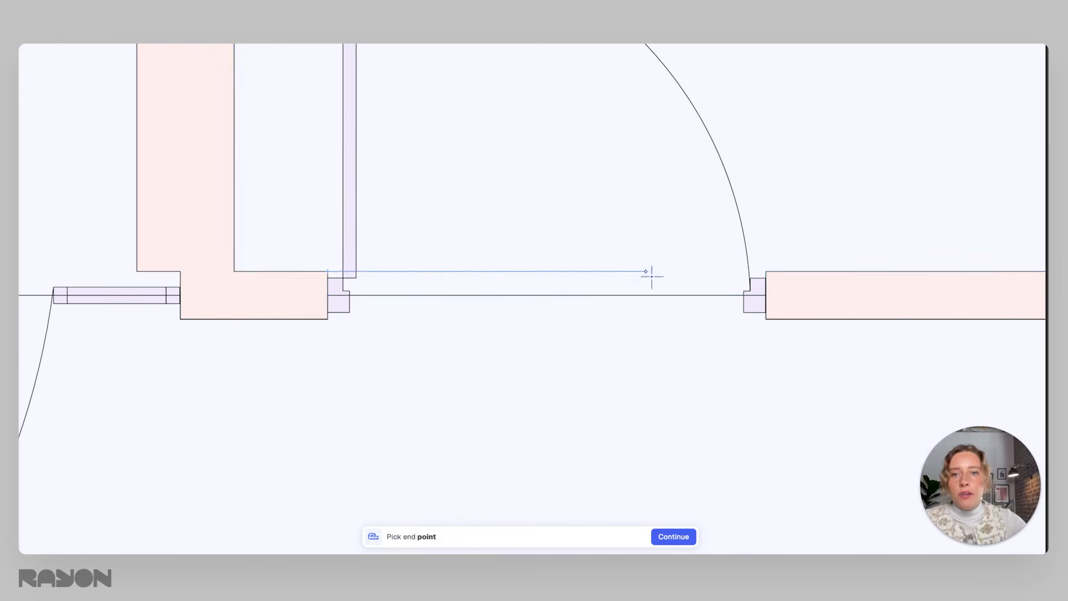
pyautogui.click(765, 271)
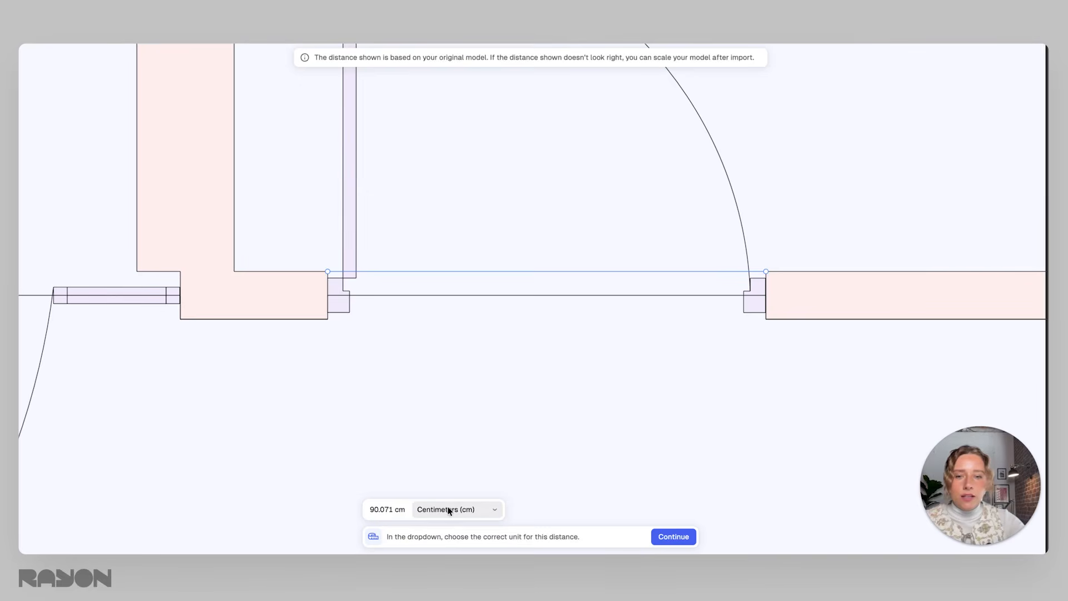
# Step: Choose Centimeters (cm) as the reference distance's unit and continue the import
pyautogui.click(430, 508)
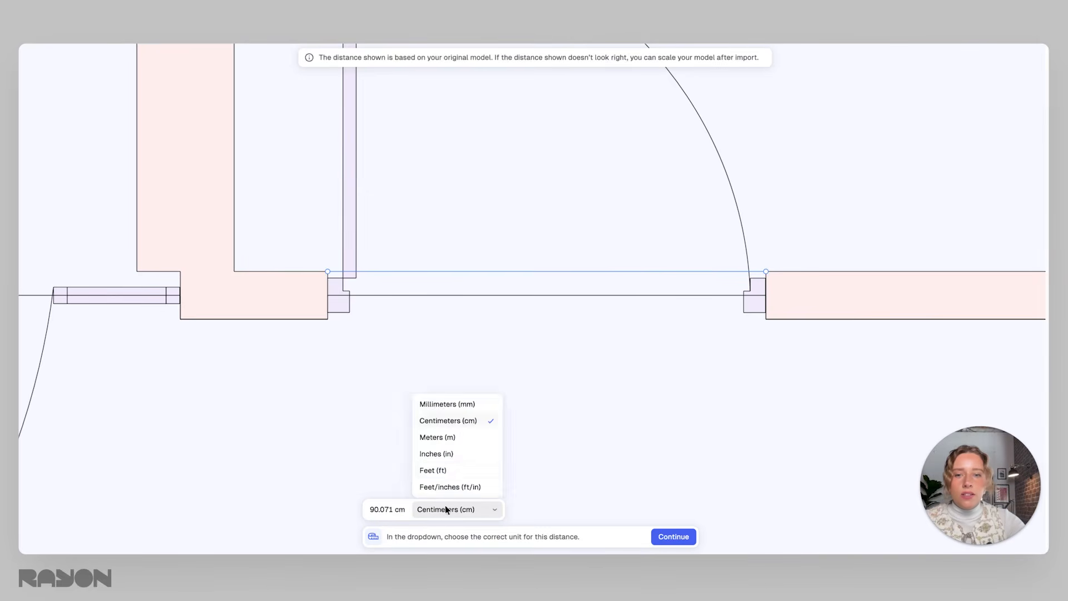
pyautogui.click(446, 472)
pyautogui.click(445, 506)
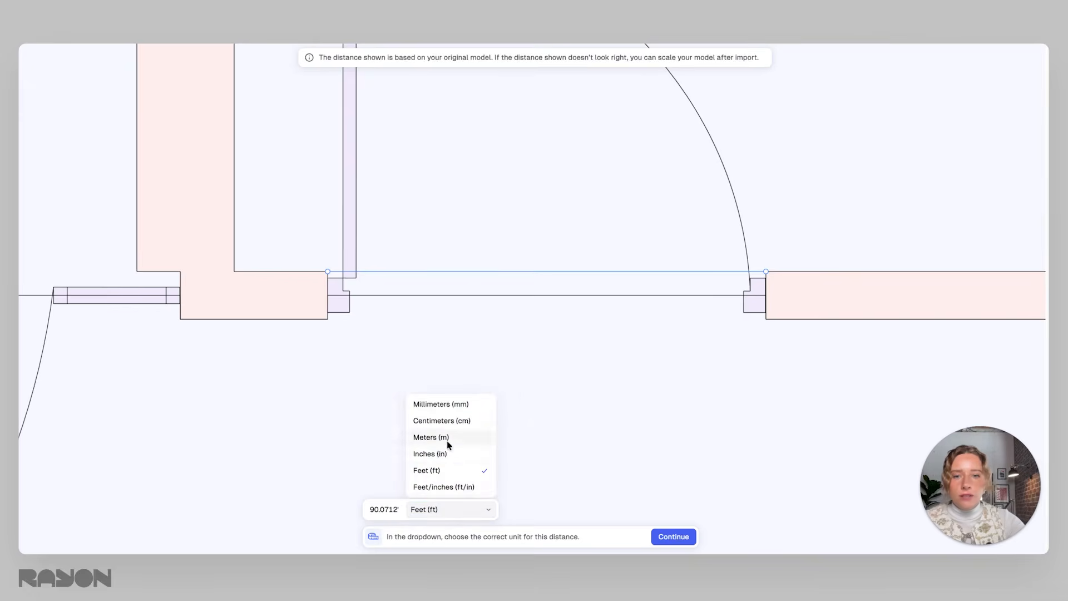
pyautogui.click(427, 512)
pyautogui.click(450, 510)
pyautogui.click(469, 427)
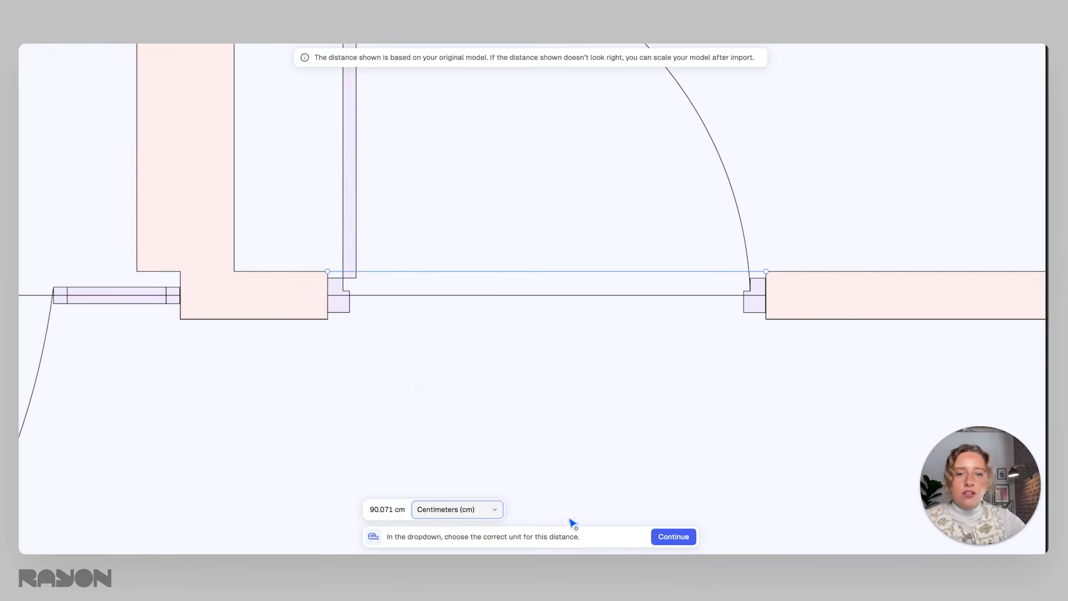
pyautogui.click(676, 537)
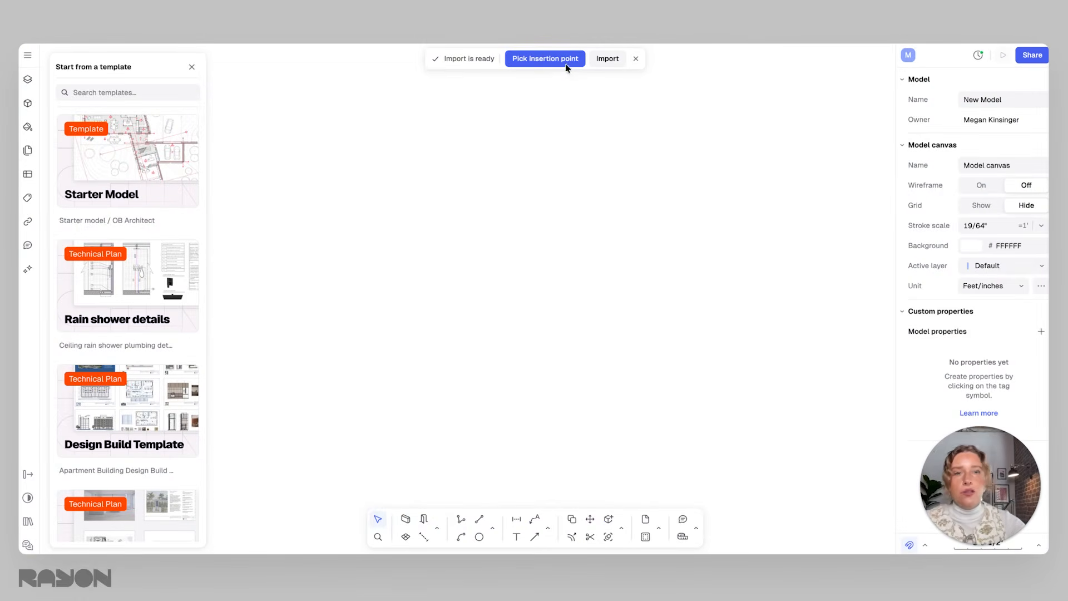
# Step: Place the imported floor plan on the model canvas at a picked insertion point
pyautogui.click(564, 59)
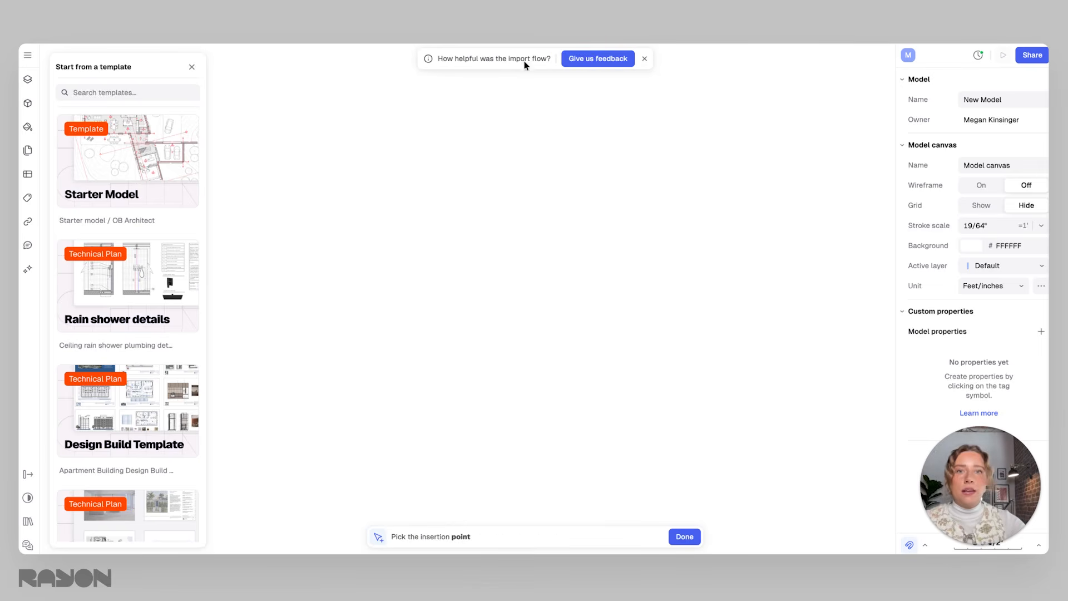
pyautogui.click(345, 139)
pyautogui.scroll(-3, 527, 157)
pyautogui.moveTo(527, 157); pyautogui.dragTo(438, 88, button='middle')
pyautogui.scroll(-3, 486, 115)
pyautogui.scroll(-5, 562, 150)
pyautogui.click(604, 165)
pyautogui.scroll(10, 551, 152)
pyautogui.moveTo(616, 128); pyautogui.dragTo(546, 219, button='middle')
pyautogui.scroll(5, 561, 162)
pyautogui.scroll(-3, 559, 162)
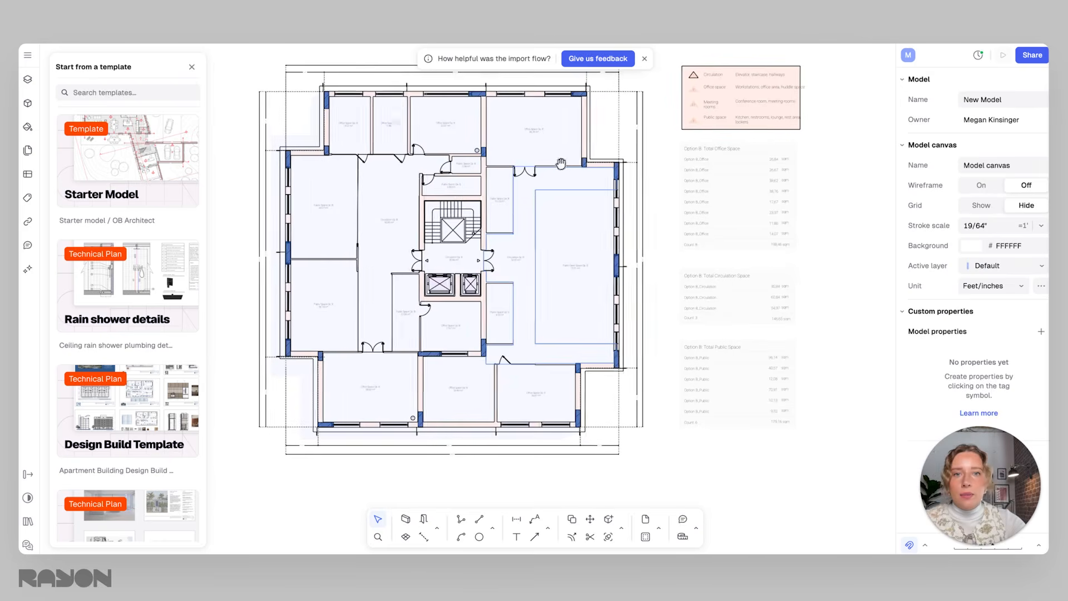
pyautogui.moveTo(557, 162); pyautogui.dragTo(570, 160, button='middle')
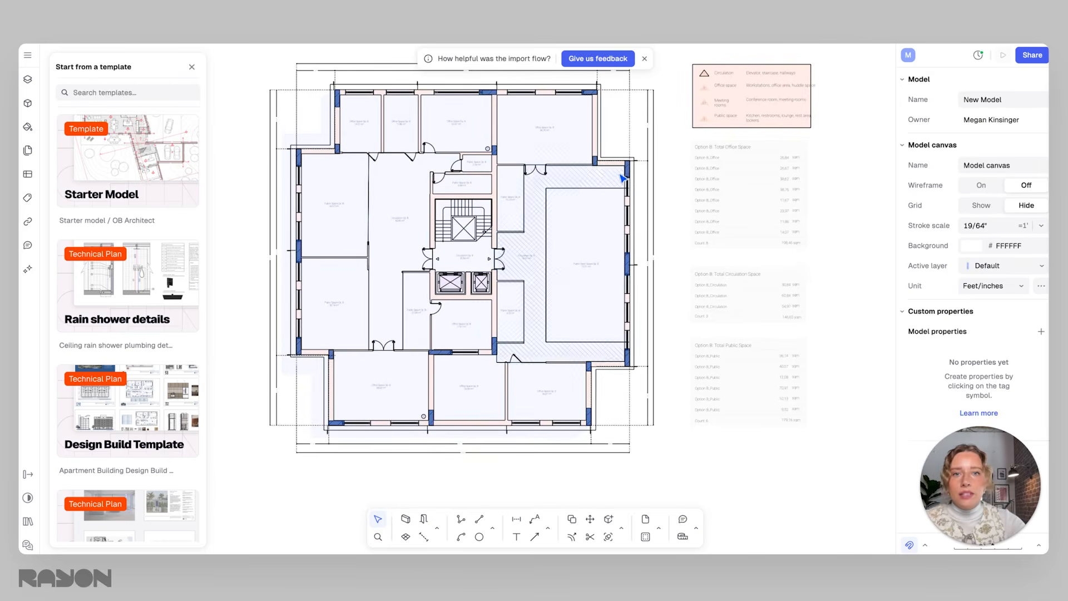
# Step: Measure the width of the upper office's door opening with a dimension to check the import scale
pyautogui.click(517, 519)
pyautogui.scroll(15, 412, 201)
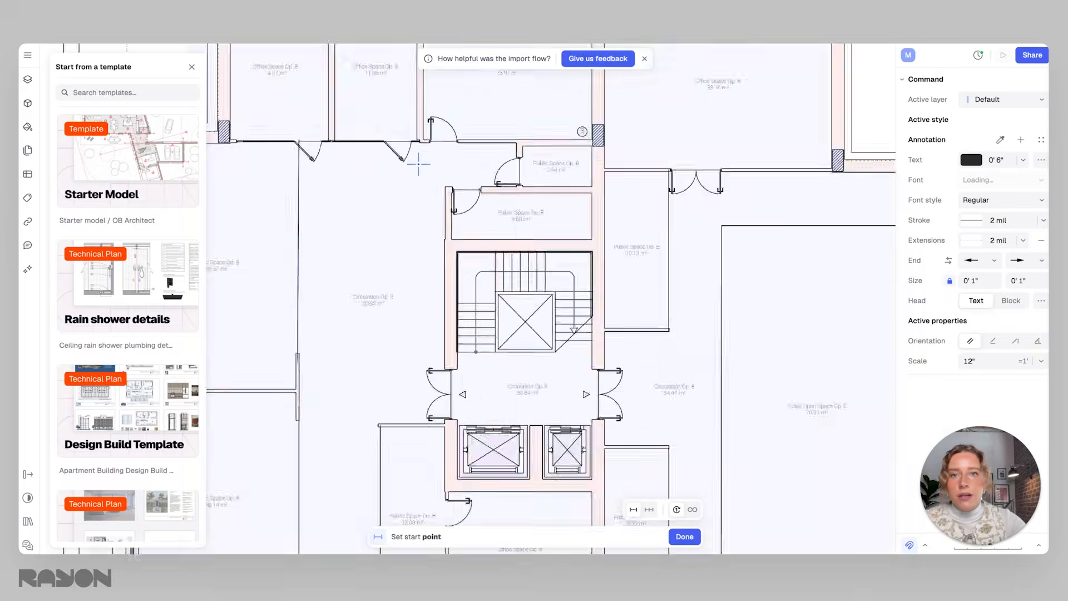
pyautogui.scroll(-5, 410, 196)
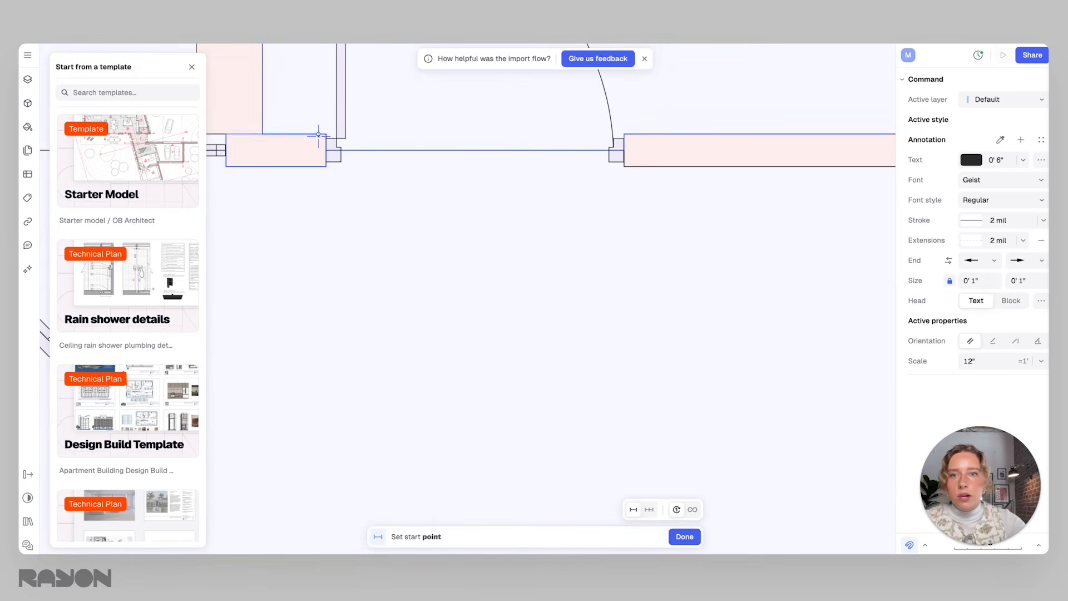
pyautogui.click(332, 134)
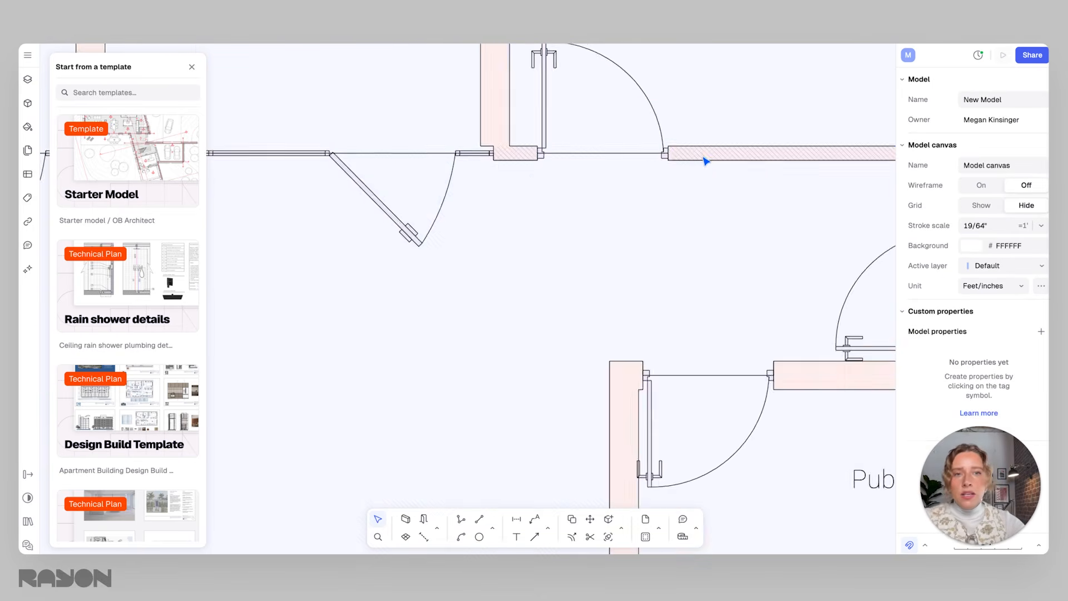
# Step: Look over the imported floor plan and inspect the properties of the long wall beside the stair core
pyautogui.scroll(-5, 705, 161)
pyautogui.scroll(-2, 637, 256)
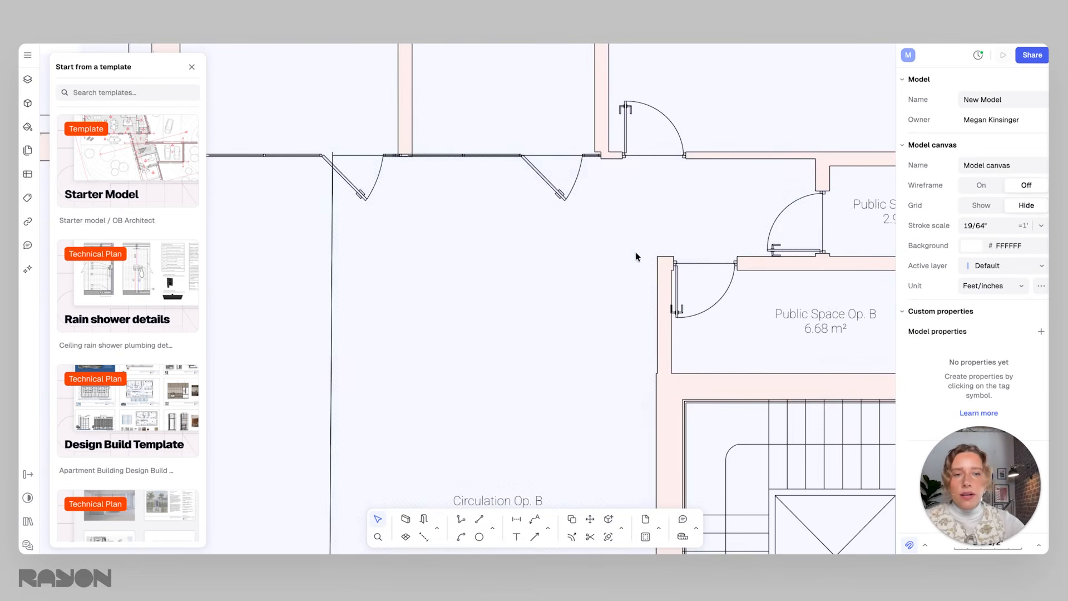
pyautogui.scroll(-12, 724, 227)
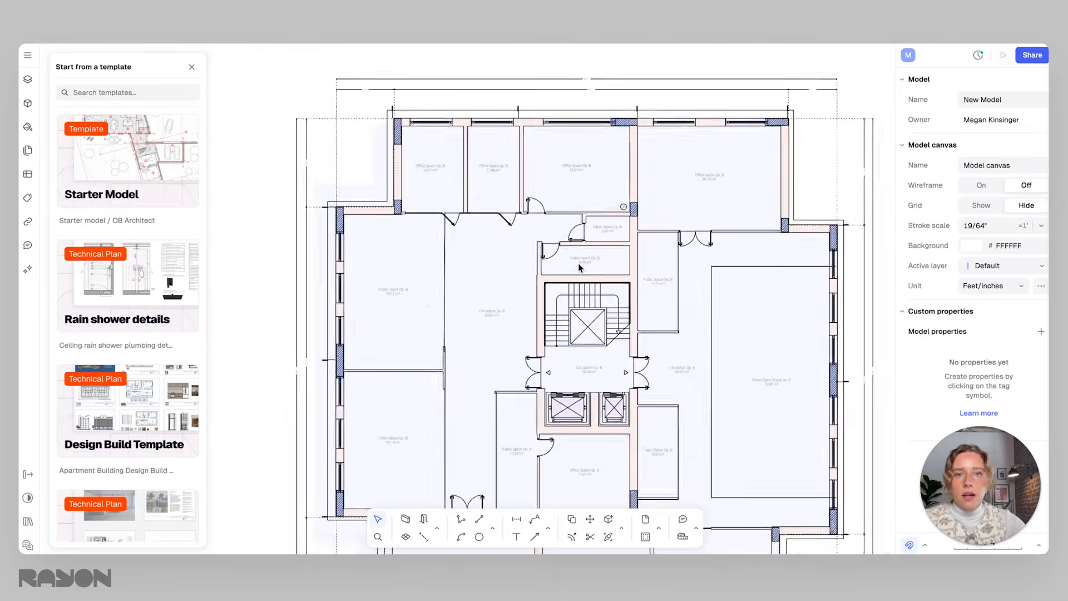
pyautogui.scroll(3, 559, 267)
pyautogui.scroll(5, 560, 269)
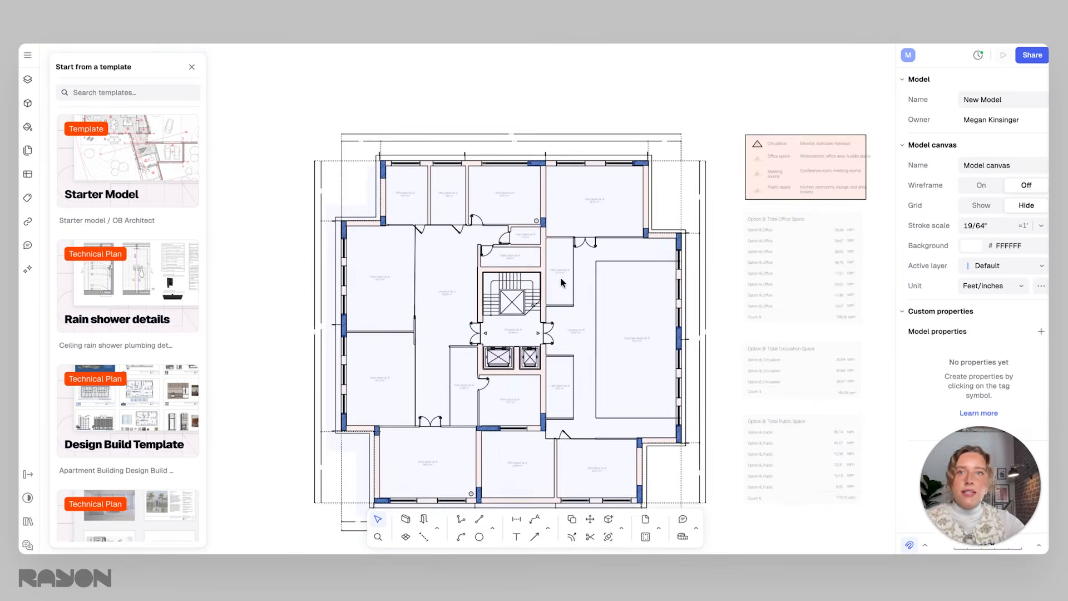
pyautogui.moveTo(574, 277); pyautogui.dragTo(596, 275, button='middle')
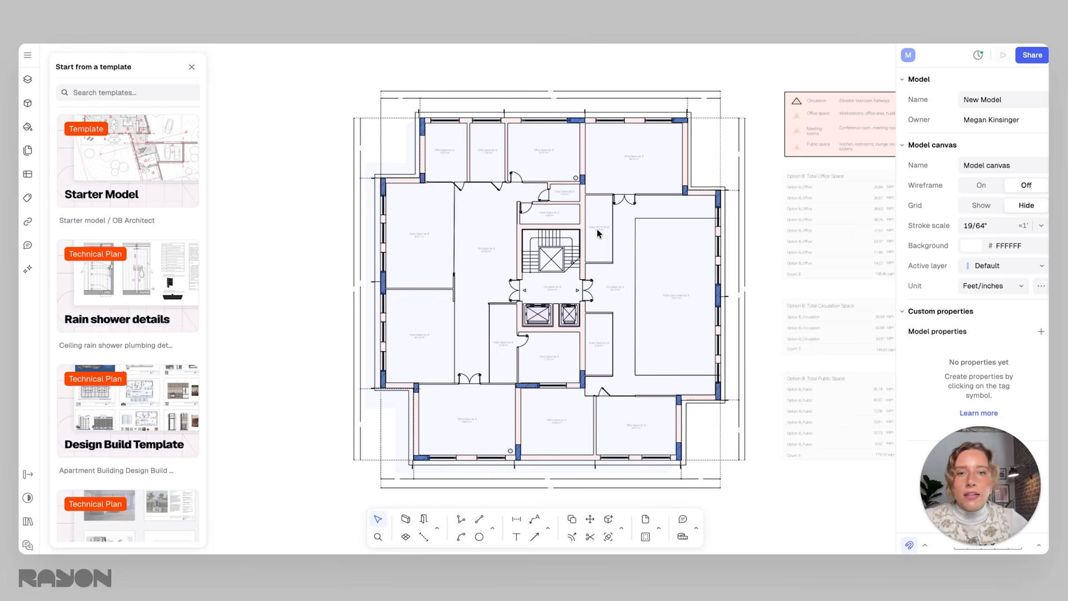
pyautogui.scroll(1, 590, 218)
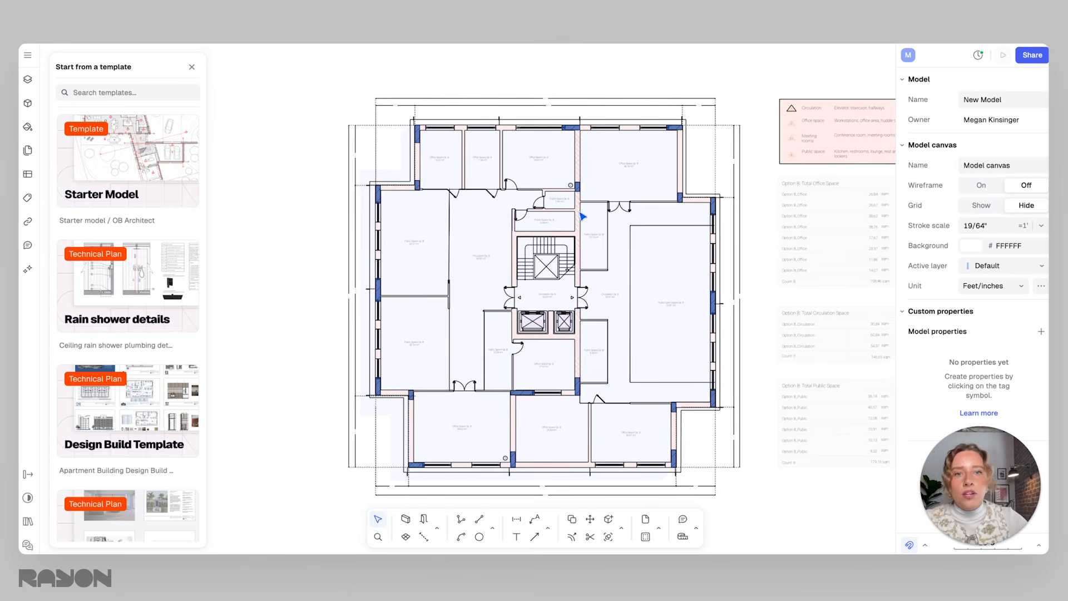
pyautogui.click(581, 217)
pyautogui.scroll(-1, 615, 162)
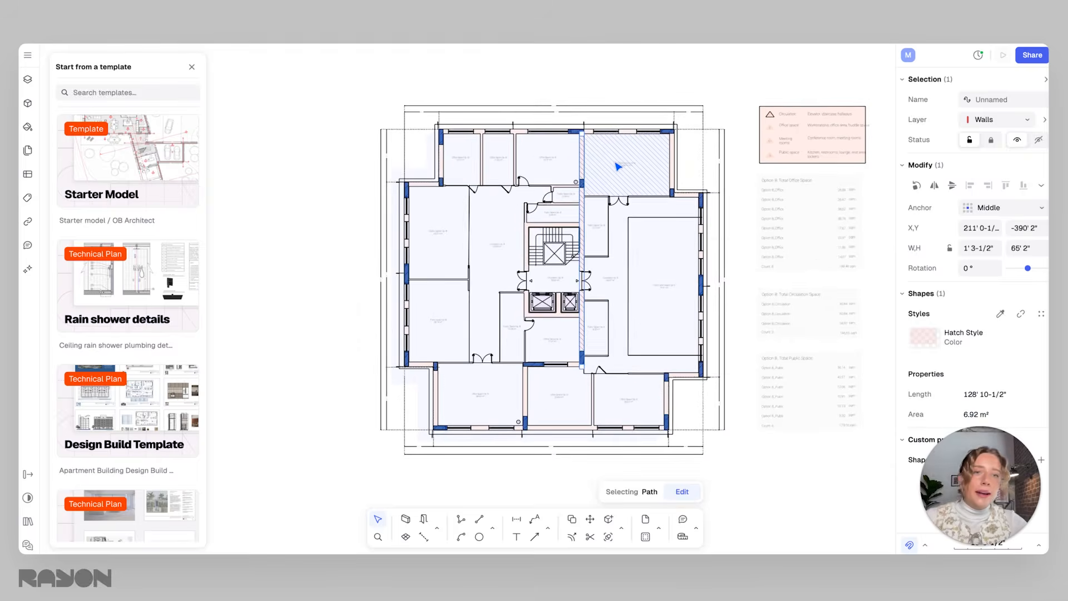
pyautogui.scroll(-1, 618, 166)
pyautogui.scroll(3, 584, 223)
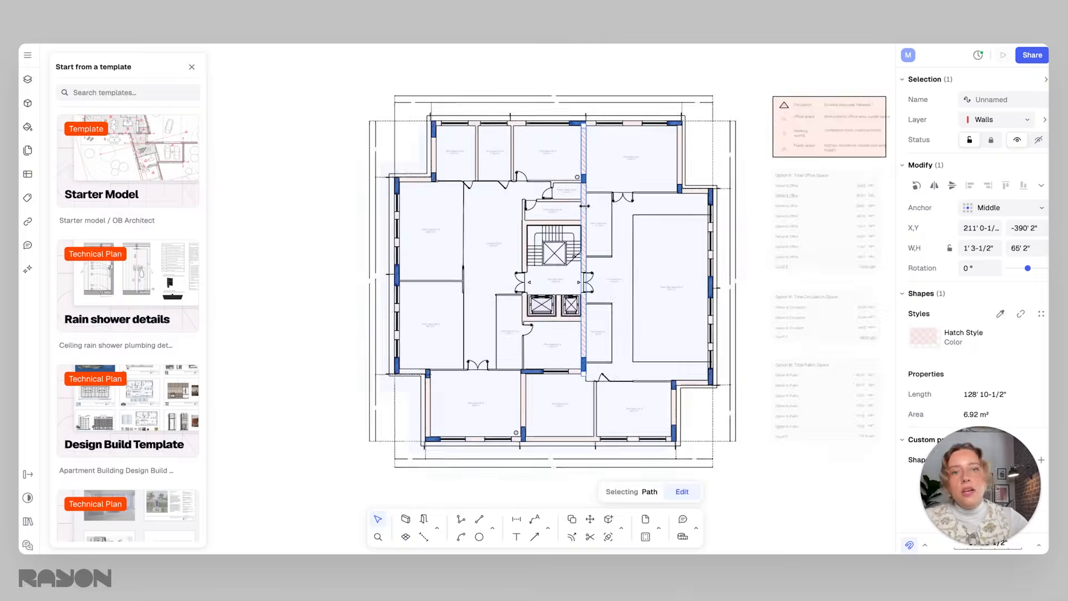
pyautogui.scroll(-2, 583, 227)
pyautogui.scroll(5, 369, 208)
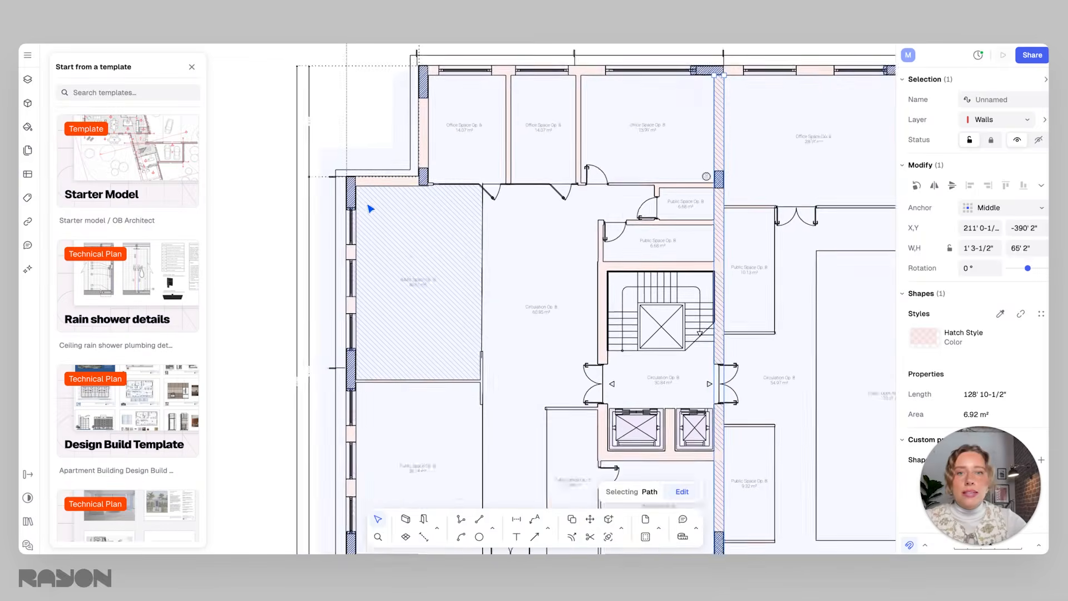
# Step: Select the entire floor plan, without the legend and area tables, and lock it
pyautogui.scroll(-3, 563, 287)
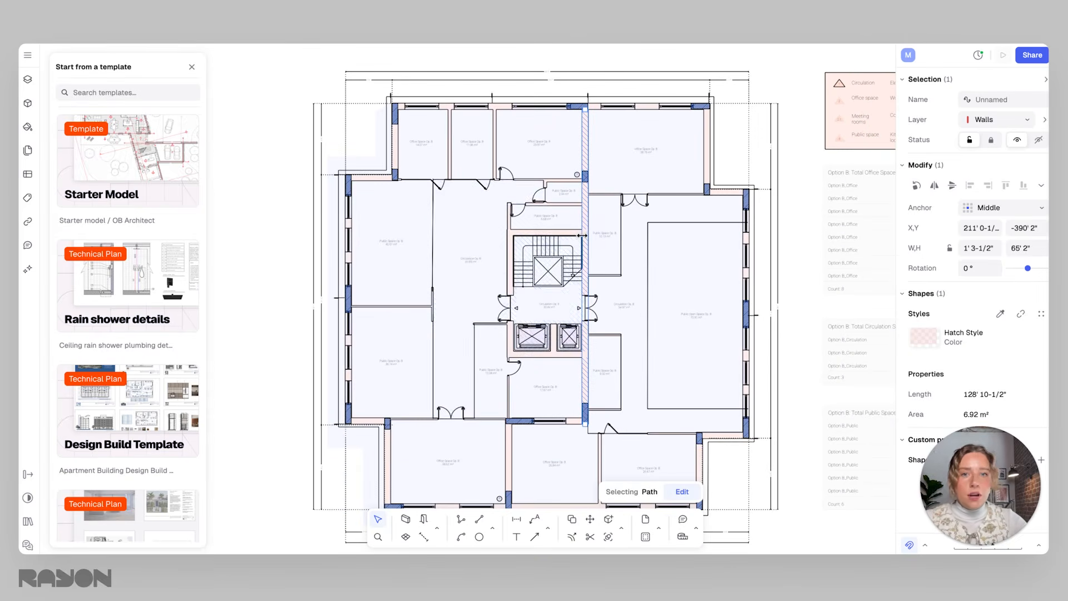
pyautogui.scroll(-3, 487, 252)
pyautogui.scroll(-2, 477, 253)
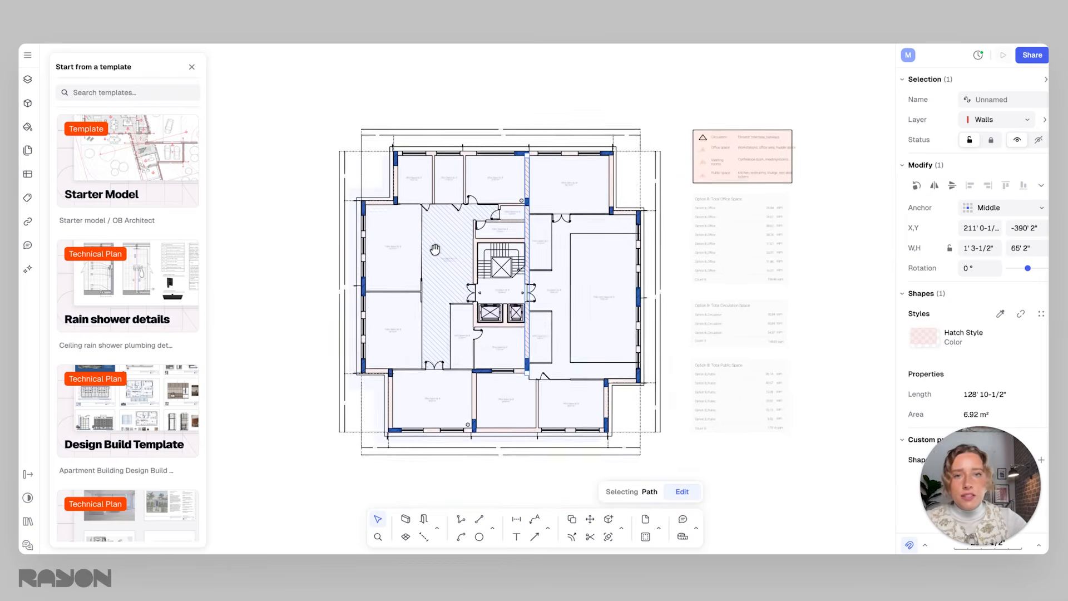
pyautogui.moveTo(306, 128)
pyautogui.mouseDown()
pyautogui.moveTo(591, 358)
pyautogui.moveTo(520, 287)
pyautogui.mouseUp()
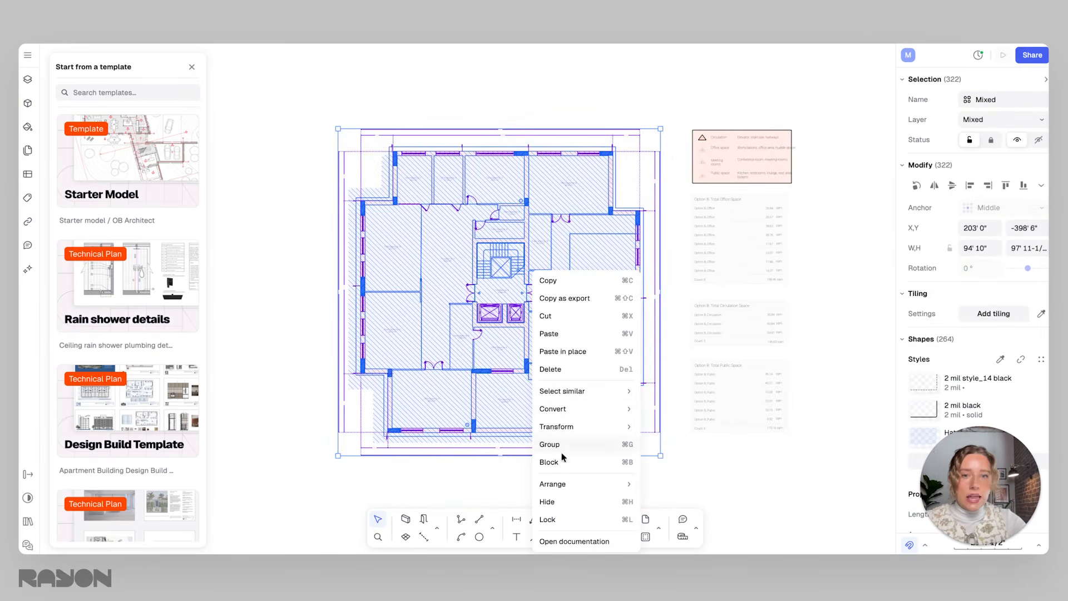
pyautogui.click(558, 520)
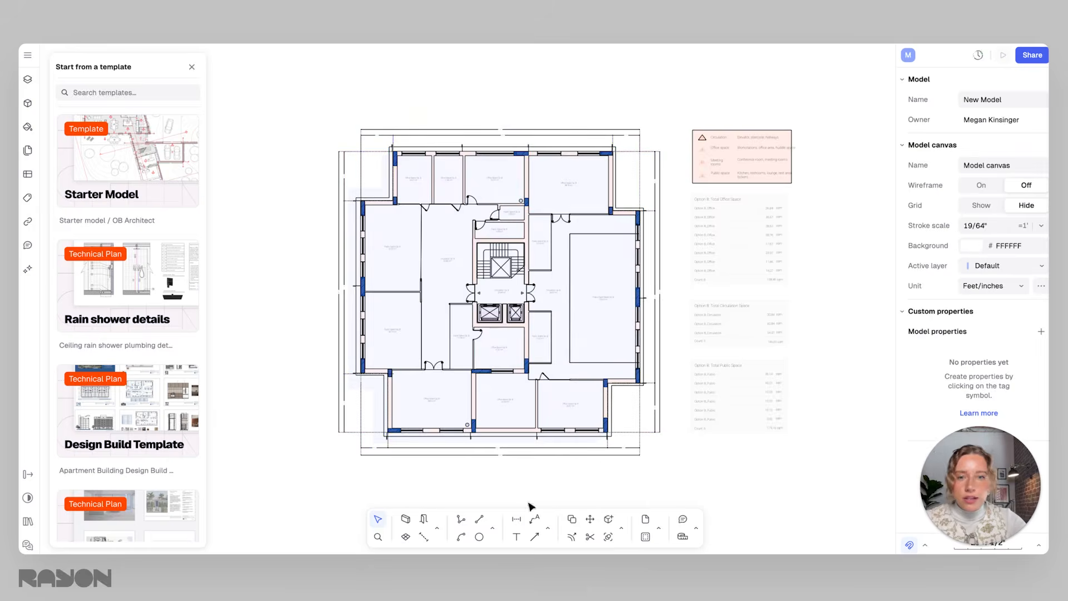
# Step: Create a new layer named Rayon Walls and make it the active layer
pyautogui.click(27, 79)
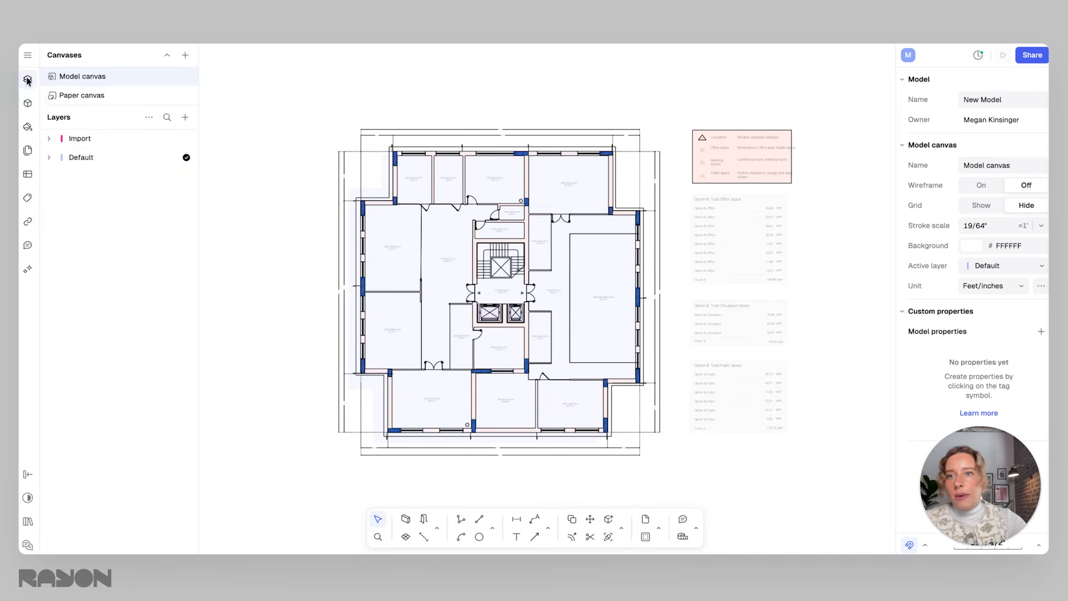
pyautogui.click(190, 117)
pyautogui.click(193, 139)
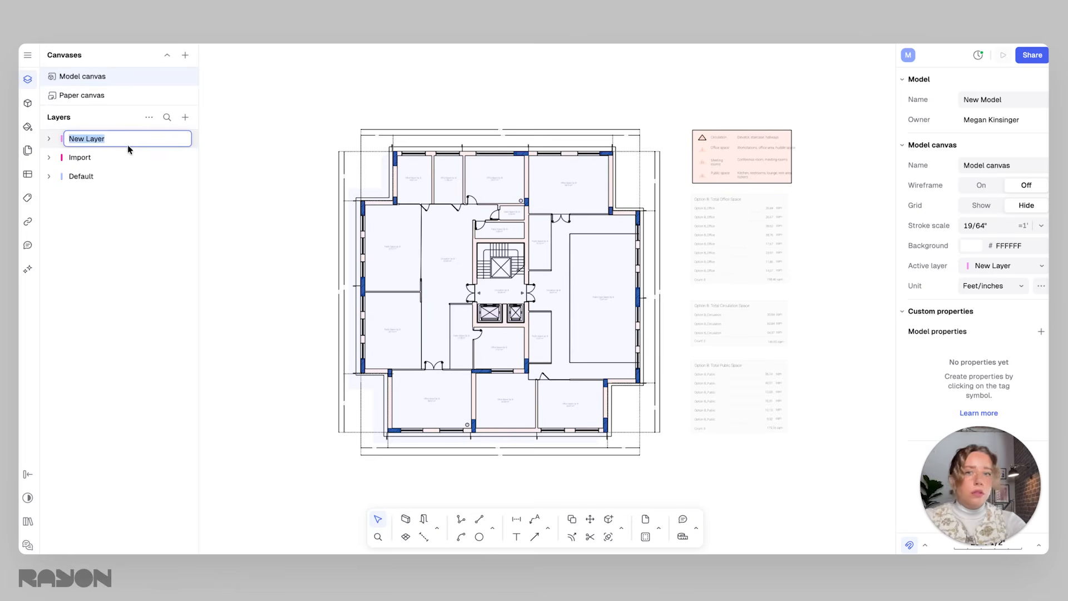
pyautogui.write('Rayon Walls')
pyautogui.press('Return')
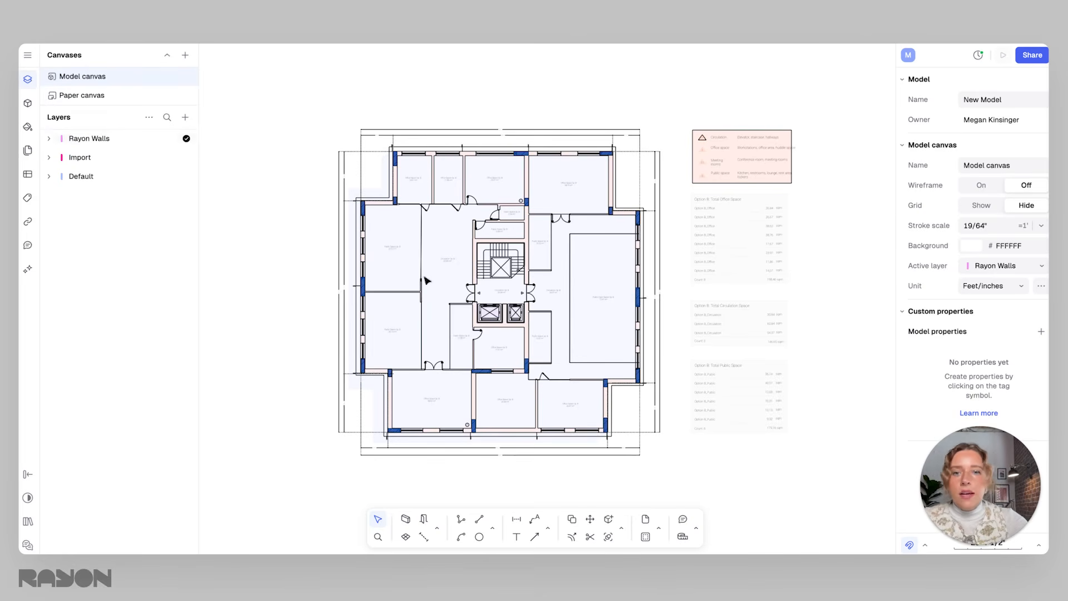
pyautogui.scroll(5, 420, 289)
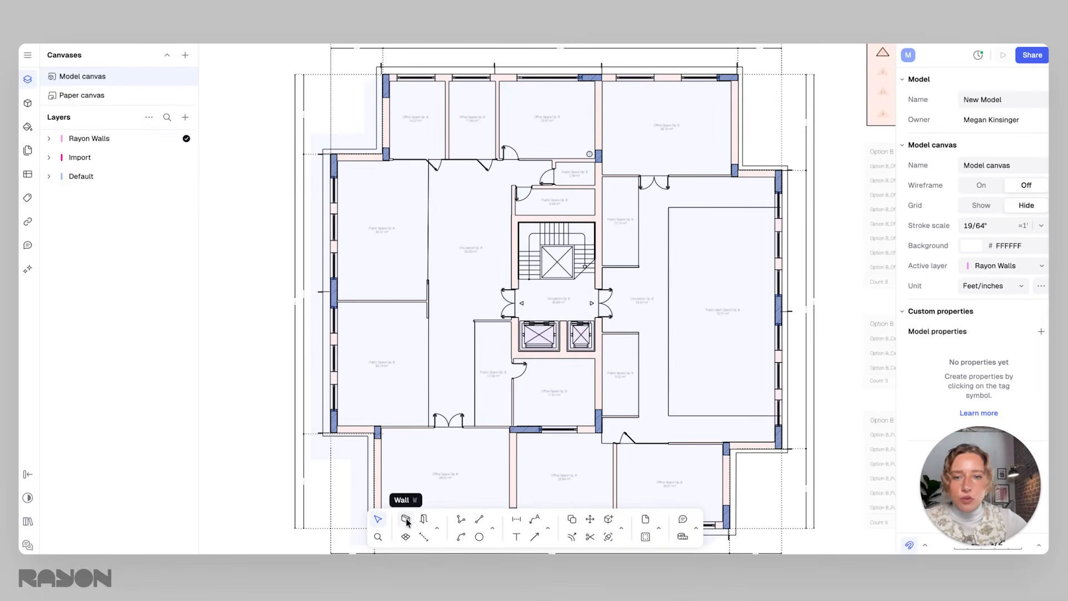
pyautogui.click(93, 138)
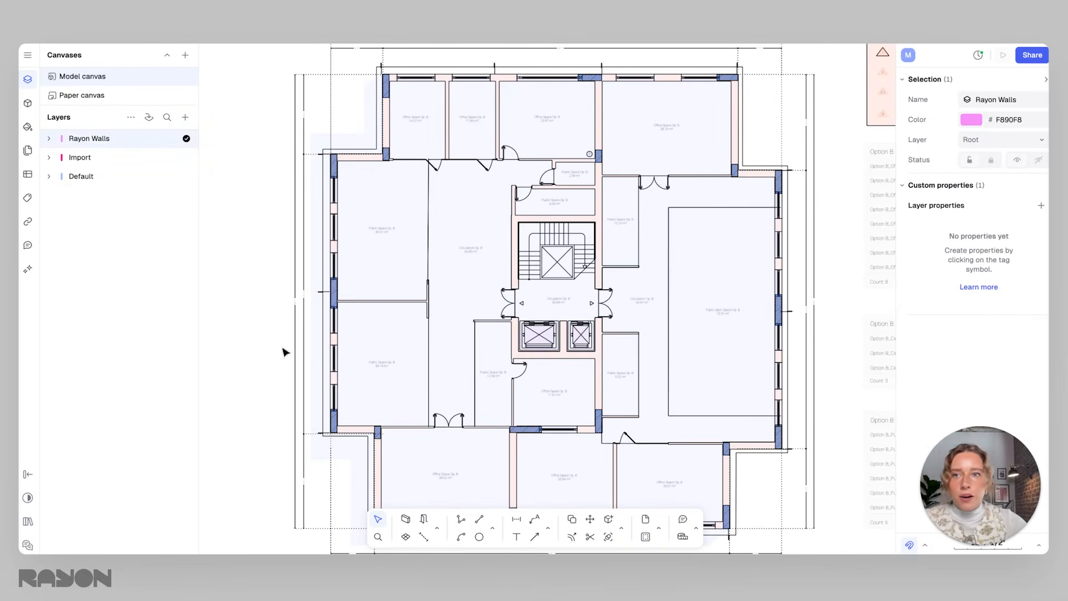
pyautogui.click(406, 519)
pyautogui.scroll(3, 365, 150)
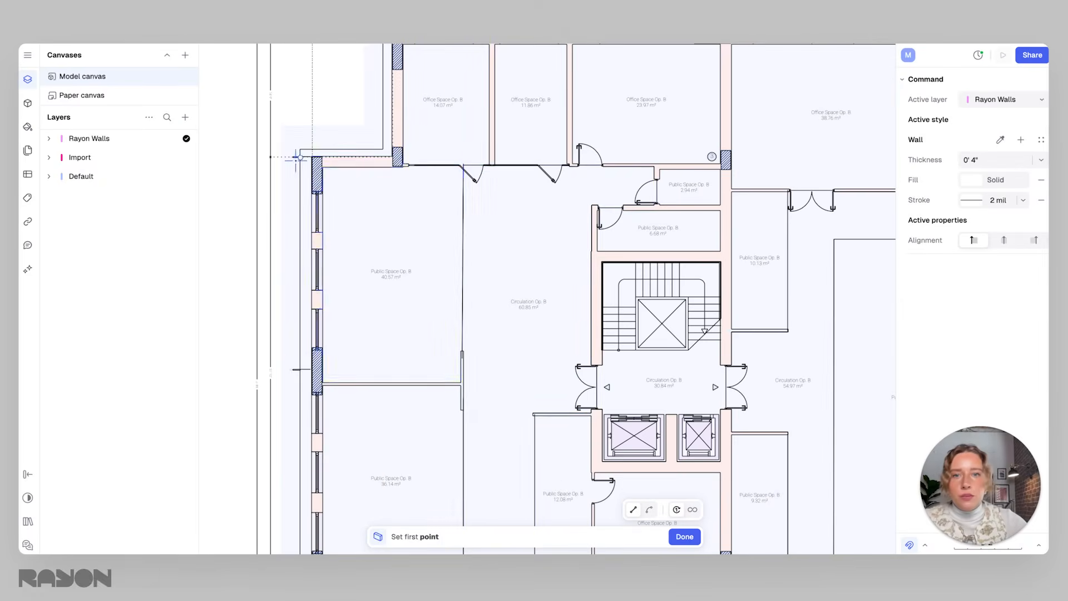
pyautogui.moveTo(368, 381); pyautogui.dragTo(363, 293, button='middle')
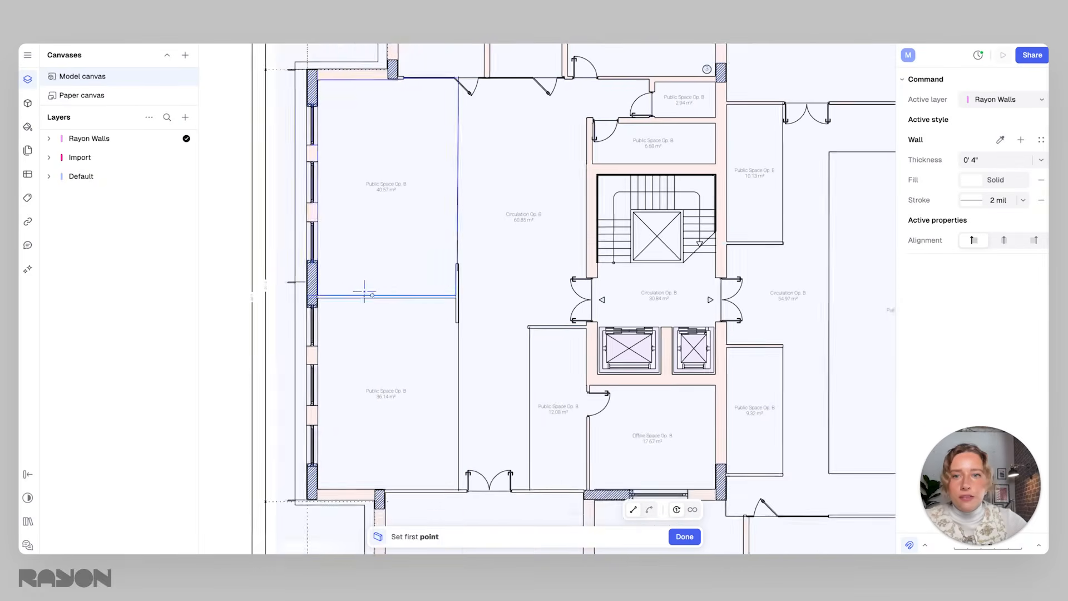
pyautogui.scroll(2, 364, 296)
pyautogui.scroll(2, 308, 294)
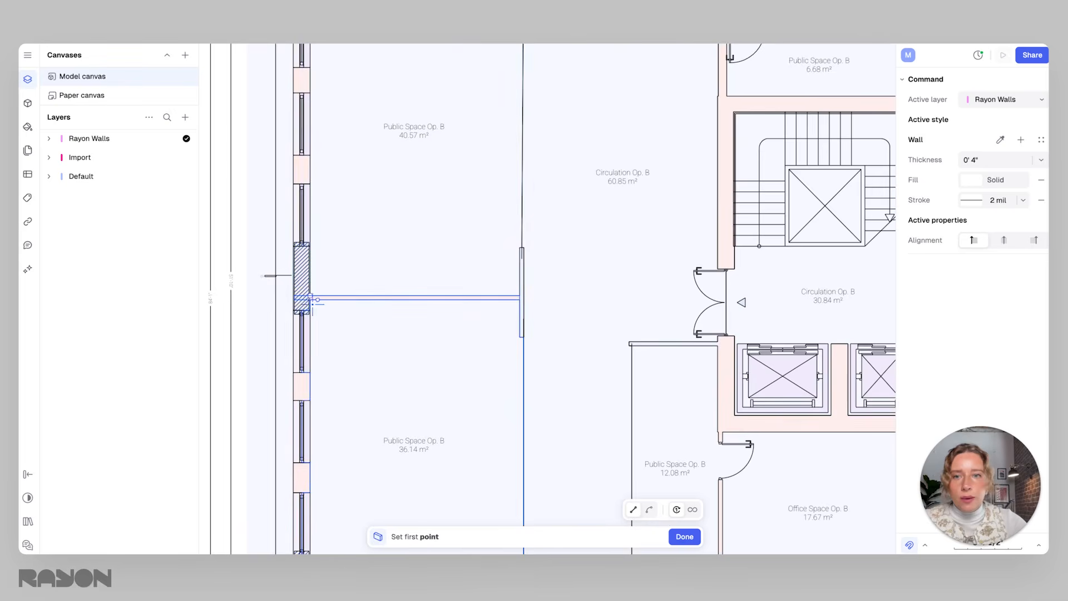
pyautogui.click(310, 296)
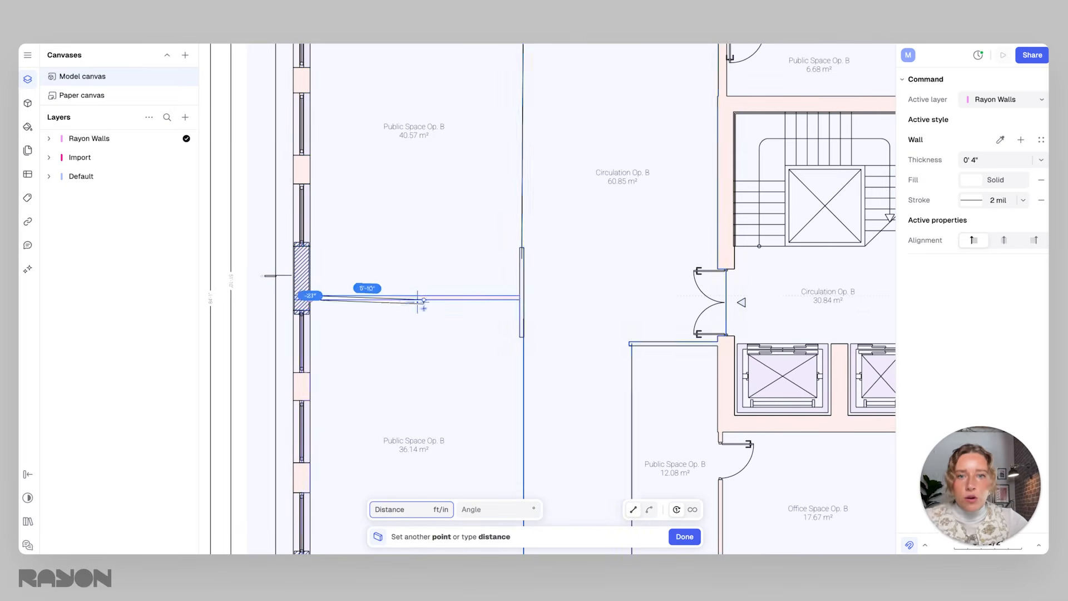
pyautogui.scroll(5, 307, 297)
pyautogui.scroll(-5, 308, 301)
pyautogui.moveTo(351, 292); pyautogui.dragTo(458, 278, button='middle')
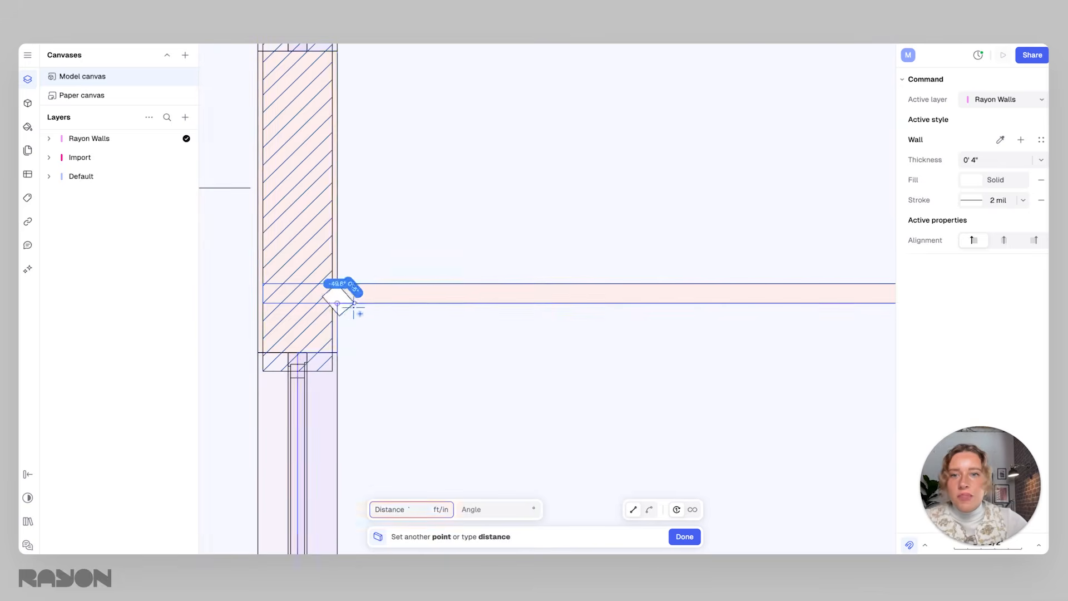
pyautogui.press('Escape')
# Step: Try to draw a wall along the partition between the two public spaces and continue it up the circulation boundary
pyautogui.click(405, 518)
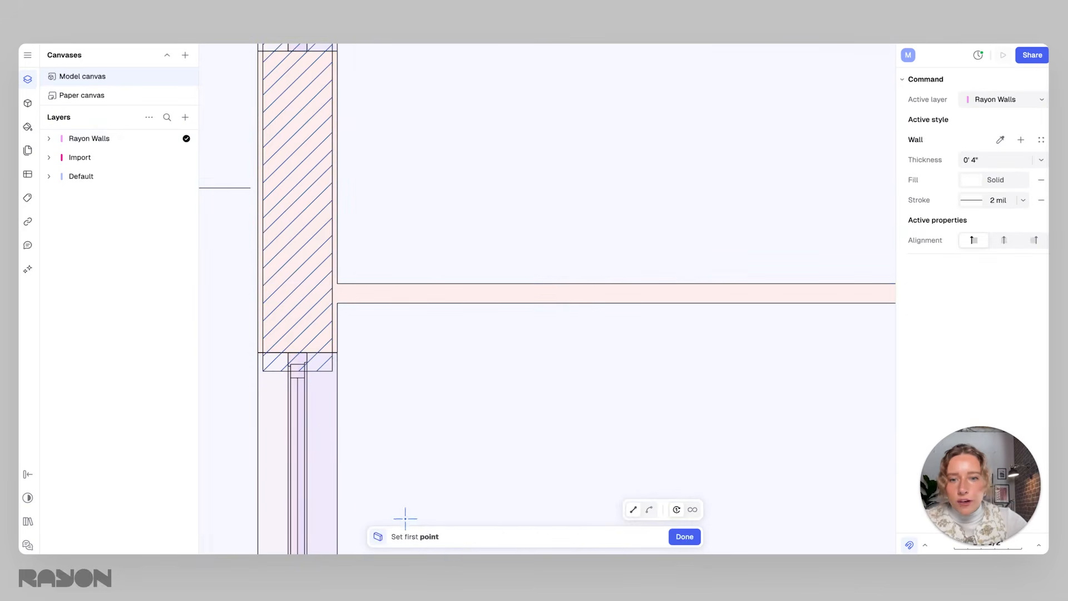
pyautogui.click(337, 284)
pyautogui.scroll(-5, 556, 287)
pyautogui.scroll(2, 553, 291)
pyautogui.click(632, 281)
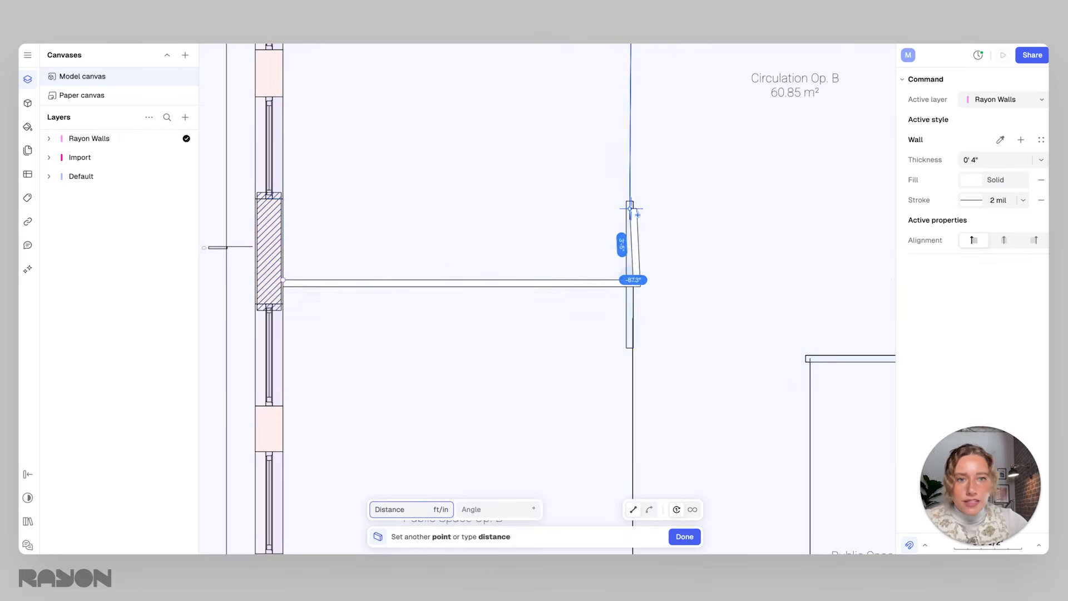
pyautogui.scroll(-3, 618, 234)
pyautogui.moveTo(597, 213); pyautogui.dragTo(539, 400, button='middle')
pyautogui.scroll(-3, 539, 384)
pyautogui.moveTo(543, 248); pyautogui.dragTo(544, 357, button='middle')
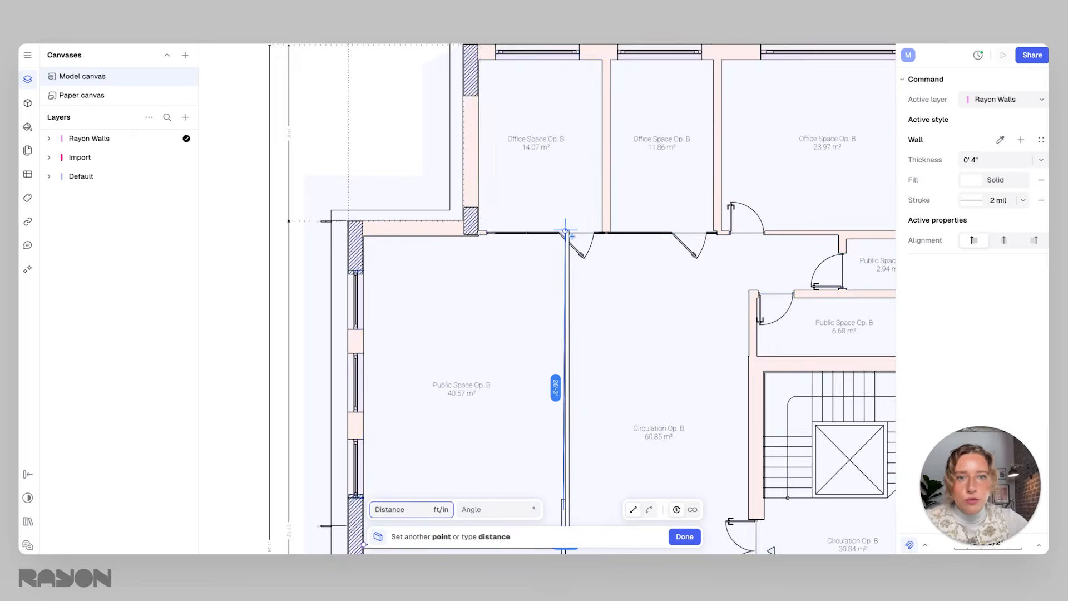
pyautogui.scroll(5, 565, 233)
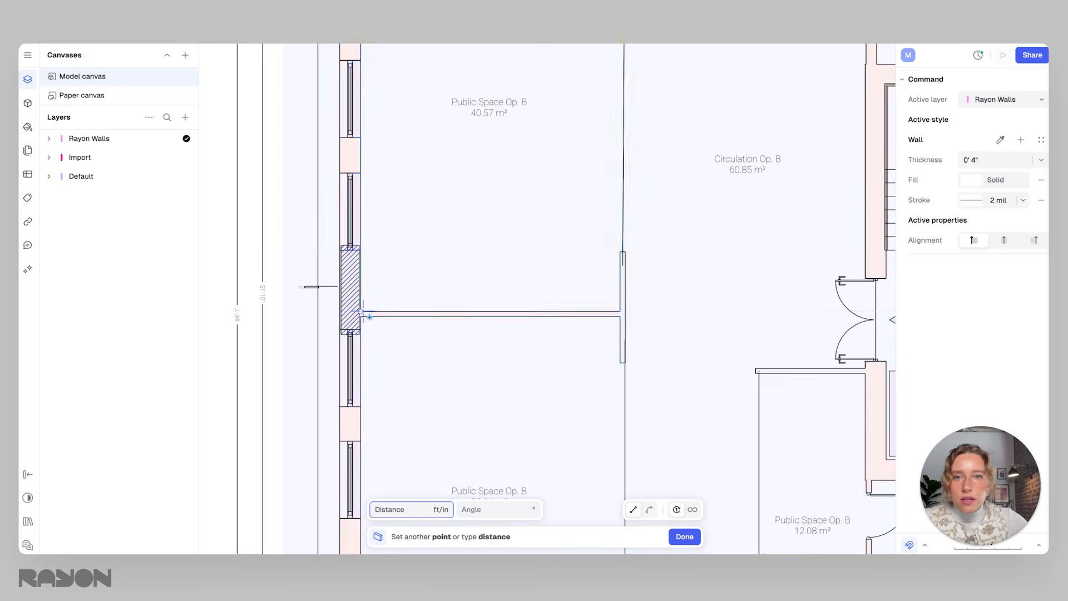
# Step: Draw a wall about 16'-3" from the window-side column along the public-space partition, continuing about 23'-3 1/2" down to the lower wall
pyautogui.click(356, 311)
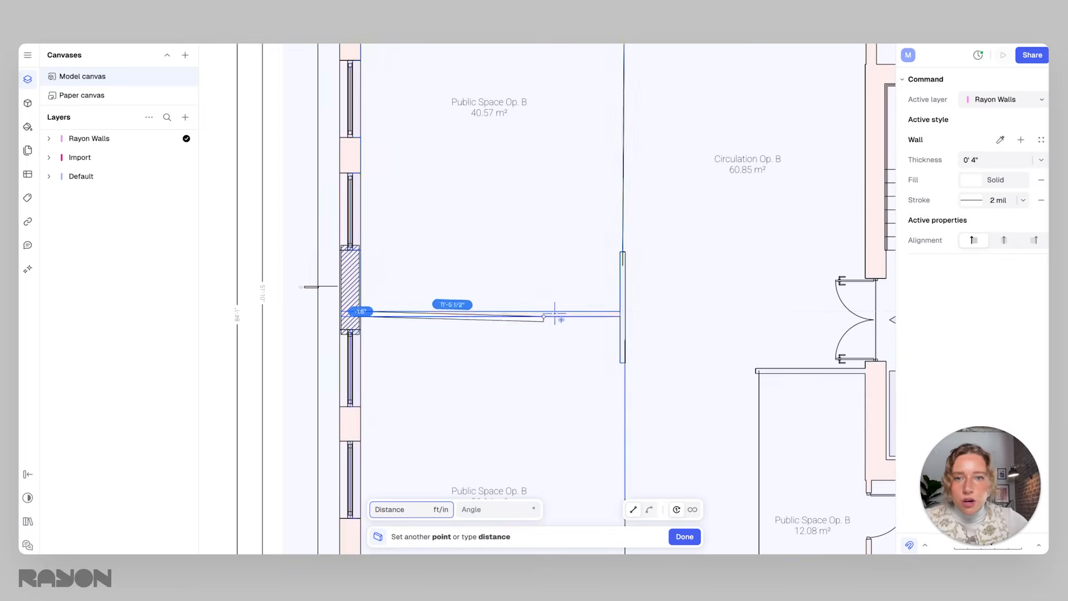
pyautogui.click(622, 314)
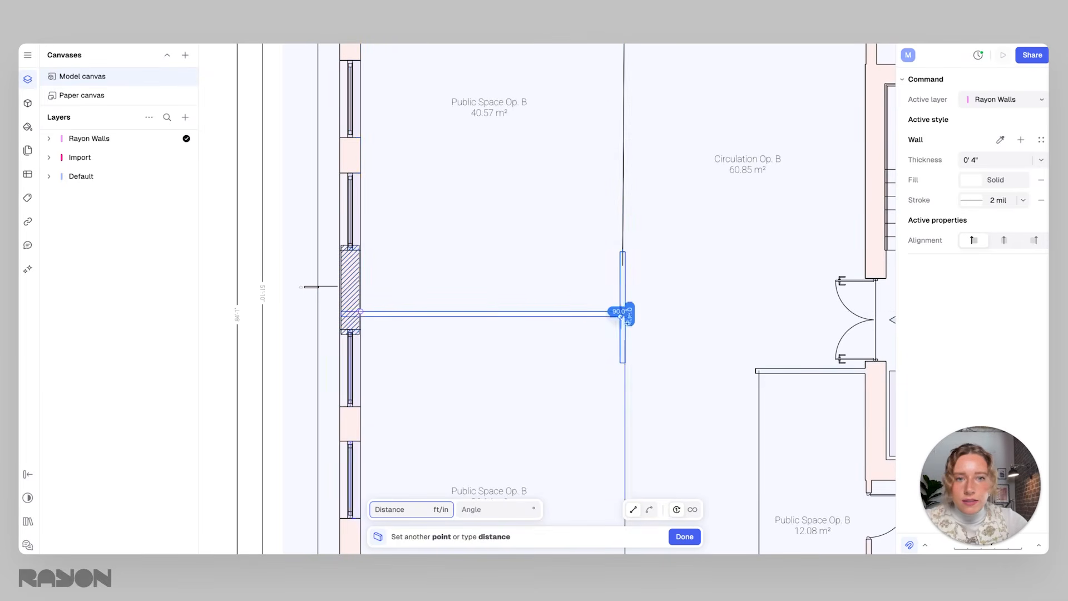
pyautogui.moveTo(612, 404); pyautogui.dragTo(601, 154, button='middle')
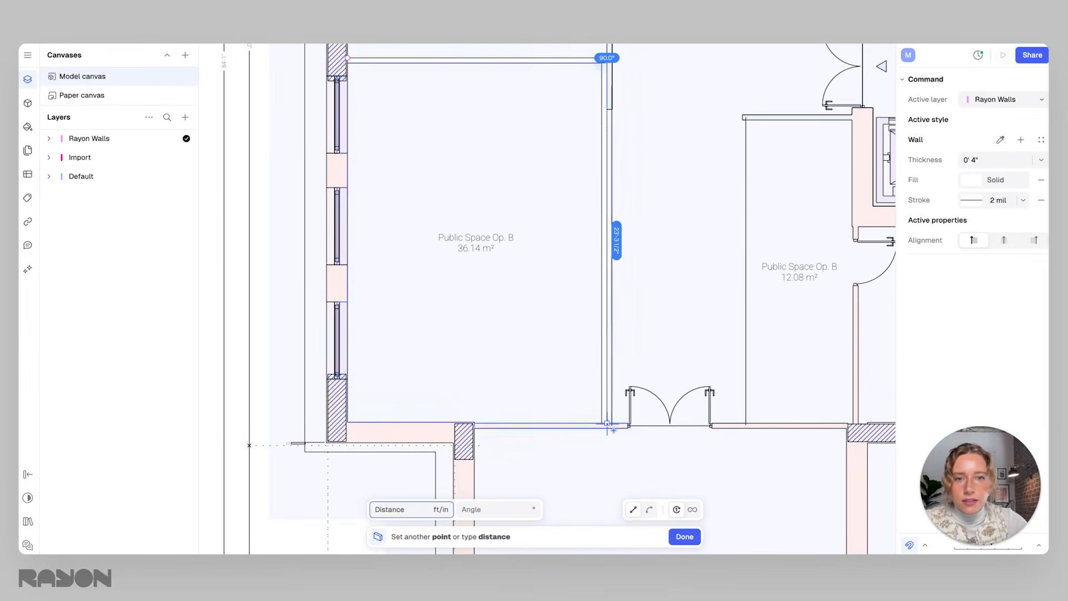
pyautogui.click(611, 425)
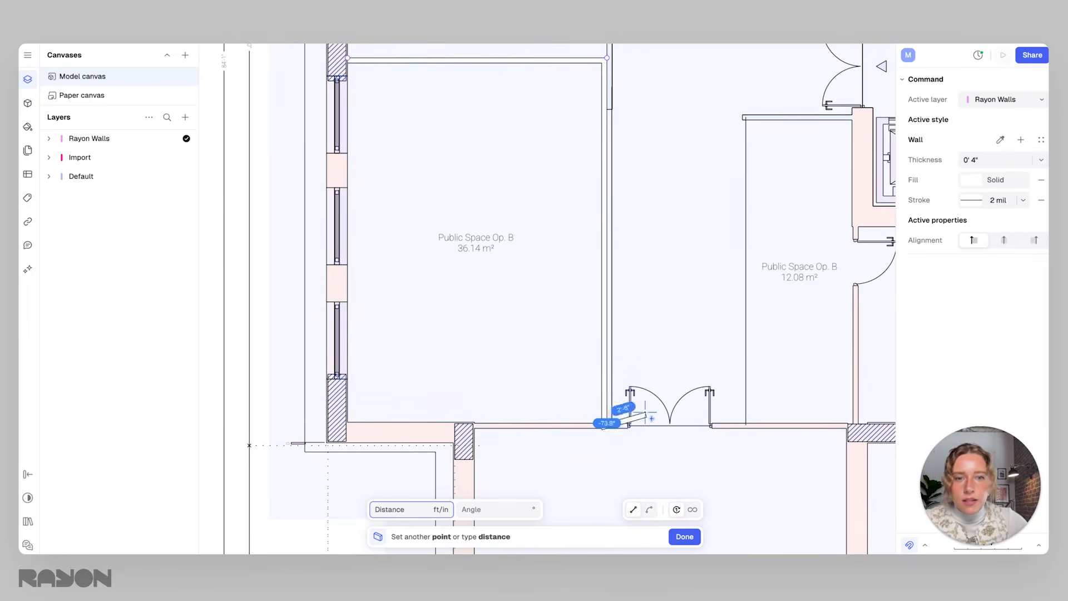
pyautogui.press('Return')
# Step: Shift the vertical wall onto the imported circulation boundary, extending the adjoining horizontal wall to about 16'-7"
pyautogui.moveTo(611, 230); pyautogui.dragTo(614, 391, button='middle')
pyautogui.click(662, 294)
pyautogui.click(607, 278)
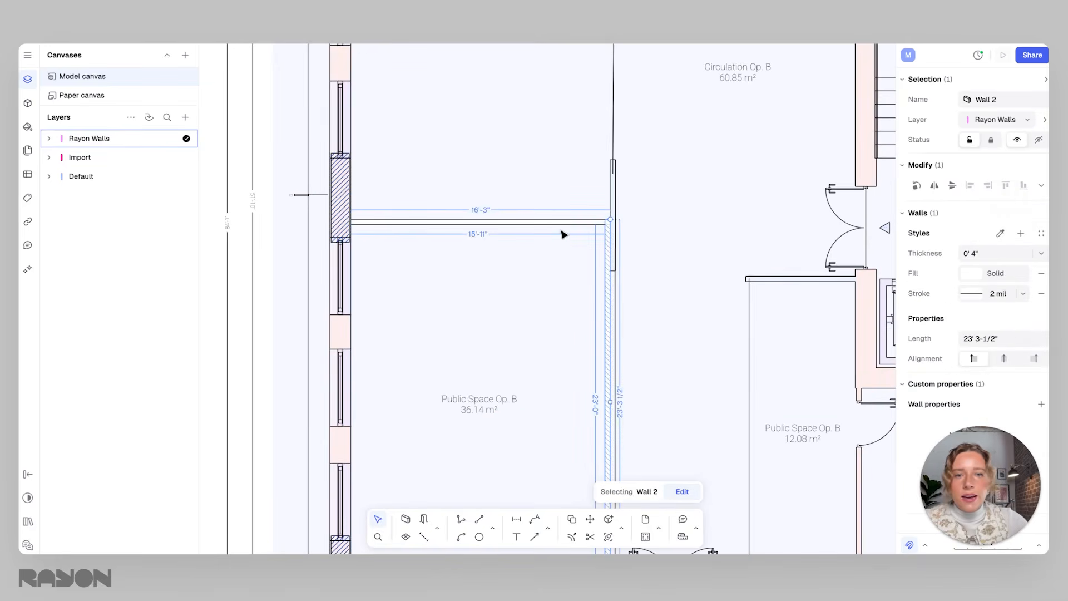
pyautogui.moveTo(606, 271)
pyautogui.mouseDown()
pyautogui.moveTo(680, 270)
pyautogui.moveTo(581, 250)
pyautogui.moveTo(627, 250)
pyautogui.moveTo(612, 255)
pyautogui.mouseUp()
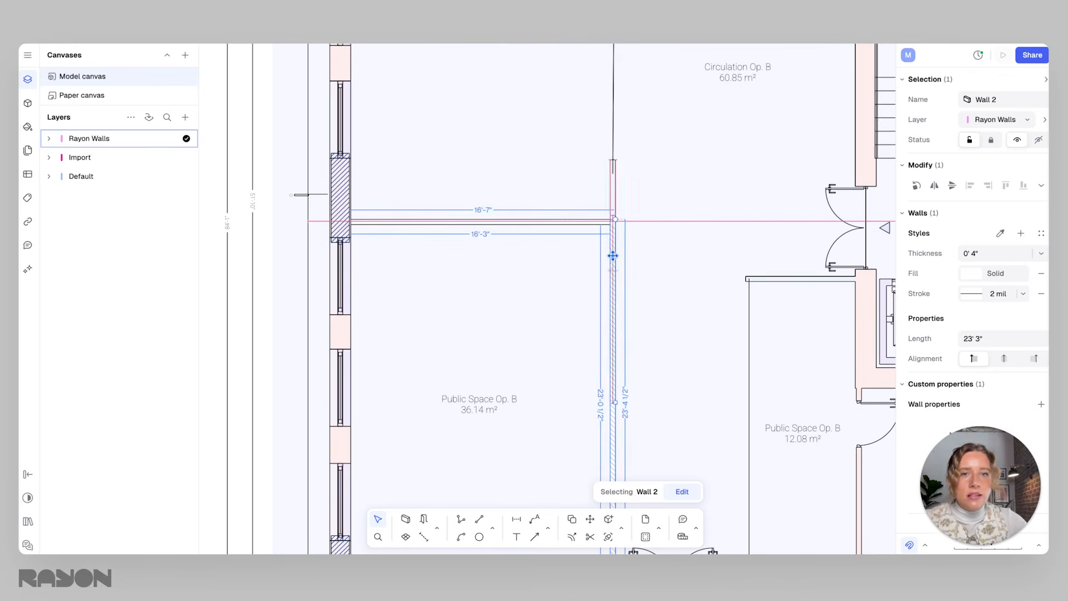
# Step: Move the horizontal wall down into the lower public space, shortening the connected vertical wall to about 16'-2"
pyautogui.click(573, 241)
pyautogui.click(561, 221)
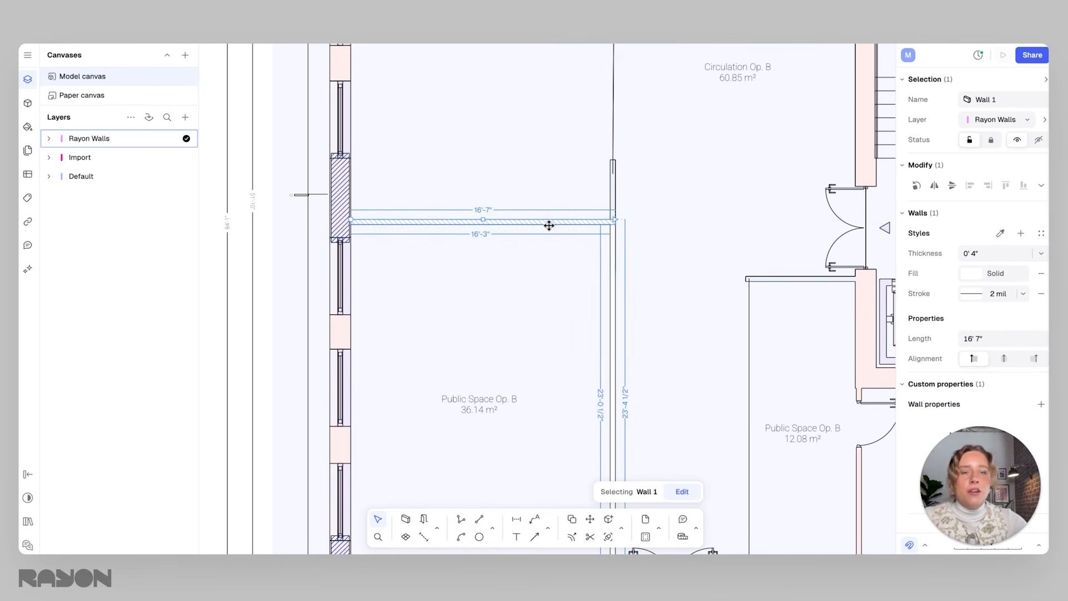
pyautogui.keyDown('alt'); pyautogui.moveTo(549, 223); pyautogui.dragTo(552, 339); pyautogui.keyUp('alt')
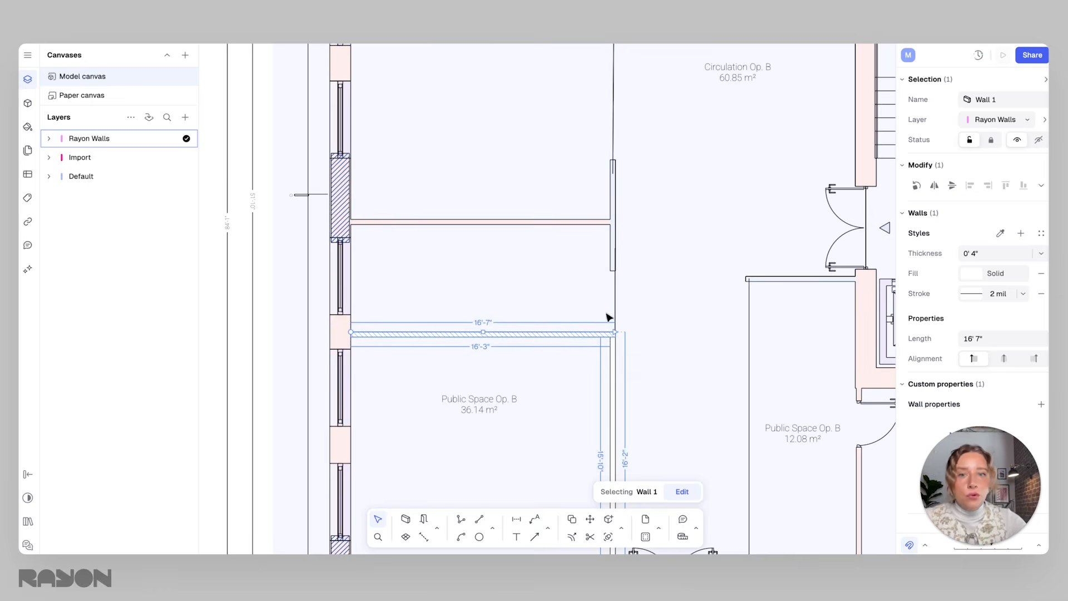
pyautogui.click(606, 345)
pyautogui.click(589, 336)
pyautogui.moveTo(600, 389); pyautogui.dragTo(548, 286, button='middle')
pyautogui.scroll(-1, 555, 305)
pyautogui.click(527, 238)
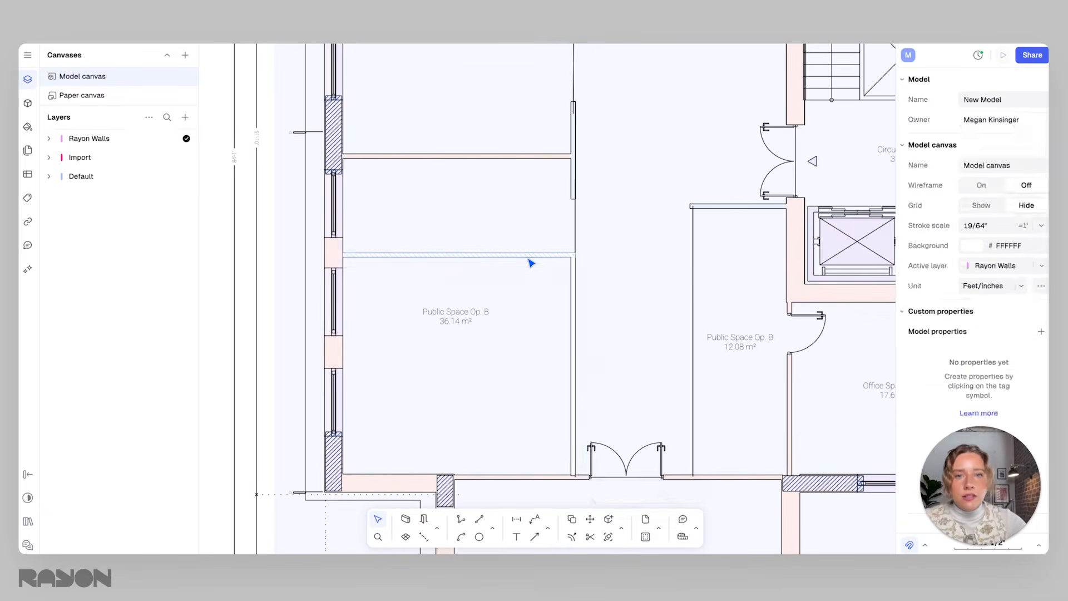
pyautogui.click(531, 257)
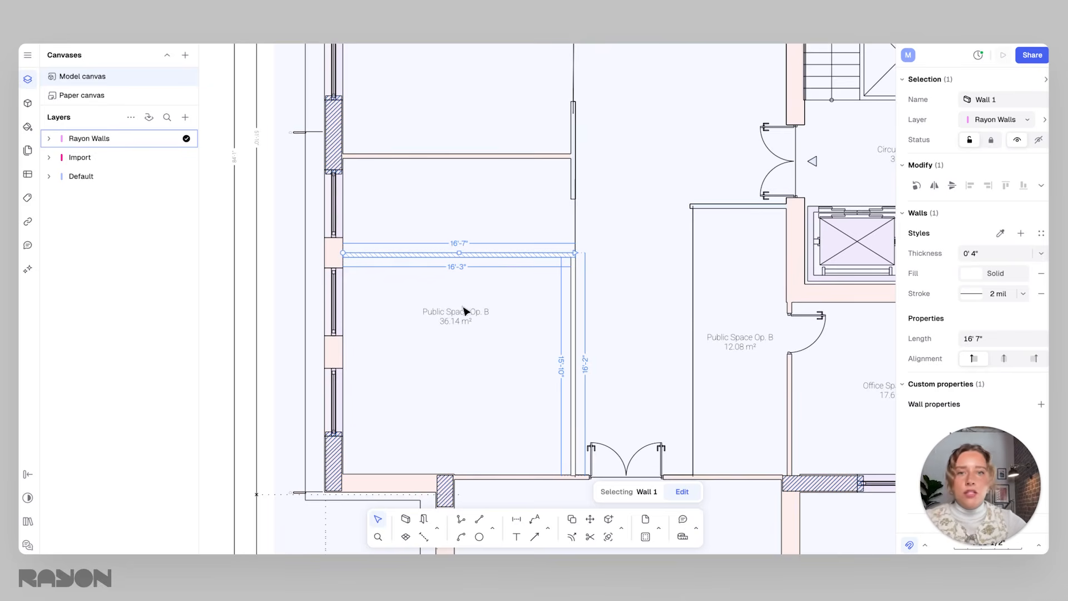
pyautogui.click(478, 209)
pyautogui.click(492, 255)
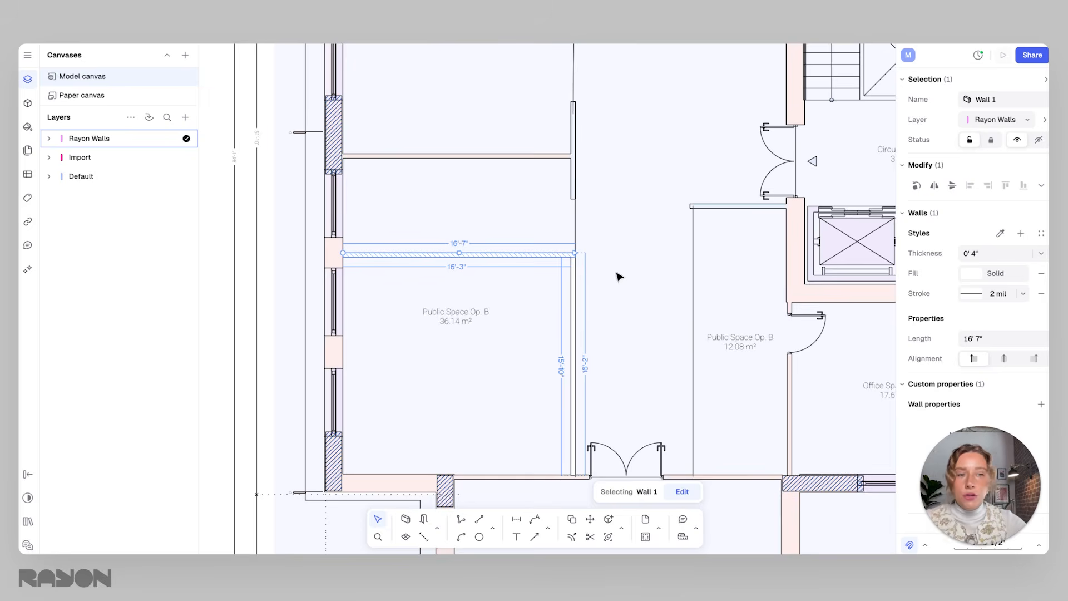
# Step: Move the horizontal wall back up and align it precisely over the imported partition between the two public spaces
pyautogui.click(477, 306)
pyautogui.click(470, 258)
pyautogui.moveTo(466, 256); pyautogui.dragTo(478, 155)
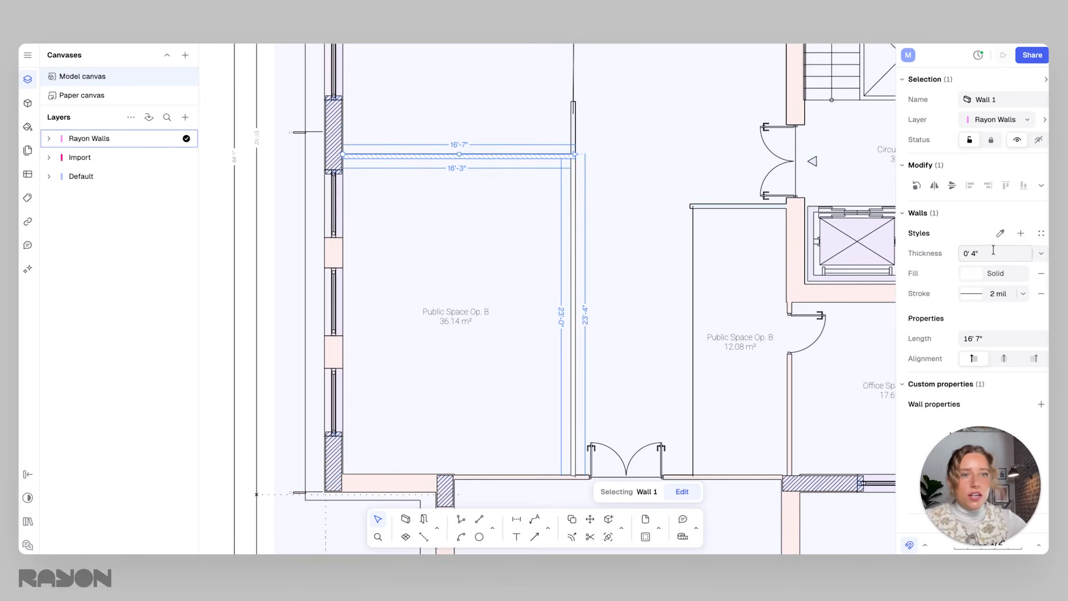
pyautogui.scroll(5, 437, 144)
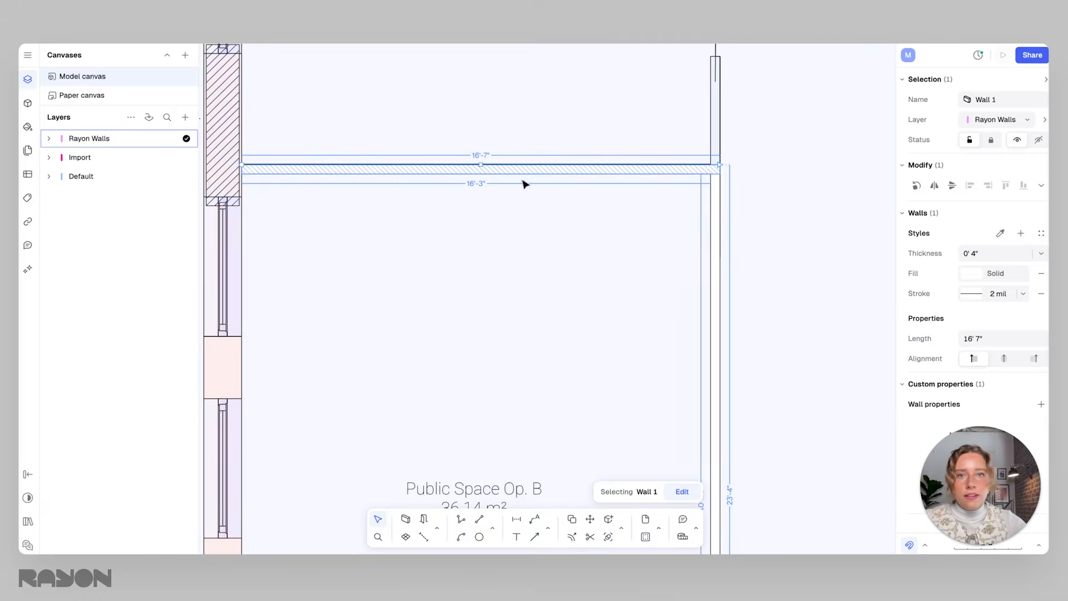
pyautogui.moveTo(525, 166); pyautogui.dragTo(528, 169)
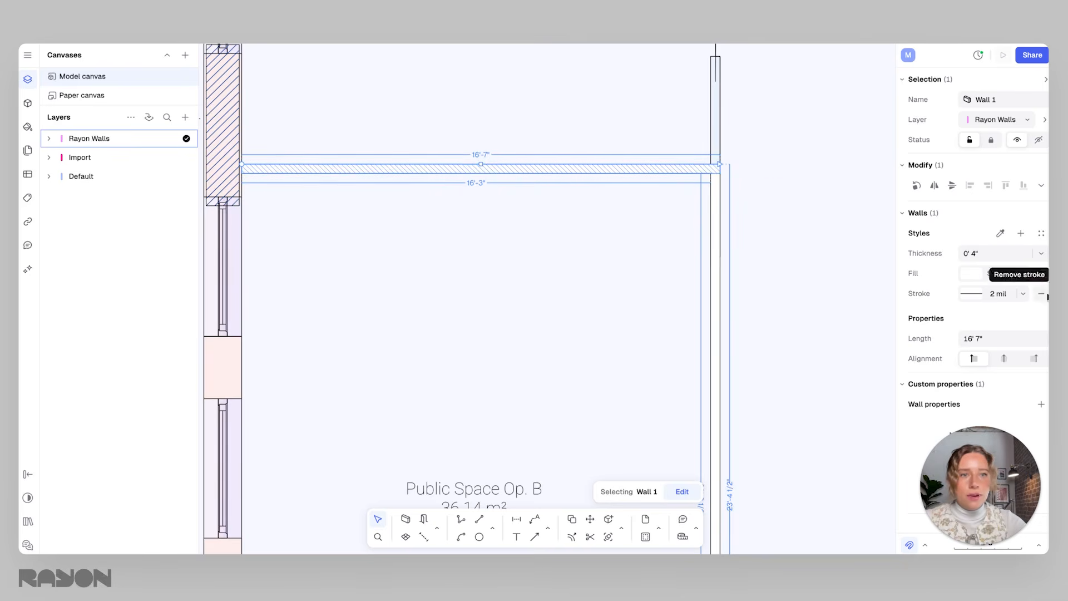
# Step: Change the horizontal wall's solid fill to bright red
pyautogui.click(973, 275)
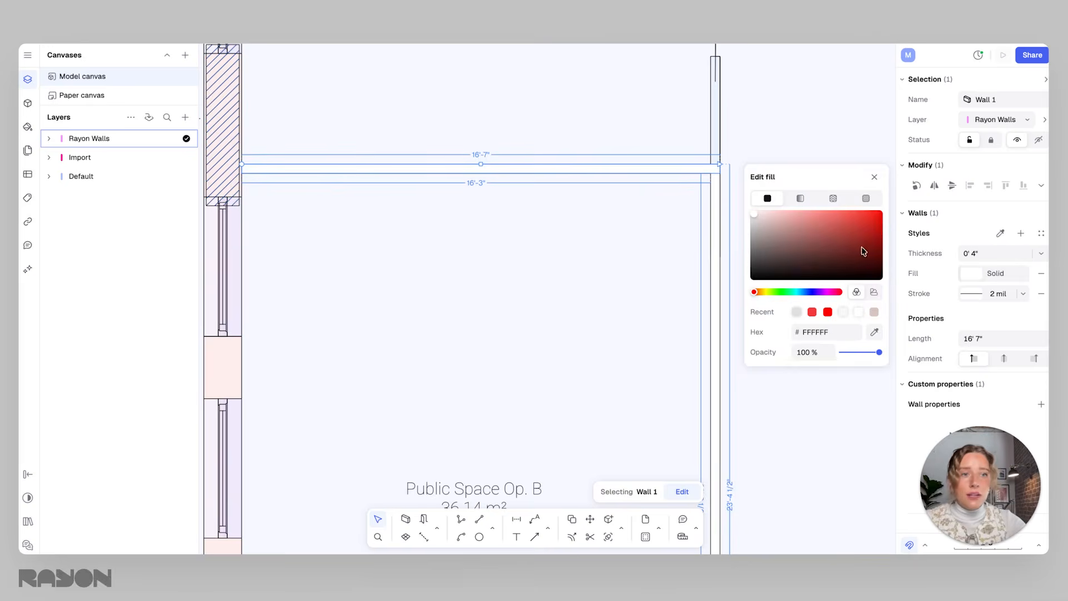
pyautogui.moveTo(863, 248); pyautogui.dragTo(903, 193)
pyautogui.click(633, 243)
pyautogui.click(633, 243)
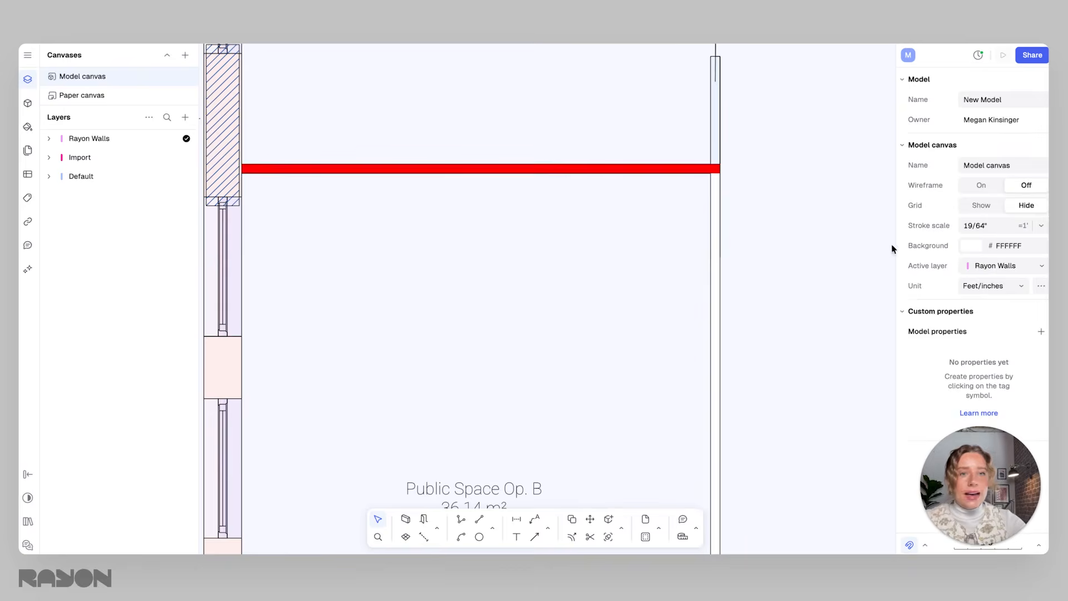
pyautogui.scroll(-10, 635, 241)
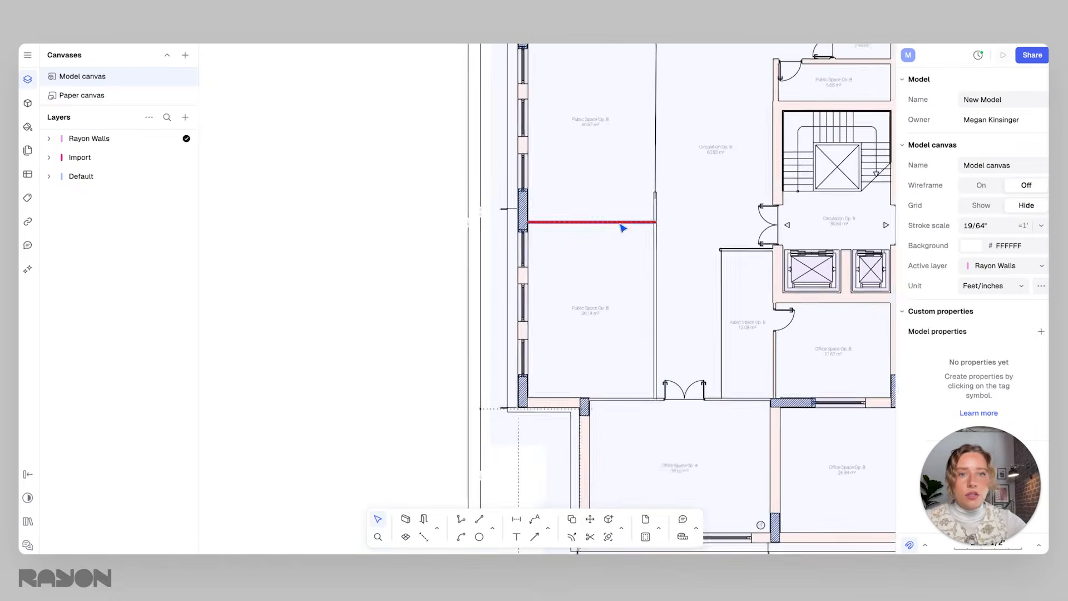
pyautogui.click(609, 222)
pyautogui.scroll(3, 609, 223)
pyautogui.moveTo(642, 204); pyautogui.dragTo(643, 223)
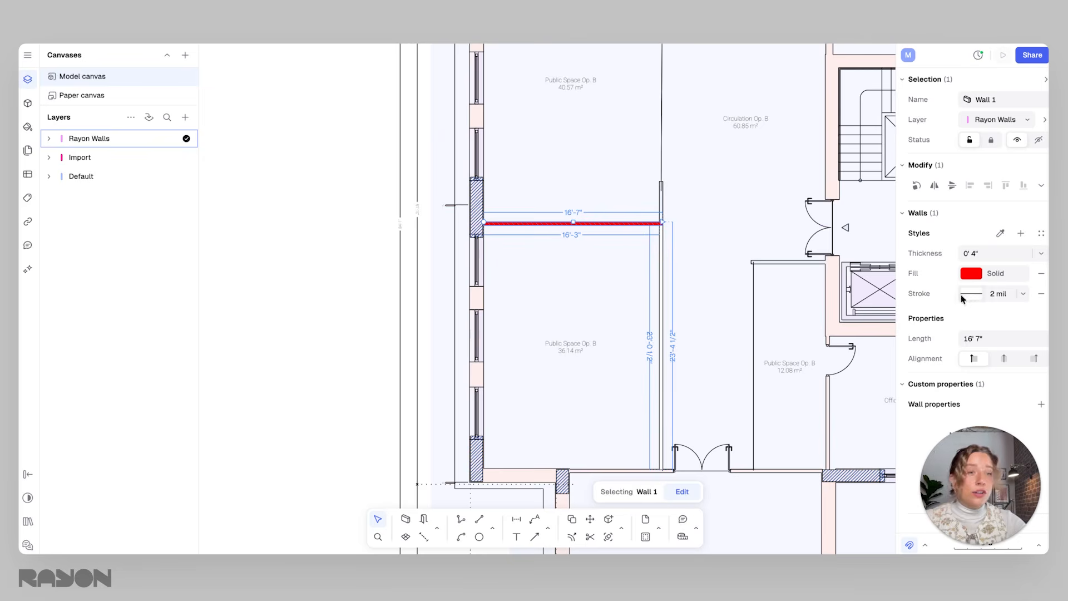
# Step: Change the vertical wall's fill to a hatch with the Square 300x300 pattern
pyautogui.click(664, 258)
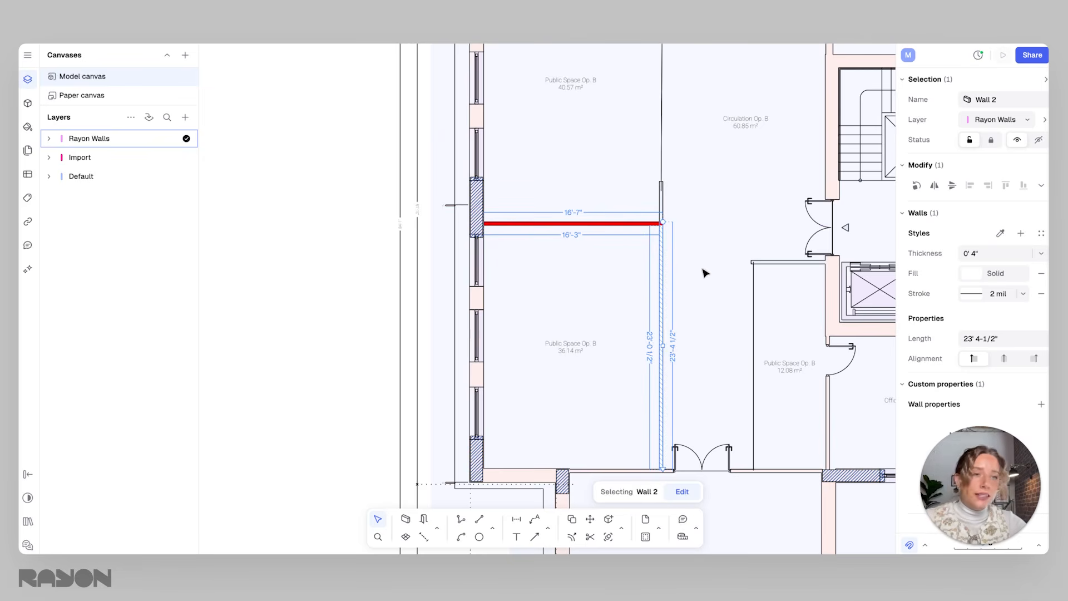
pyautogui.click(1006, 271)
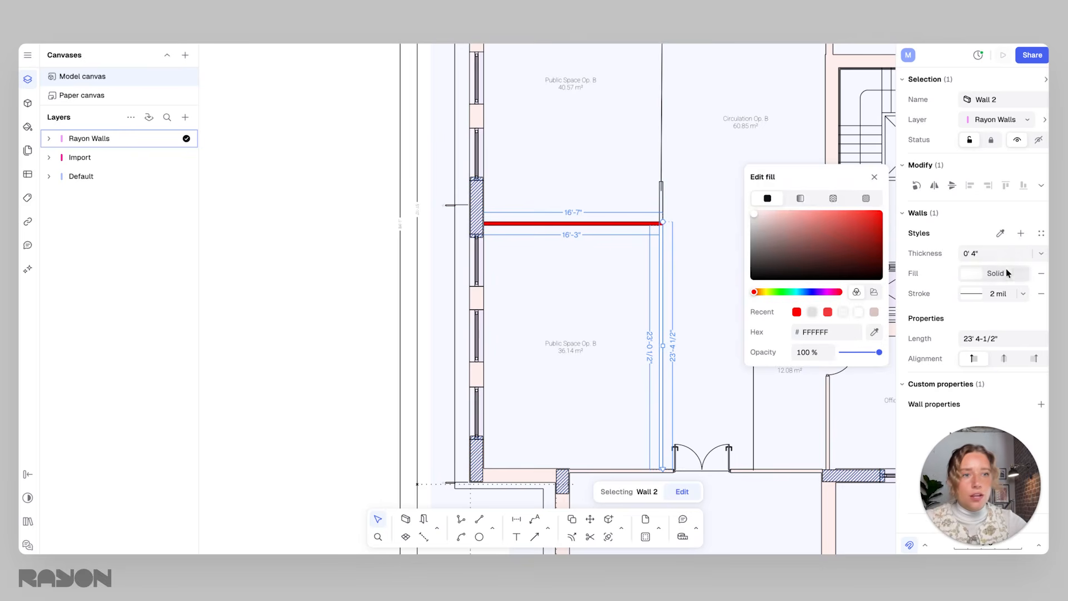
pyautogui.click(837, 197)
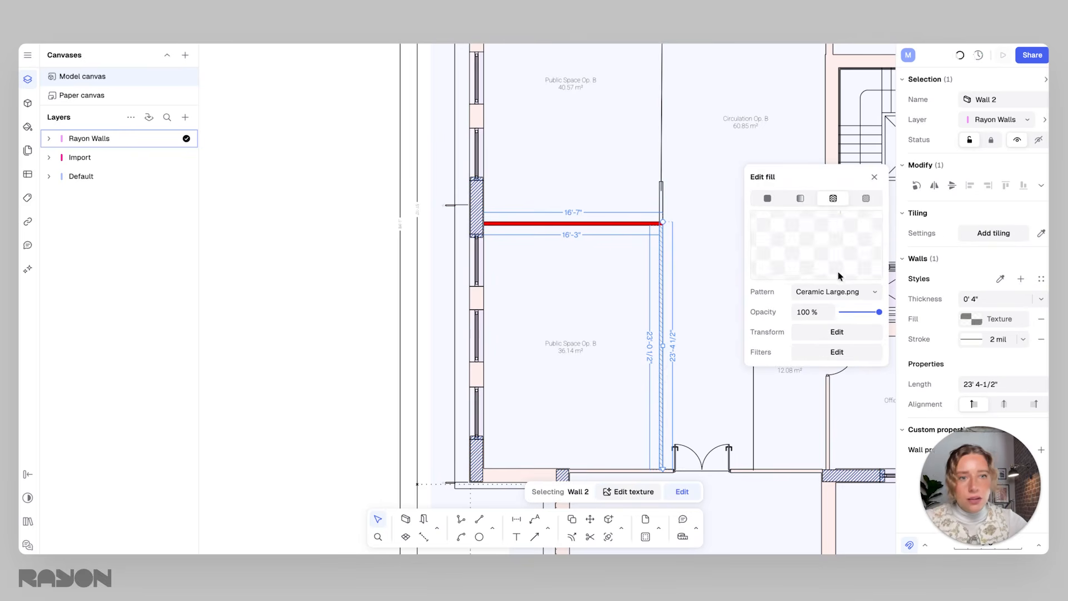
pyautogui.click(863, 198)
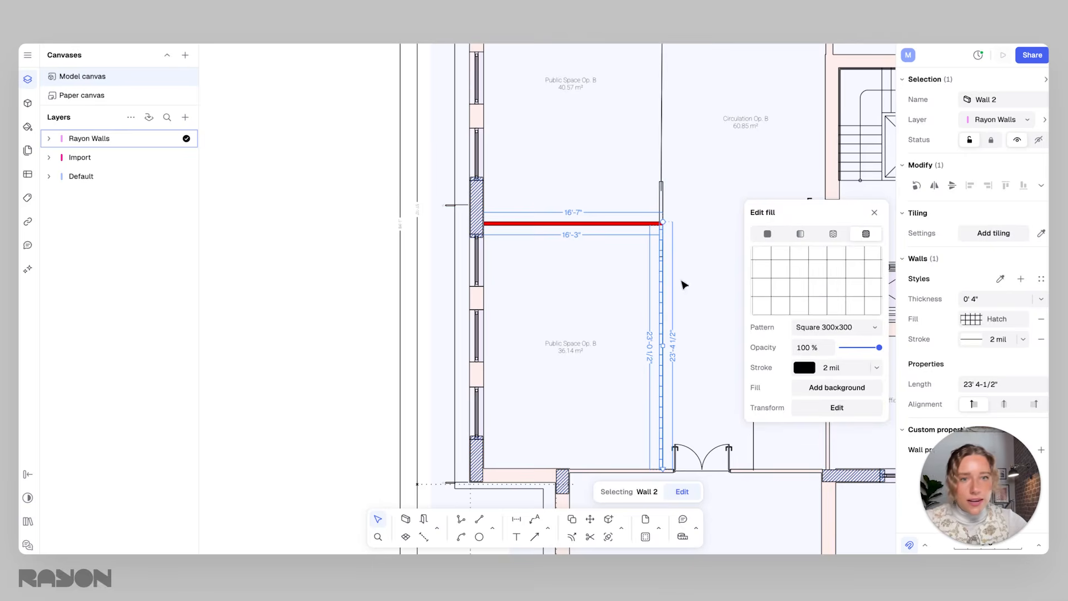
pyautogui.click(710, 226)
# Step: Select the horizontal and vertical walls in turn to compare their style properties
pyautogui.click(635, 228)
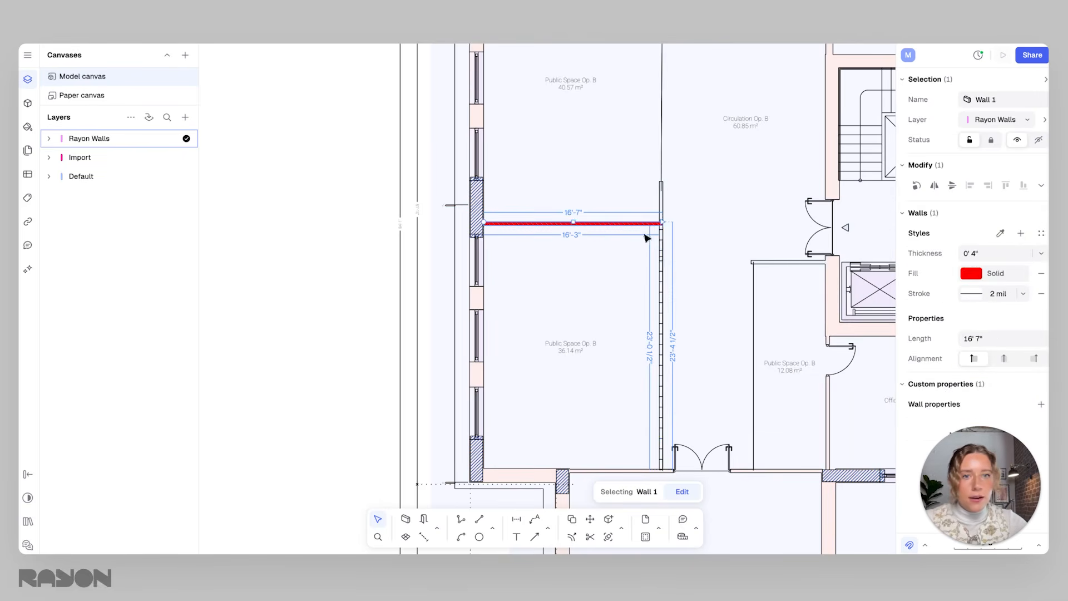
pyautogui.click(708, 270)
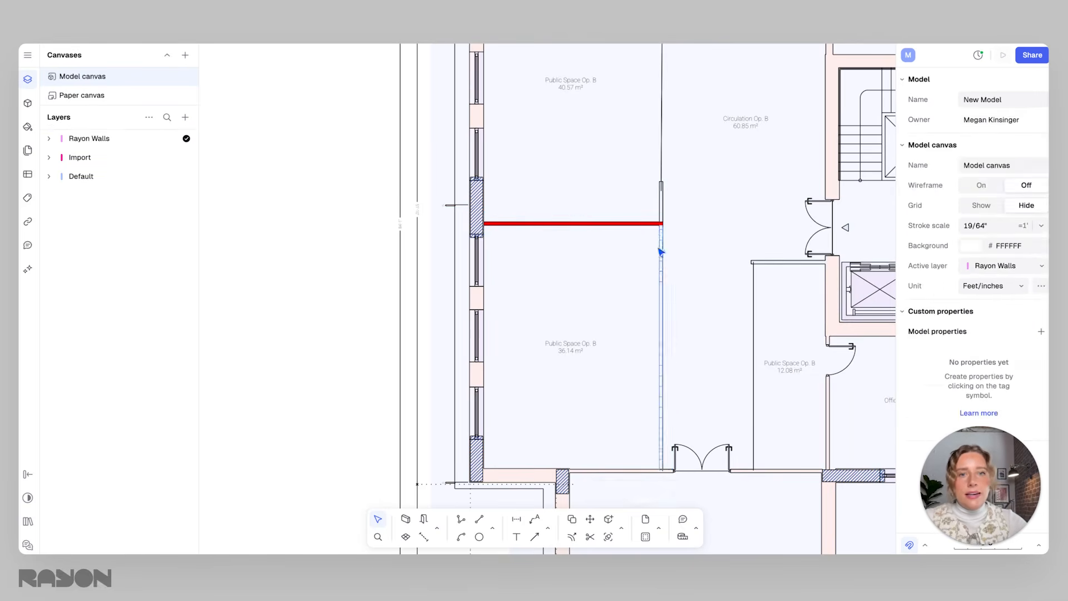
pyautogui.click(662, 255)
pyautogui.click(709, 223)
pyautogui.click(645, 225)
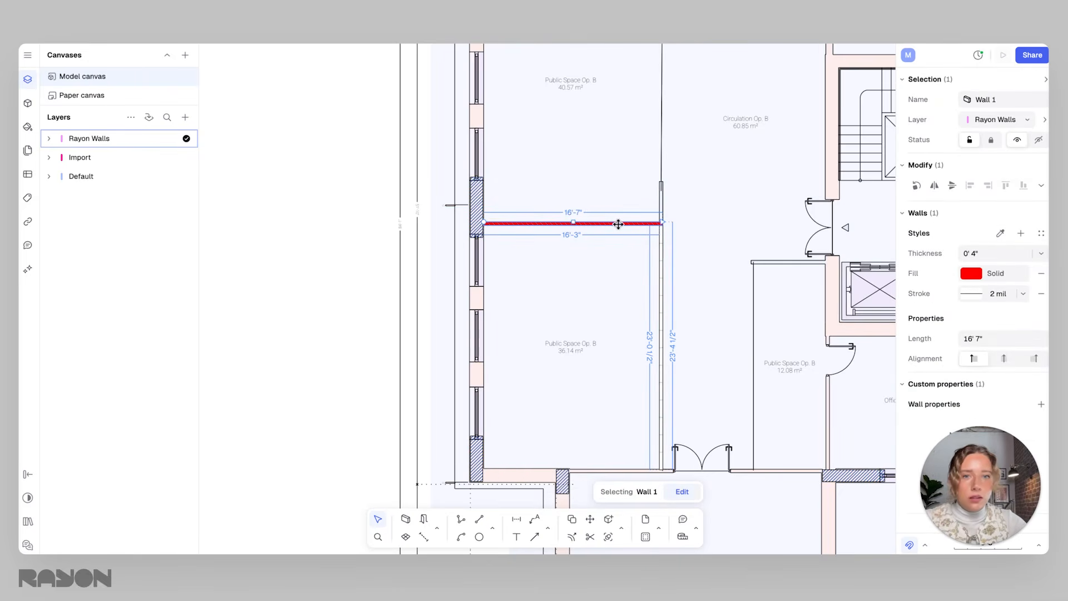
# Step: Create a reusable wall style from the horizontal wall's red fill and name it Interior Wall
pyautogui.click(1021, 234)
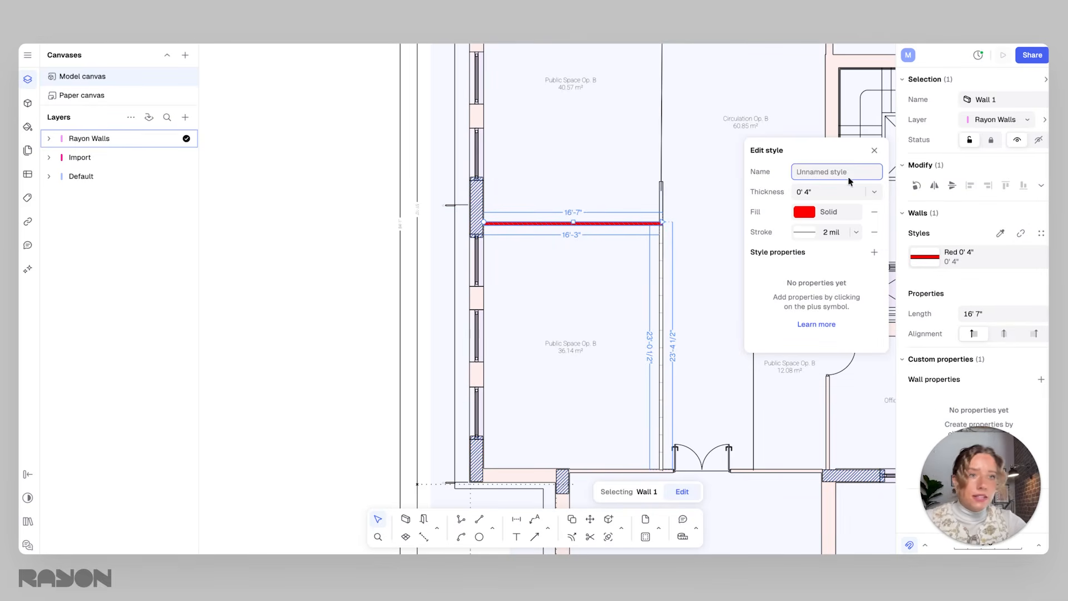
pyautogui.write('Interior Wall')
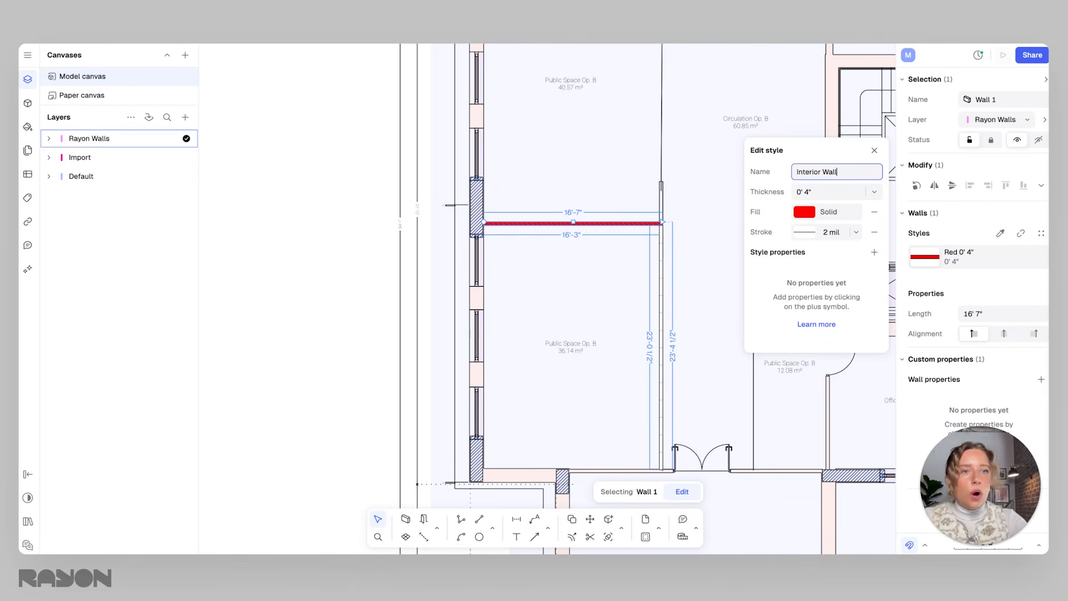
pyautogui.press('Return')
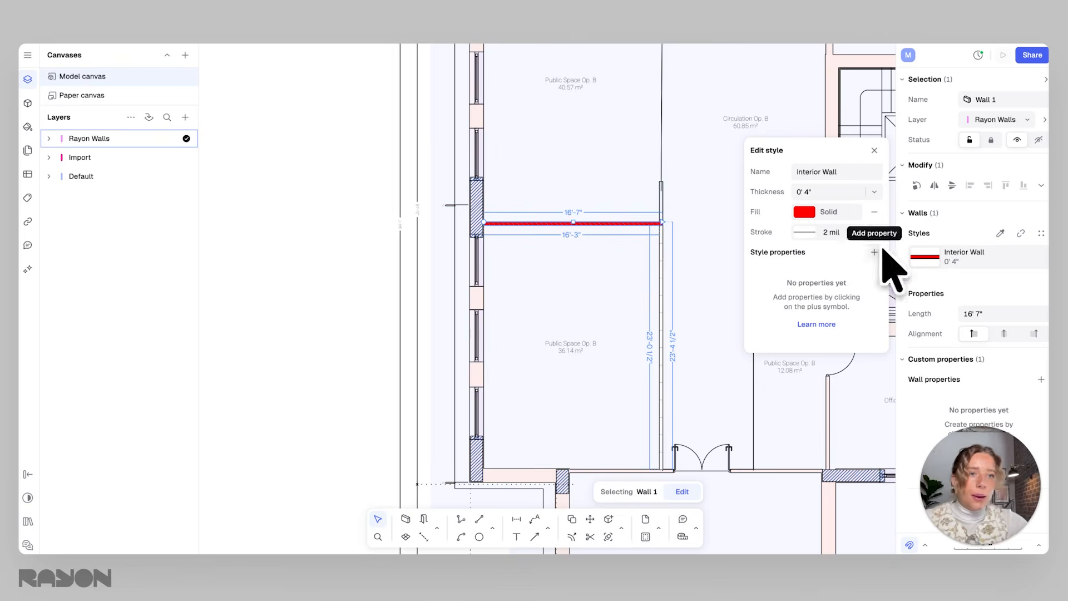
pyautogui.click(675, 264)
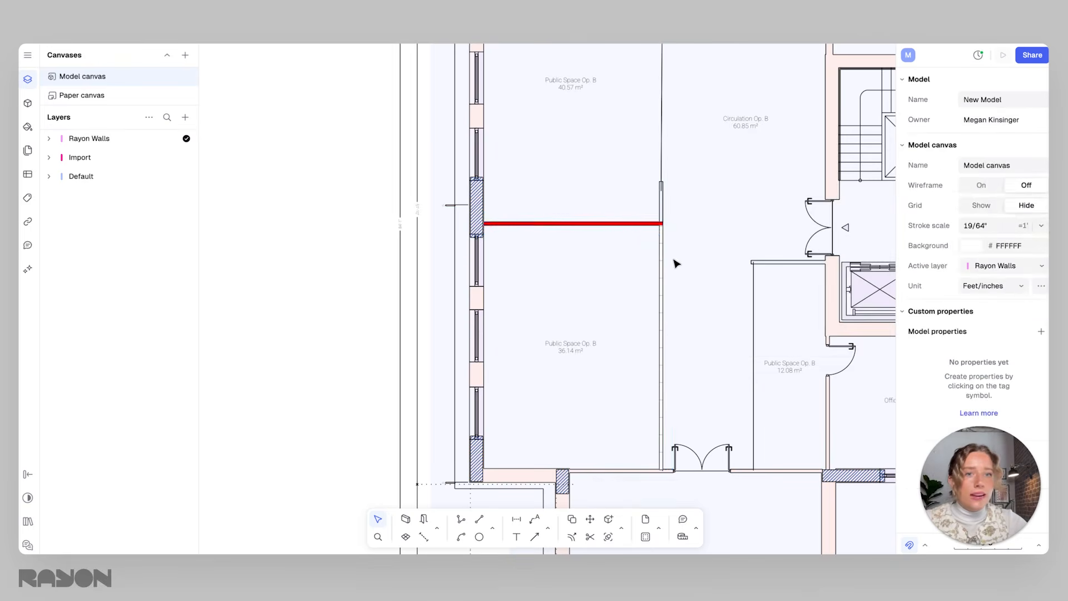
# Step: Apply the Interior Wall style to the vertical wall by sampling it from the horizontal wall
pyautogui.click(620, 223)
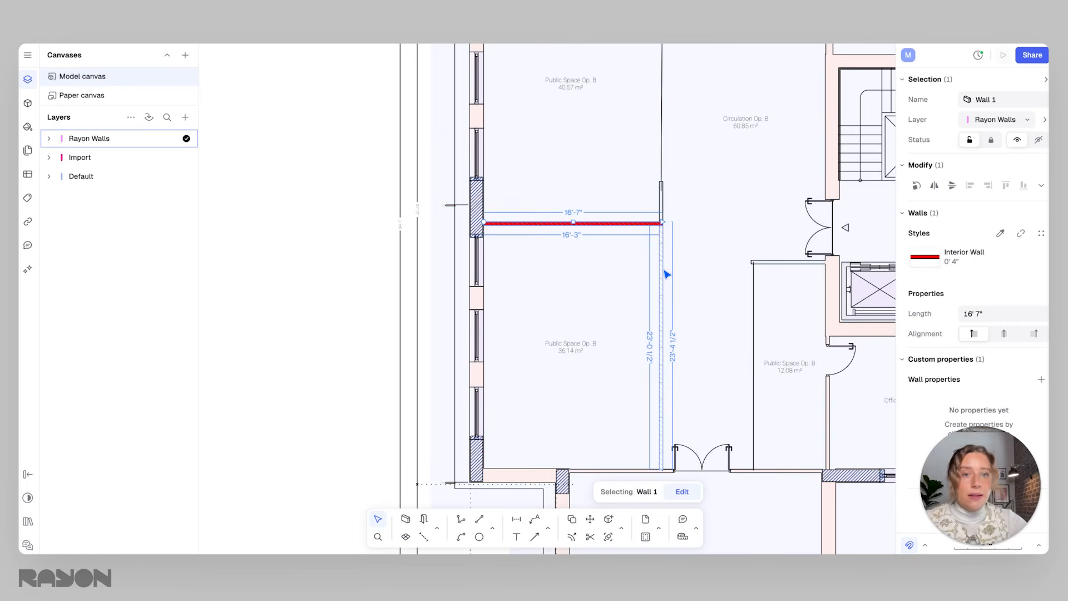
pyautogui.click(699, 274)
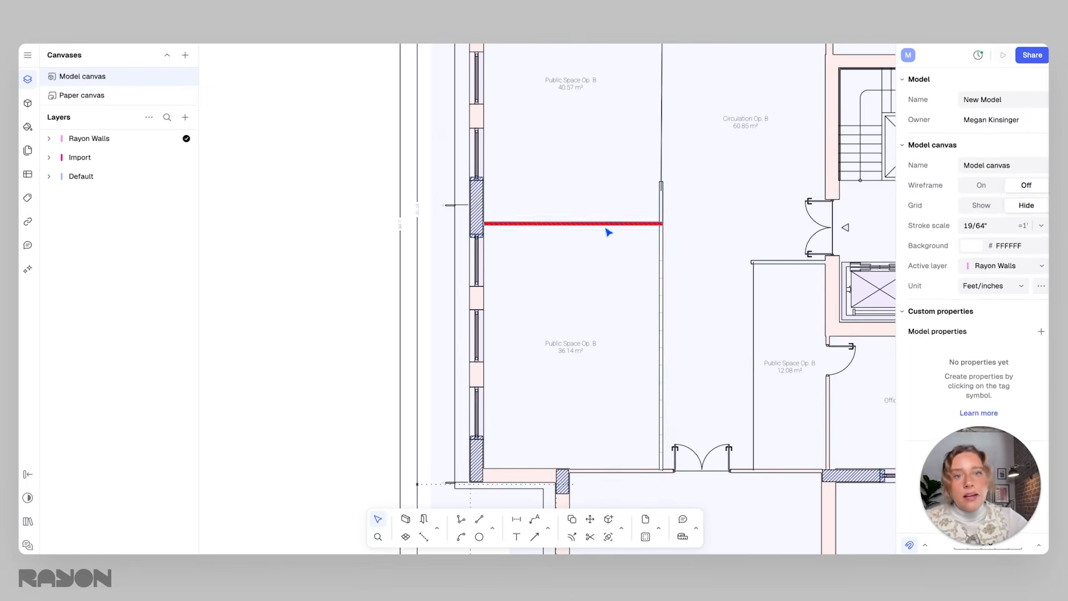
pyautogui.click(662, 254)
pyautogui.click(706, 263)
pyautogui.click(663, 267)
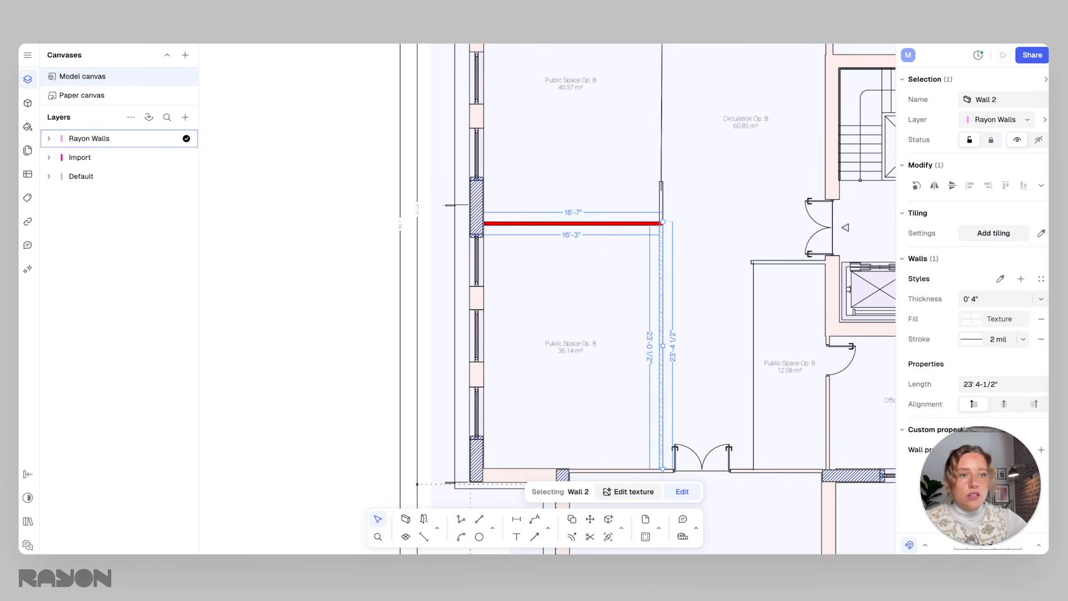
pyautogui.click(1000, 279)
pyautogui.click(639, 221)
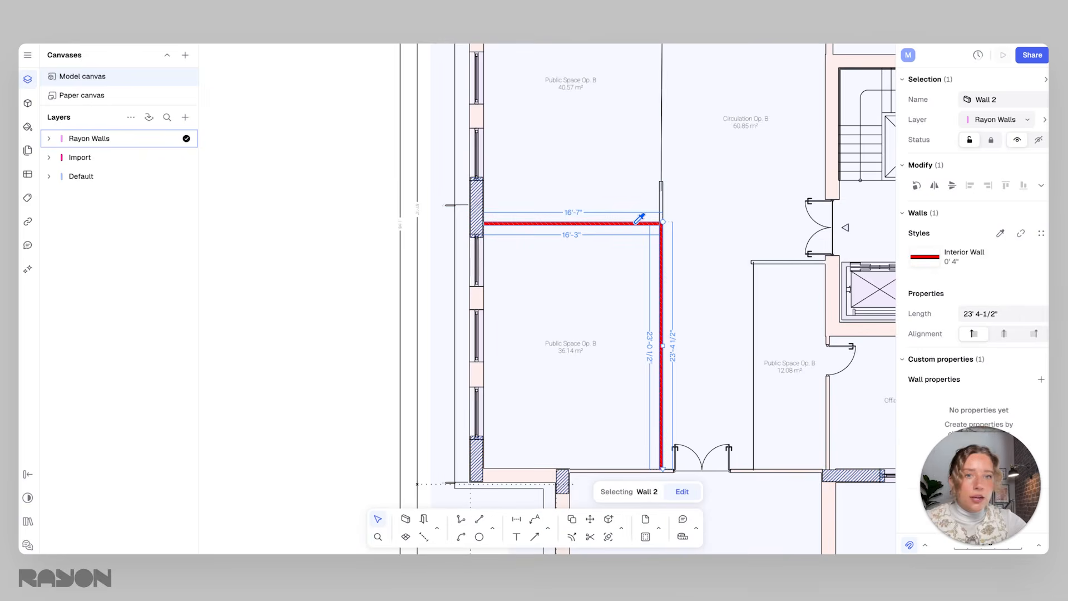
pyautogui.click(705, 224)
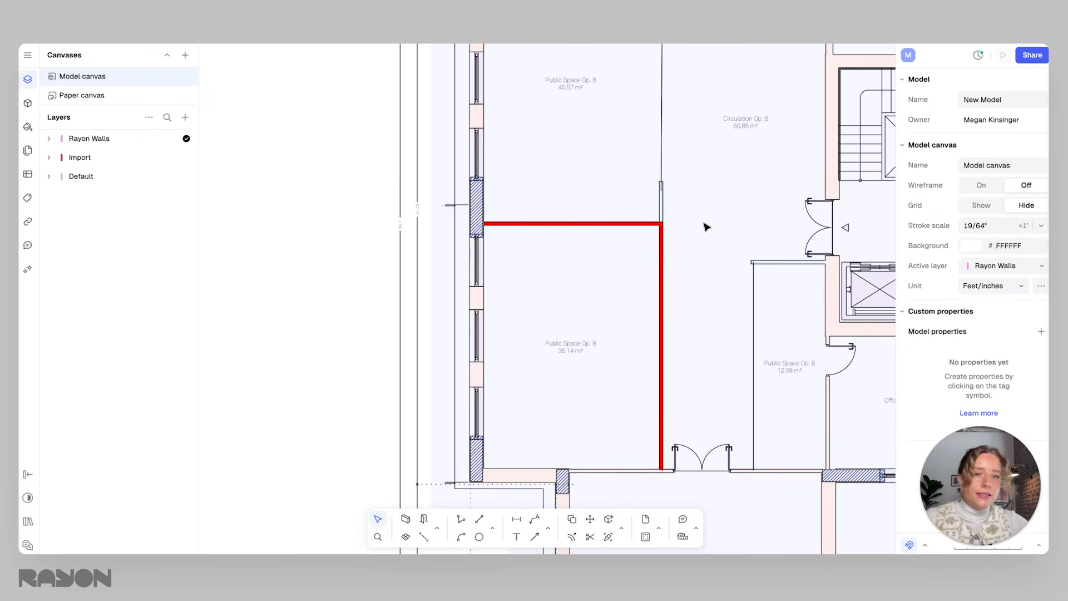
# Step: Shift the vertical red wall slightly towards the window facade, keeping the horizontal wall joined to it
pyautogui.click(662, 257)
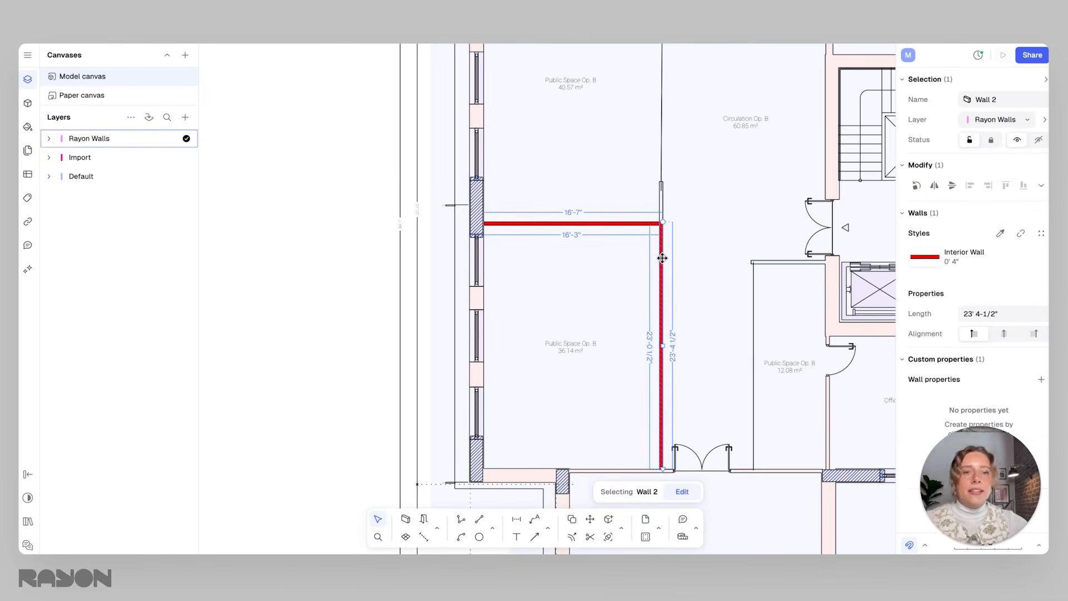
pyautogui.moveTo(661, 257)
pyautogui.mouseDown()
pyautogui.moveTo(641, 259)
pyautogui.moveTo(662, 262)
pyautogui.mouseUp()
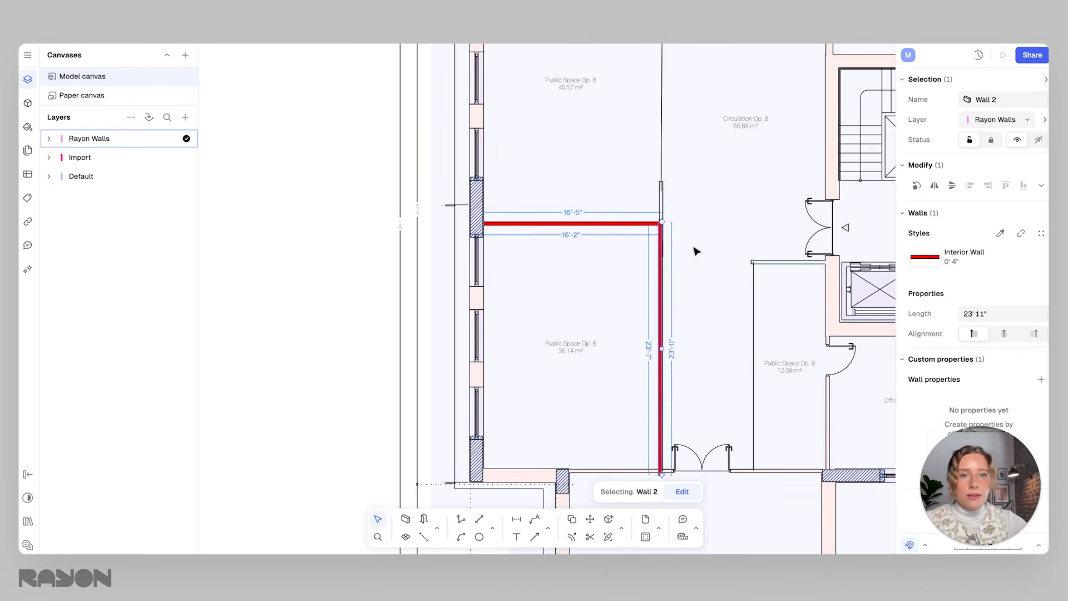
pyautogui.click(673, 252)
pyautogui.click(663, 262)
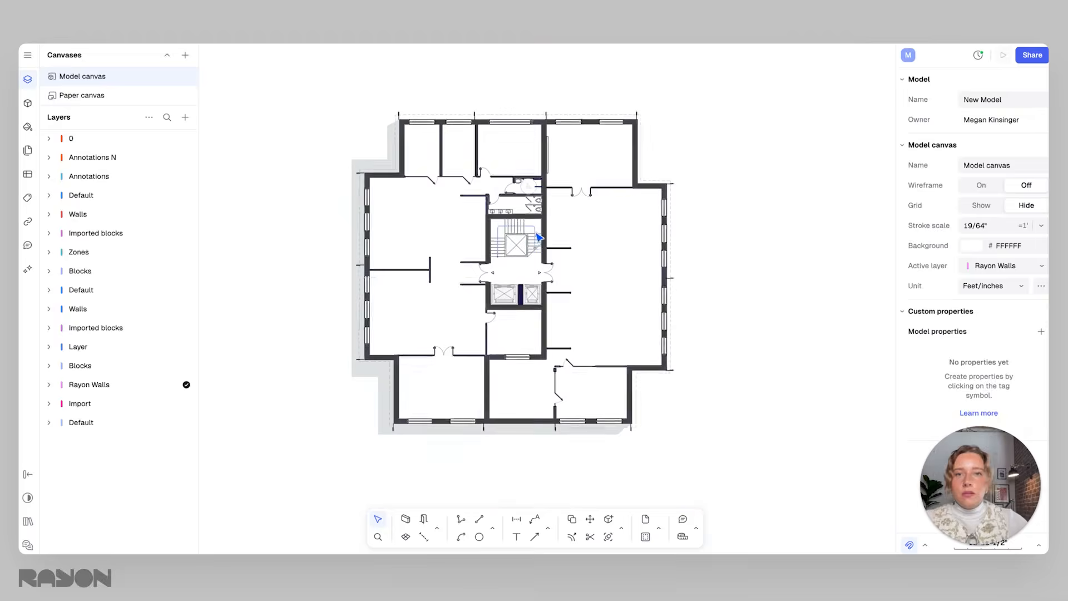
# Step: Inspect the properties of an exterior wall, an interior partition and a facade window in the completed floor plan
pyautogui.scroll(3, 539, 244)
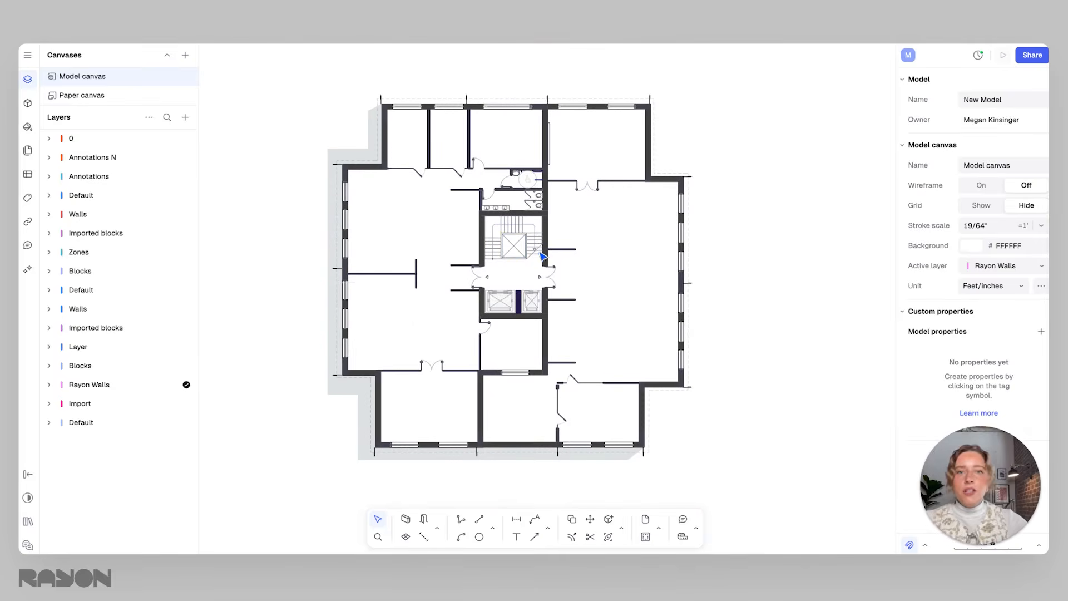
pyautogui.moveTo(535, 261); pyautogui.dragTo(548, 288, button='middle')
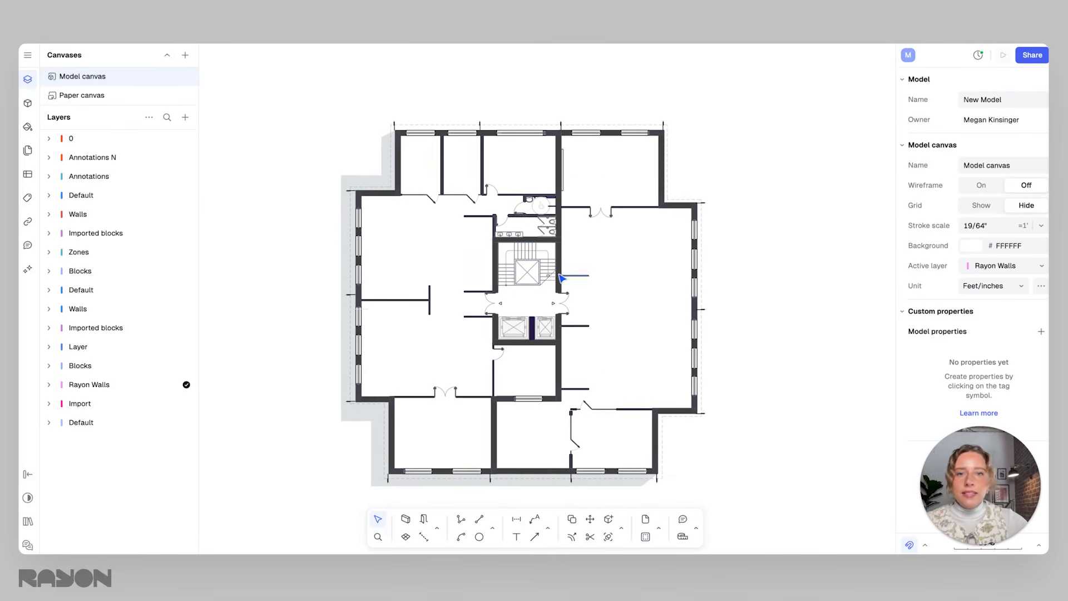
pyautogui.click(562, 273)
pyautogui.click(404, 223)
pyautogui.click(379, 193)
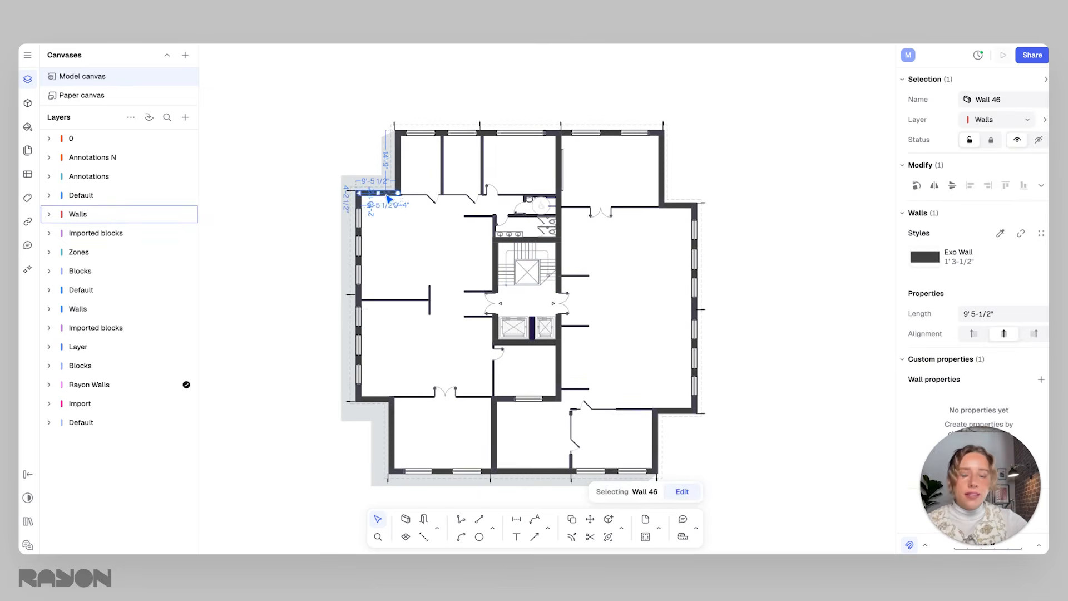
pyautogui.click(374, 301)
pyautogui.scroll(5, 376, 300)
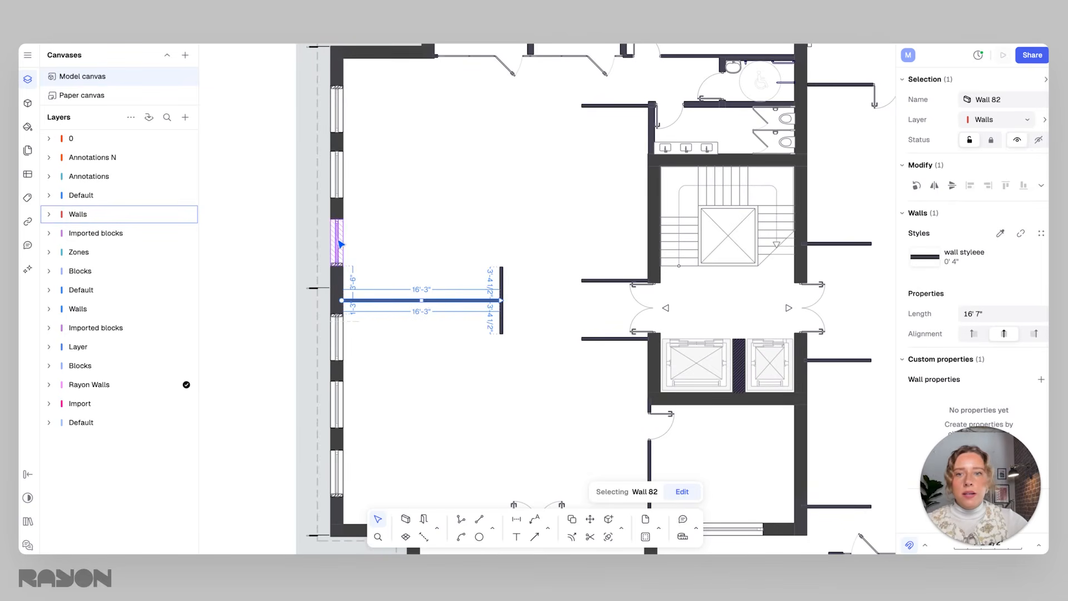
pyautogui.click(341, 244)
pyautogui.scroll(-2, 489, 244)
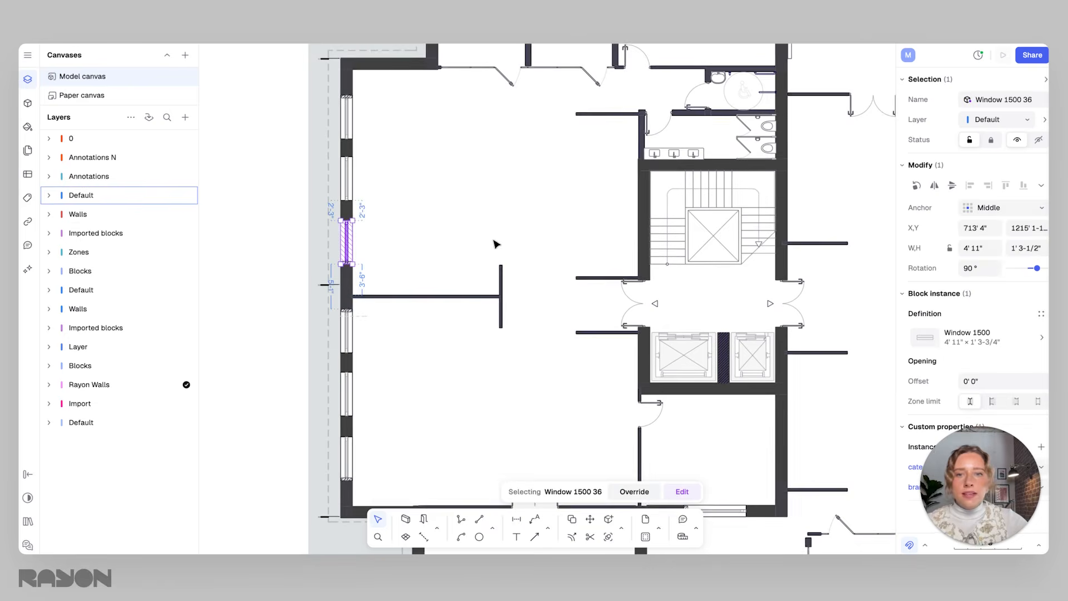
# Step: Try to move the horizontal partition between the two window-side rooms slightly away from its joints
pyautogui.click(474, 301)
pyautogui.moveTo(395, 301)
pyautogui.mouseDown()
pyautogui.moveTo(396, 279)
pyautogui.moveTo(398, 298)
pyautogui.mouseUp()
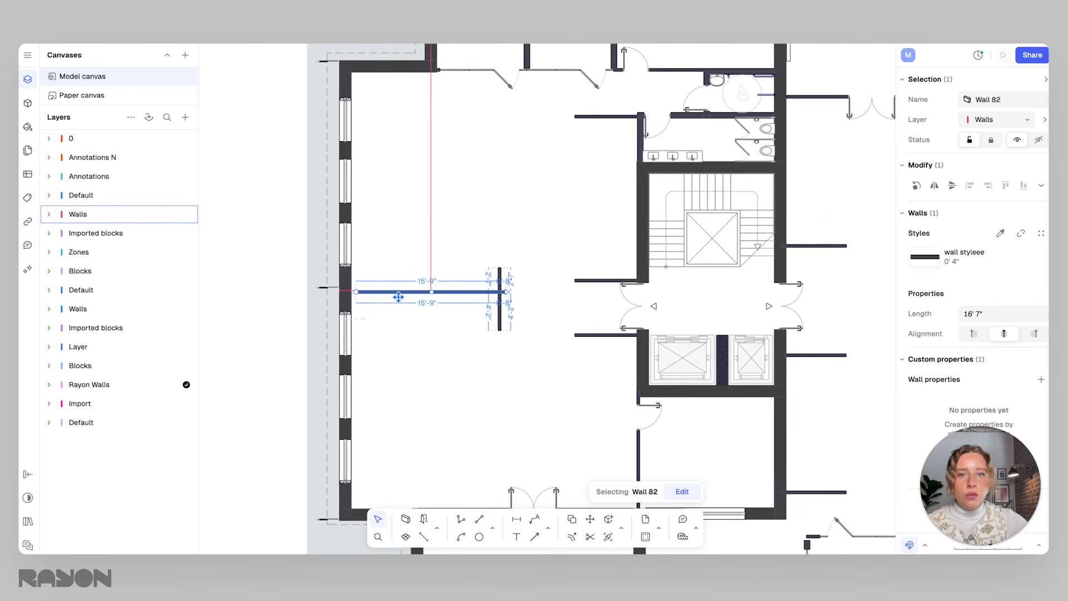
pyautogui.click(462, 244)
pyautogui.scroll(-2, 467, 247)
pyautogui.click(473, 289)
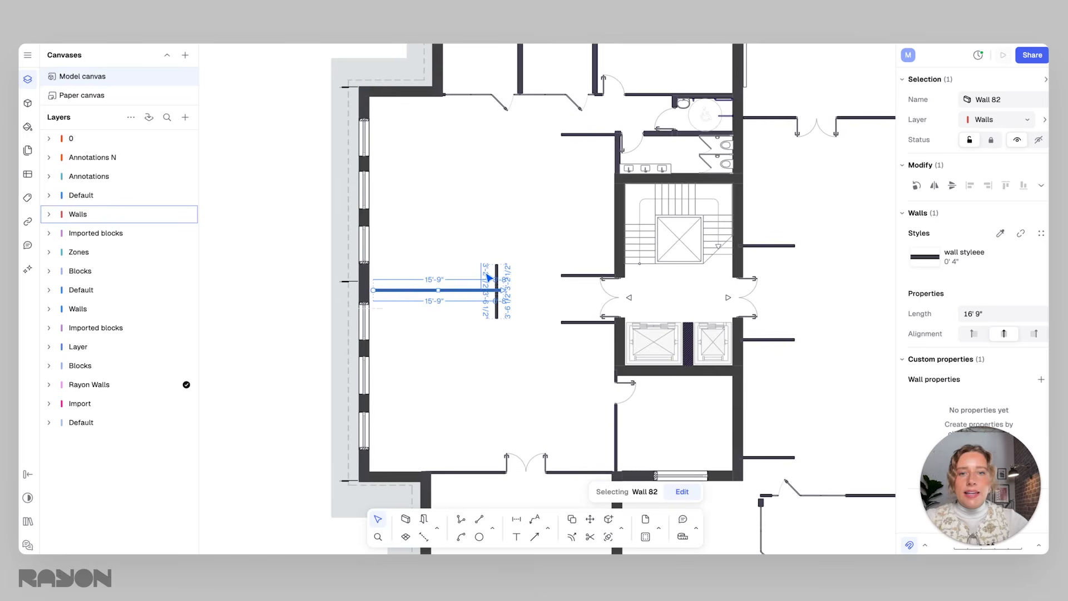
pyautogui.scroll(-3, 499, 252)
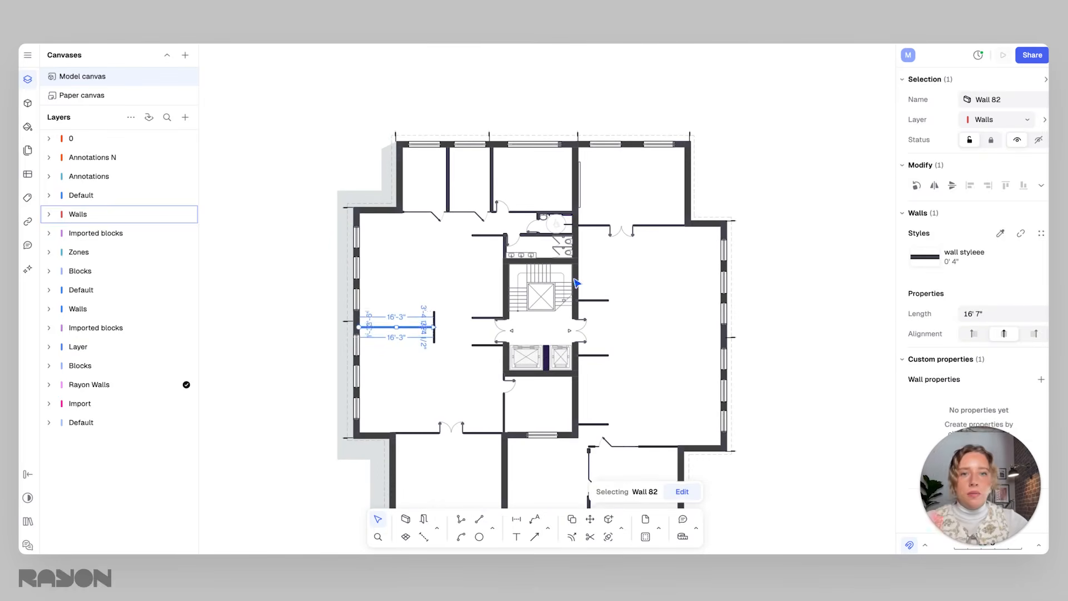
pyautogui.click(628, 274)
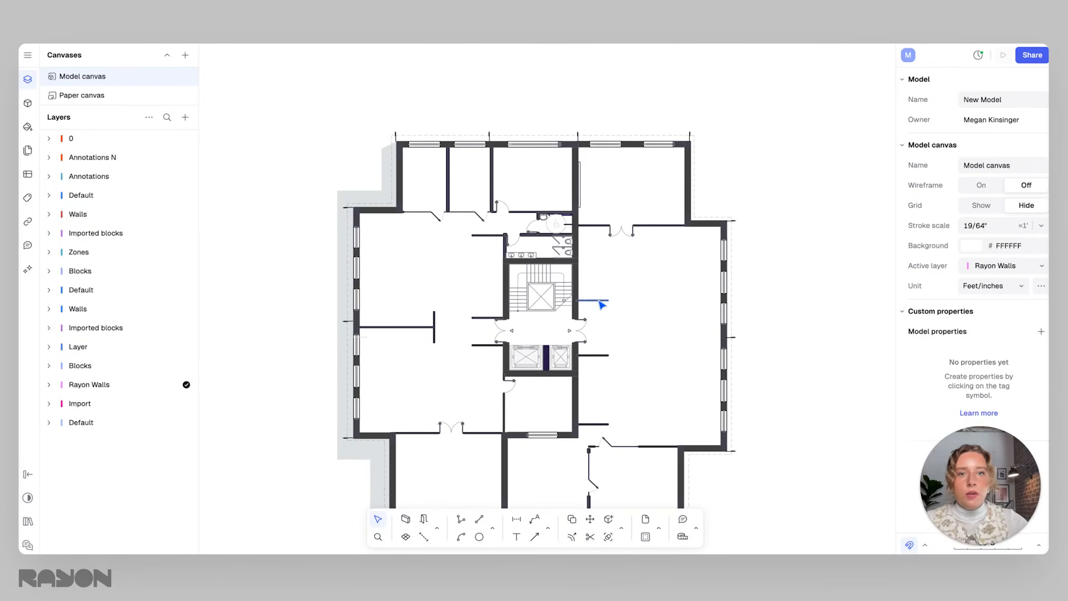
pyautogui.click(600, 302)
pyautogui.click(635, 288)
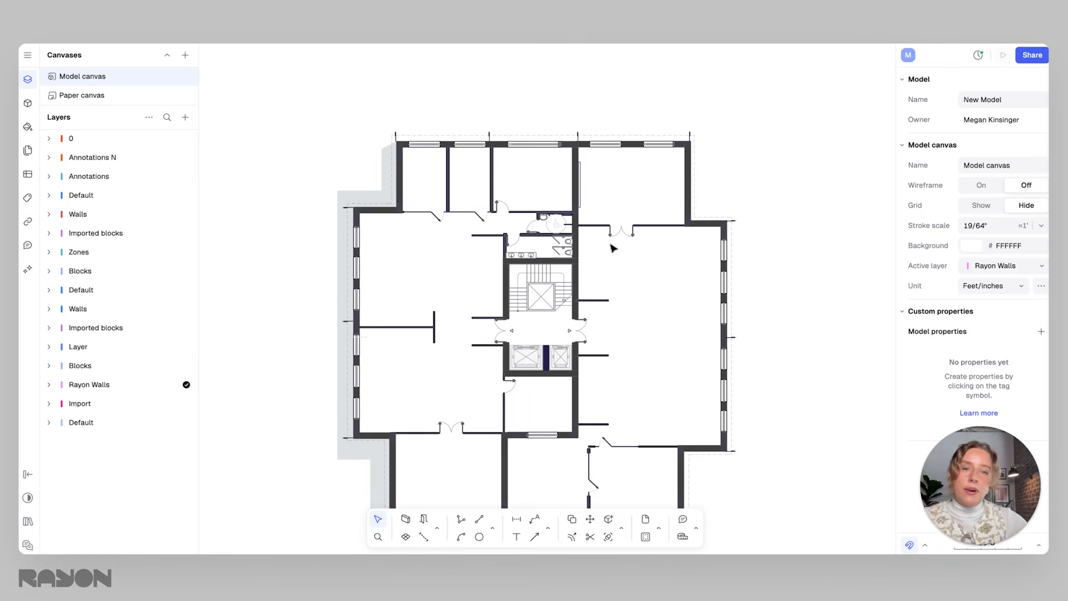
pyautogui.scroll(-1, 463, 261)
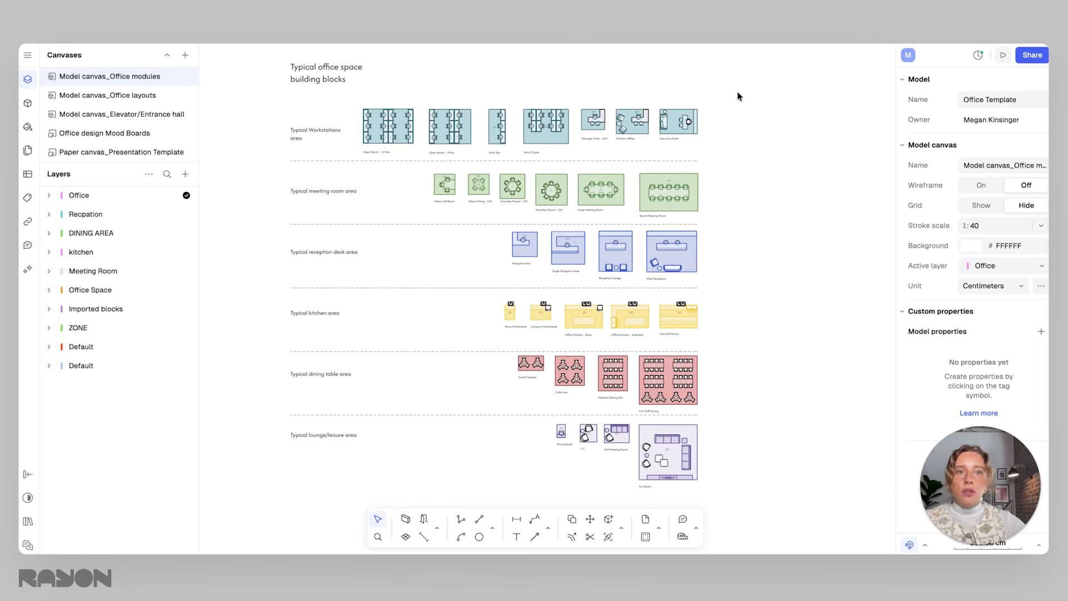
# Step: Examine the office building blocks on the Office modules canvas, from workstations and meeting rooms to kitchen, dining and lounge areas
pyautogui.hscroll(-3, 704, 209)
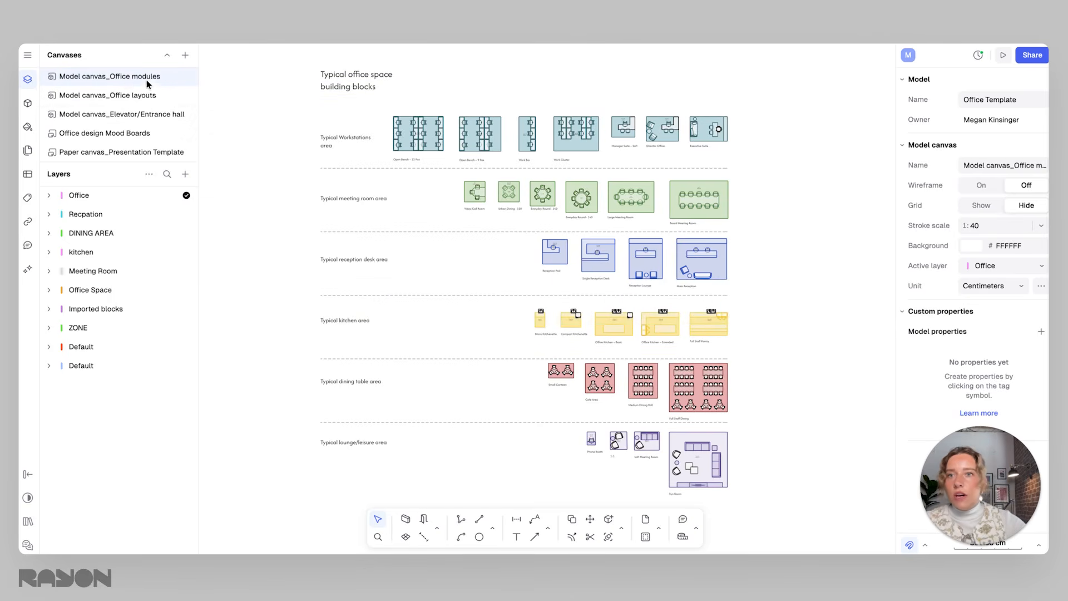
pyautogui.moveTo(322, 110); pyautogui.dragTo(297, 181, button='middle')
pyautogui.scroll(2, 344, 154)
pyautogui.scroll(5, 346, 157)
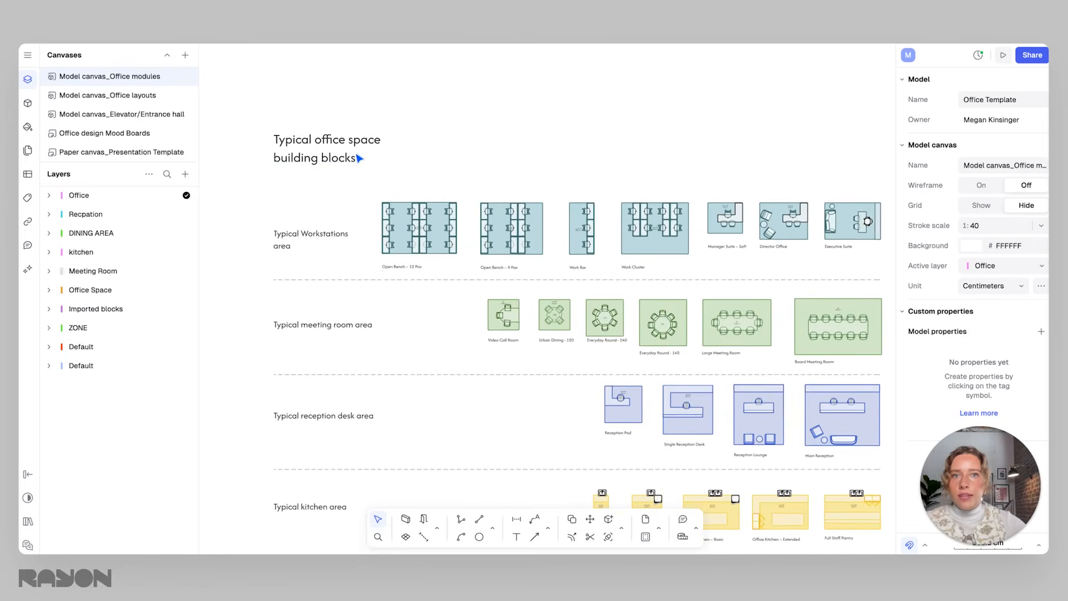
pyautogui.scroll(3, 423, 162)
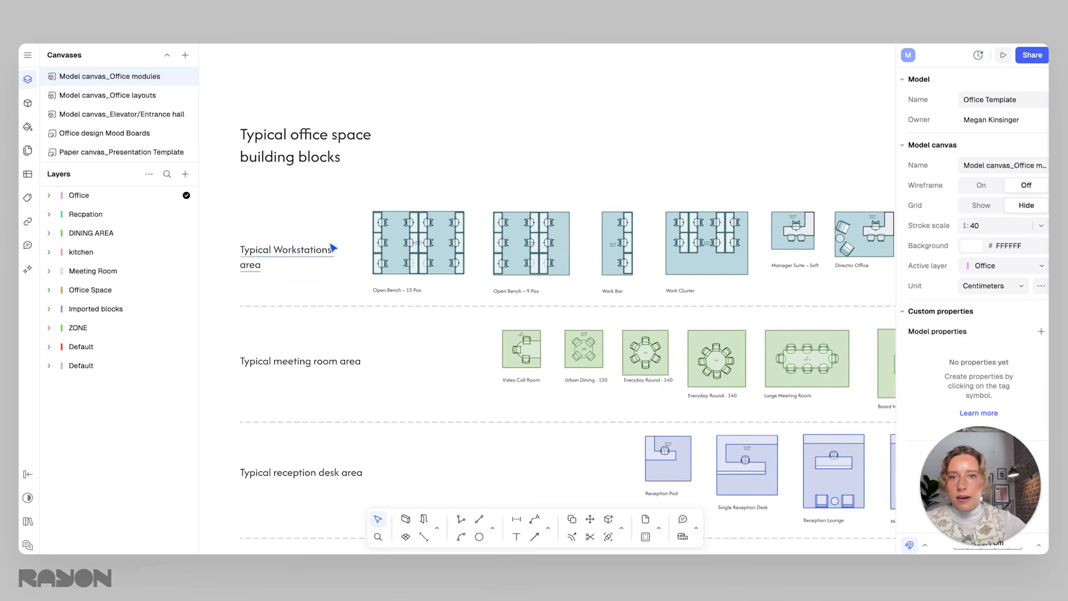
pyautogui.scroll(-5, 465, 310)
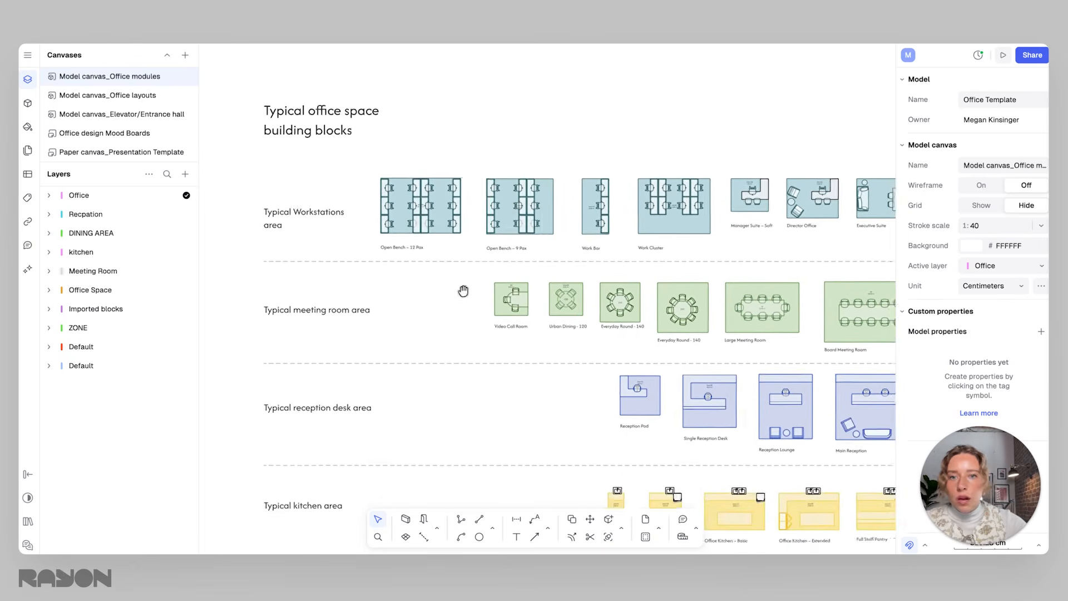
pyautogui.moveTo(415, 298); pyautogui.dragTo(393, 236, button='middle')
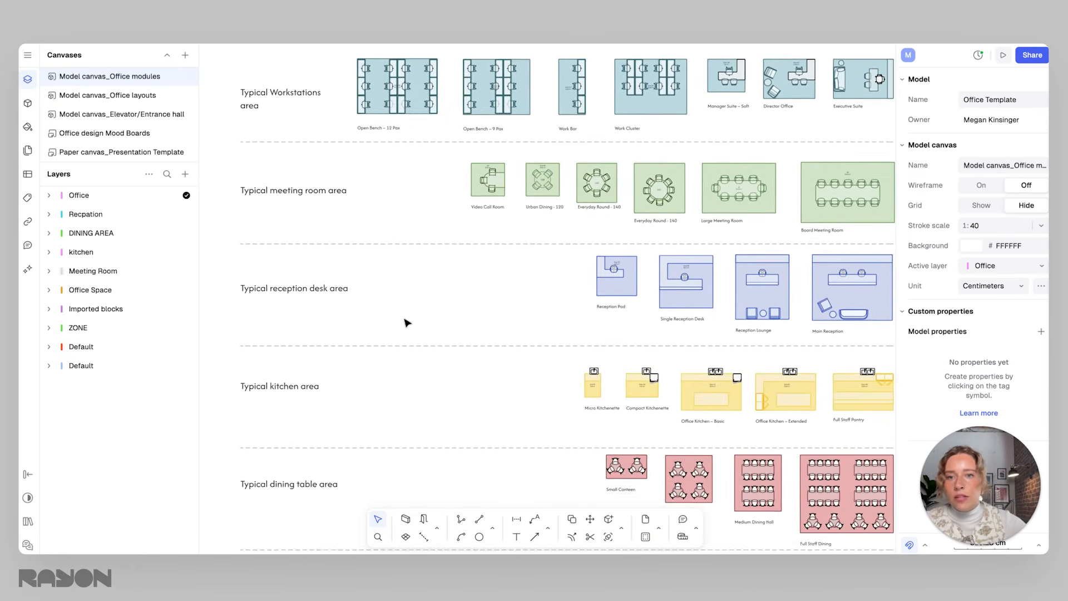
pyautogui.moveTo(402, 313); pyautogui.dragTo(392, 203, button='middle')
pyautogui.moveTo(484, 306); pyautogui.dragTo(317, 319, button='middle')
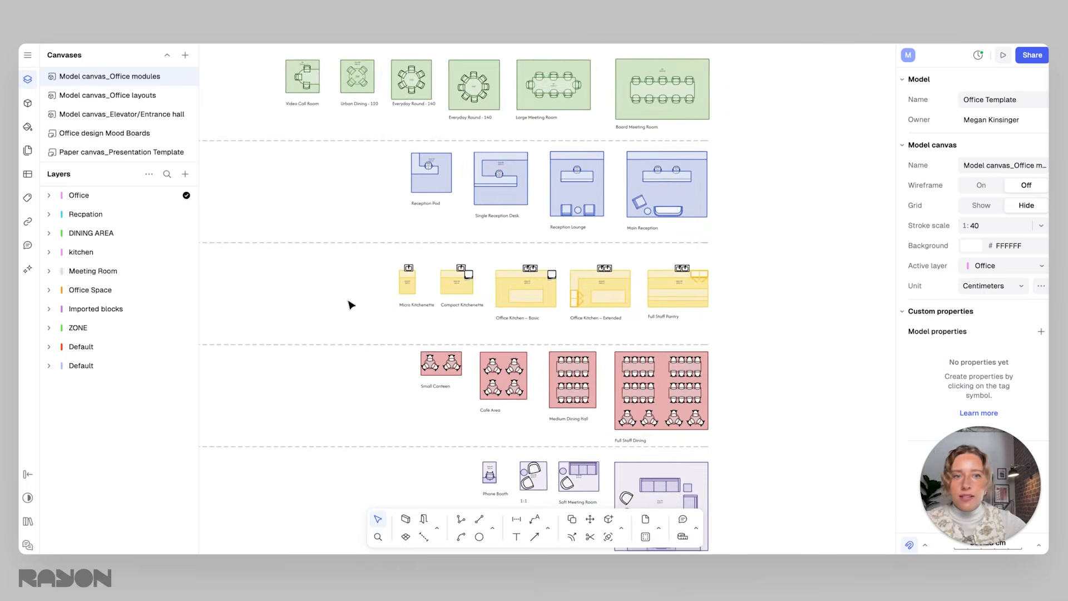
pyautogui.scroll(-4, 574, 231)
pyautogui.moveTo(508, 247); pyautogui.dragTo(578, 342, button='middle')
pyautogui.scroll(1, 578, 342)
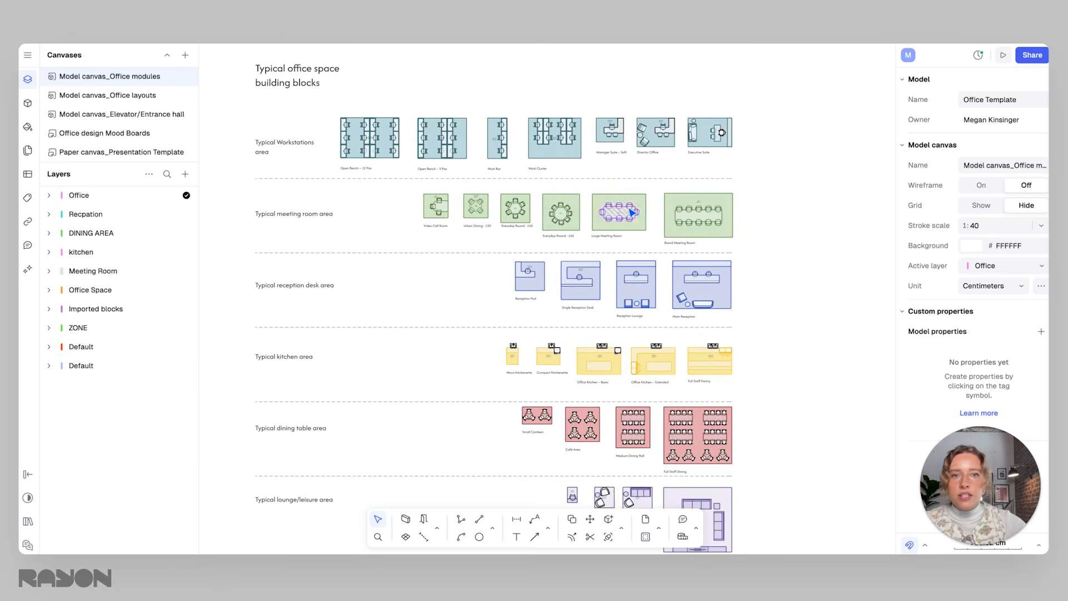
pyautogui.click(629, 211)
# Step: Select all elements of the Open Bench – 9 Pax workstation module together
pyautogui.moveTo(543, 198); pyautogui.dragTo(581, 305, button='middle')
pyautogui.scroll(8, 483, 239)
pyautogui.moveTo(561, 317); pyautogui.dragTo(403, 165)
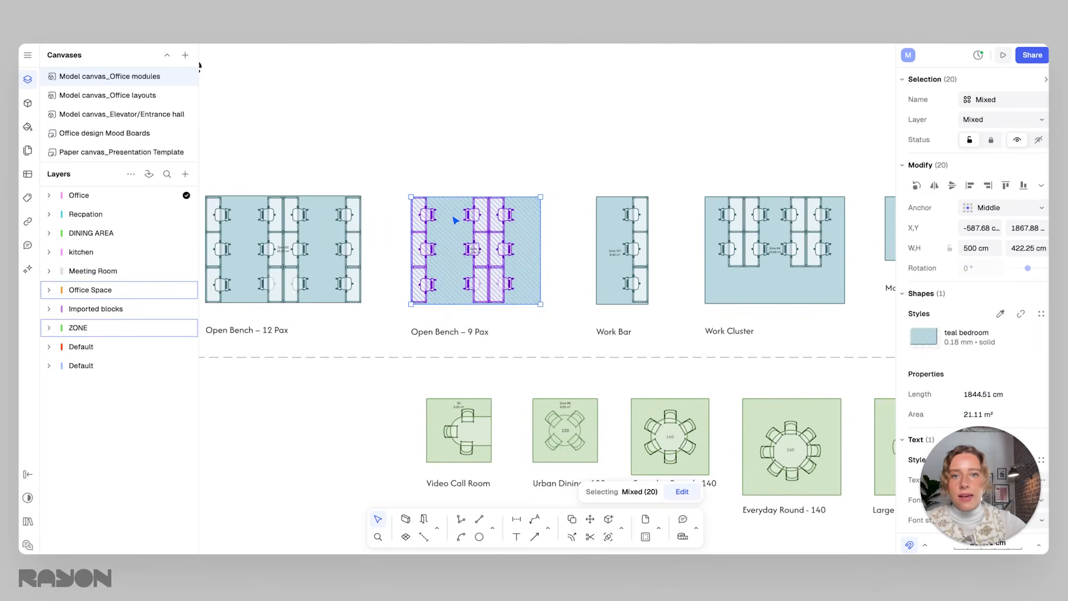
pyautogui.rightClick(455, 220)
pyautogui.click(476, 244)
pyautogui.scroll(-5, 563, 277)
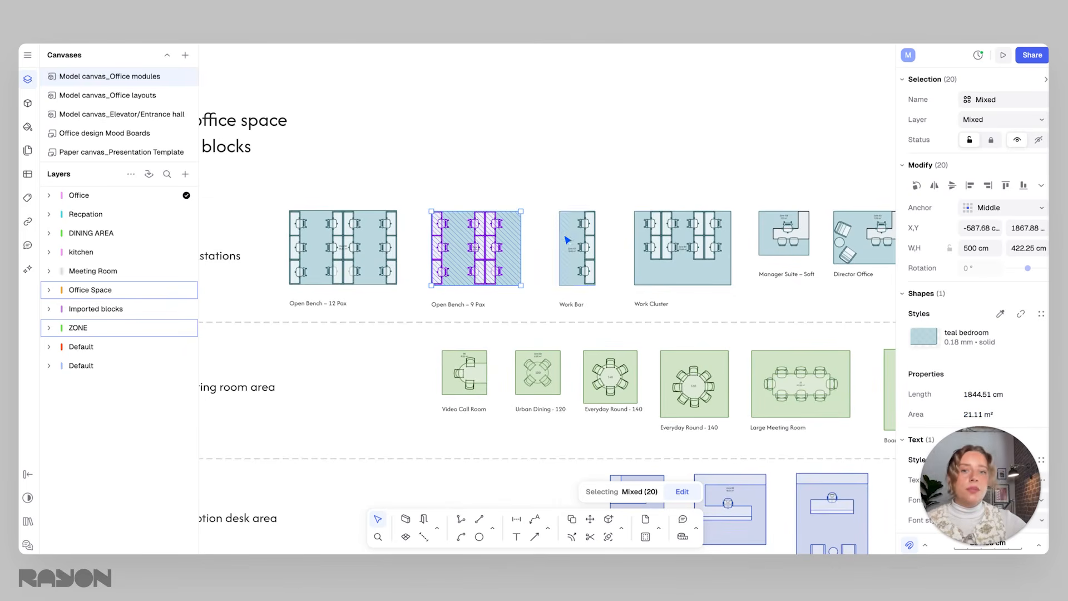
pyautogui.click(550, 184)
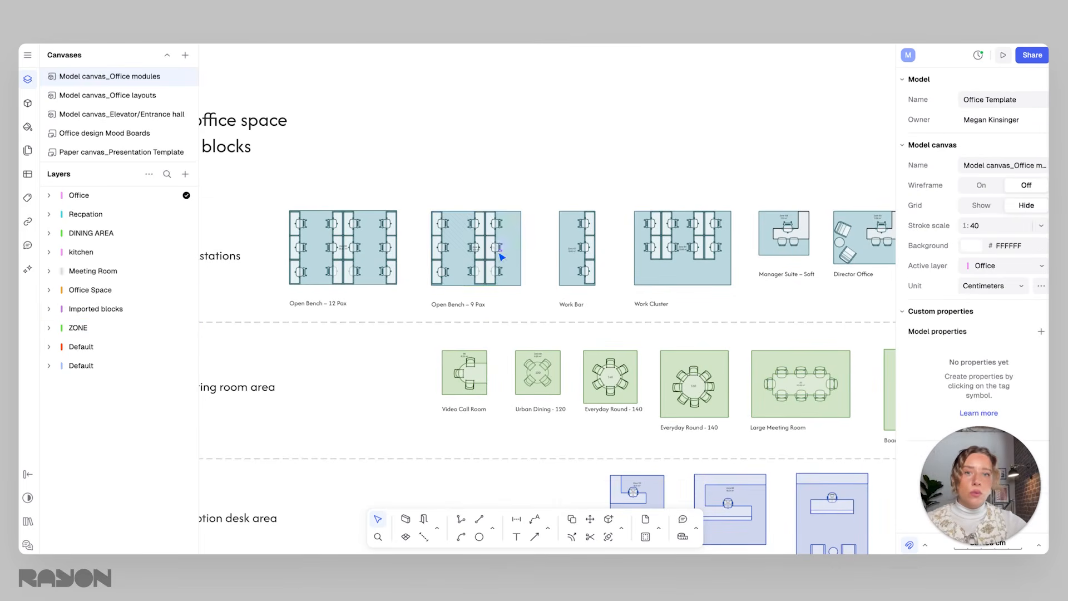
# Step: Select a single desk in the Open Bench – 9 Pax module to examine its block properties
pyautogui.click(481, 272)
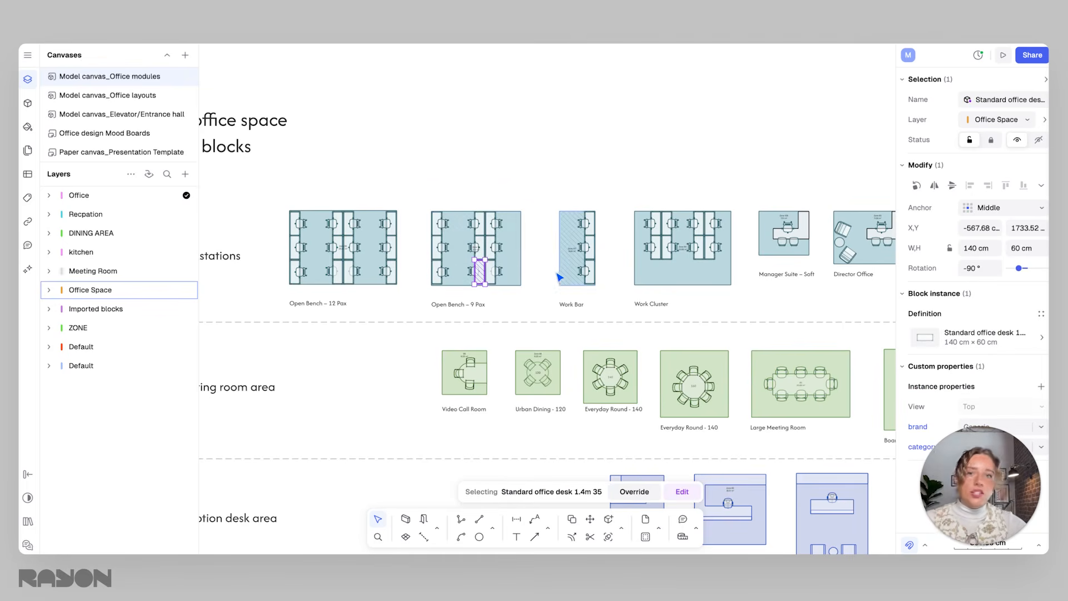
pyautogui.scroll(-2, 492, 302)
pyautogui.moveTo(492, 302); pyautogui.dragTo(470, 237, button='middle')
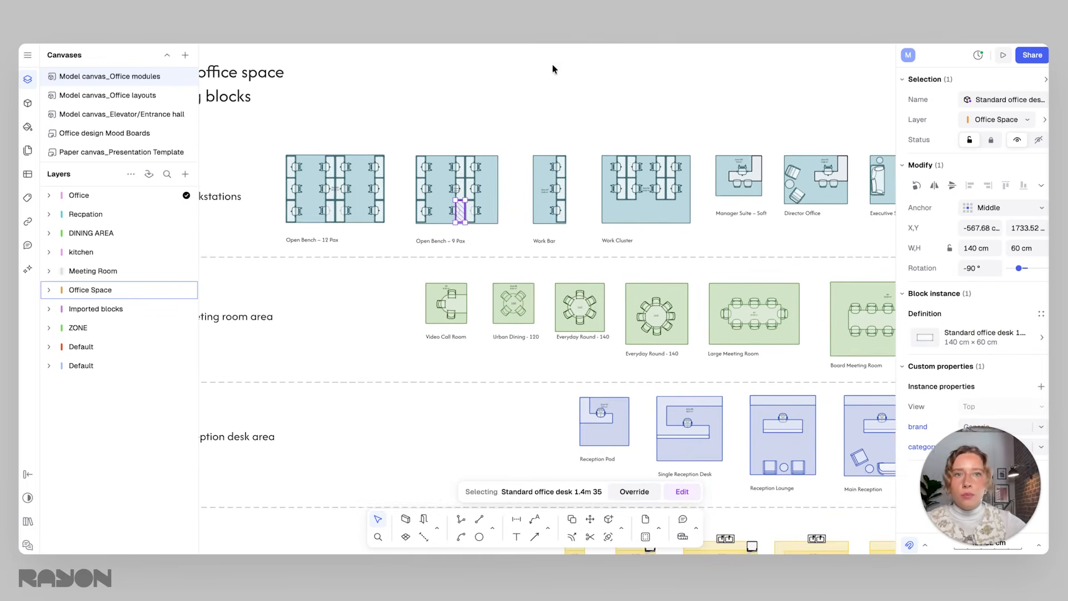
# Step: Open the Office layouts canvas and examine the grey-floored office plan together with its two sections
pyautogui.click(111, 100)
pyautogui.scroll(-2, 502, 269)
pyautogui.moveTo(492, 277); pyautogui.dragTo(489, 246, button='middle')
pyautogui.scroll(5, 432, 226)
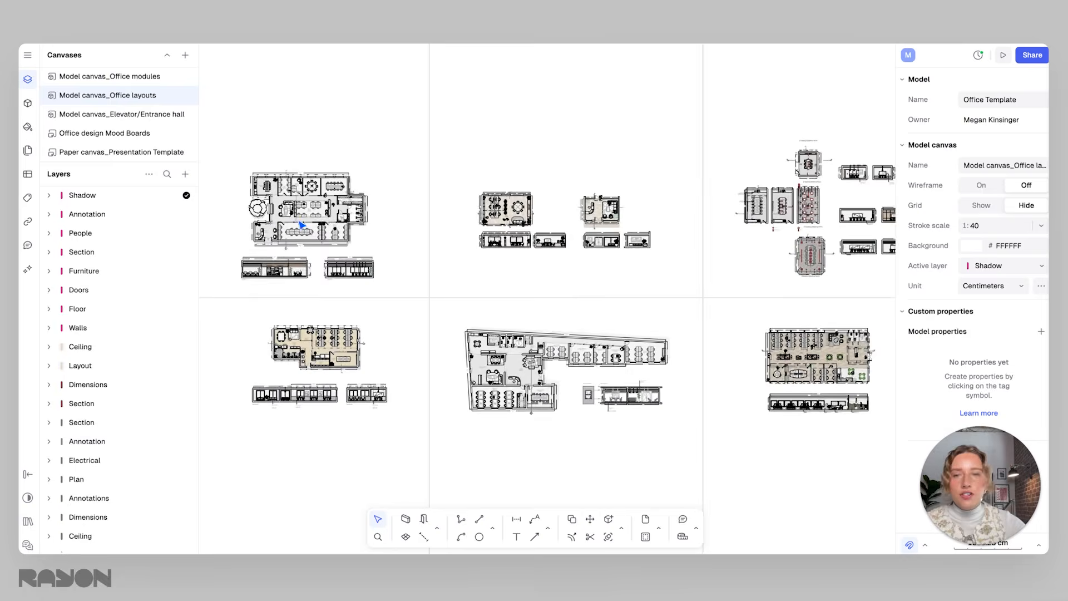
pyautogui.scroll(5, 472, 233)
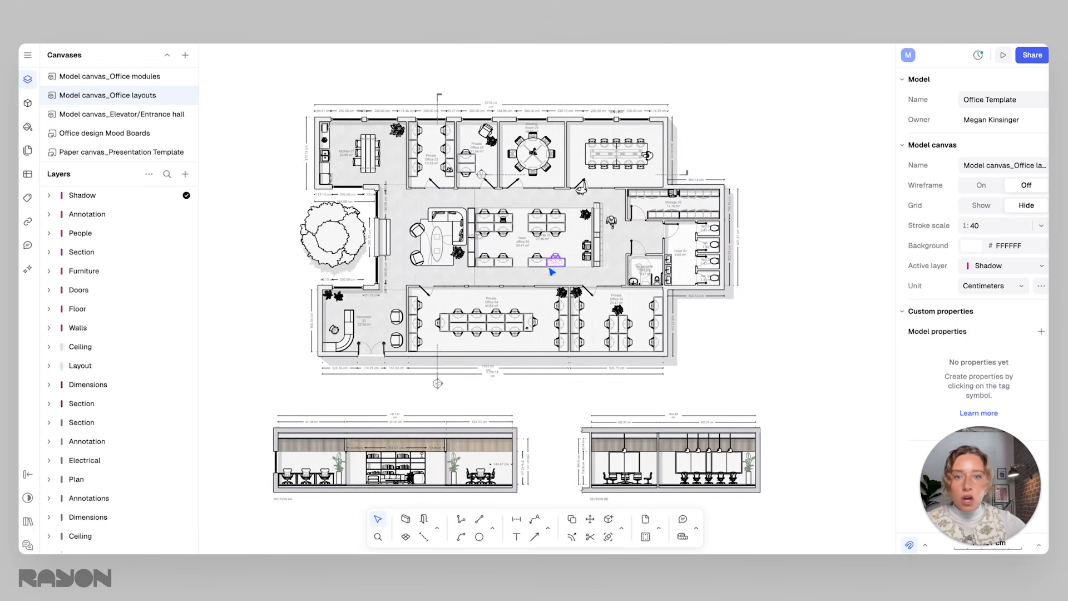
pyautogui.scroll(-6, 667, 300)
pyautogui.scroll(3, 658, 302)
pyautogui.scroll(6, 600, 389)
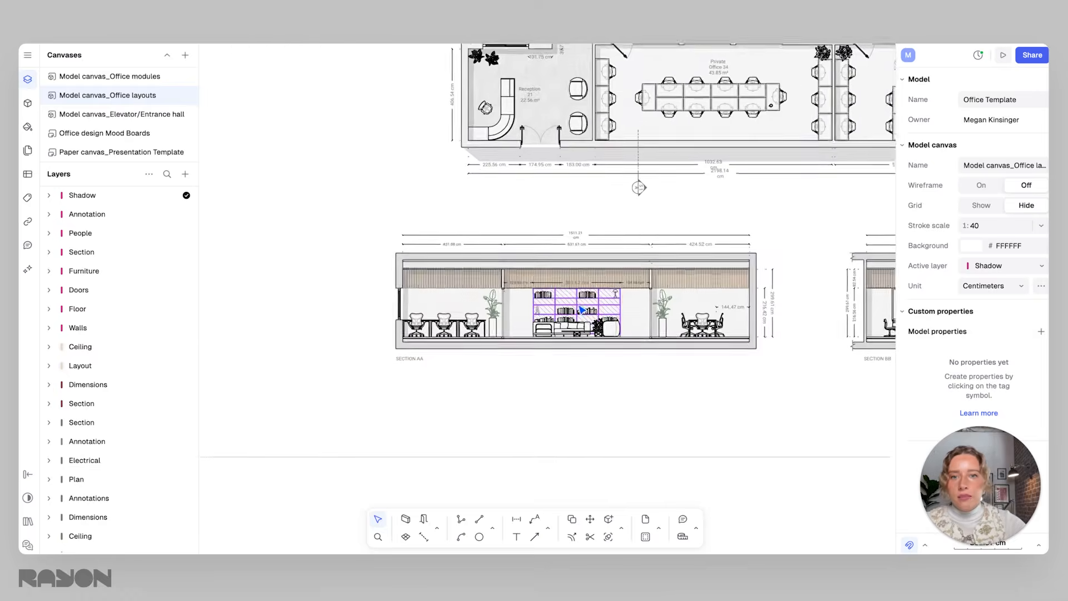
pyautogui.scroll(-8, 581, 310)
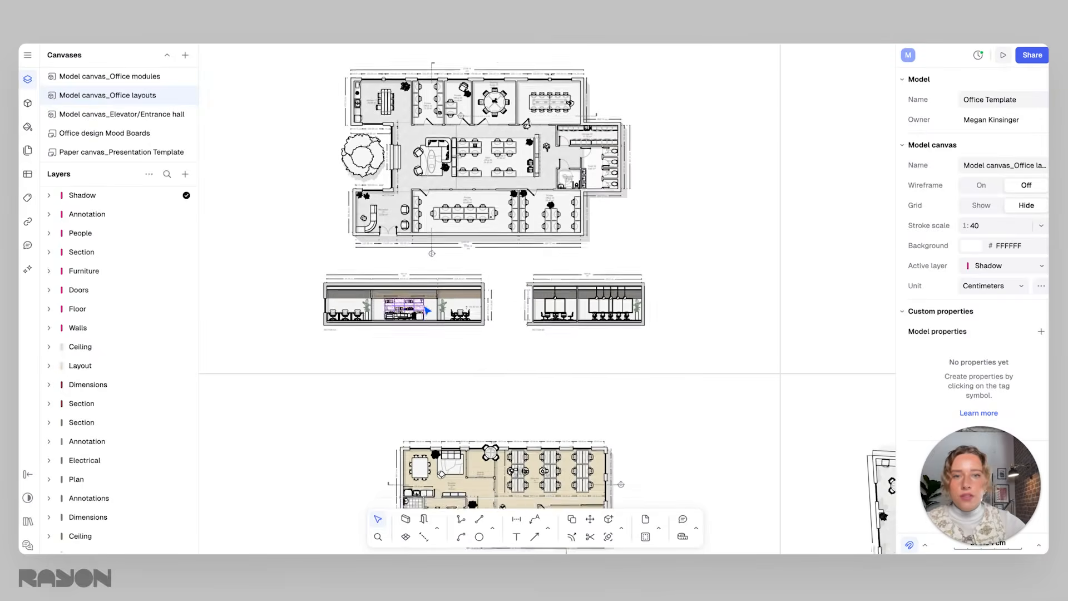
# Step: Examine the light-wood-floored office layout with its lounge, desk area and conference room, along with its sections
pyautogui.moveTo(541, 412); pyautogui.dragTo(542, 225, button='middle')
pyautogui.scroll(2, 522, 276)
pyautogui.moveTo(530, 391); pyautogui.dragTo(549, 344, button='middle')
pyautogui.scroll(4, 549, 293)
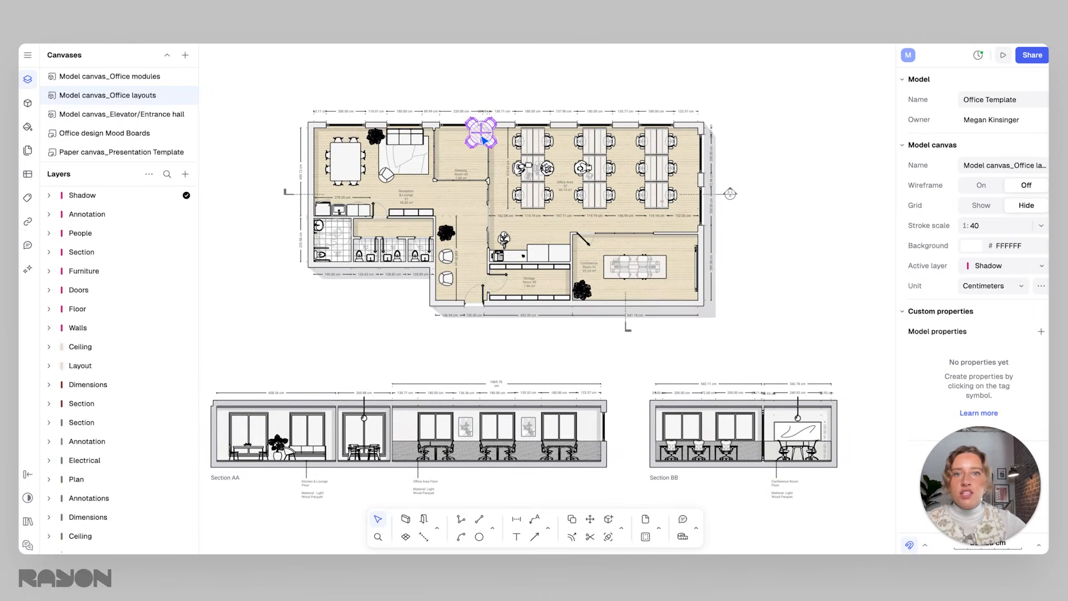
pyautogui.click(461, 151)
pyautogui.click(798, 205)
# Step: Examine the irregular office layout with the slanted outer wall, from its lobby and private offices to its facade detail and section
pyautogui.scroll(-5, 796, 210)
pyautogui.scroll(5, 597, 272)
pyautogui.scroll(2, 596, 272)
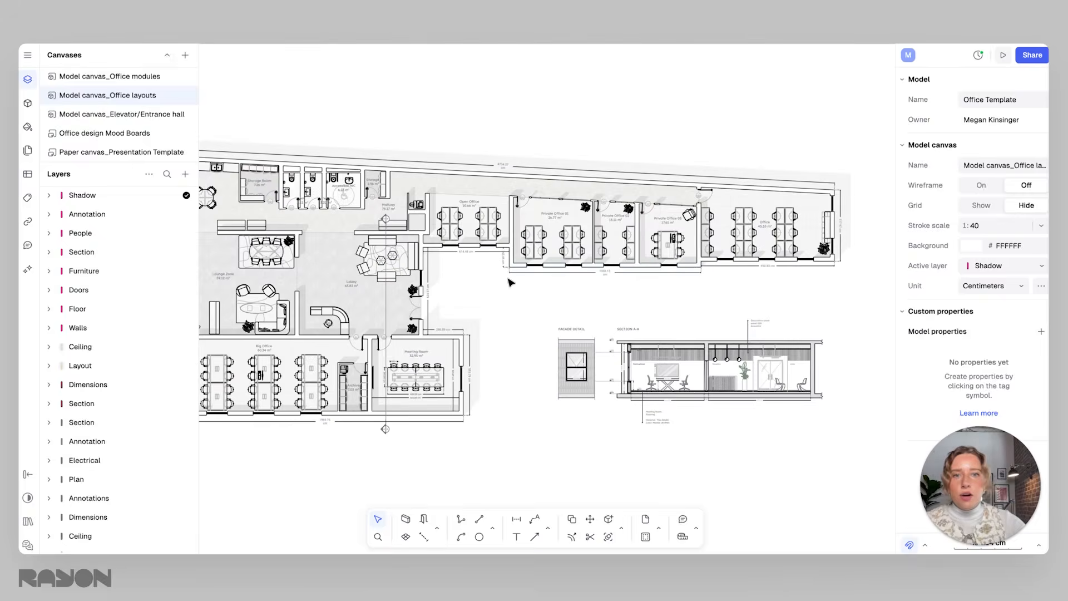
pyautogui.scroll(-6, 510, 286)
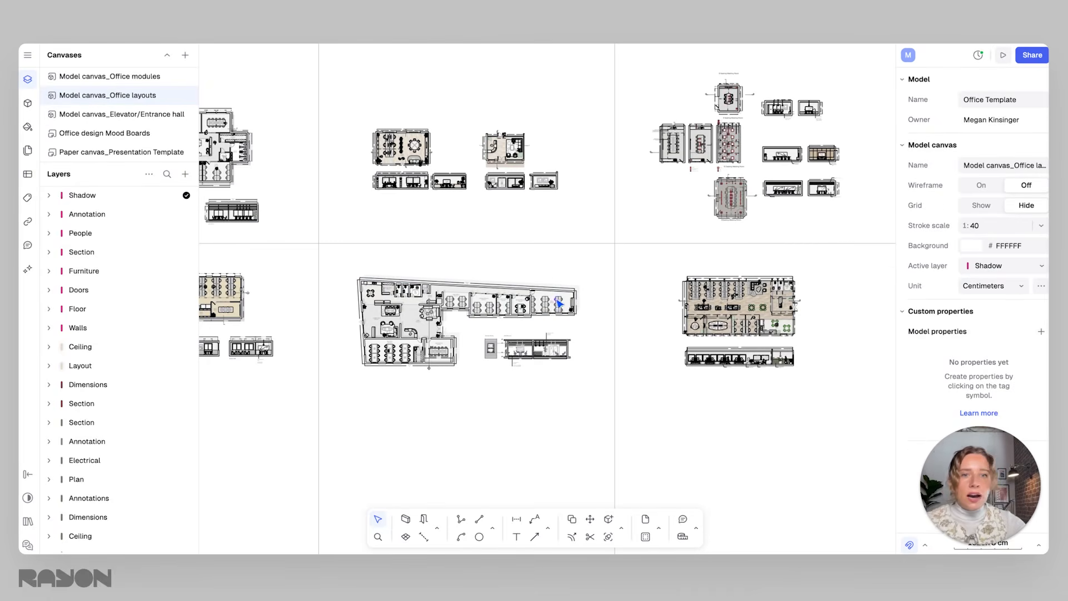
pyautogui.scroll(5, 430, 329)
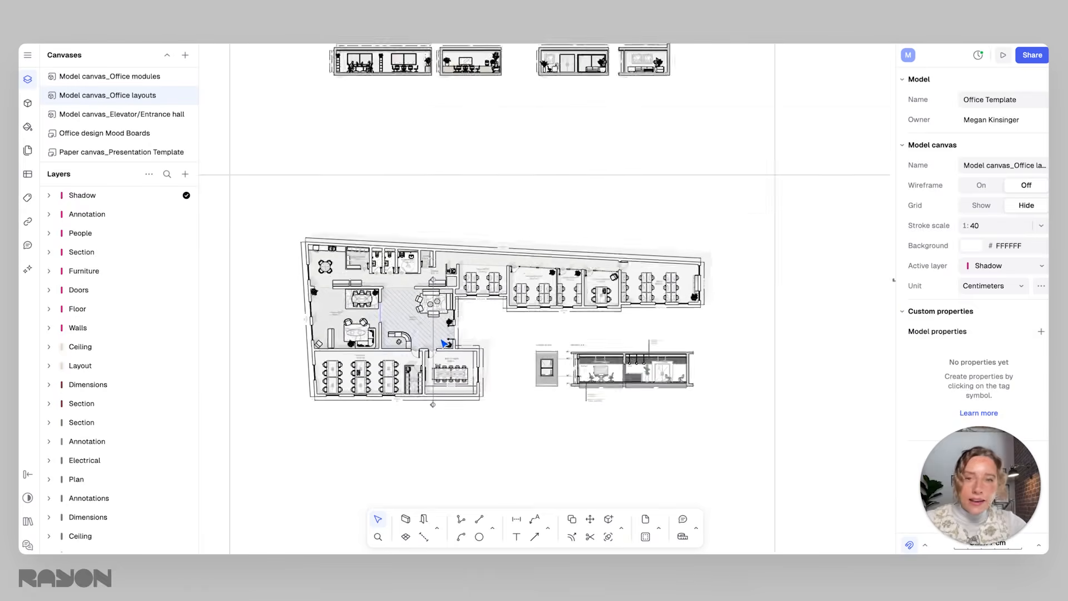
pyautogui.click(366, 403)
pyautogui.click(322, 332)
pyautogui.click(617, 319)
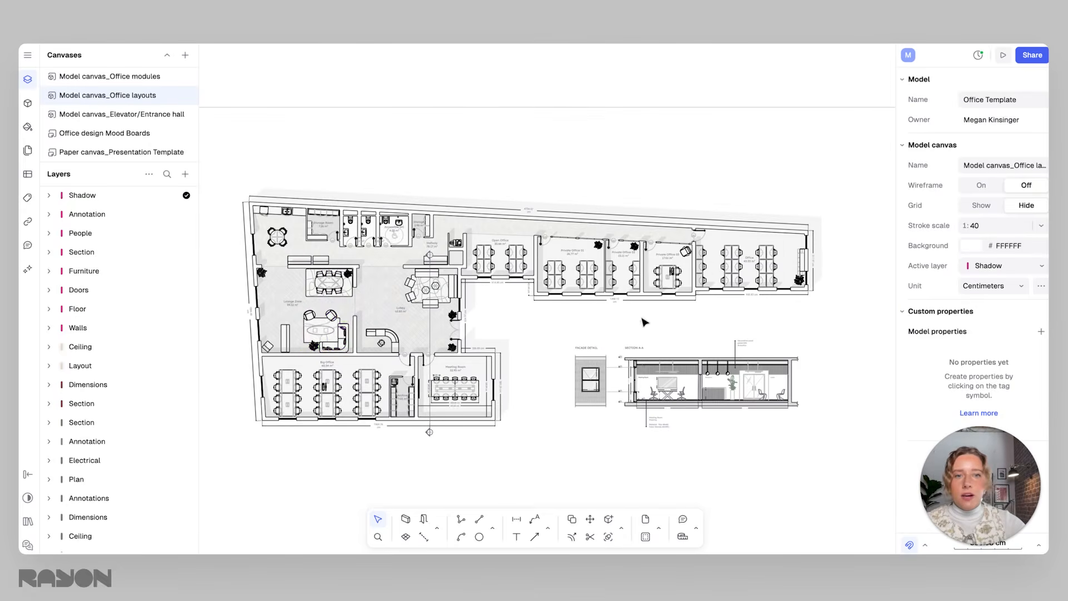
pyautogui.moveTo(601, 308); pyautogui.dragTo(563, 304, button='middle')
# Step: Examine the rectangular timber-floored open-plan office and the set of meeting room layouts with their sections
pyautogui.scroll(-8, 501, 296)
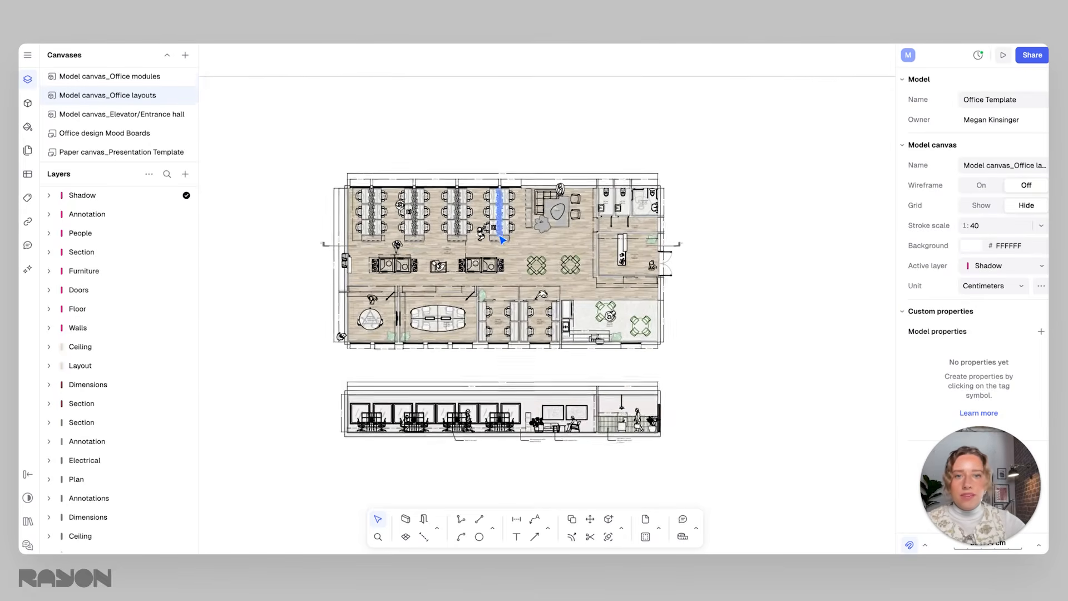
pyautogui.moveTo(508, 300); pyautogui.dragTo(611, 387, button='middle')
pyautogui.scroll(5, 660, 258)
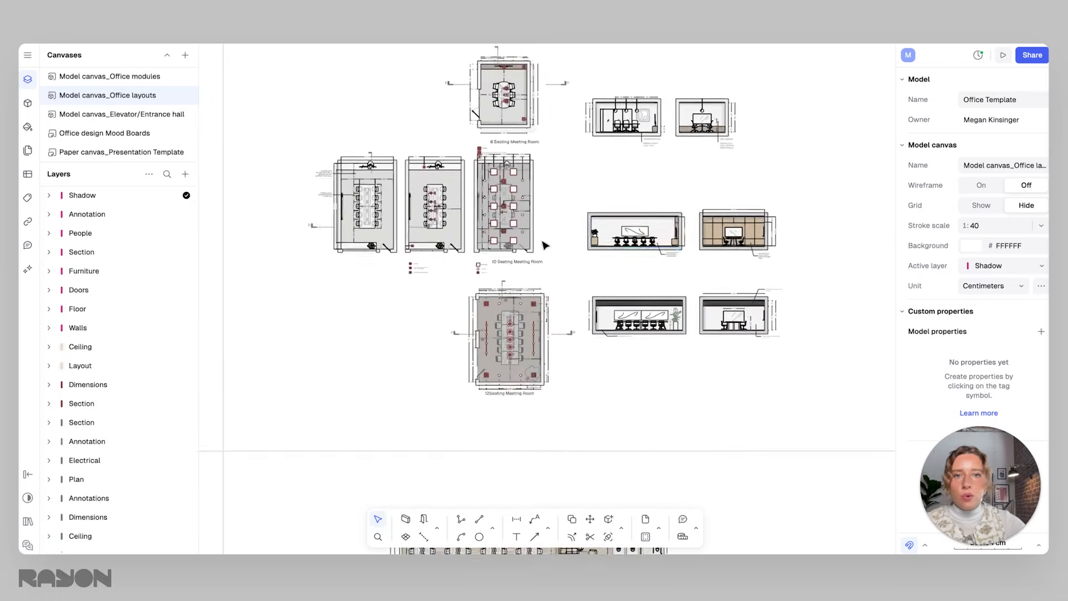
pyautogui.scroll(2, 488, 232)
pyautogui.moveTo(511, 242); pyautogui.dragTo(617, 272, button='middle')
pyautogui.scroll(-2, 544, 288)
pyautogui.moveTo(498, 323); pyautogui.dragTo(786, 325, button='middle')
# Step: Select all elements of the small reception and lounge plan, including its furniture, dimensions and sidewalk hatch
pyautogui.moveTo(452, 394); pyautogui.dragTo(303, 281)
pyautogui.moveTo(382, 294); pyautogui.dragTo(662, 288, button='middle')
pyautogui.moveTo(594, 291); pyautogui.dragTo(462, 181)
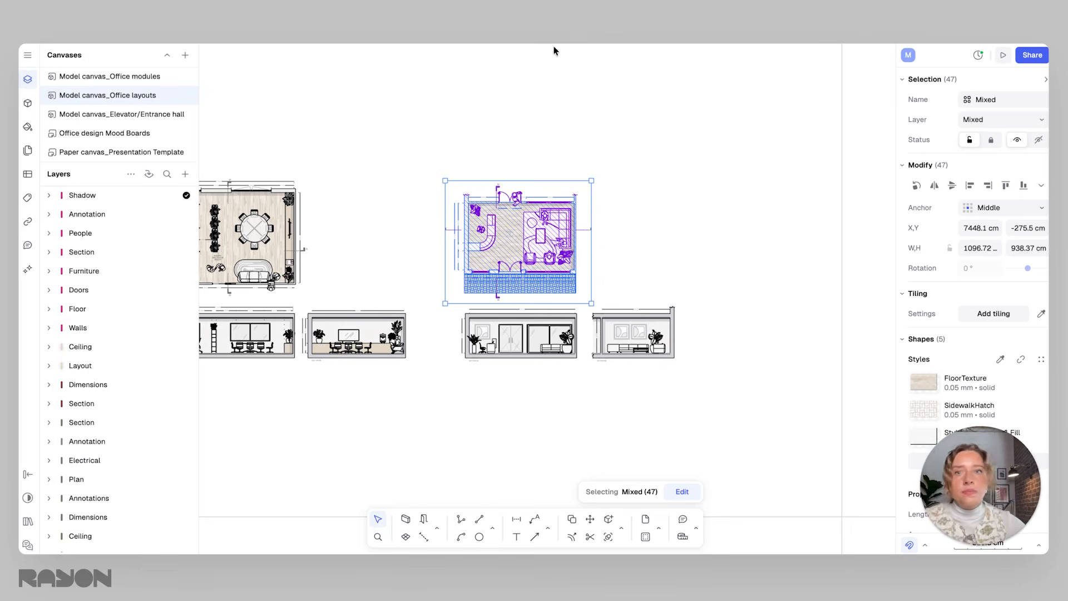
# Step: Open the Elevator/Entrance hall canvas and examine the 12-person elevator's elevation, section, material samples and plan
pyautogui.click(156, 115)
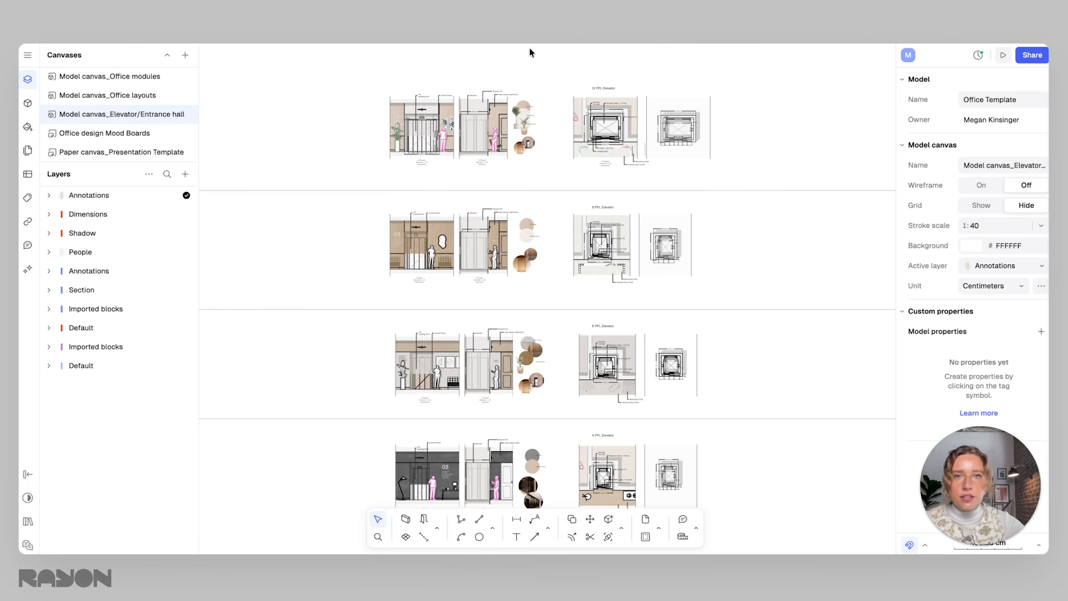
pyautogui.moveTo(699, 108); pyautogui.dragTo(761, 158, button='middle')
pyautogui.scroll(2, 721, 172)
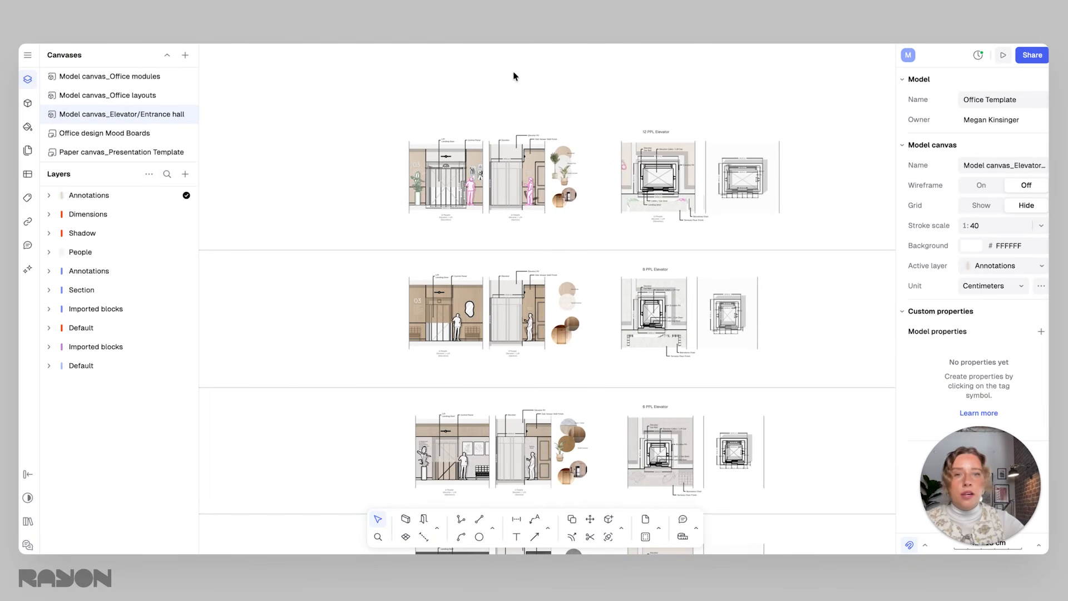
pyautogui.scroll(10, 565, 240)
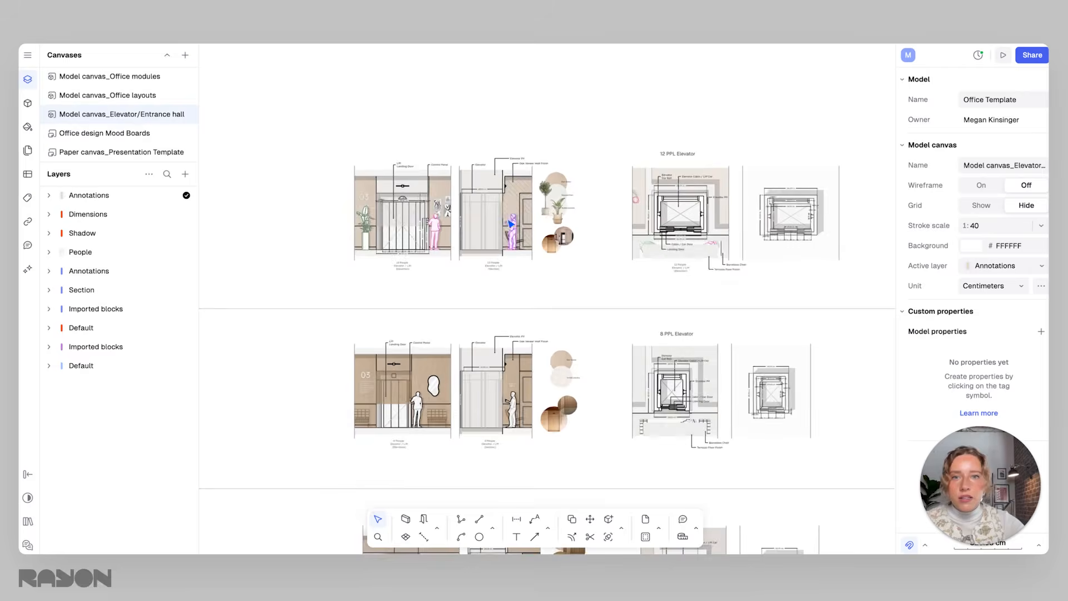
pyautogui.scroll(4, 426, 220)
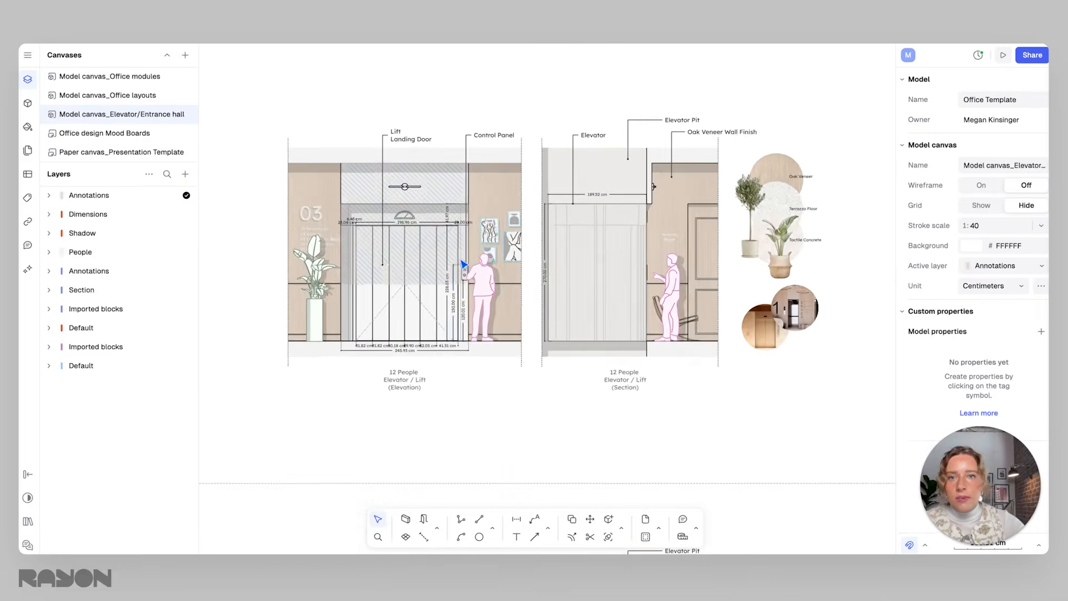
pyautogui.scroll(-1, 501, 259)
pyautogui.scroll(-3, 779, 278)
pyautogui.moveTo(868, 295); pyautogui.dragTo(385, 257, button='middle')
# Step: Compare the entrance hall drawings of the 8, 6 and 4 PPL elevators, including their plans and material palettes
pyautogui.scroll(-5, 604, 329)
pyautogui.moveTo(572, 365); pyautogui.dragTo(644, 150, button='middle')
pyautogui.scroll(2, 644, 314)
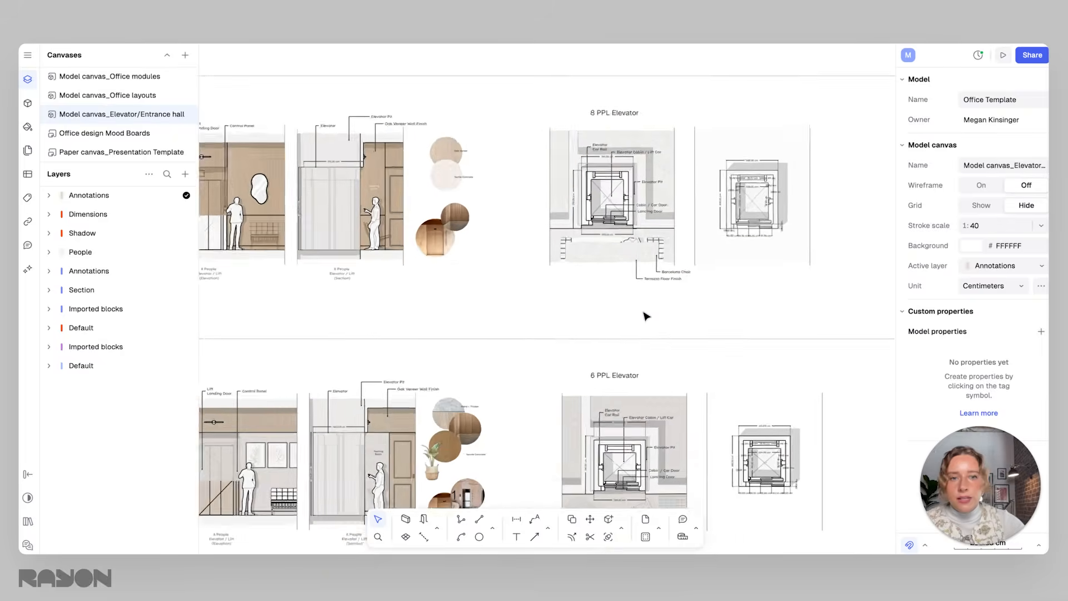
pyautogui.scroll(-1, 644, 313)
pyautogui.moveTo(638, 335); pyautogui.dragTo(655, 272, button='middle')
pyautogui.moveTo(658, 312)
pyautogui.mouseDown(button='middle')
pyautogui.moveTo(704, 228)
pyautogui.moveTo(696, 169)
pyautogui.mouseUp(button='middle')
pyautogui.moveTo(703, 293); pyautogui.dragTo(694, 170, button='middle')
pyautogui.scroll(-3, 646, 320)
pyautogui.moveTo(647, 322); pyautogui.dragTo(618, 360, button='middle')
pyautogui.scroll(1, 607, 379)
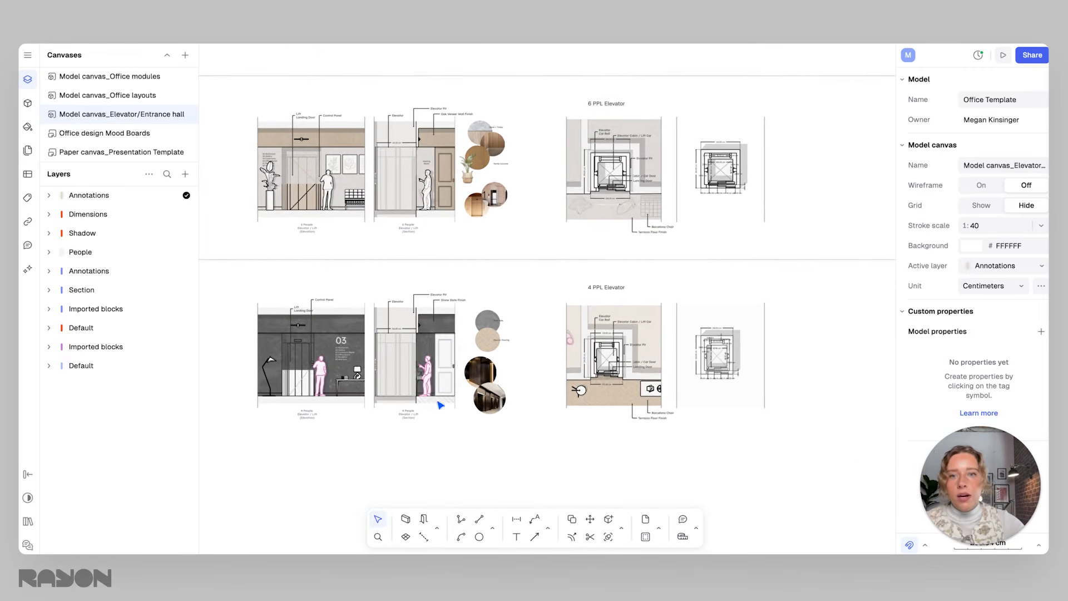
# Step: Examine the dark-walled 4 PPL elevator's elevation, section, finishes and plan more closely
pyautogui.moveTo(431, 401); pyautogui.dragTo(453, 344, button='middle')
pyautogui.scroll(8, 687, 295)
pyautogui.scroll(-2, 587, 261)
pyautogui.moveTo(558, 260); pyautogui.dragTo(428, 271, button='middle')
pyautogui.scroll(-5, 743, 267)
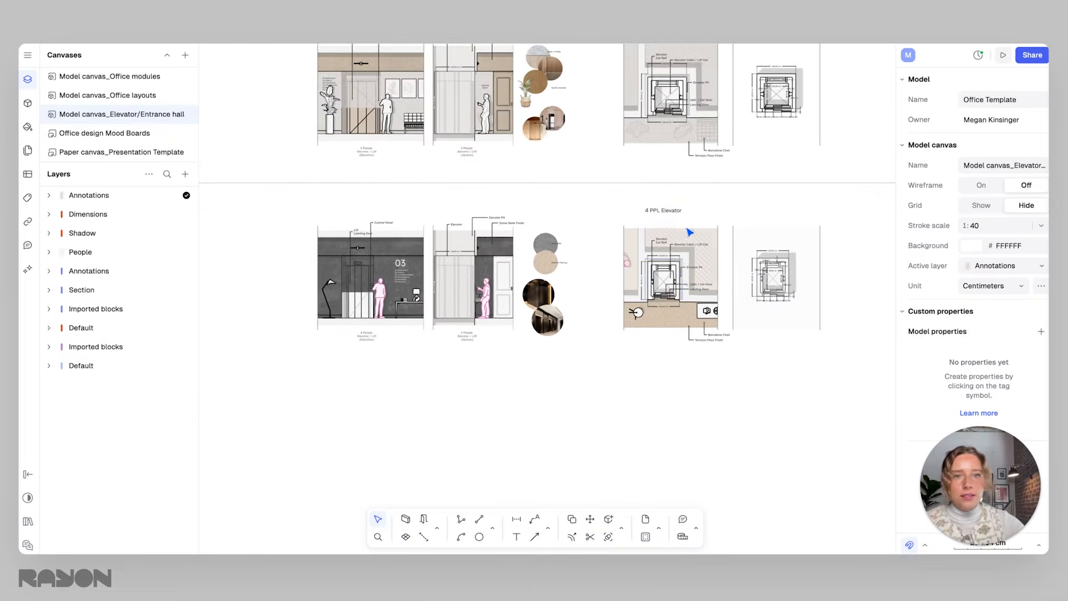
pyautogui.scroll(5, 697, 212)
pyautogui.scroll(-4, 699, 213)
# Step: Review the 8 PPL and 6 PPL elevator elevations and sections again with their wood finish samples
pyautogui.moveTo(698, 213); pyautogui.dragTo(581, 488, button='middle')
pyautogui.moveTo(612, 195); pyautogui.dragTo(609, 418, button='middle')
pyautogui.moveTo(504, 332); pyautogui.dragTo(740, 278, button='middle')
pyautogui.scroll(-1, 731, 291)
pyautogui.moveTo(699, 336); pyautogui.dragTo(703, 316, button='middle')
pyautogui.scroll(-2, 479, 295)
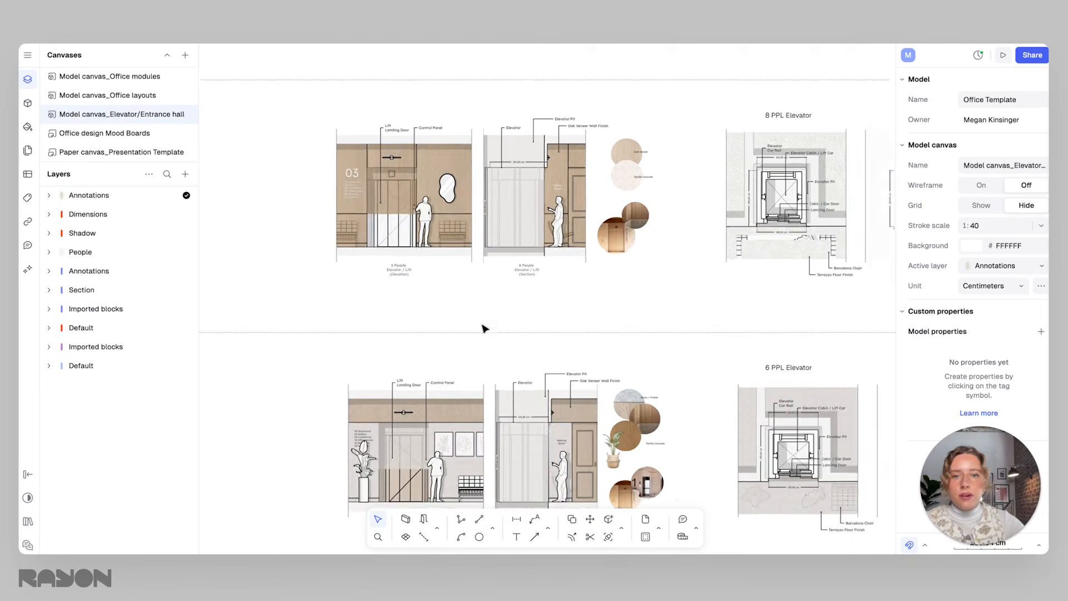
pyautogui.moveTo(491, 356); pyautogui.dragTo(513, 198, button='middle')
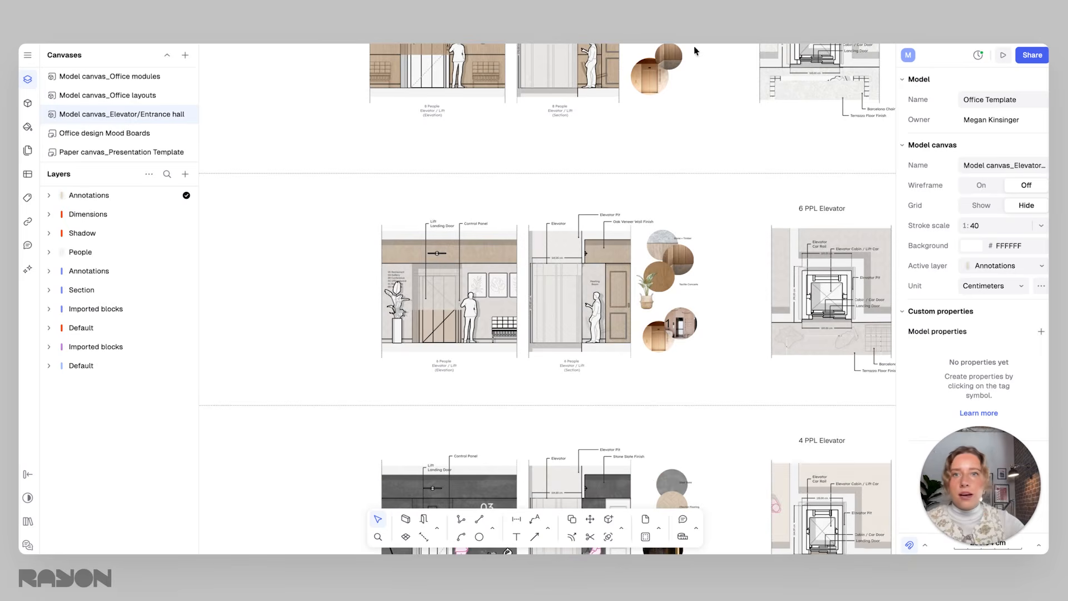
# Step: Open the Office design Mood Boards canvas and examine its collages of furniture, materials and interior photos
pyautogui.click(103, 135)
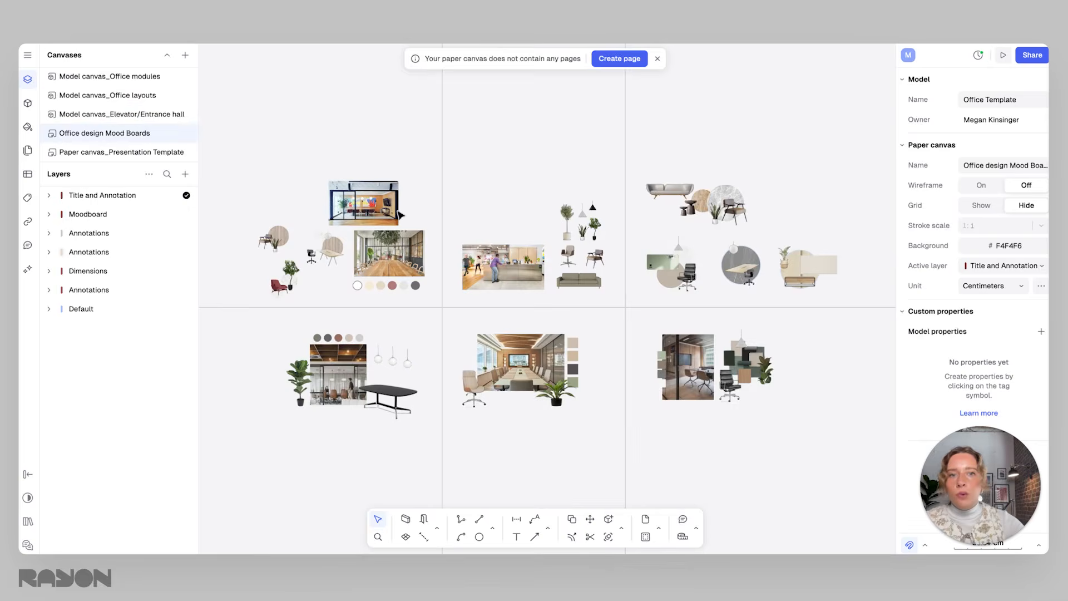
pyautogui.moveTo(428, 247); pyautogui.dragTo(438, 235, button='middle')
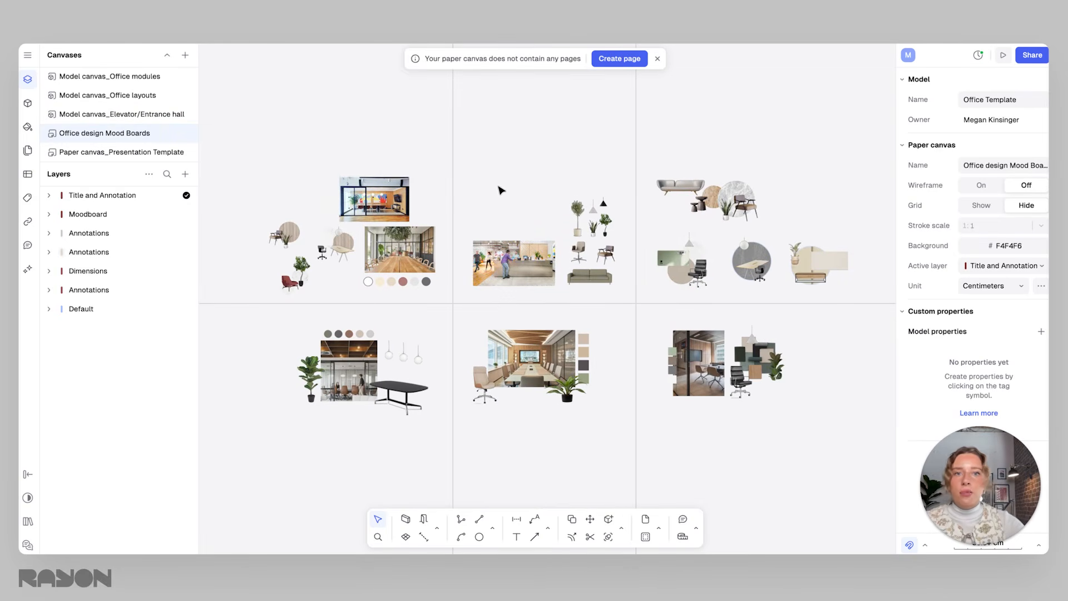
pyautogui.moveTo(508, 207); pyautogui.dragTo(536, 192, button='middle')
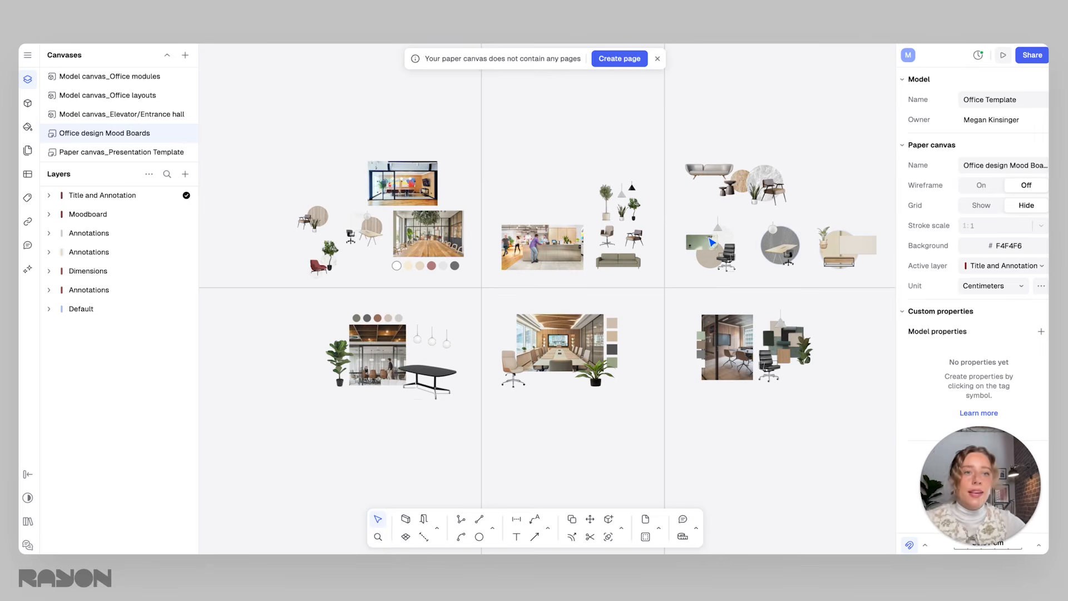
pyautogui.moveTo(707, 241); pyautogui.dragTo(705, 248, button='middle')
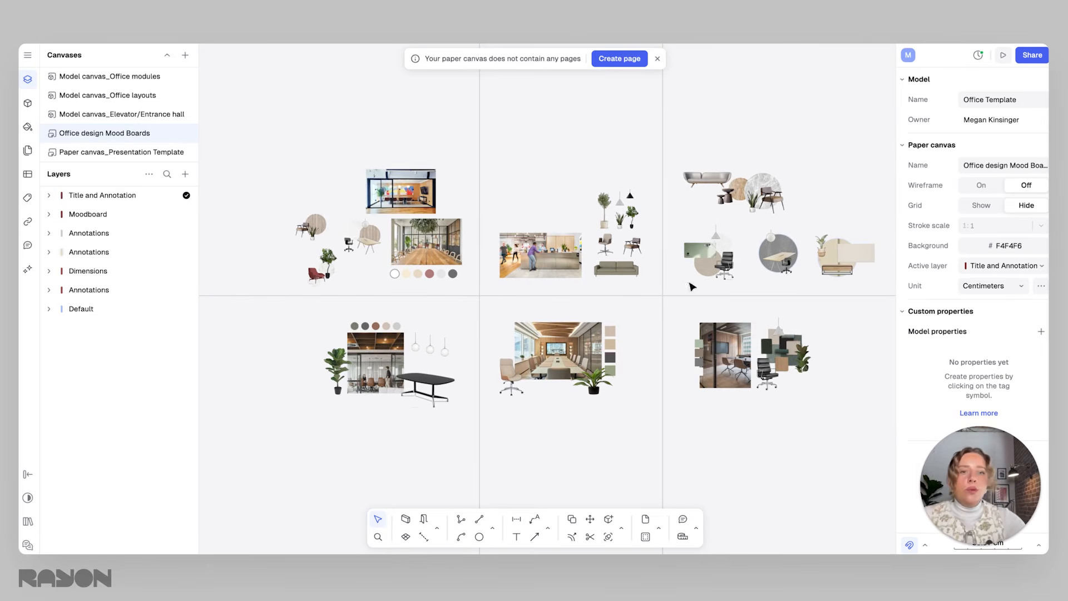
# Step: Deselect the horizontal guideline between the mood board rows and select all elements of the first mood board
pyautogui.click(675, 296)
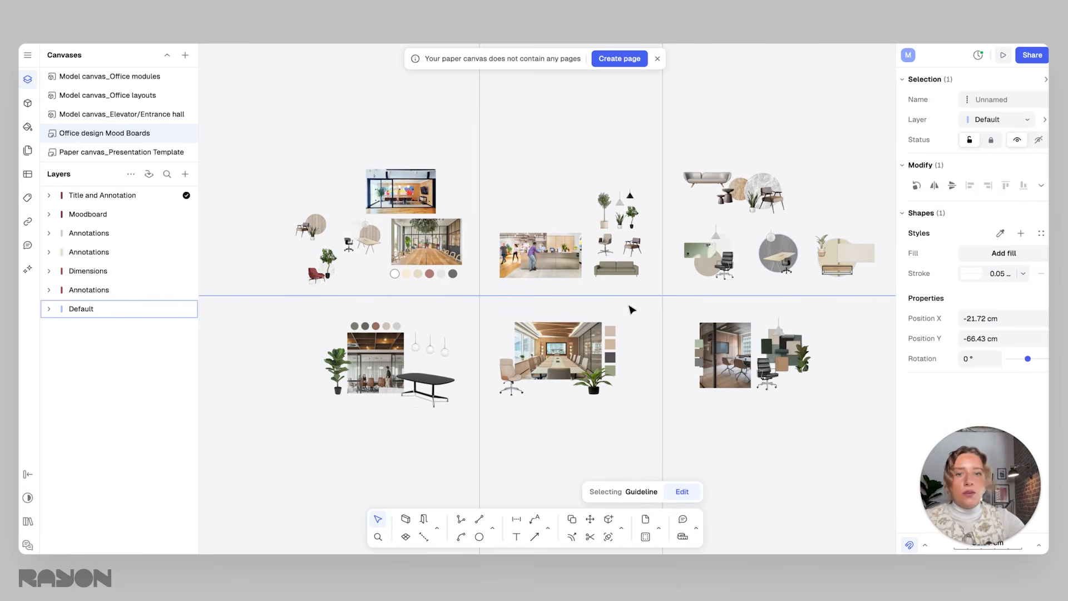
pyautogui.scroll(-4, 585, 317)
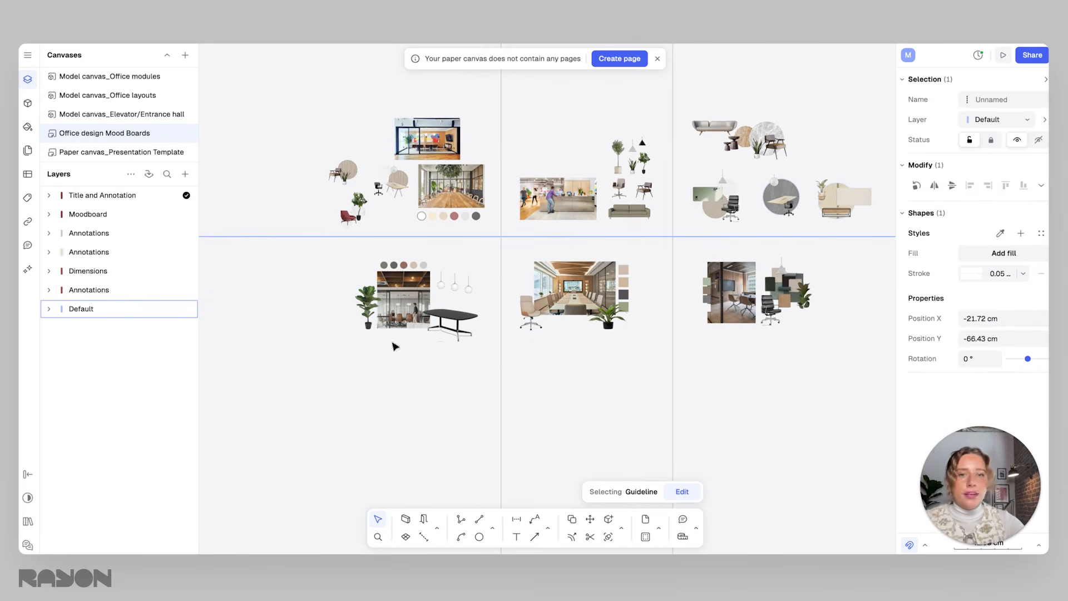
pyautogui.click(448, 401)
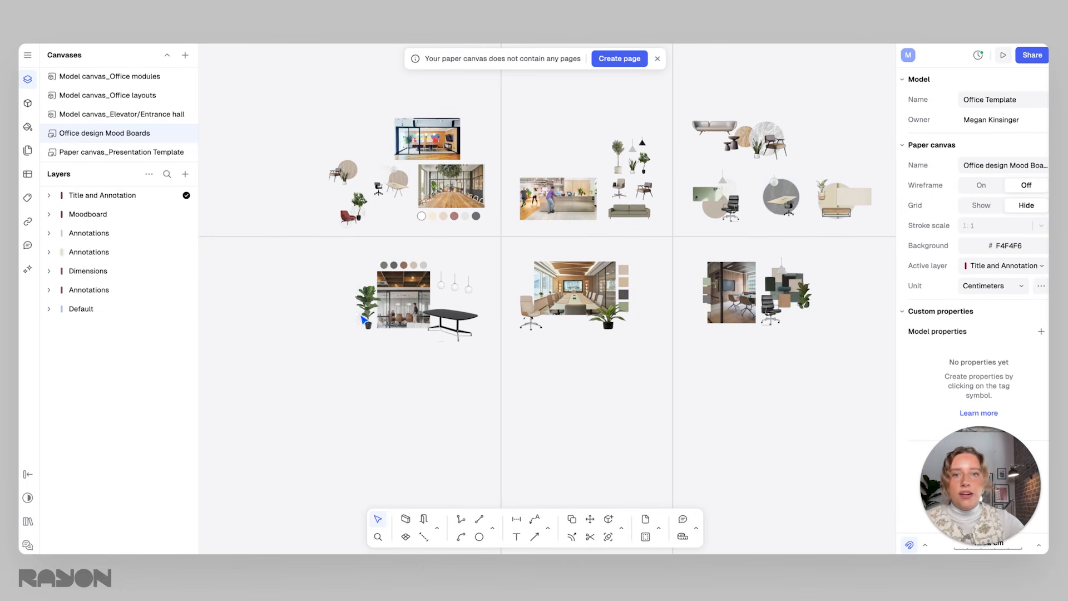
pyautogui.moveTo(292, 109); pyautogui.dragTo(492, 225)
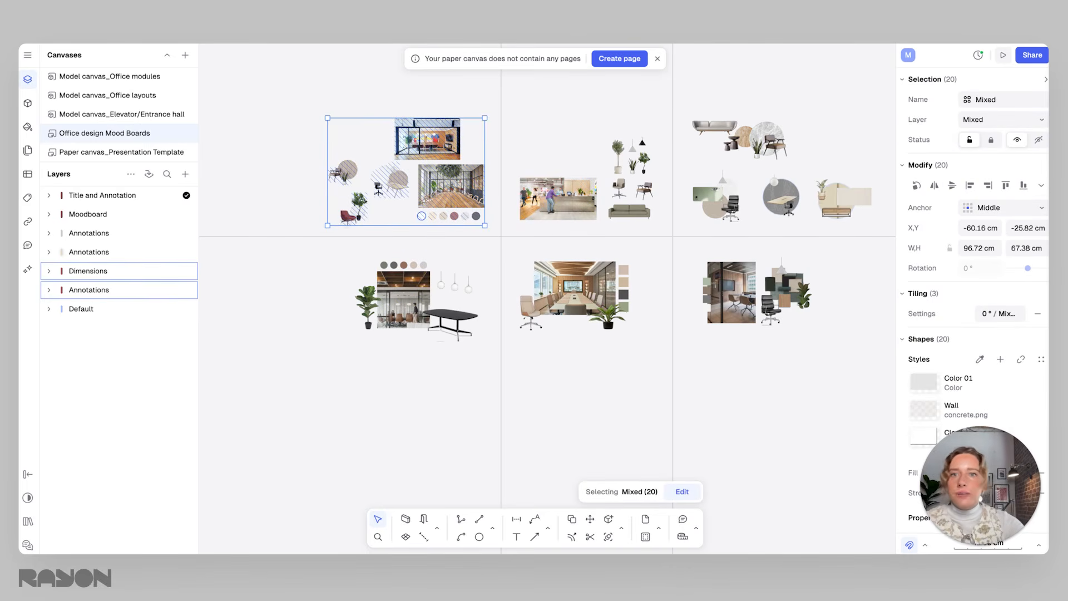
# Step: Open the Presentation Template paper canvas and examine its cover, material, blank, product and mood board pages
pyautogui.click(112, 152)
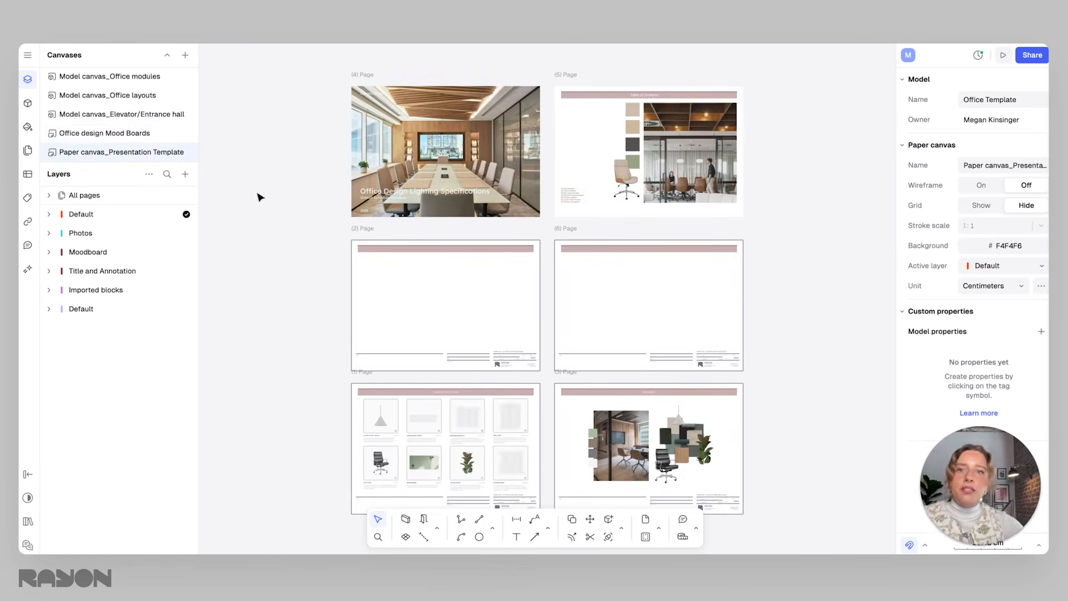
pyautogui.moveTo(757, 225); pyautogui.dragTo(770, 295, button='middle')
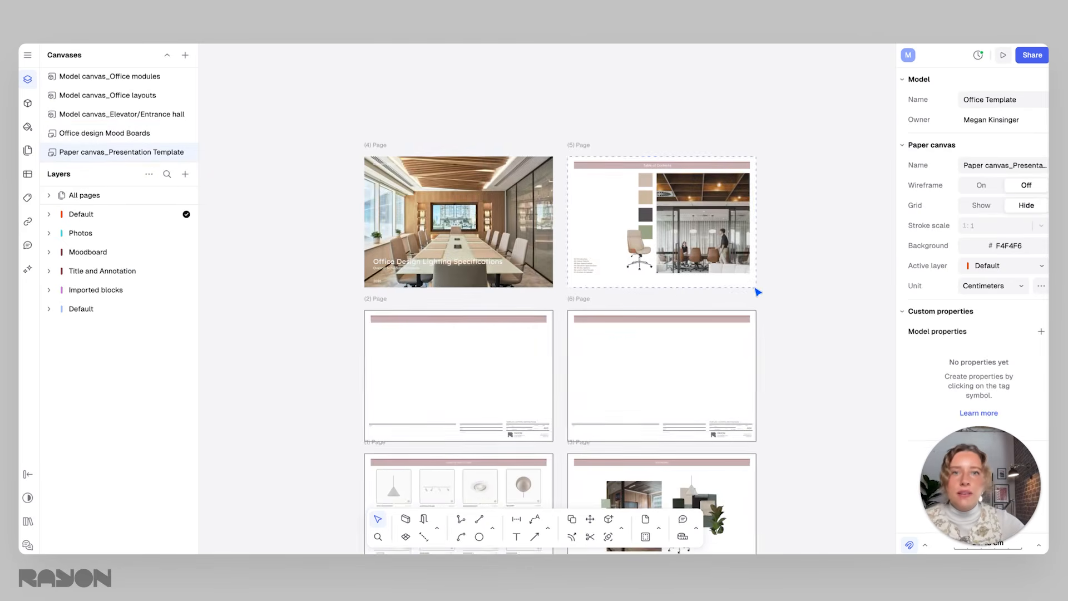
pyautogui.scroll(1, 758, 292)
pyautogui.scroll(-2, 623, 222)
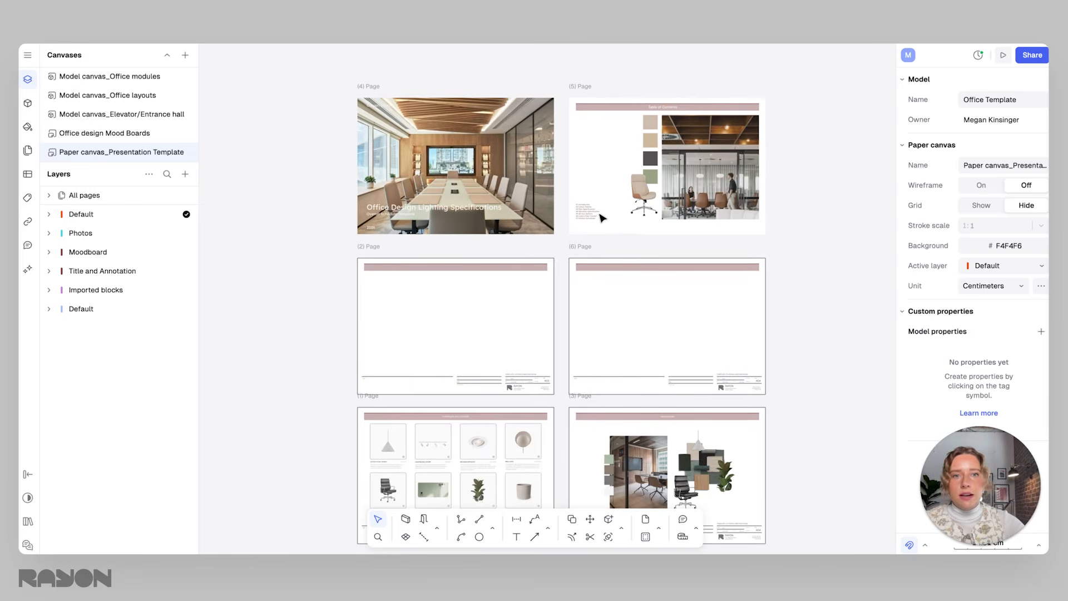
pyautogui.moveTo(659, 338); pyautogui.dragTo(669, 401, button='middle')
pyautogui.moveTo(613, 348); pyautogui.dragTo(621, 332, button='middle')
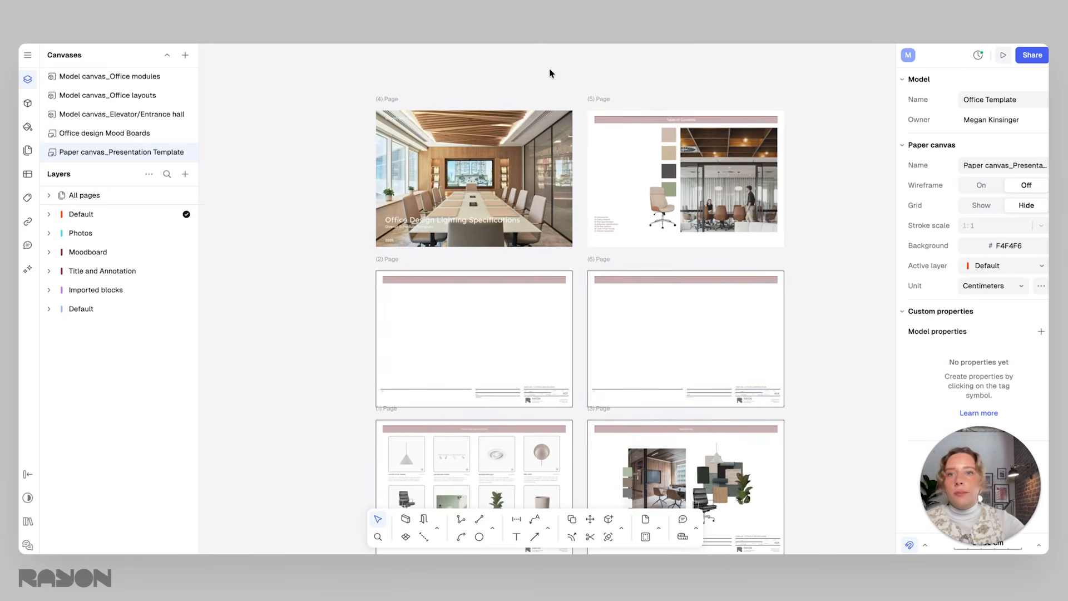
# Step: Return to the Office modules canvas and switch from there to the Office layouts canvas
pyautogui.click(112, 78)
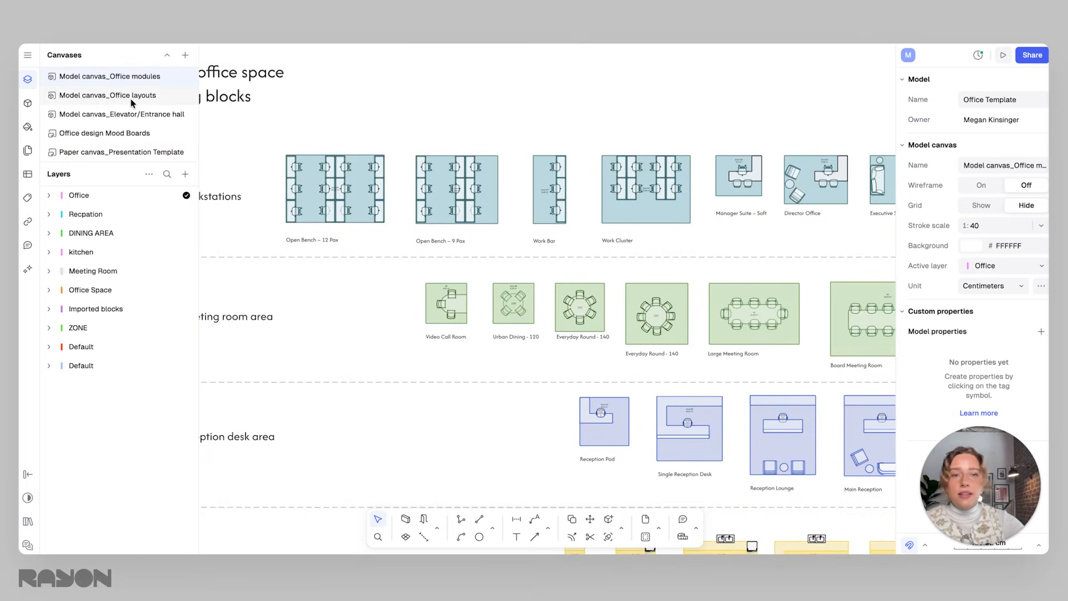
pyautogui.click(133, 98)
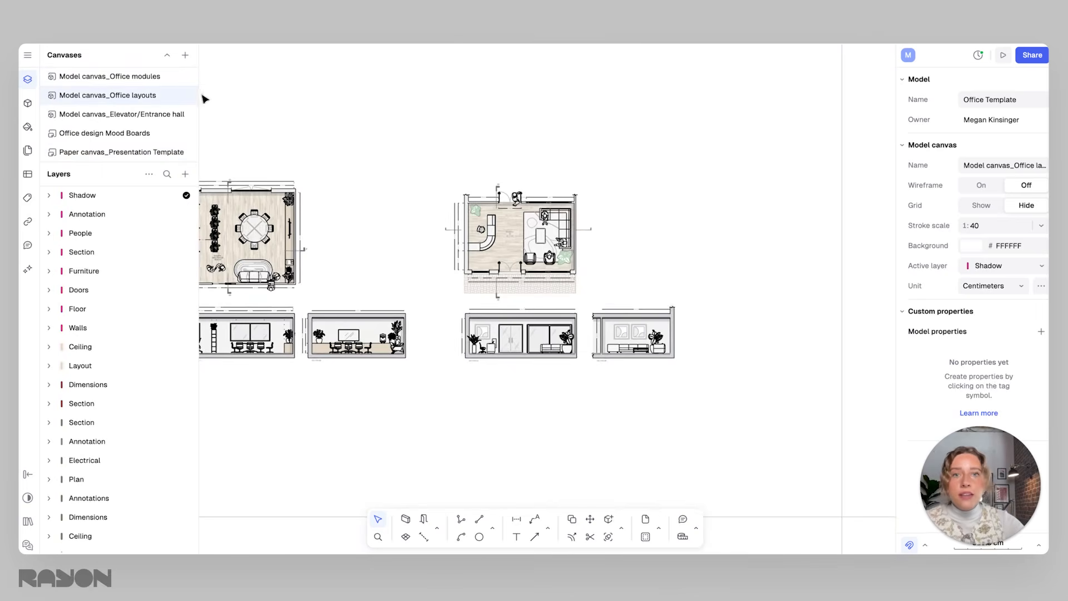
pyautogui.moveTo(267, 154)
pyautogui.mouseDown(button='middle')
pyautogui.moveTo(312, 178)
pyautogui.moveTo(469, 189)
pyautogui.mouseUp(button='middle')
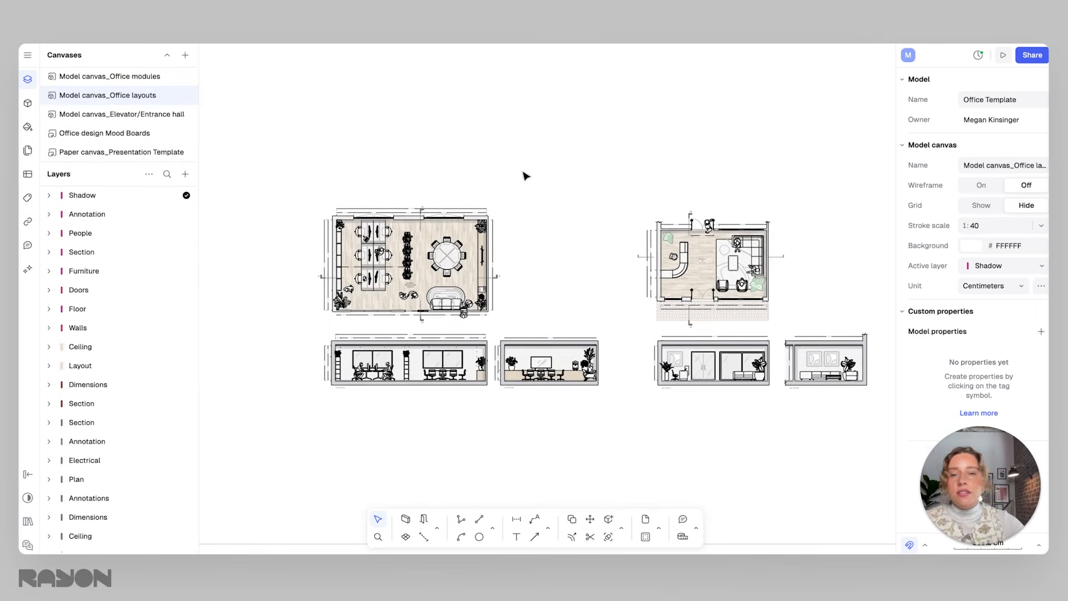
pyautogui.scroll(-5, 366, 179)
pyautogui.moveTo(420, 203); pyautogui.dragTo(530, 232, button='middle')
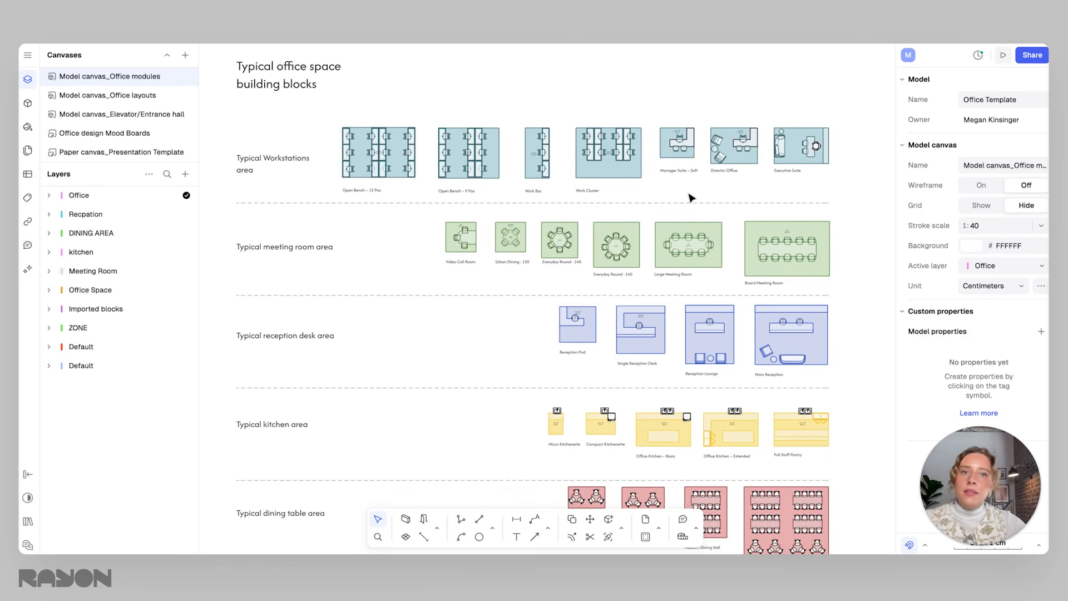
# Step: Copy the table with its eight chairs from the Large Meeting Room block on the Office modules canvas
pyautogui.click(615, 152)
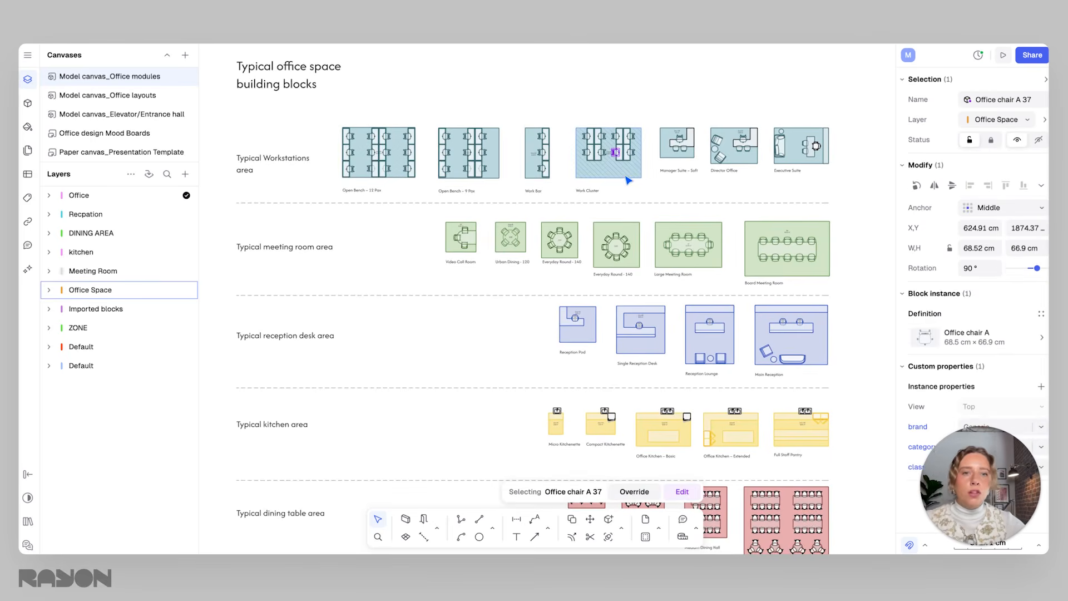
pyautogui.click(707, 194)
pyautogui.click(666, 243)
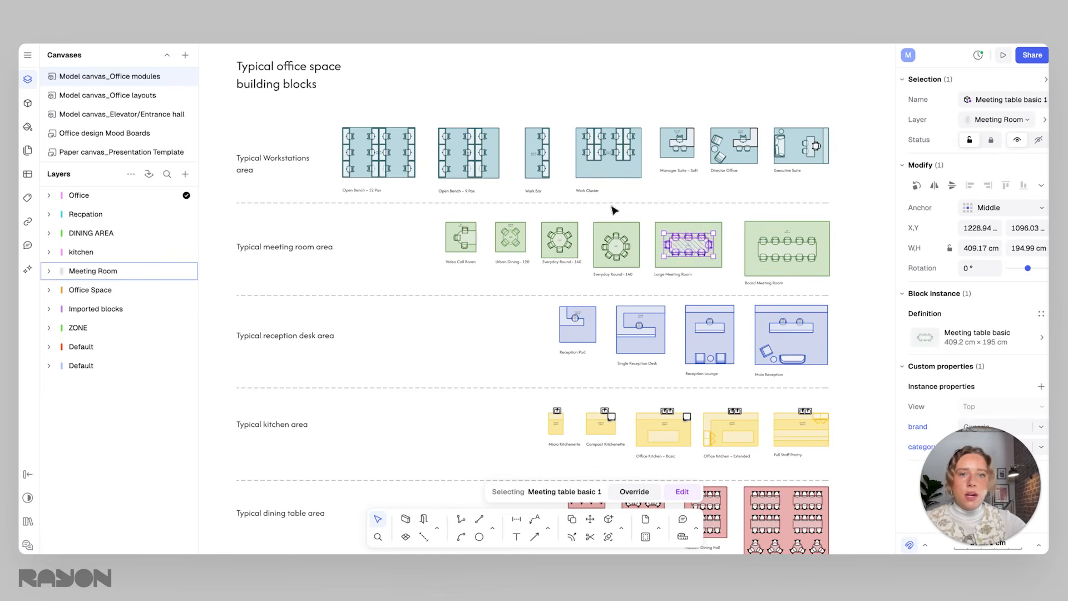
pyautogui.keyDown('ctrl'); pyautogui.scroll(-2, 614, 210); pyautogui.keyUp('ctrl')
pyautogui.keyDown('ctrl'); pyautogui.scroll(3, 674, 253); pyautogui.keyUp('ctrl')
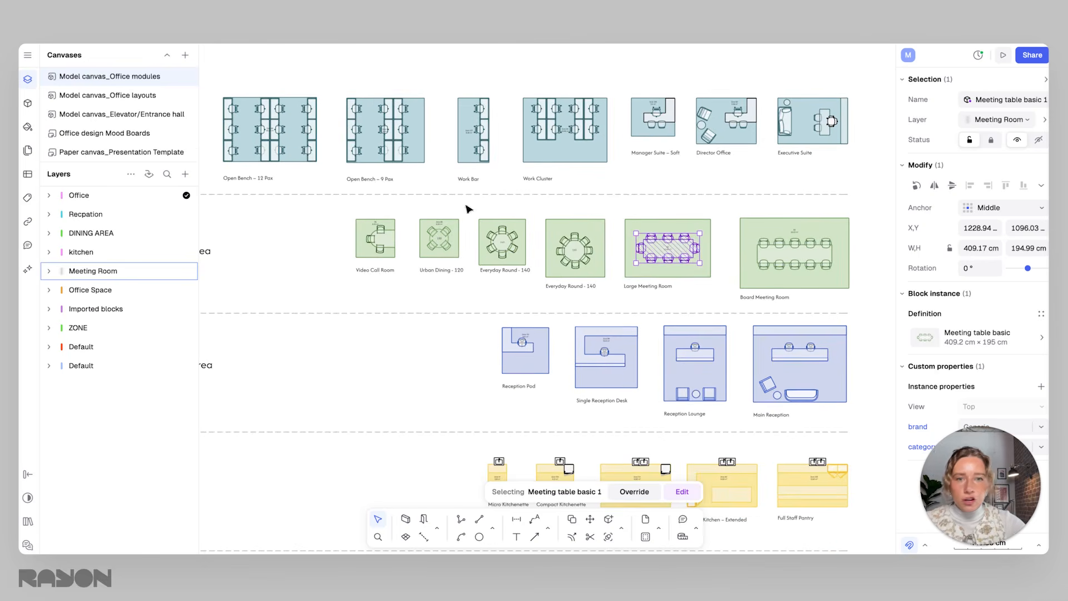
pyautogui.keyDown('ctrl'); pyautogui.scroll(3, 685, 257); pyautogui.keyUp('ctrl')
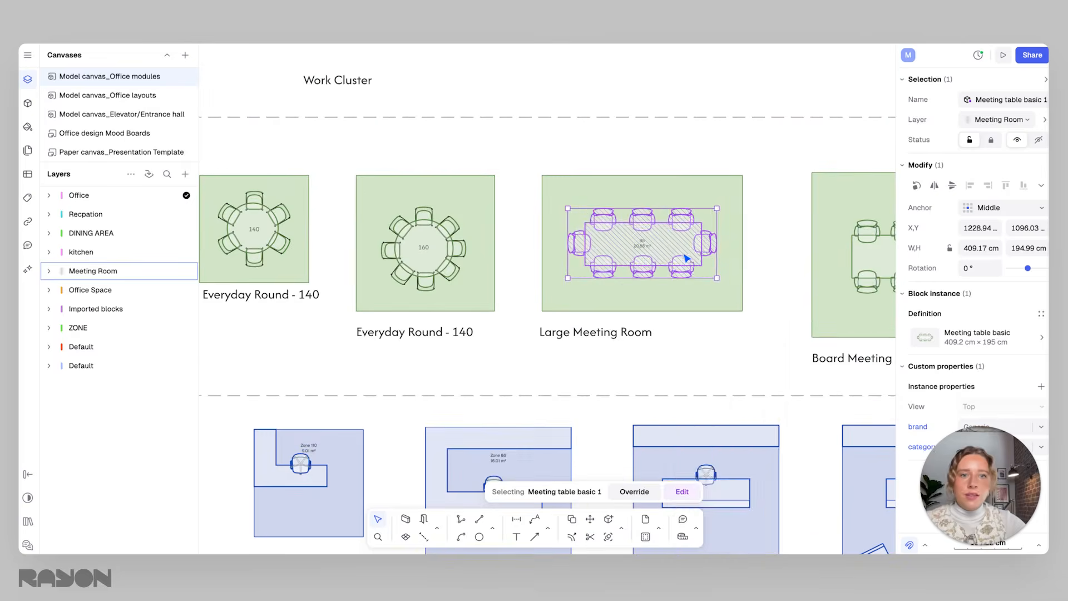
pyautogui.rightClick(691, 261)
pyautogui.click(706, 211)
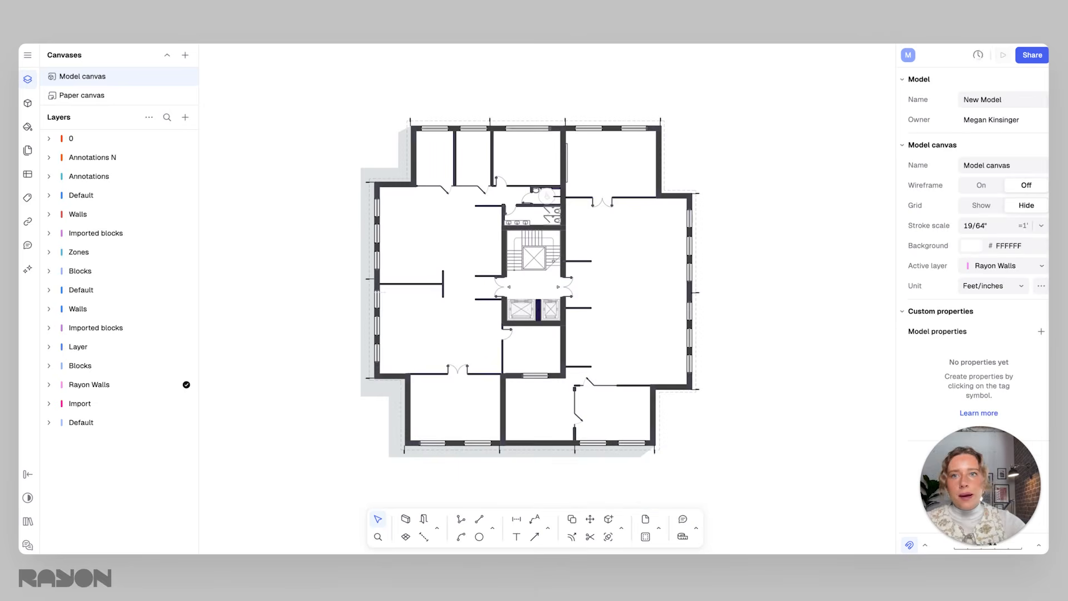
# Step: Paste the meeting table into the office floor plan and centre it in the upper room above the accessible restroom
pyautogui.scroll(-2, 479, 214)
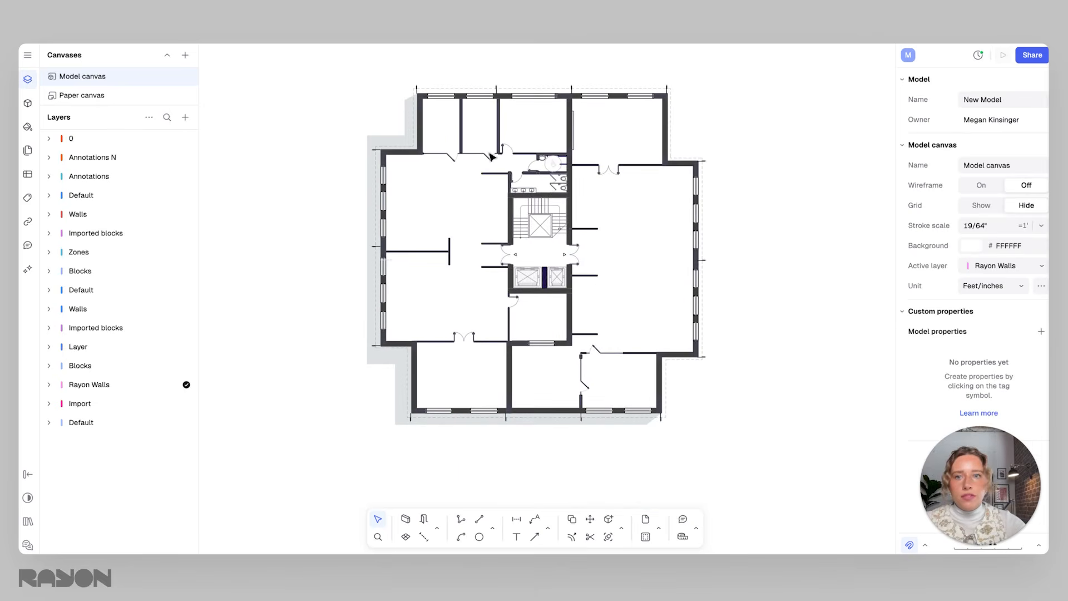
pyautogui.rightClick(427, 188)
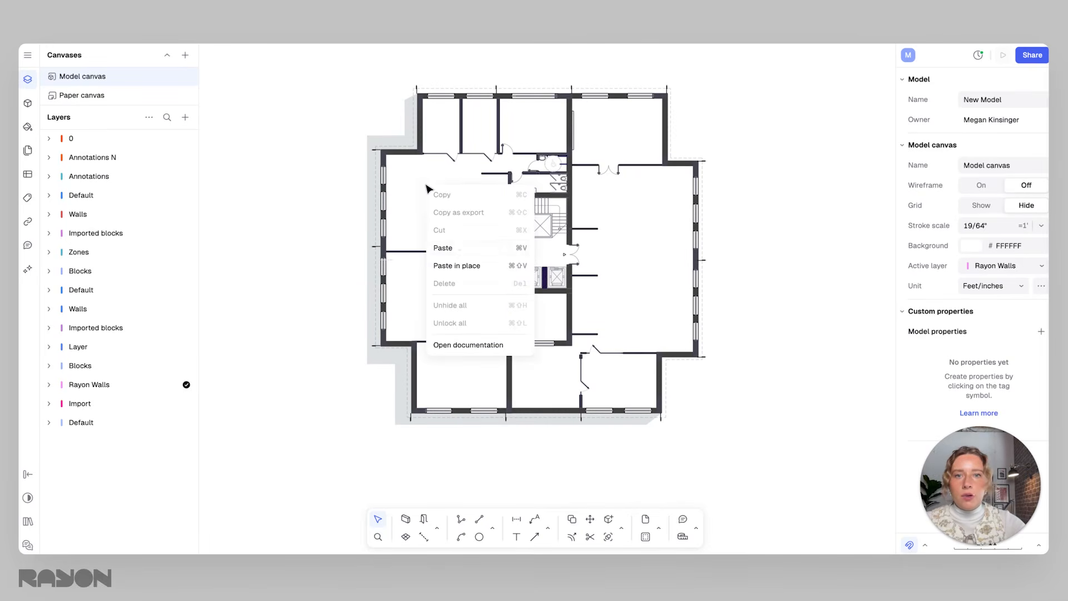
pyautogui.click(444, 254)
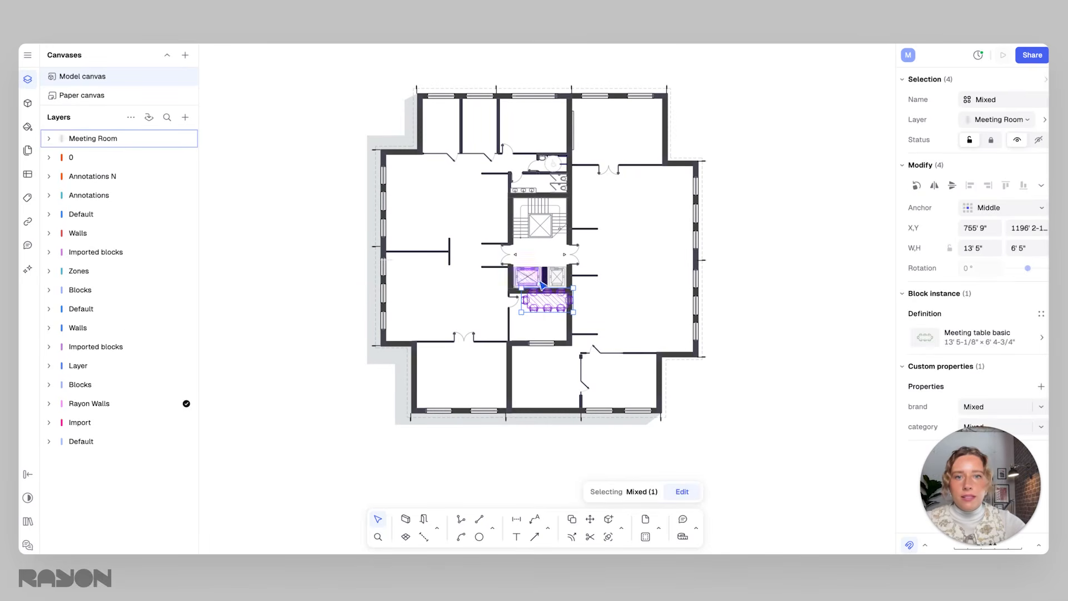
pyautogui.moveTo(554, 305); pyautogui.dragTo(550, 134)
pyautogui.scroll(5, 550, 134)
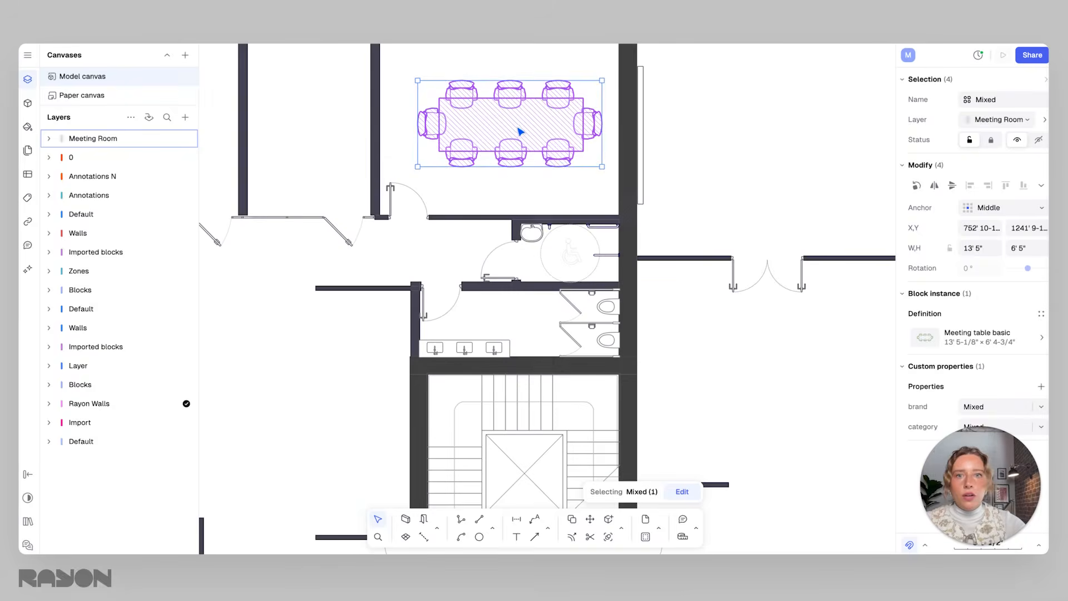
pyautogui.moveTo(546, 190); pyautogui.dragTo(537, 184)
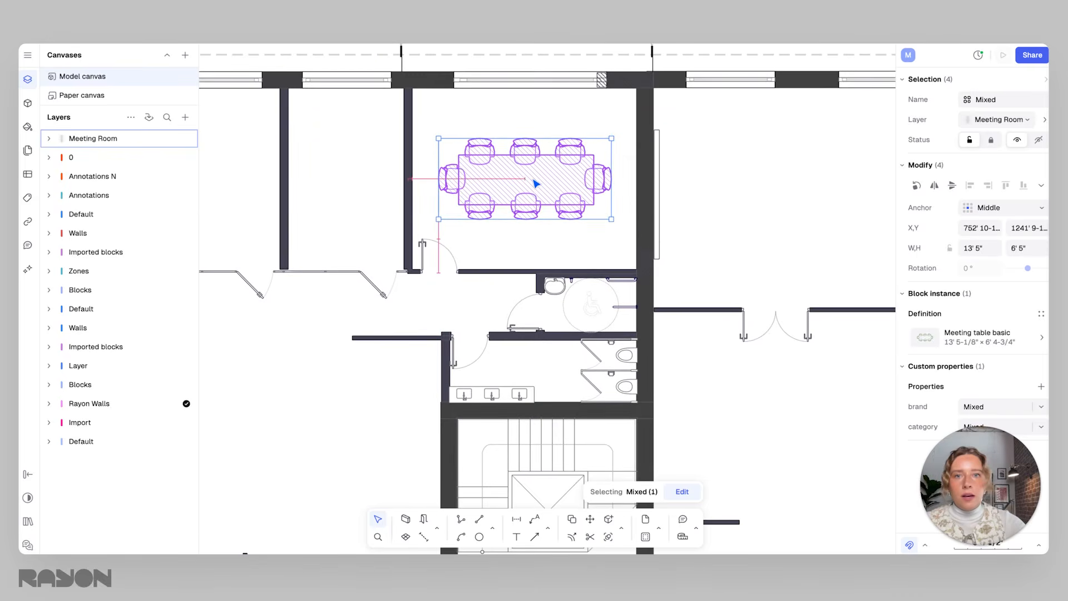
pyautogui.click(739, 182)
pyautogui.scroll(-10, 740, 182)
pyautogui.scroll(10, 559, 195)
pyautogui.scroll(-5, 703, 159)
pyautogui.moveTo(745, 207); pyautogui.dragTo(758, 173, button='middle')
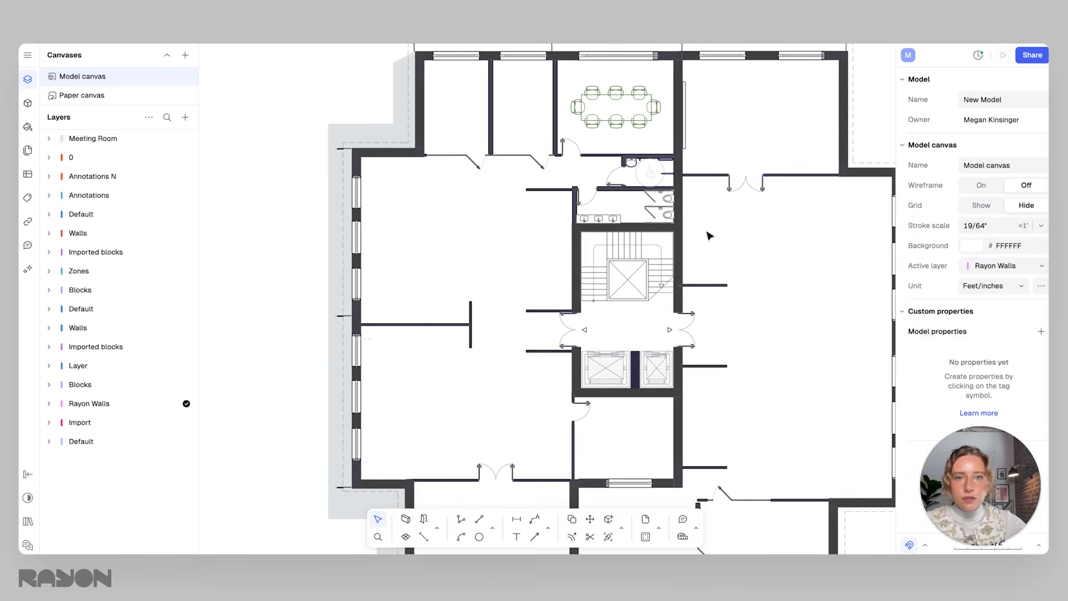
pyautogui.moveTo(576, 265); pyautogui.dragTo(584, 200, button='middle')
pyautogui.scroll(-1, 547, 205)
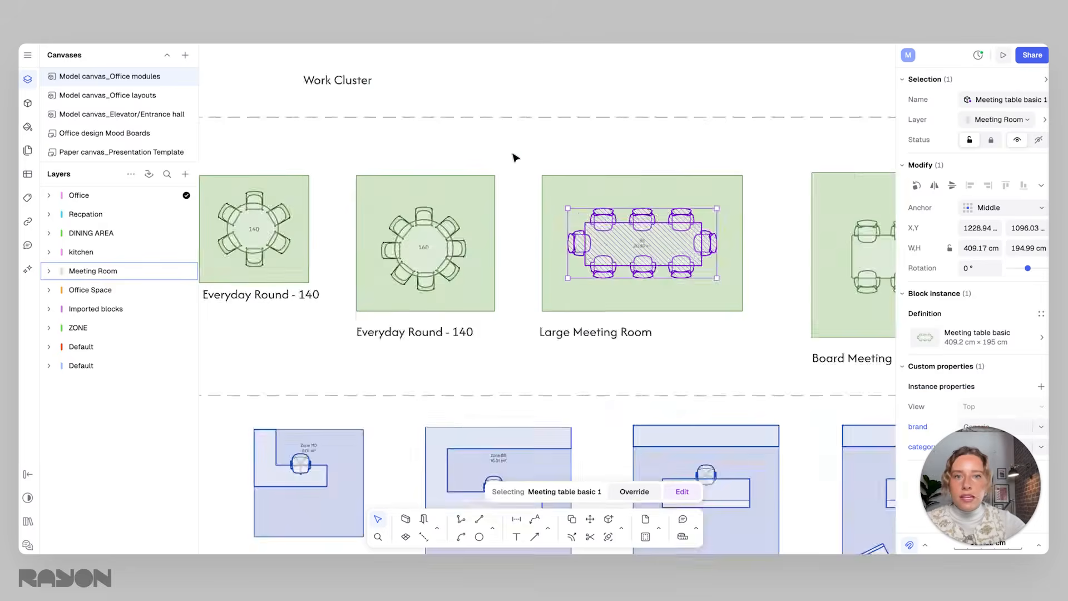
# Step: Copy the whole Work Cluster module, including its desks, chairs and teal zone, from the template's workstations row
pyautogui.scroll(-3, 523, 184)
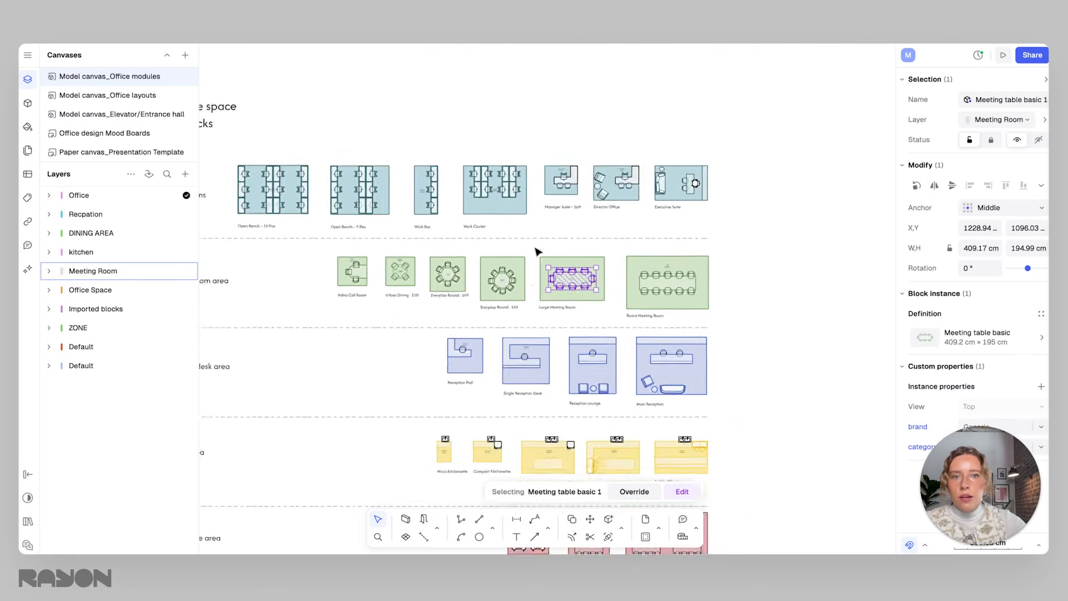
pyautogui.scroll(3, 539, 248)
pyautogui.moveTo(516, 227); pyautogui.dragTo(734, 231, button='middle')
pyautogui.moveTo(440, 246); pyautogui.dragTo(463, 245, button='middle')
pyautogui.scroll(3, 600, 215)
pyautogui.moveTo(635, 223); pyautogui.dragTo(453, 223, button='middle')
pyautogui.moveTo(627, 189); pyautogui.dragTo(435, 223, button='middle')
pyautogui.scroll(1, 361, 176)
pyautogui.click(367, 169)
pyautogui.moveTo(477, 238); pyautogui.dragTo(308, 131)
pyautogui.rightClick(412, 198)
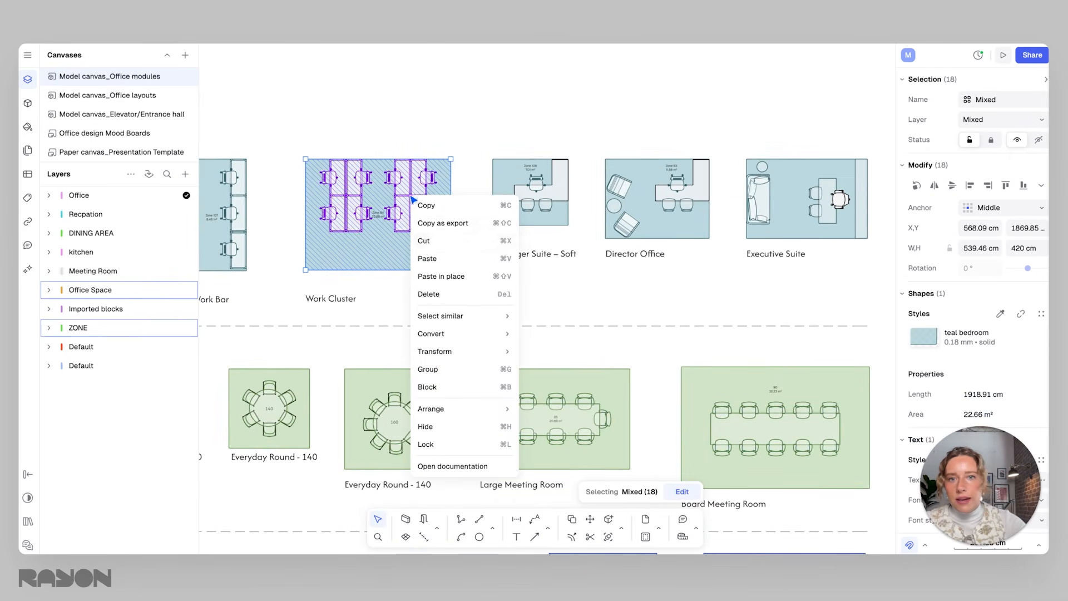
pyautogui.click(439, 223)
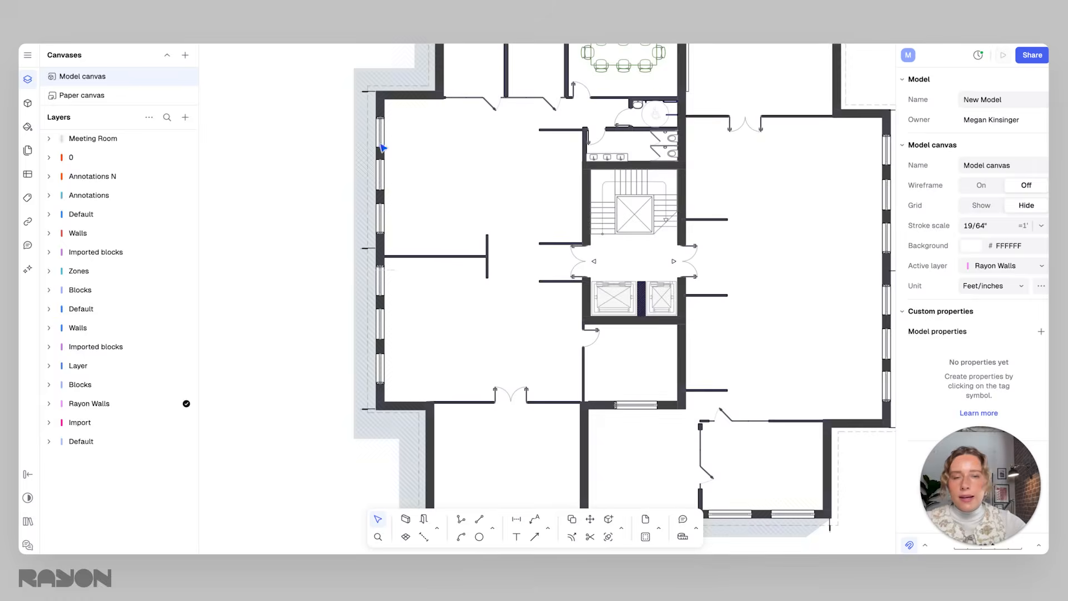
# Step: Paste the Work Cluster module into the floor plan and position it in the open office west of the stair core
pyautogui.scroll(3, 503, 200)
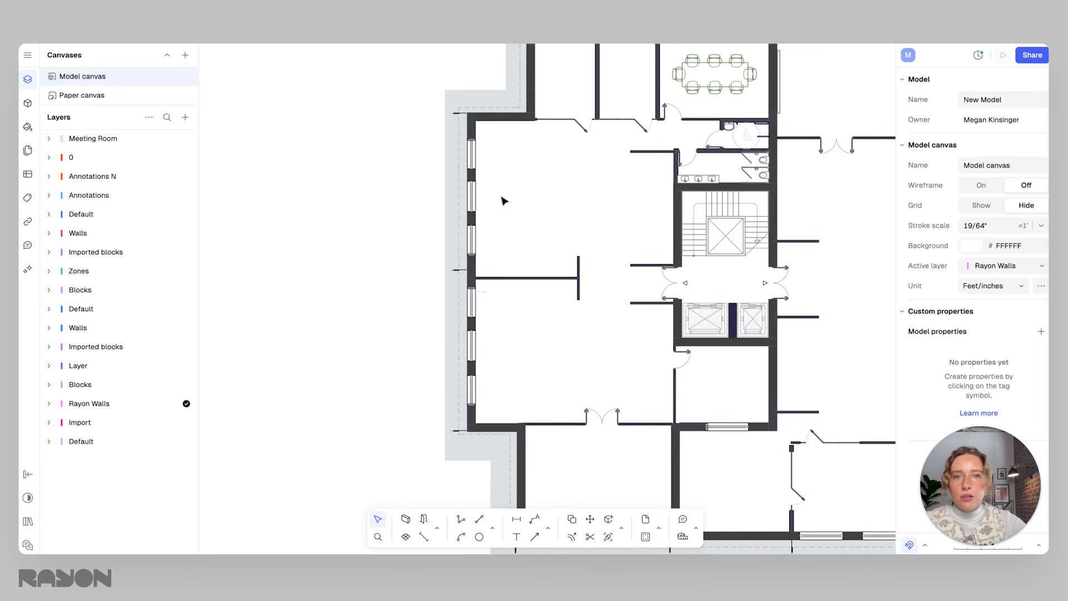
pyautogui.rightClick(550, 195)
pyautogui.click(565, 253)
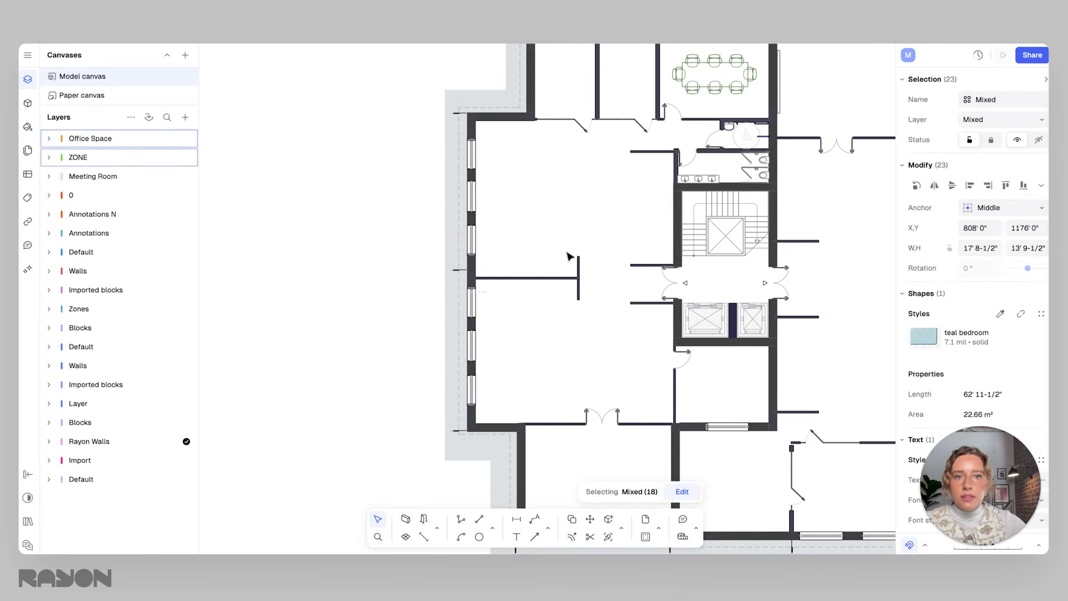
pyautogui.scroll(-5, 567, 256)
pyautogui.moveTo(747, 312); pyautogui.dragTo(515, 173)
pyautogui.scroll(10, 513, 173)
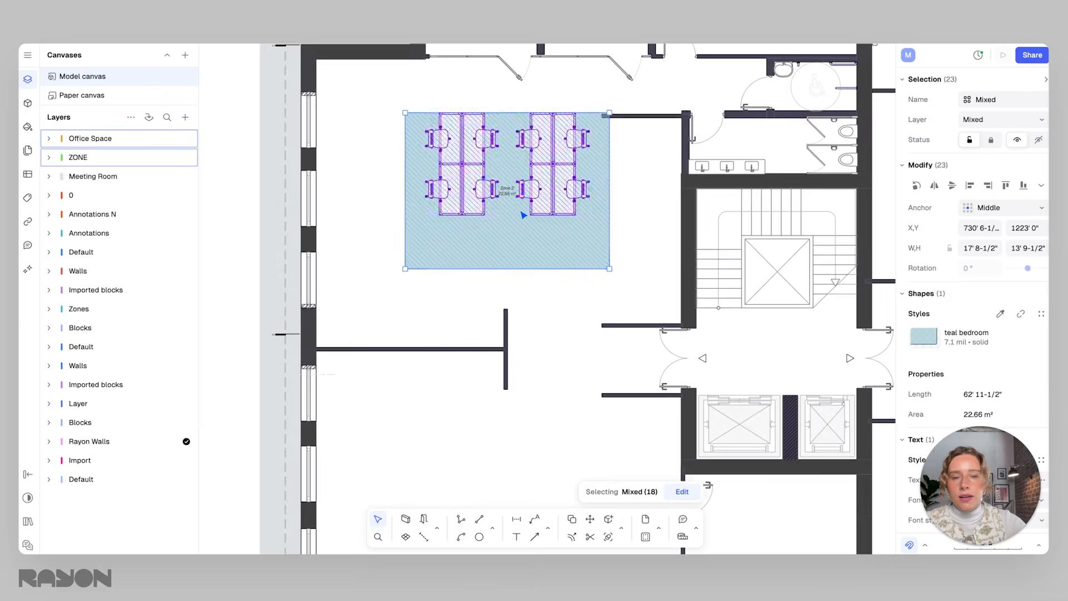
# Step: Delete the teal zone behind the pasted desks, keeping the desks and chairs
pyautogui.click(667, 231)
pyautogui.click(594, 237)
pyautogui.press('Delete')
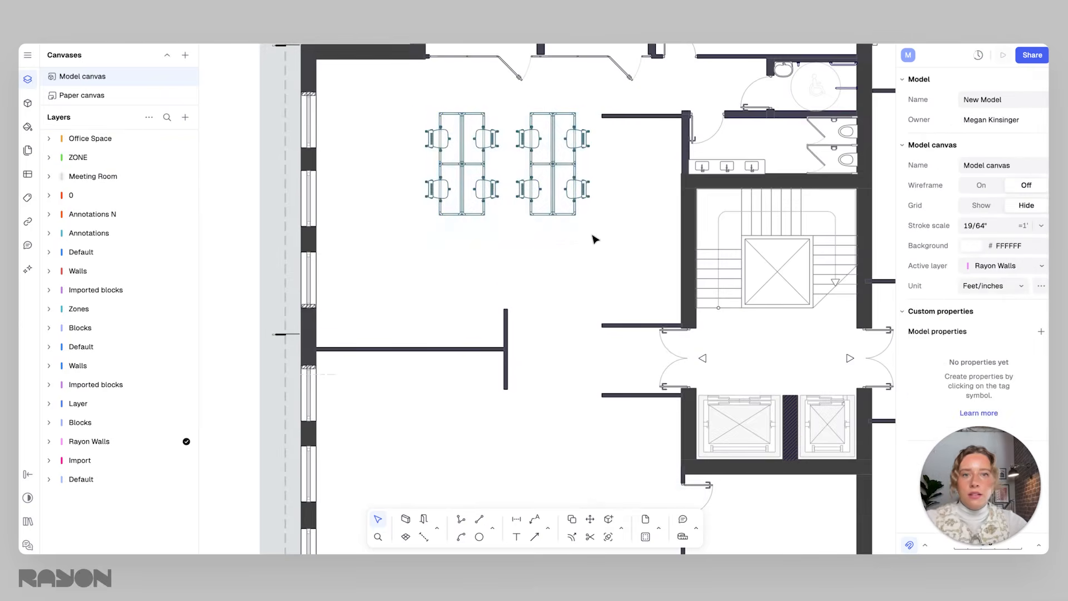
# Step: Rotate the desk and chair cluster a quarter turn and place it against the office's west window wall
pyautogui.click(453, 142)
pyautogui.moveTo(453, 142); pyautogui.dragTo(370, 161)
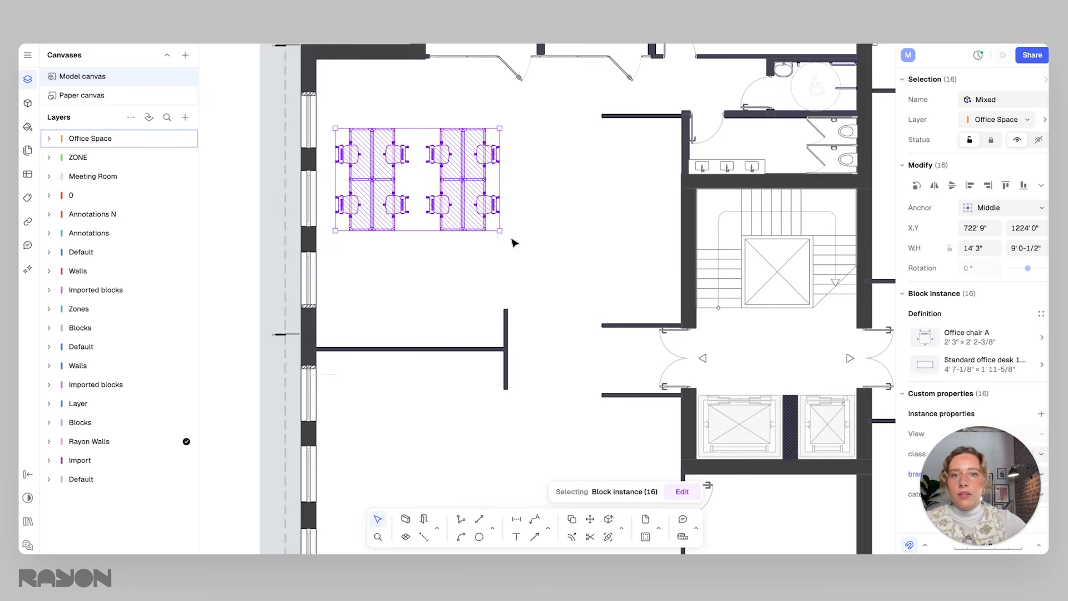
pyautogui.moveTo(502, 234); pyautogui.dragTo(470, 100)
pyautogui.moveTo(418, 120); pyautogui.dragTo(362, 110)
pyautogui.click(489, 163)
# Step: Duplicate the end pair of desks and chairs in the upper desk row to extend it to three pairs
pyautogui.hscroll(-1, 488, 162)
pyautogui.moveTo(462, 162); pyautogui.dragTo(402, 80)
pyautogui.keyDown('alt'); pyautogui.moveTo(409, 129); pyautogui.dragTo(460, 124); pyautogui.keyUp('alt')
pyautogui.scroll(5, 451, 118)
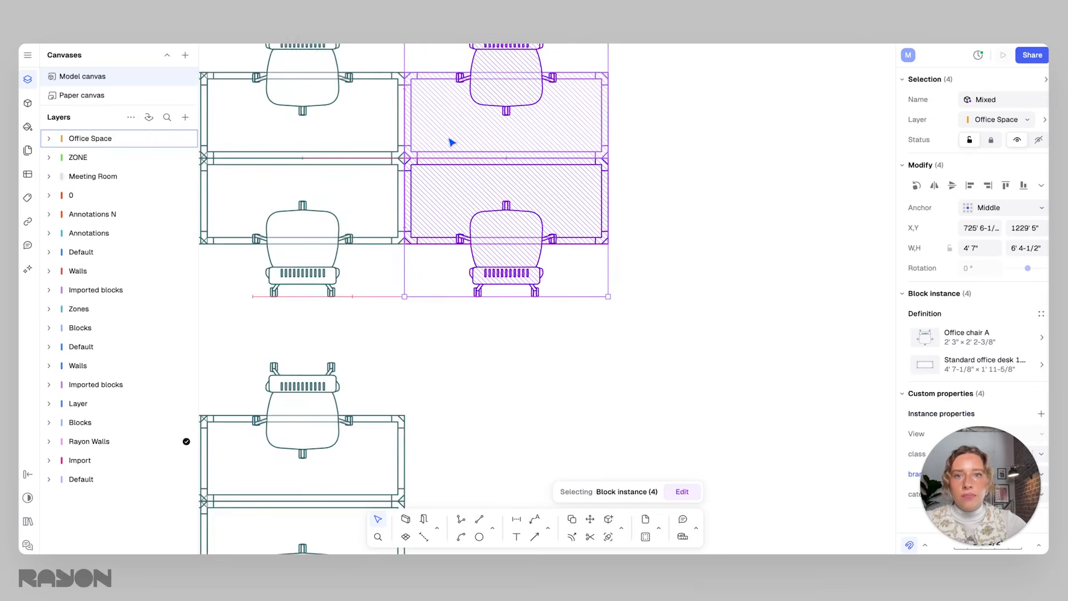
# Step: Duplicate the third pair of desks and chairs onto the end of the lower desk row
pyautogui.scroll(-5, 486, 157)
pyautogui.click(513, 313)
pyautogui.moveTo(513, 315); pyautogui.dragTo(501, 91)
pyautogui.moveTo(496, 209); pyautogui.dragTo(487, 336)
pyautogui.scroll(-2, 517, 336)
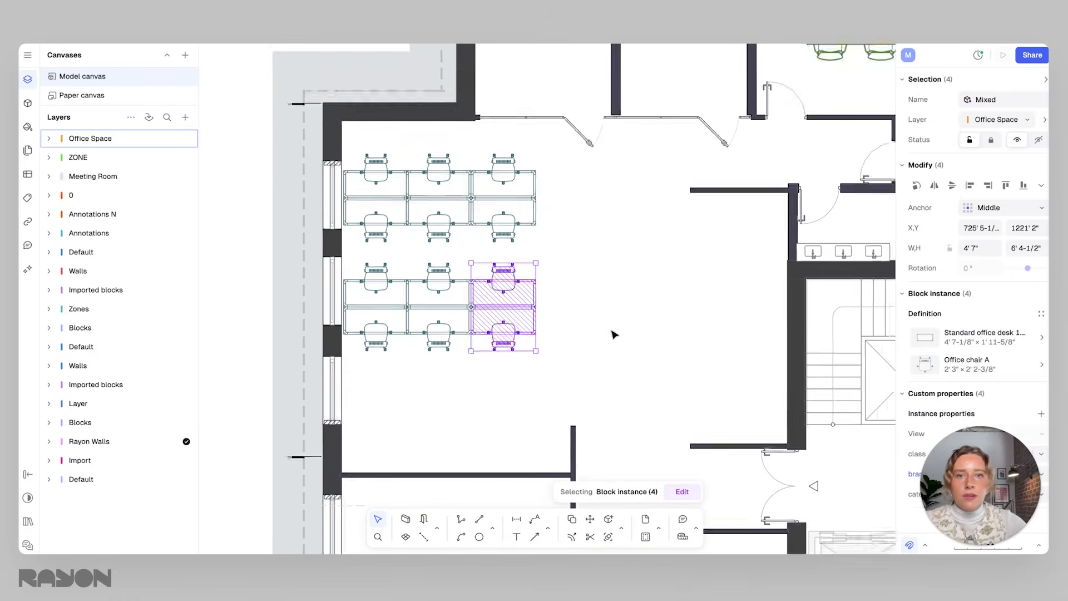
# Step: Move all twelve desks and their chairs to the east open office, against the window wall south of the double doors
pyautogui.scroll(-2, 612, 334)
pyautogui.click(580, 281)
pyautogui.moveTo(580, 281); pyautogui.dragTo(391, 176)
pyautogui.scroll(-3, 540, 249)
pyautogui.moveTo(541, 251); pyautogui.dragTo(569, 245, button='middle')
pyautogui.moveTo(586, 285); pyautogui.dragTo(463, 225)
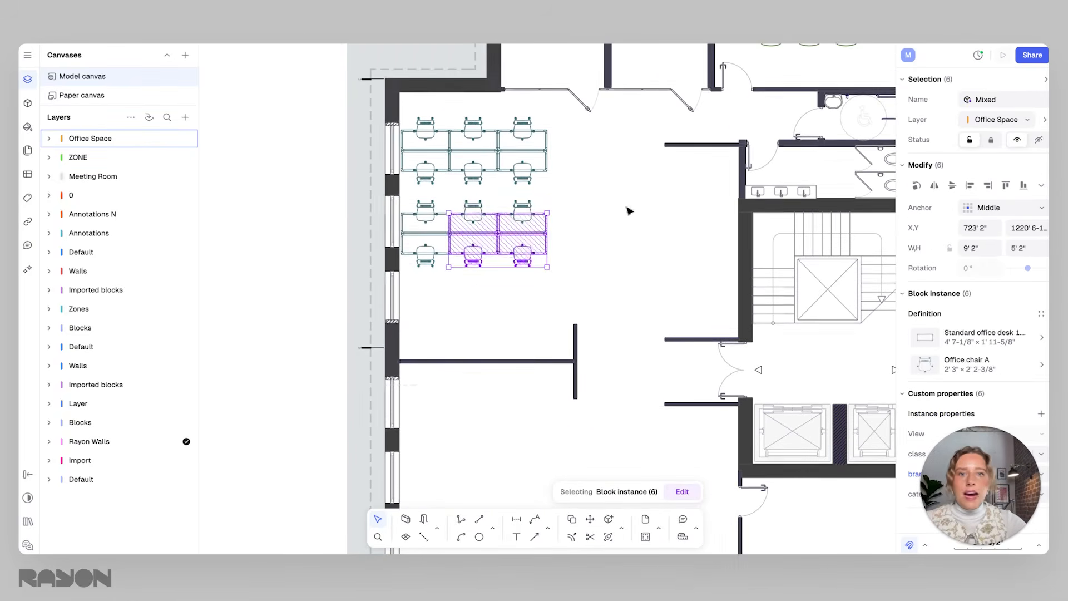
pyautogui.moveTo(630, 231); pyautogui.dragTo(560, 190, button='middle')
pyautogui.scroll(-2, 584, 195)
pyautogui.moveTo(623, 202); pyautogui.dragTo(548, 183, button='middle')
pyautogui.moveTo(453, 183); pyautogui.dragTo(799, 172)
pyautogui.scroll(-1, 334, 119)
pyautogui.moveTo(800, 172); pyautogui.dragTo(673, 153, button='middle')
pyautogui.moveTo(685, 149); pyautogui.dragTo(717, 121)
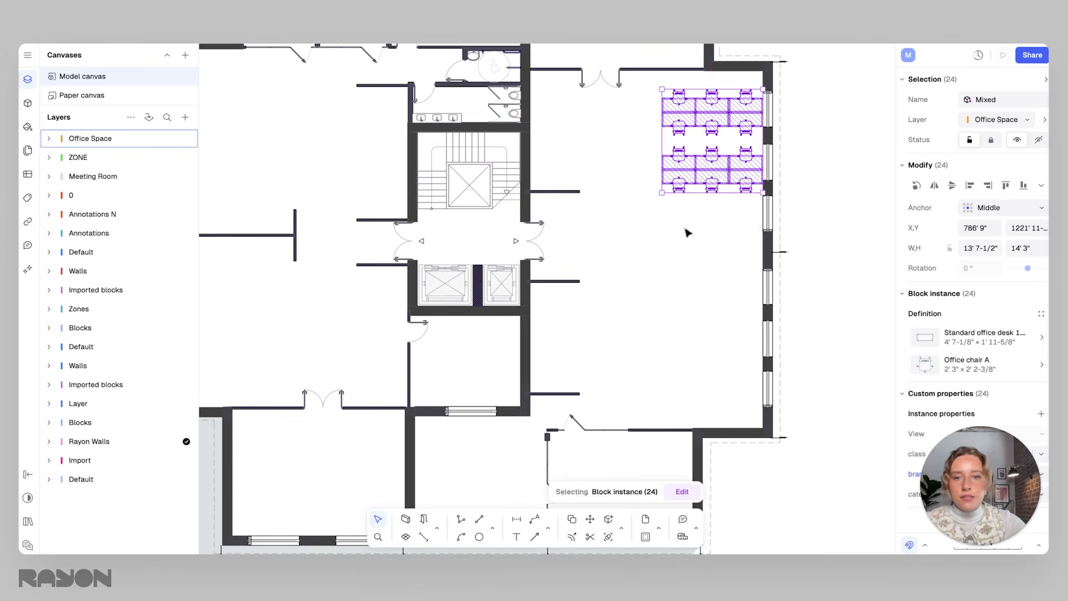
pyautogui.click(721, 270)
# Step: Inspect the meeting table, an office chair and a standard desk as separate block instances in the floor plan
pyautogui.scroll(5, 729, 179)
pyautogui.moveTo(686, 200); pyautogui.dragTo(695, 268, button='middle')
pyautogui.scroll(-4, 695, 269)
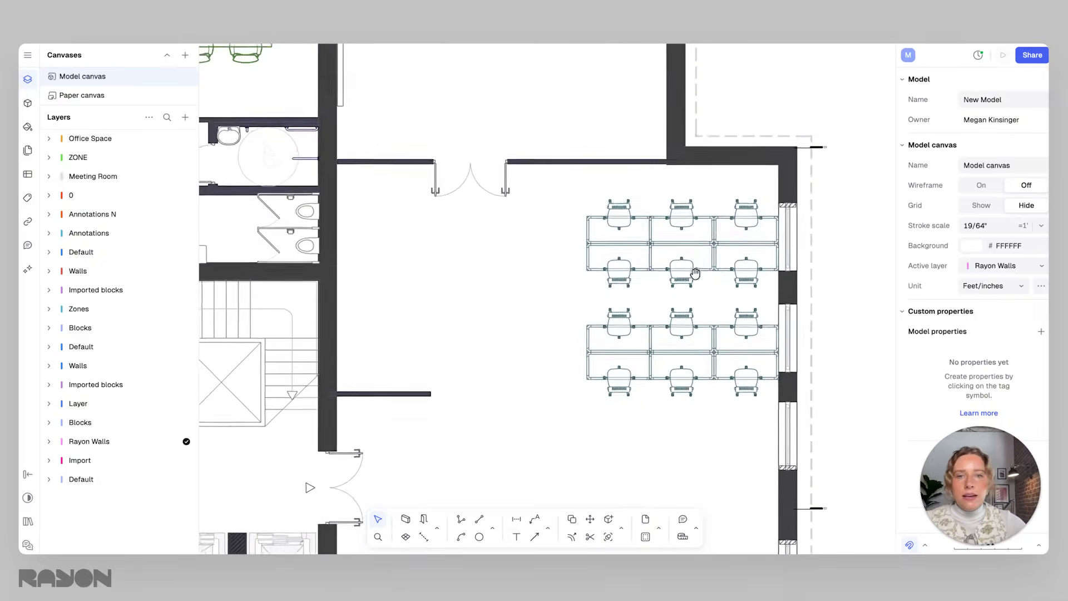
pyautogui.moveTo(368, 139); pyautogui.dragTo(502, 177, button='middle')
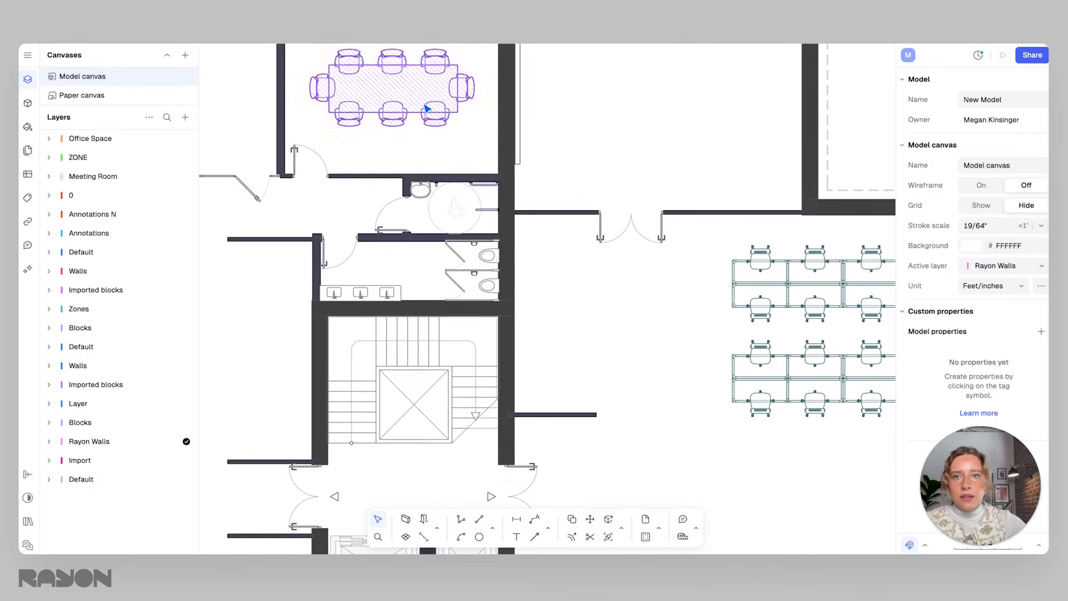
pyautogui.click(392, 88)
pyautogui.scroll(-3, 612, 195)
pyautogui.hscroll(3, 612, 195)
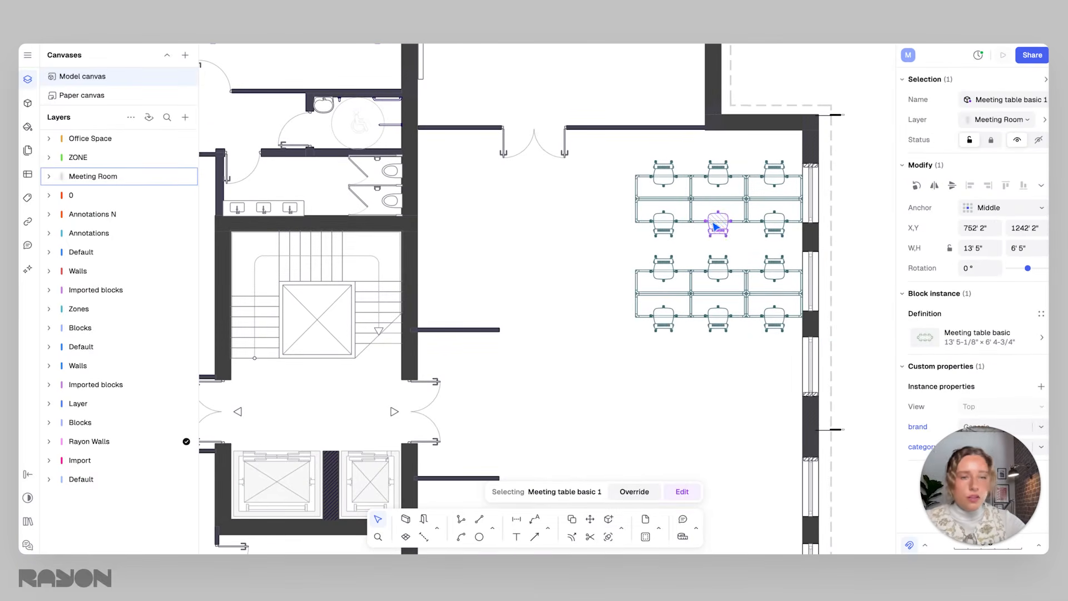
pyautogui.click(719, 225)
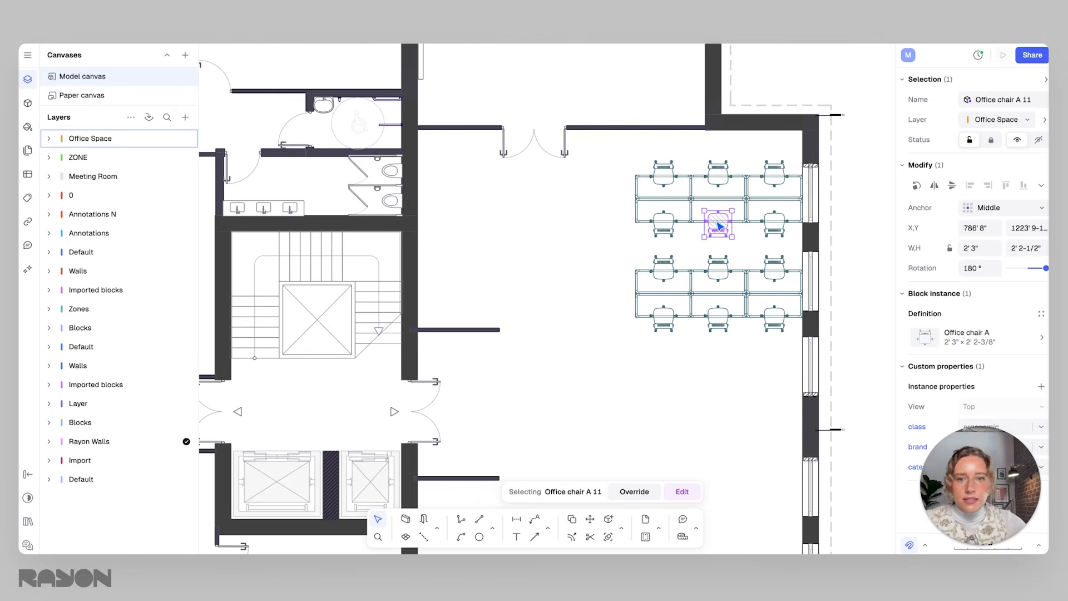
pyautogui.scroll(1, 742, 208)
pyautogui.click(743, 209)
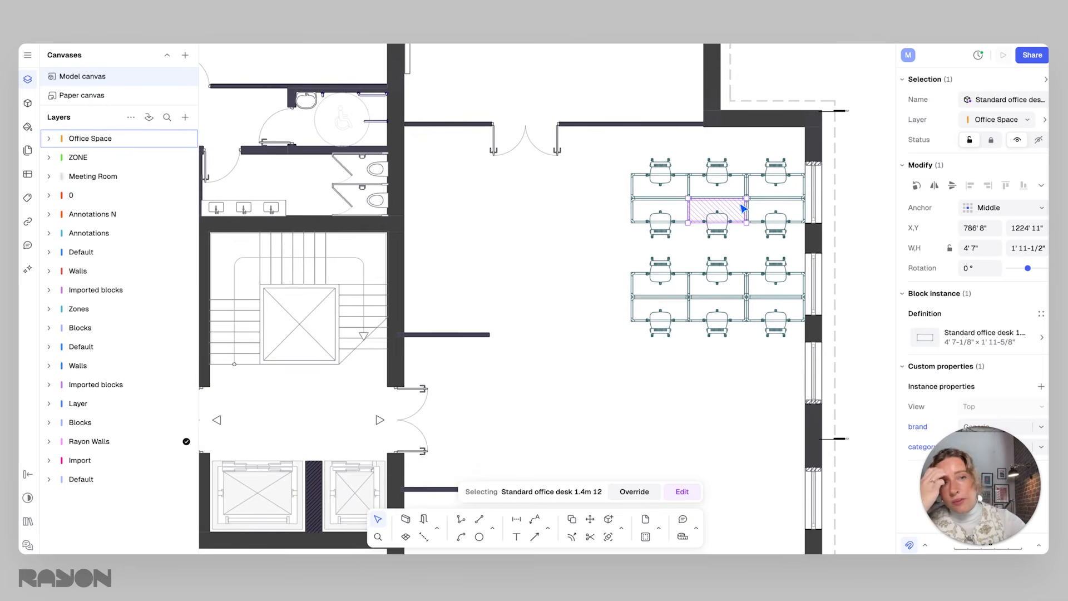
pyautogui.click(723, 229)
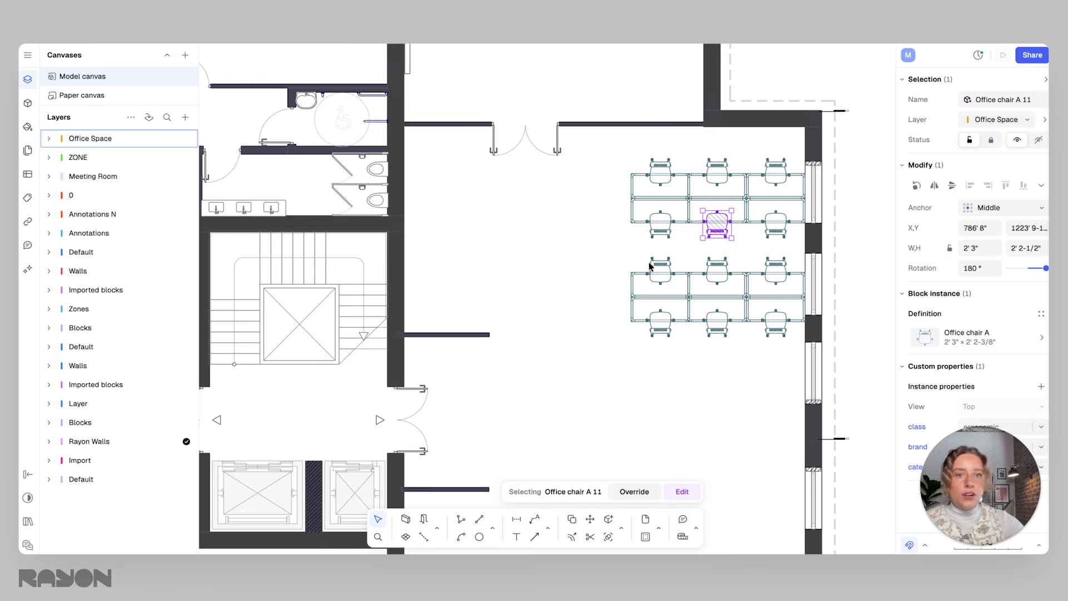
# Step: Delete the four rows of office chairs around the two desk clusters in the east open office
pyautogui.moveTo(785, 251); pyautogui.dragTo(655, 223)
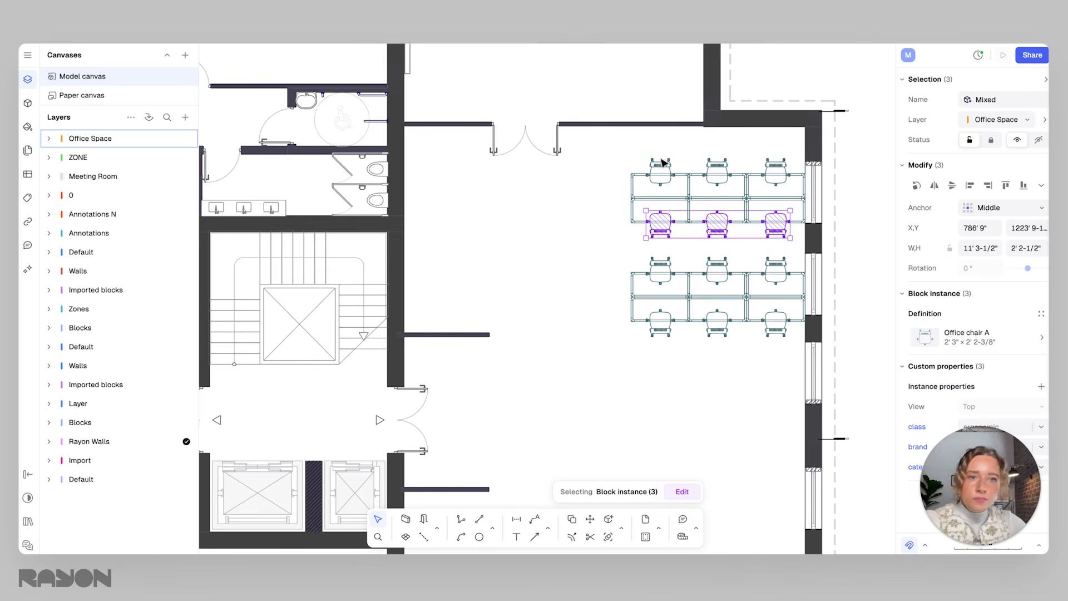
pyautogui.press('Delete')
pyautogui.moveTo(795, 173); pyautogui.dragTo(630, 148)
pyautogui.press('Delete')
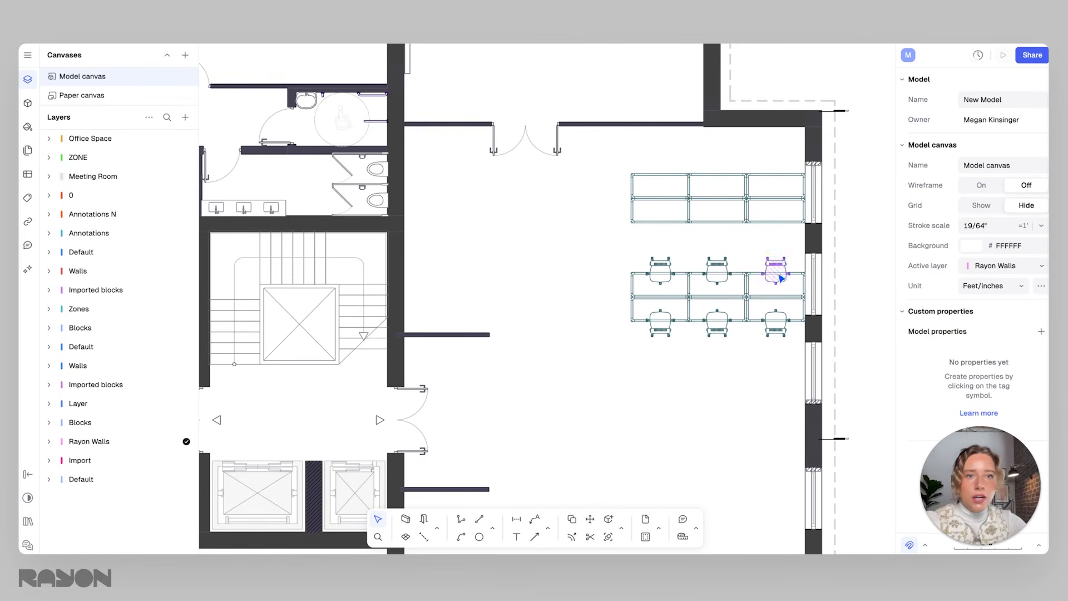
pyautogui.moveTo(792, 273); pyautogui.dragTo(643, 245)
pyautogui.press('Delete')
pyautogui.moveTo(782, 352); pyautogui.dragTo(646, 334)
pyautogui.press('Delete')
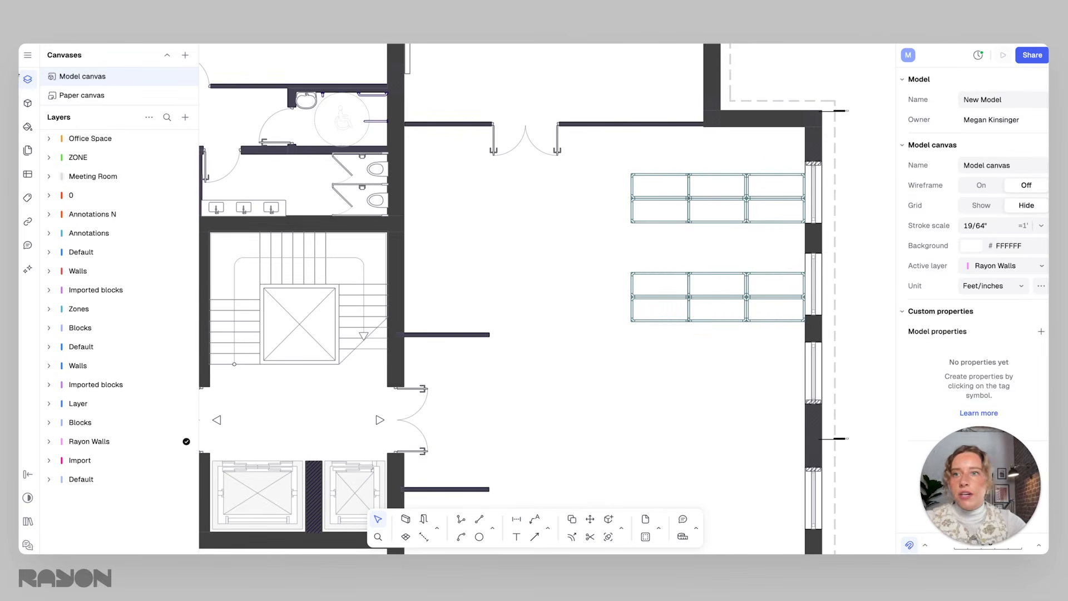
# Step: Browse the available block libraries and look through the blocks in the Office space - 3 views library
pyautogui.click(27, 103)
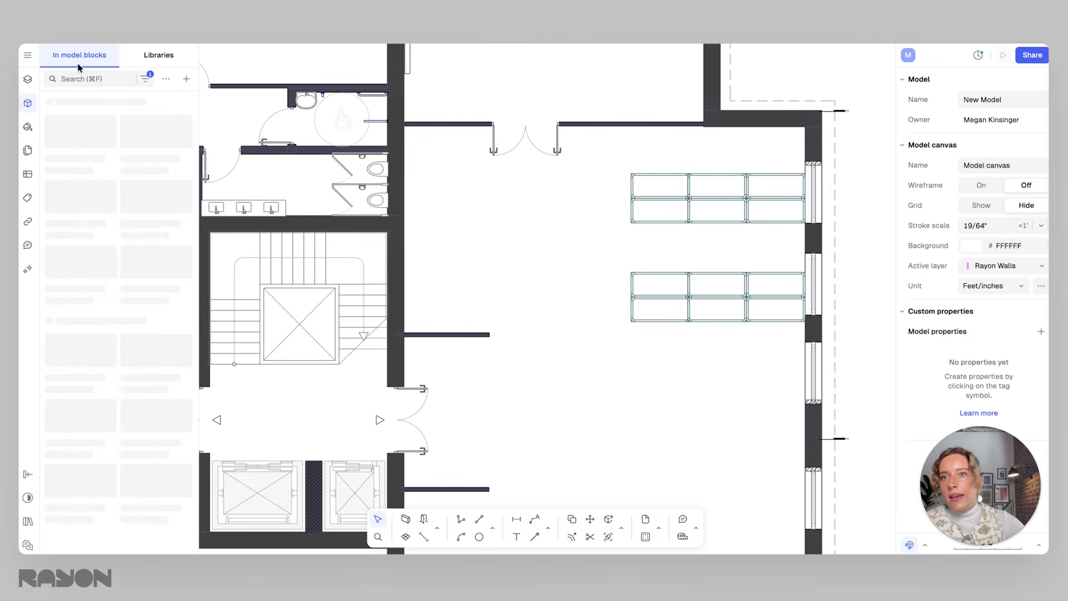
pyautogui.click(167, 59)
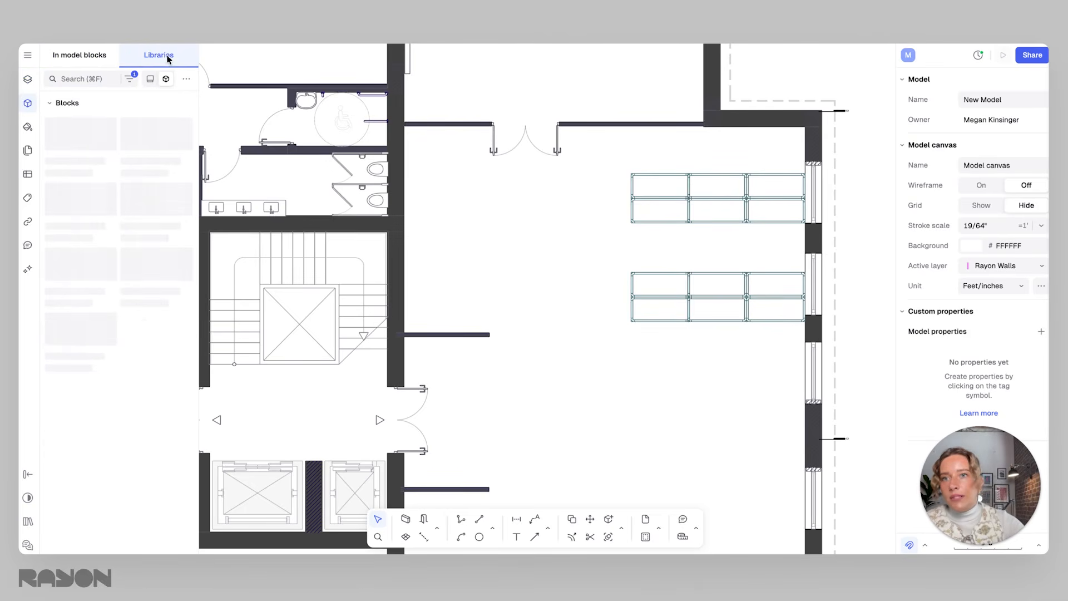
pyautogui.click(151, 79)
pyautogui.scroll(-2, 127, 164)
pyautogui.scroll(-5, 126, 178)
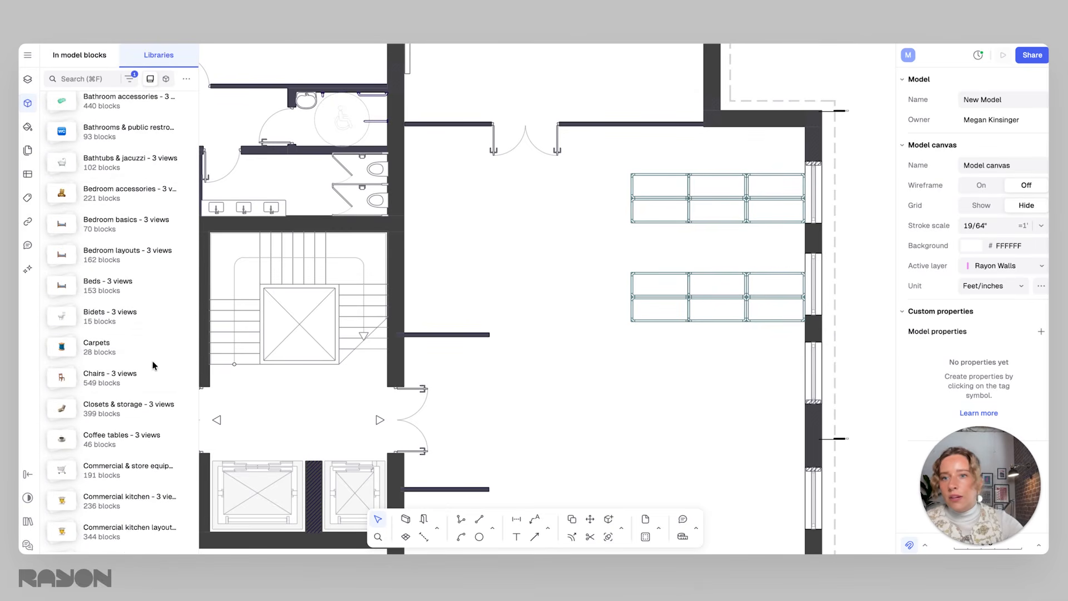
pyautogui.scroll(-7, 131, 300)
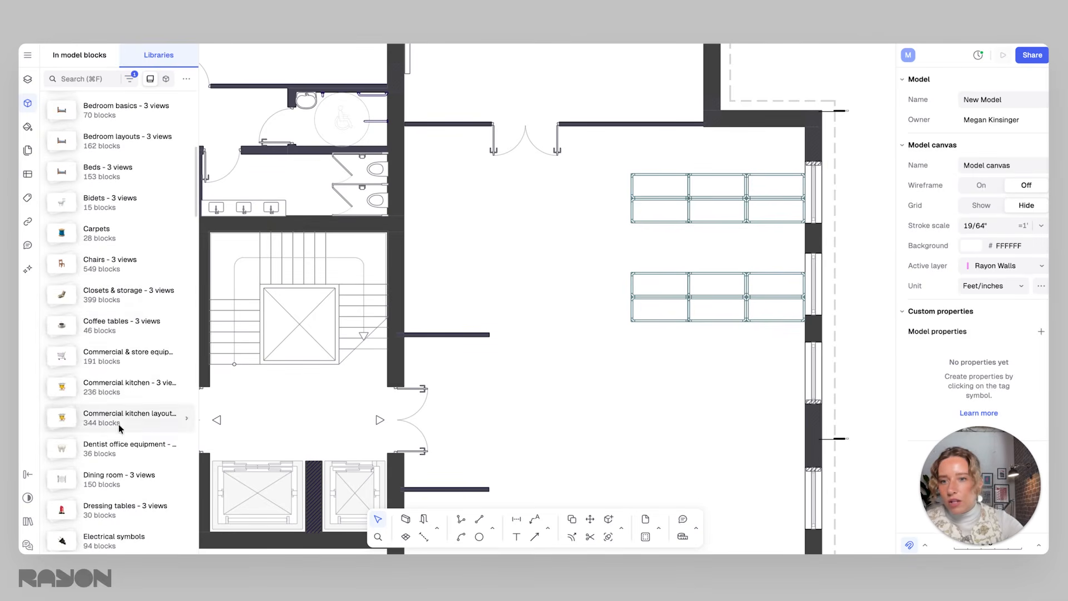
pyautogui.scroll(-18, 119, 365)
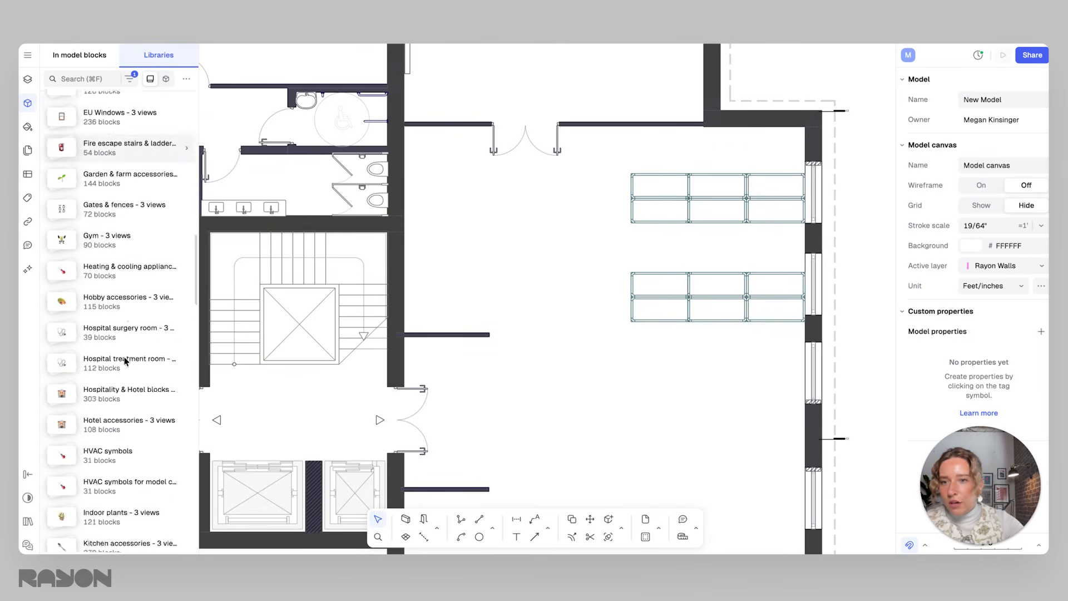
pyautogui.scroll(-20, 124, 350)
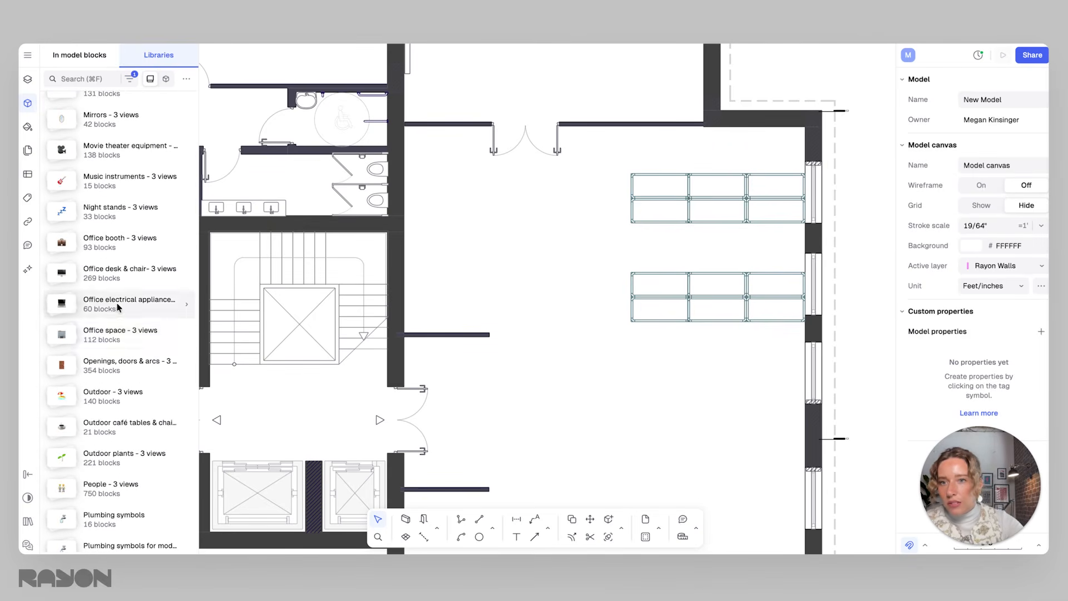
pyautogui.click(123, 338)
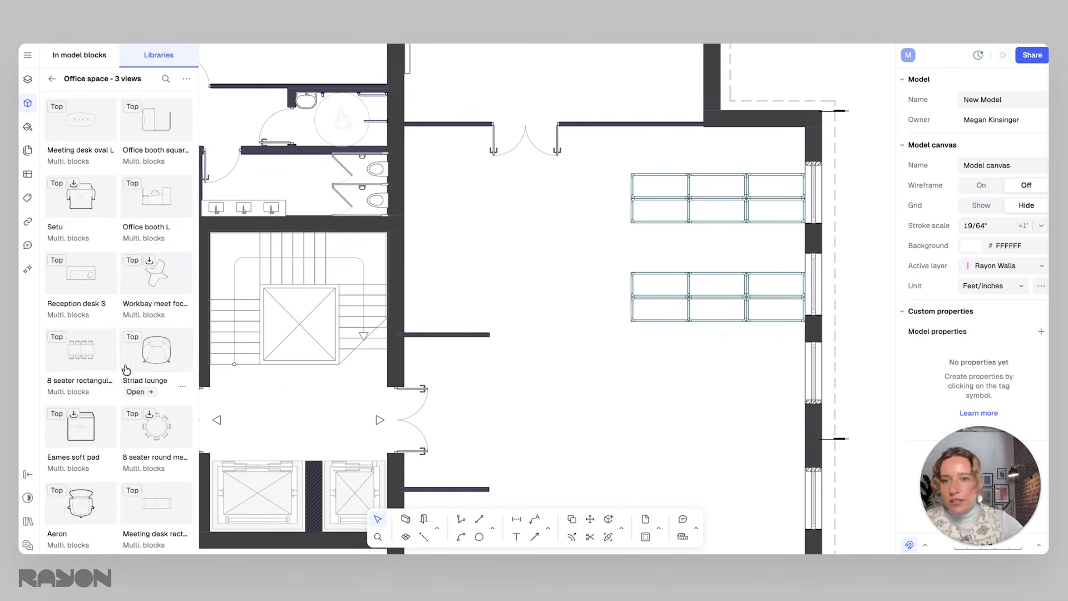
pyautogui.scroll(-7, 139, 391)
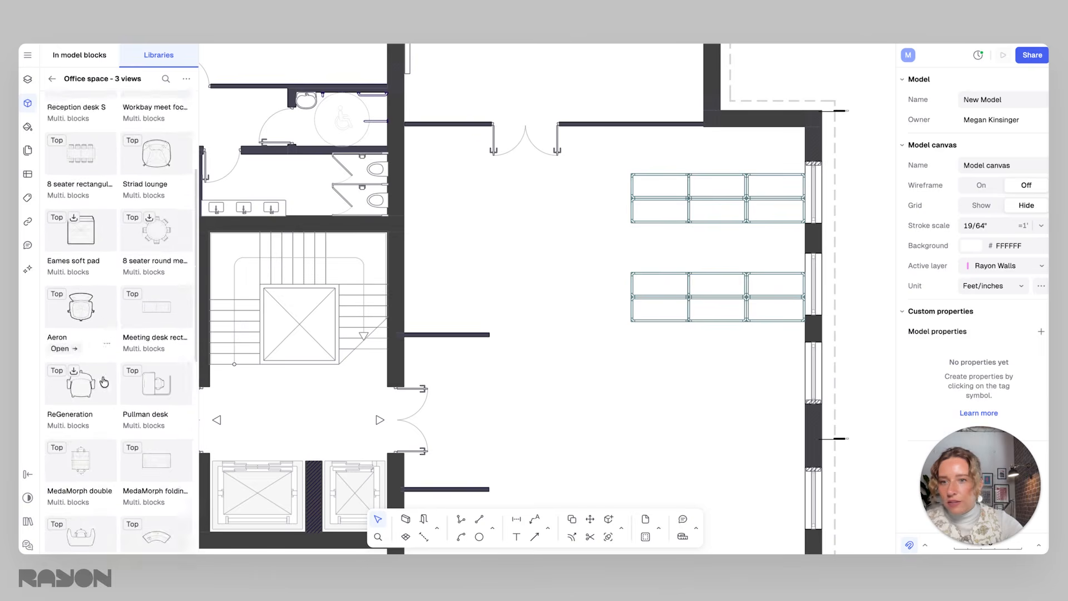
pyautogui.scroll(5, 134, 410)
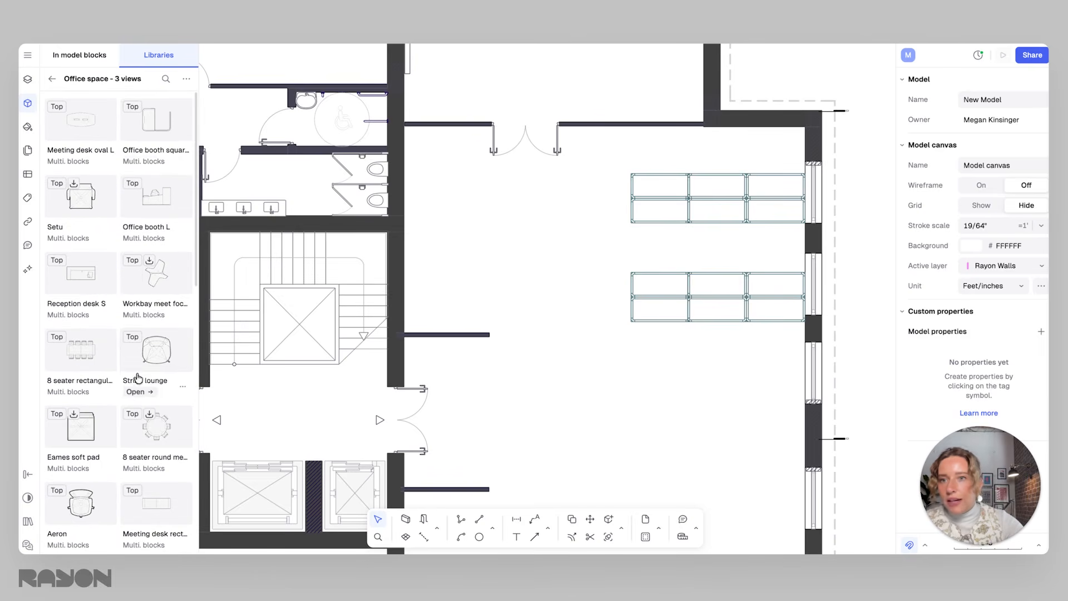
pyautogui.click(53, 79)
pyautogui.click(99, 78)
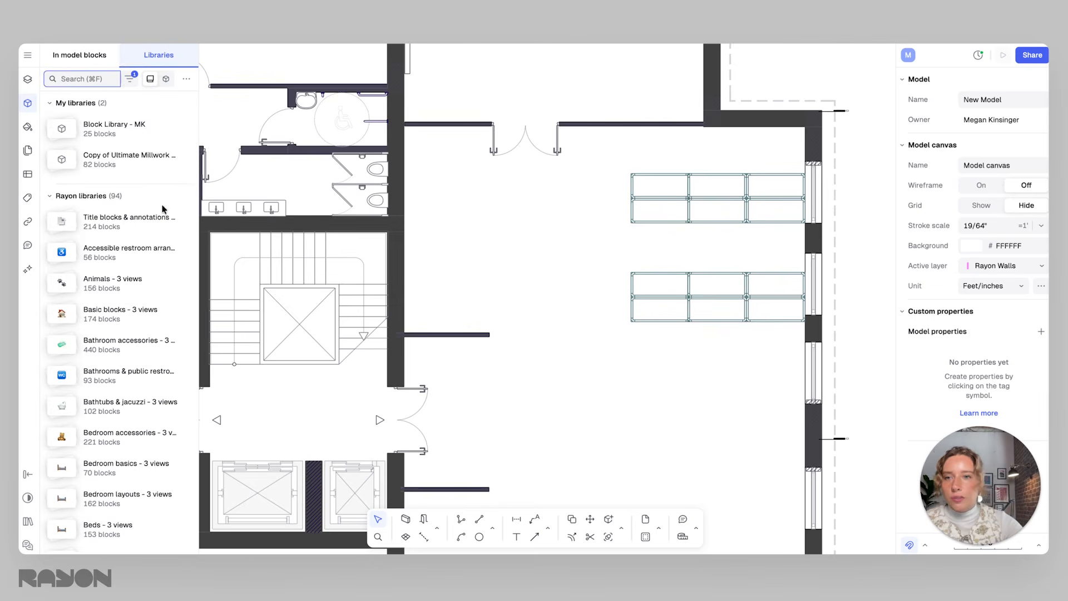
# Step: Find the Mirra II chair in the Office space - 3 views library and open its available views
pyautogui.scroll(-15, 146, 256)
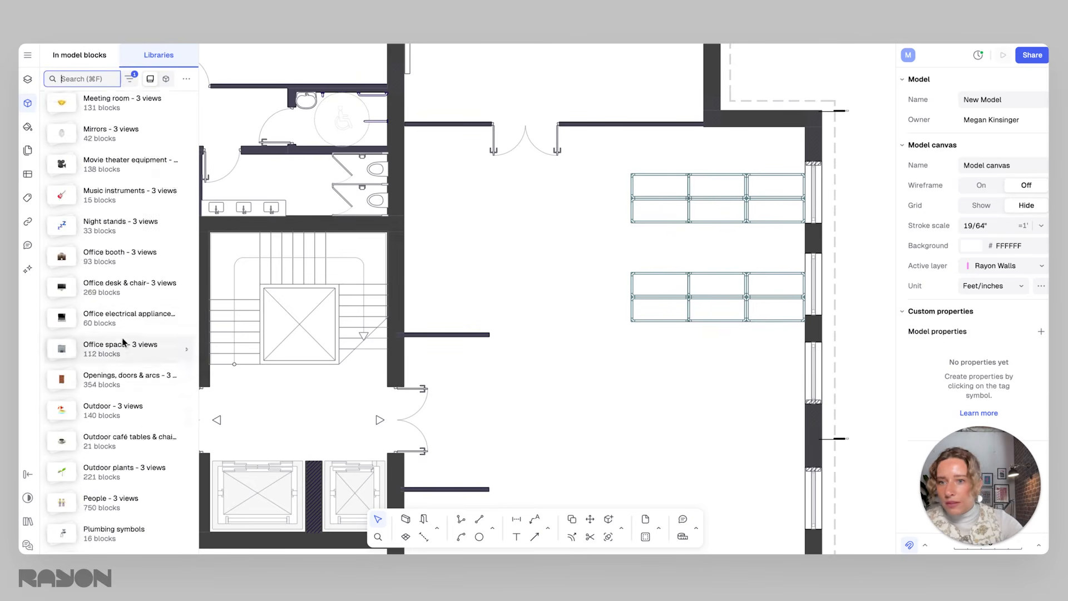
pyautogui.click(117, 350)
pyautogui.scroll(-10, 167, 370)
pyautogui.scroll(-3, 155, 360)
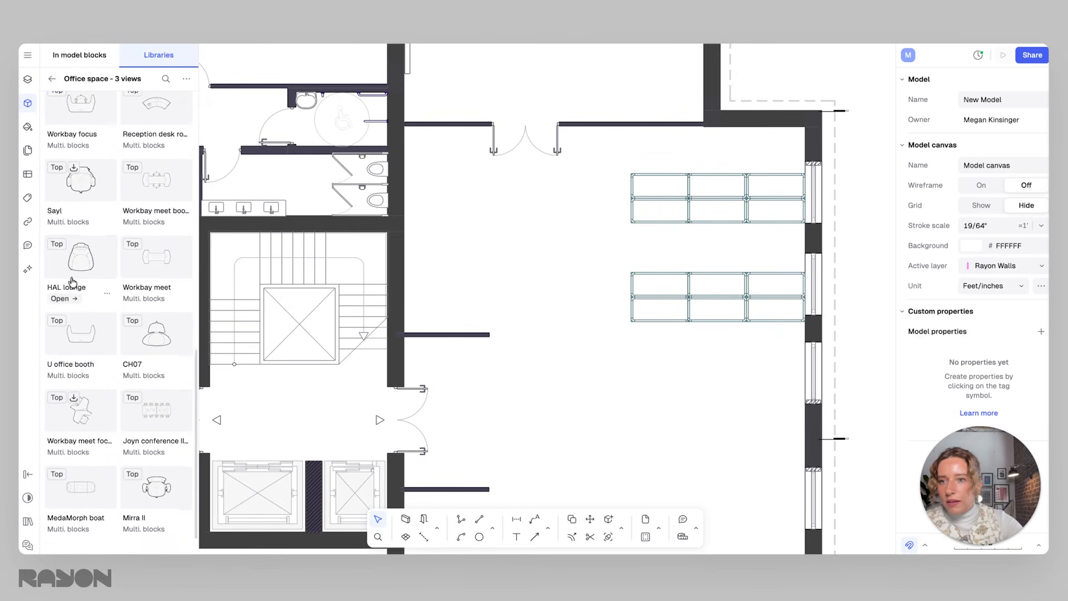
pyautogui.scroll(-3, 145, 333)
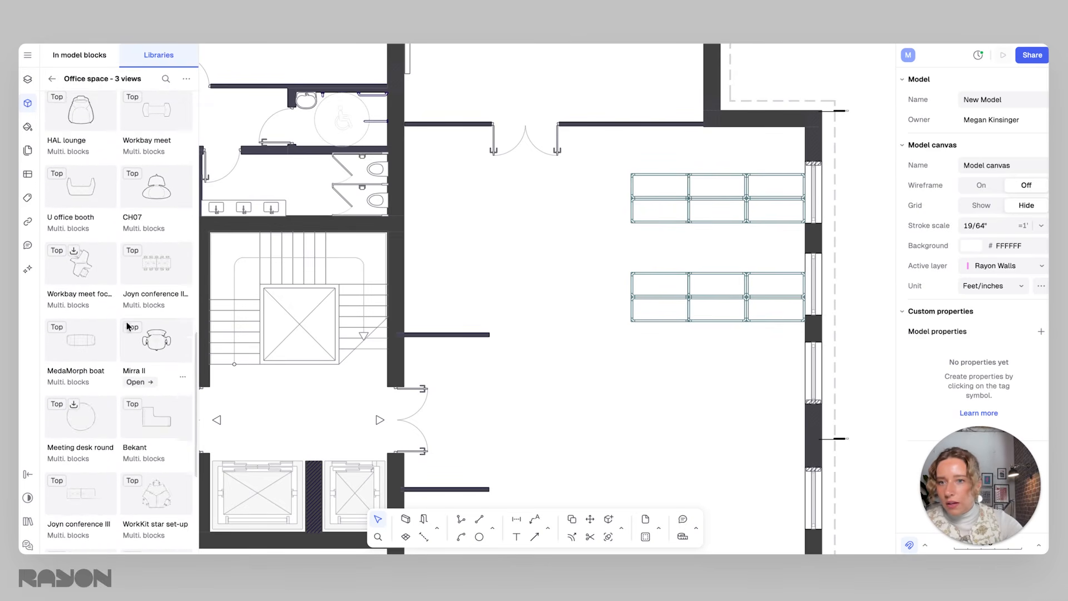
pyautogui.click(162, 347)
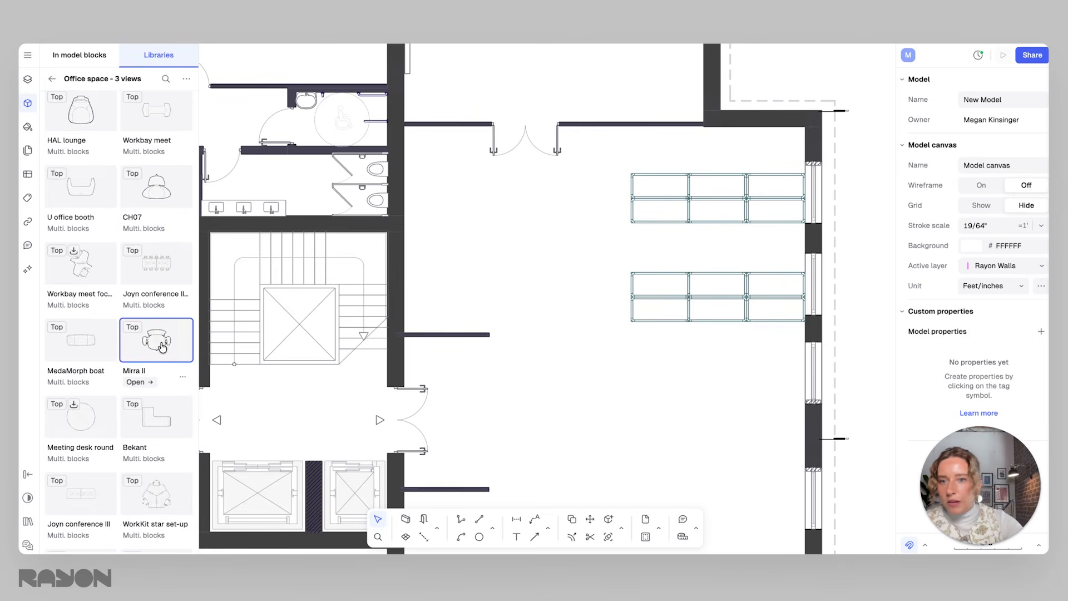
pyautogui.click(146, 382)
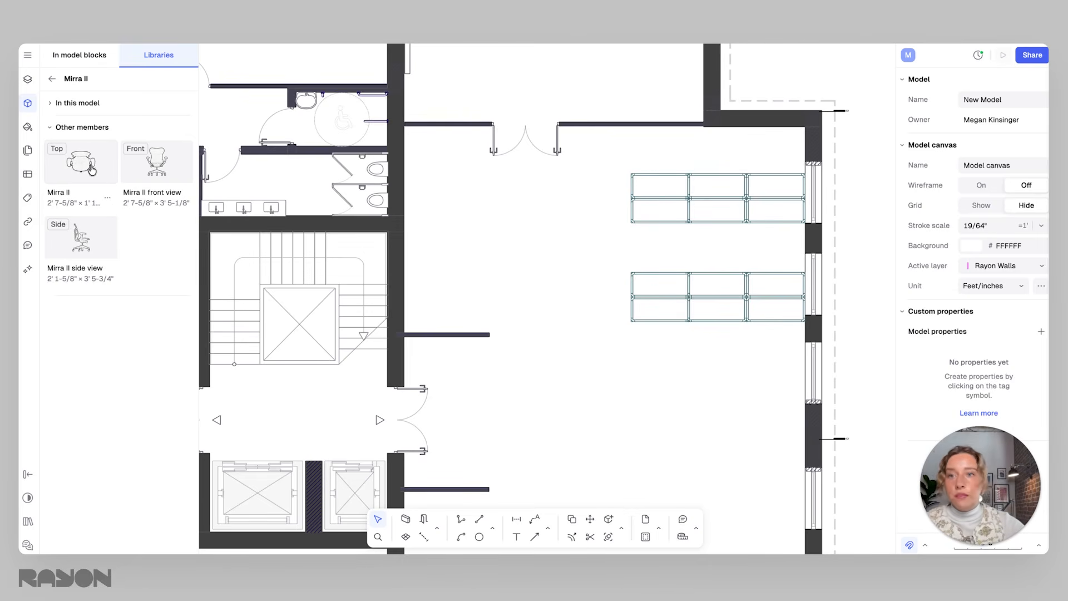
# Step: Place three Mirra II top-view chairs along the north side of the upper desk cluster, one at each desk
pyautogui.moveTo(89, 172); pyautogui.dragTo(745, 181)
pyautogui.scroll(2, 671, 174)
pyautogui.scroll(2, 704, 181)
pyautogui.hotkey('ctrl', 'v')
pyautogui.hotkey('ctrl', 'v')
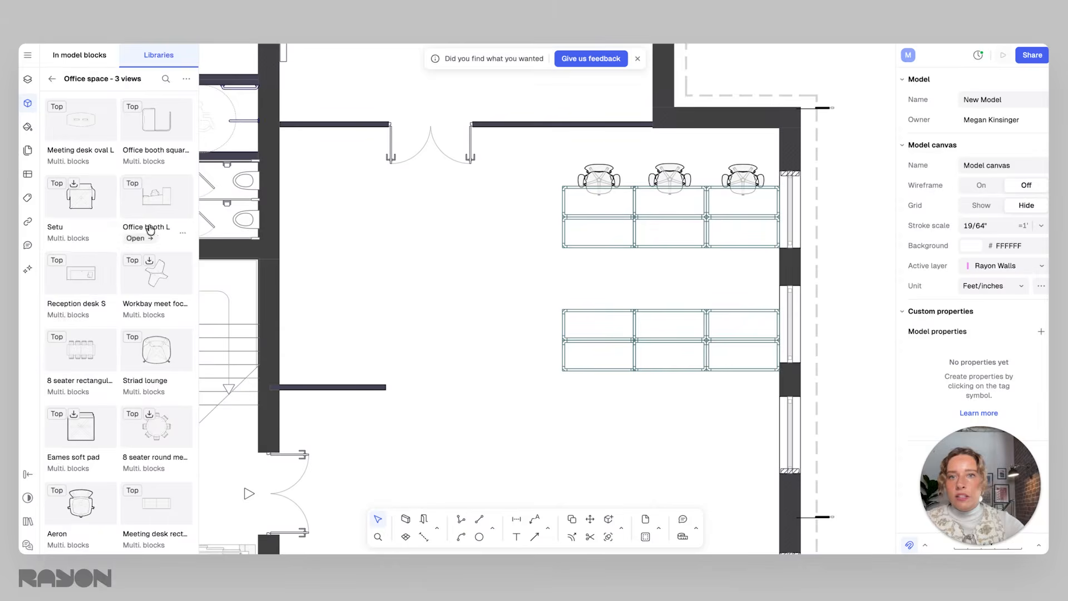
# Step: Paste the black office chair image, enlarge it to about 2' 6" by 3' 8-1/2", and position it just outside the east window wall
pyautogui.moveTo(53, 262)
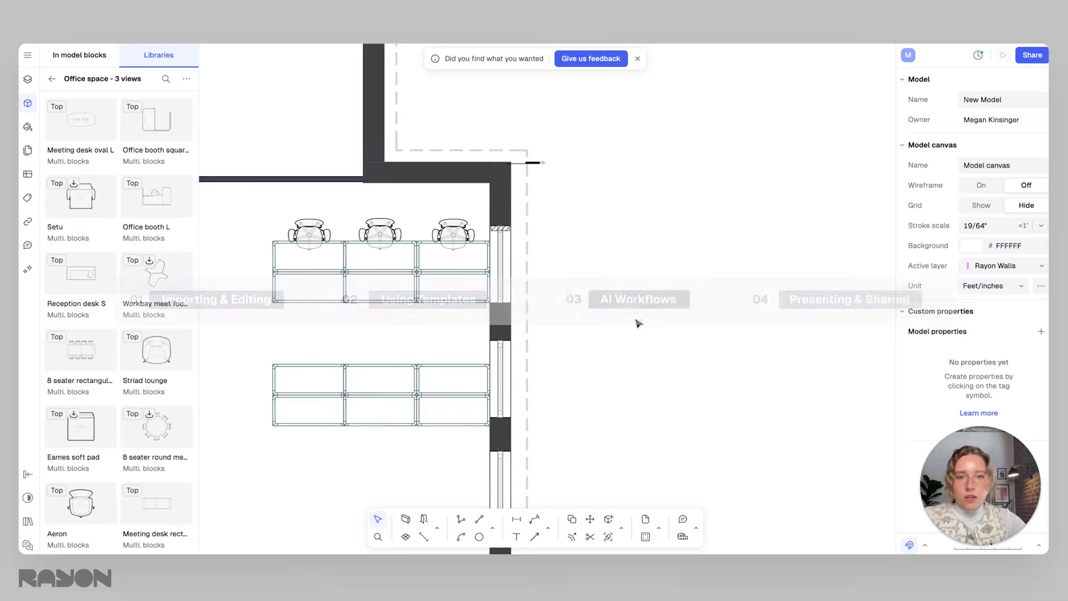
pyautogui.scroll(5, 548, 304)
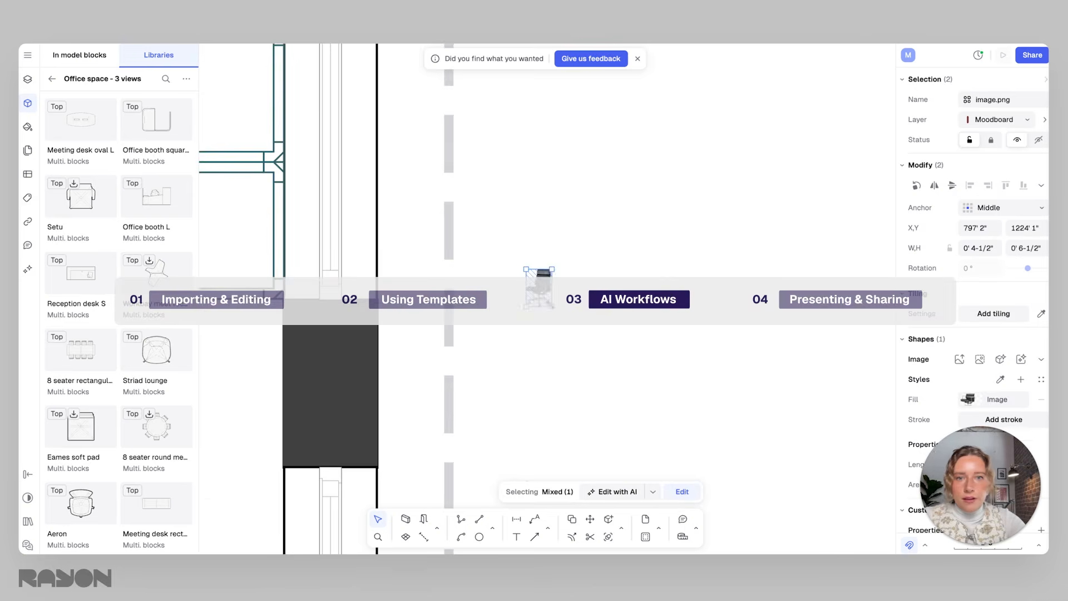
pyautogui.moveTo(552, 307); pyautogui.dragTo(801, 465)
pyautogui.scroll(-5, 765, 347)
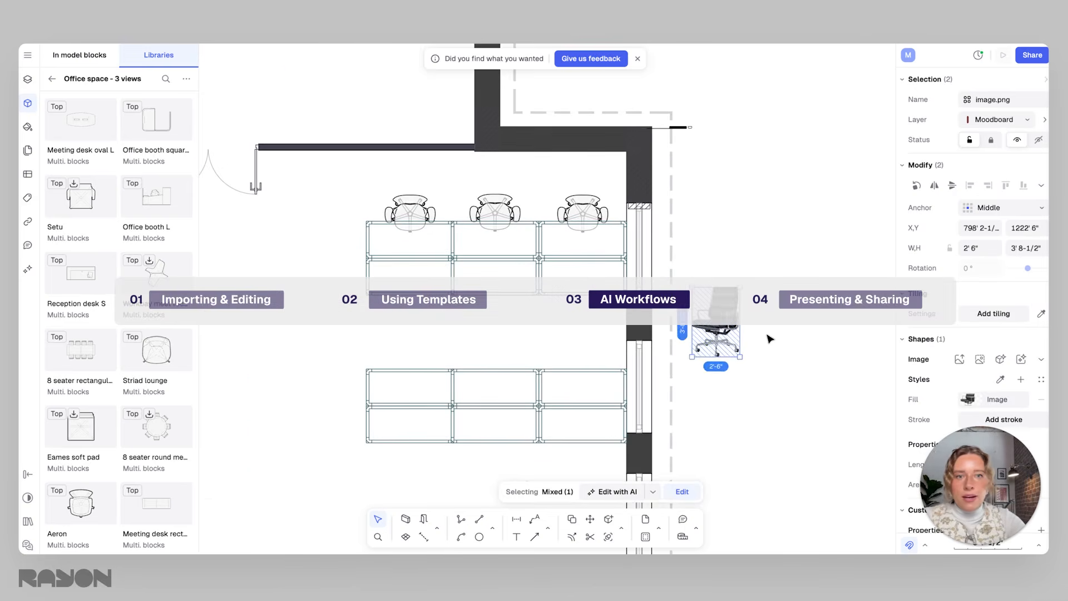
pyautogui.click(770, 339)
pyautogui.moveTo(722, 327); pyautogui.dragTo(738, 311)
pyautogui.scroll(1, 772, 316)
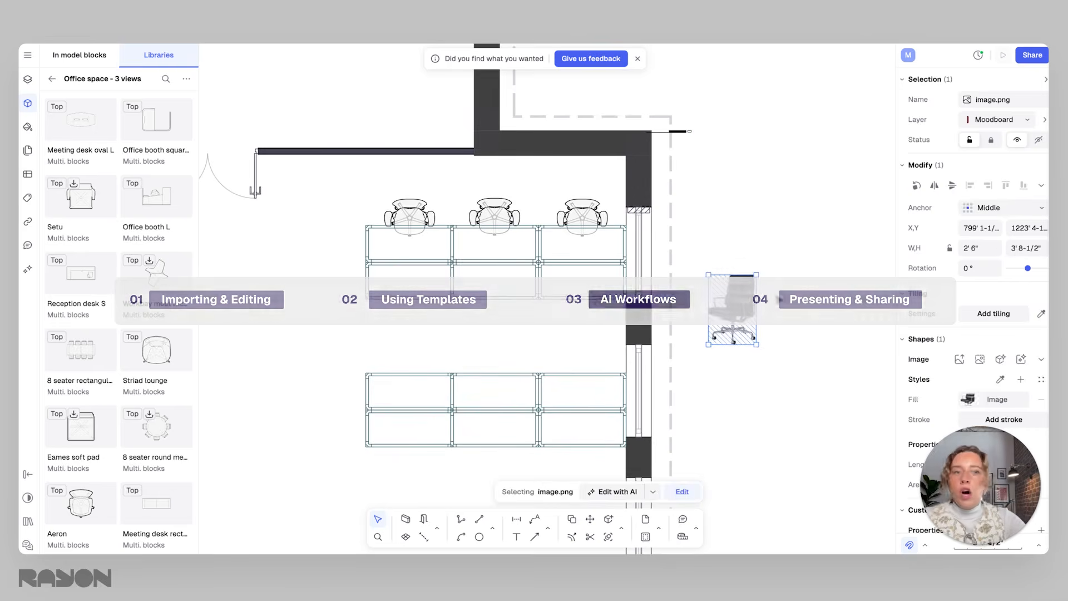
pyautogui.click(772, 316)
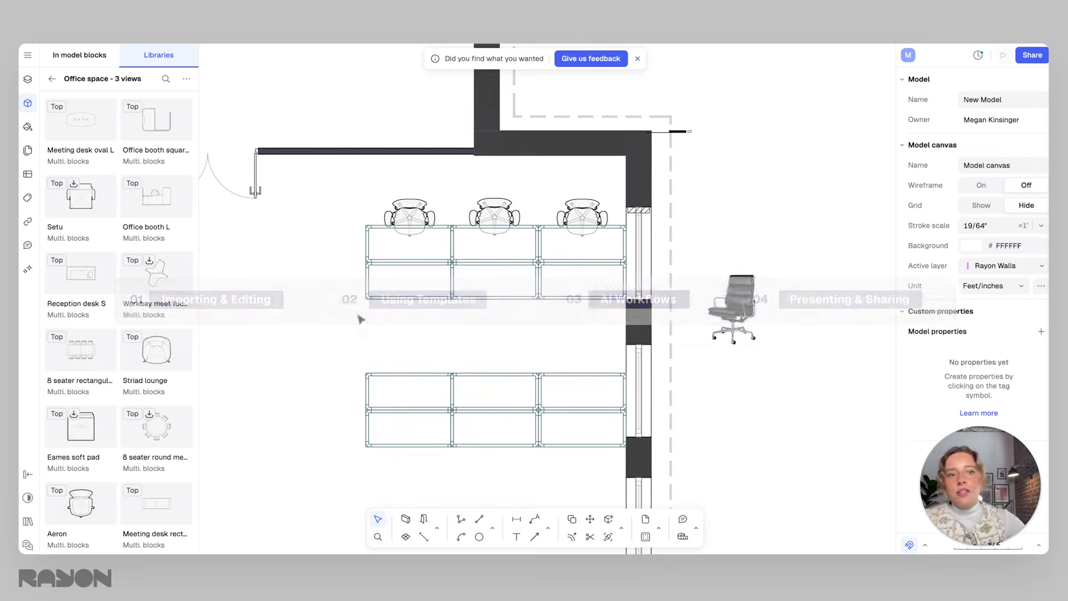
# Step: Run Rayon AI's Generate product workflow on the black office chair image to turn it into a CAD block
pyautogui.click(28, 269)
pyautogui.click(70, 512)
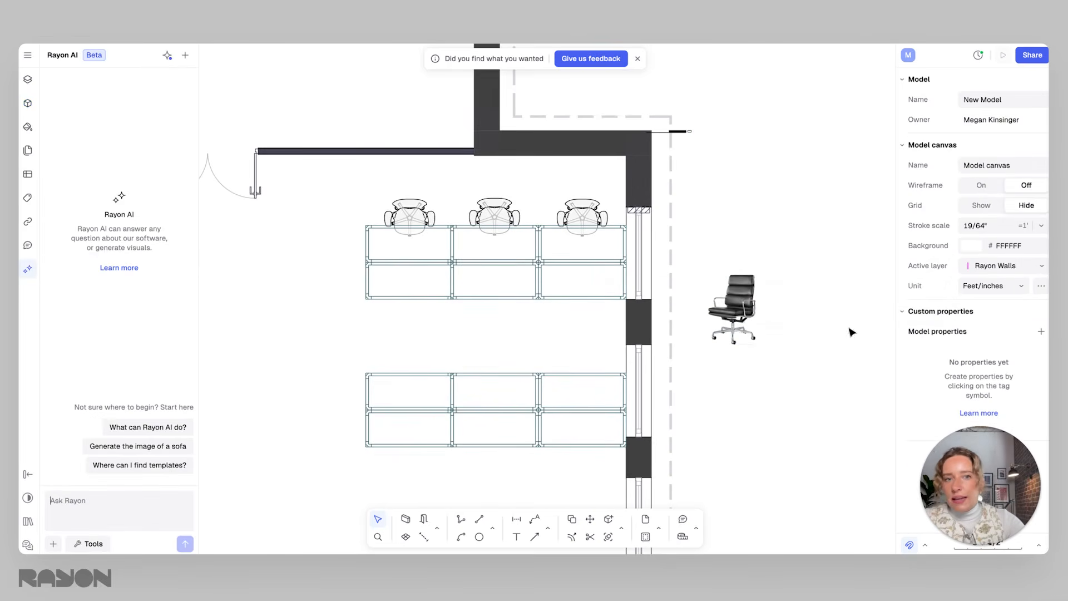
pyautogui.click(732, 309)
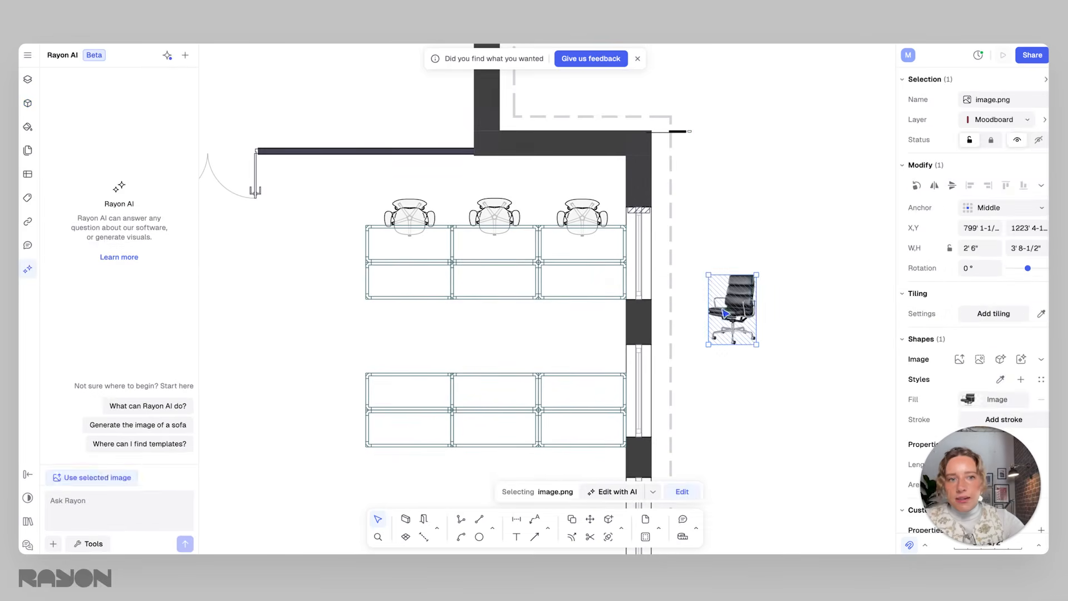
pyautogui.click(92, 477)
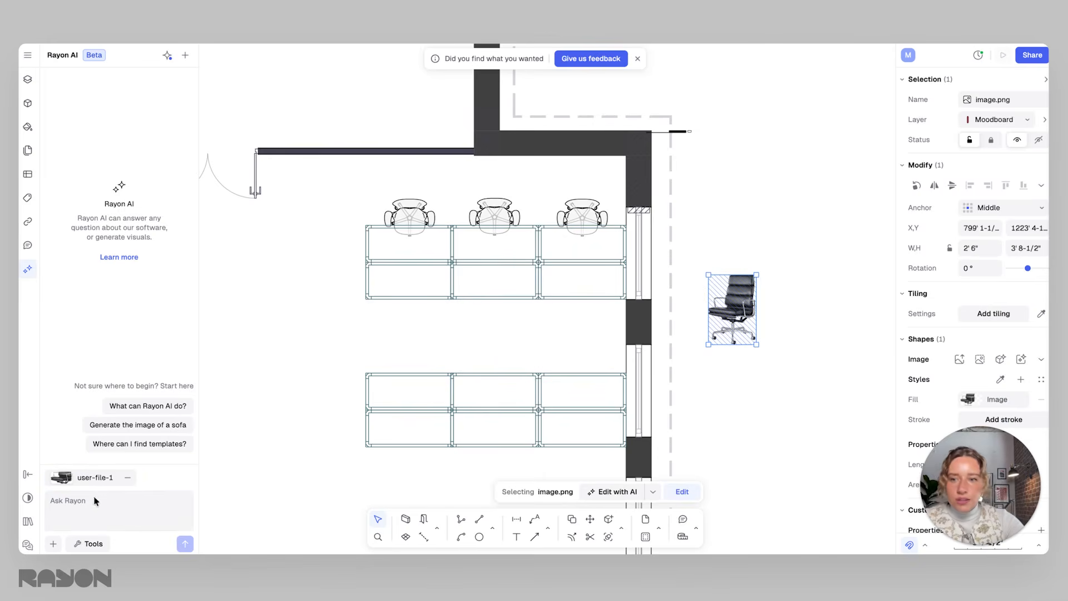
pyautogui.click(98, 544)
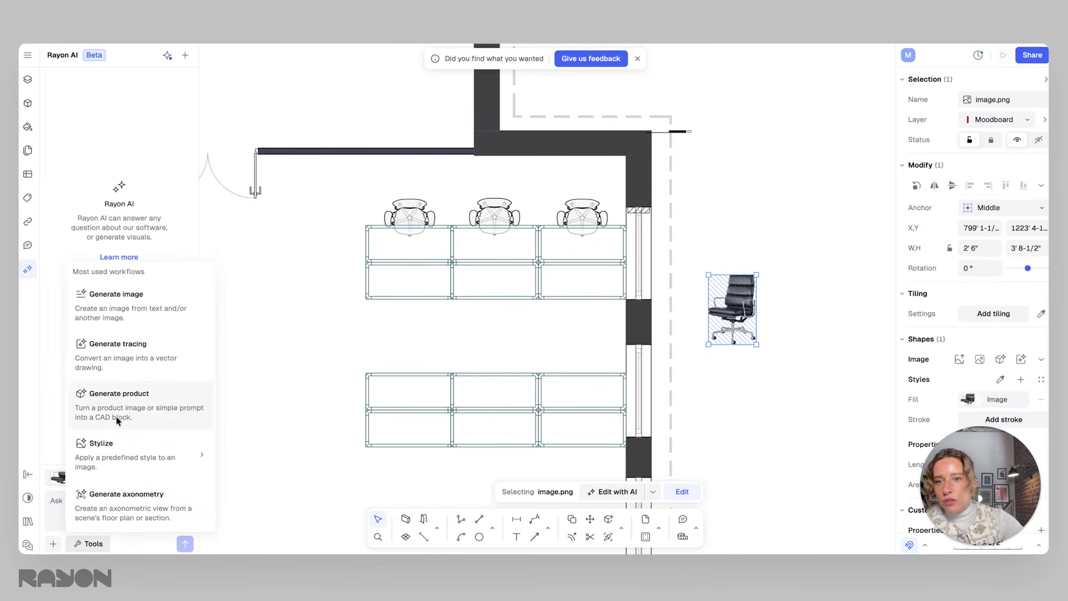
pyautogui.click(156, 405)
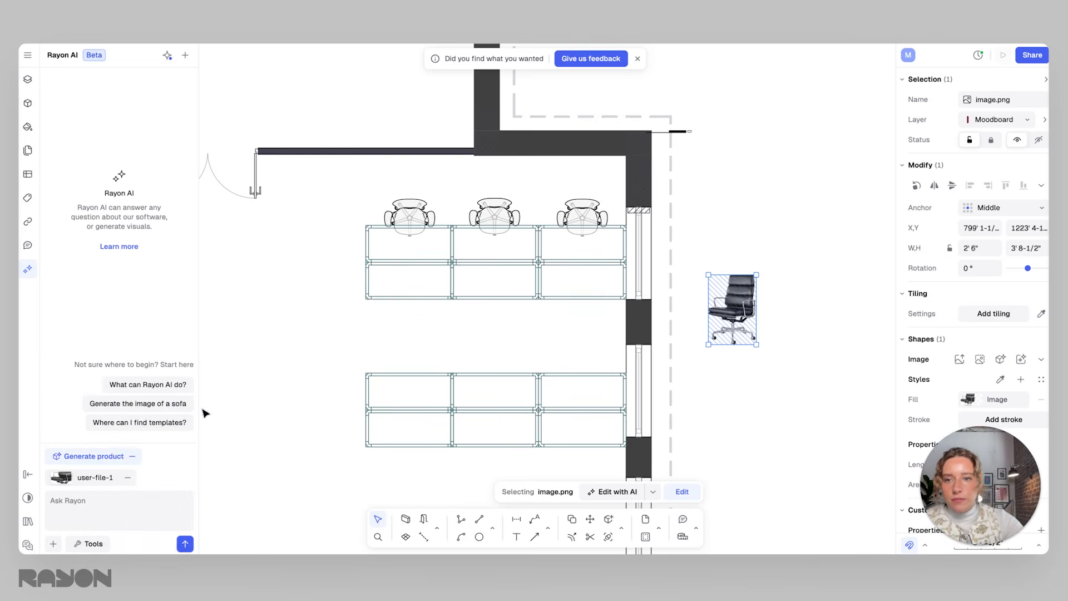
pyautogui.click(184, 544)
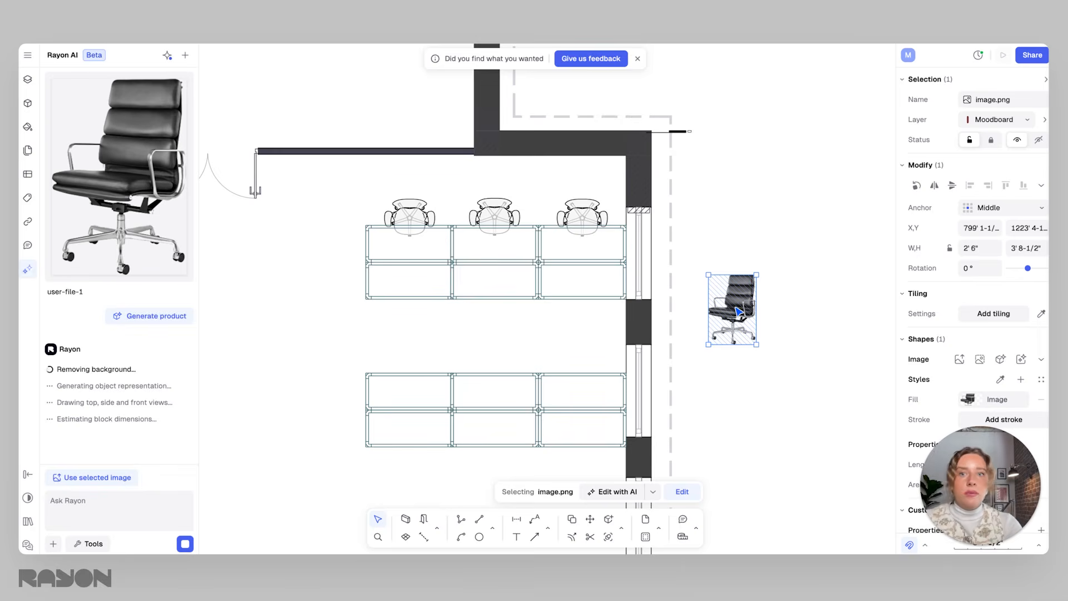
# Step: Insert the top view of the generated office chair block into the floor plan
pyautogui.click(711, 236)
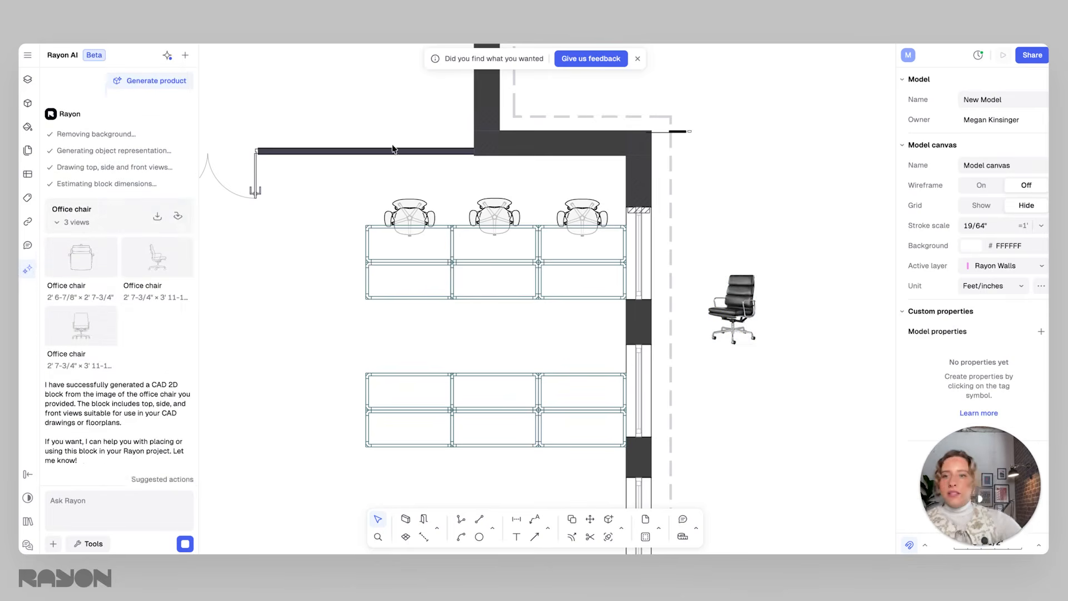
pyautogui.scroll(5, 139, 309)
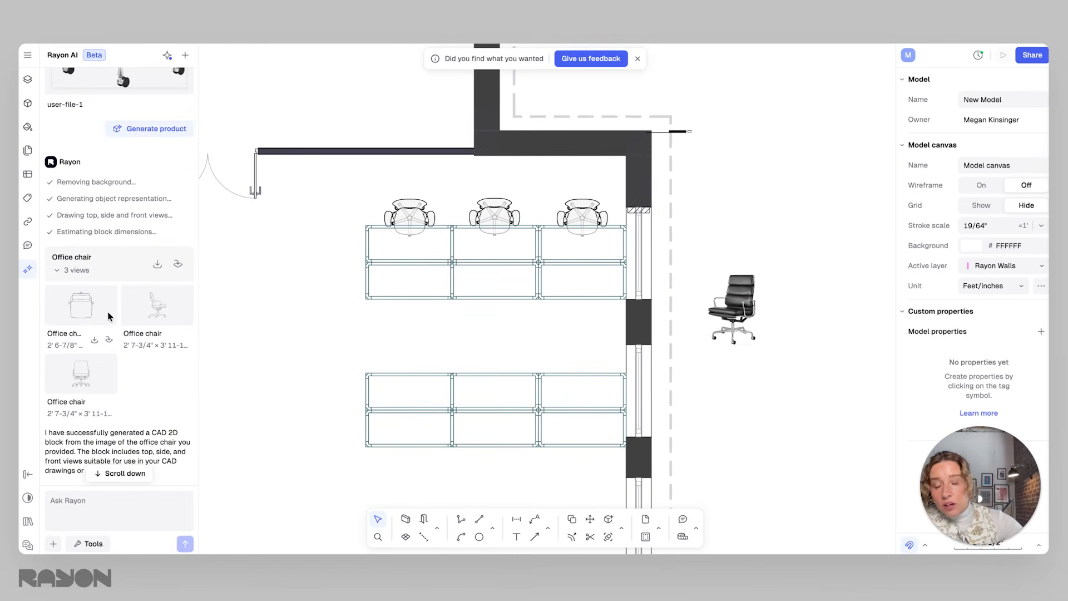
pyautogui.click(109, 340)
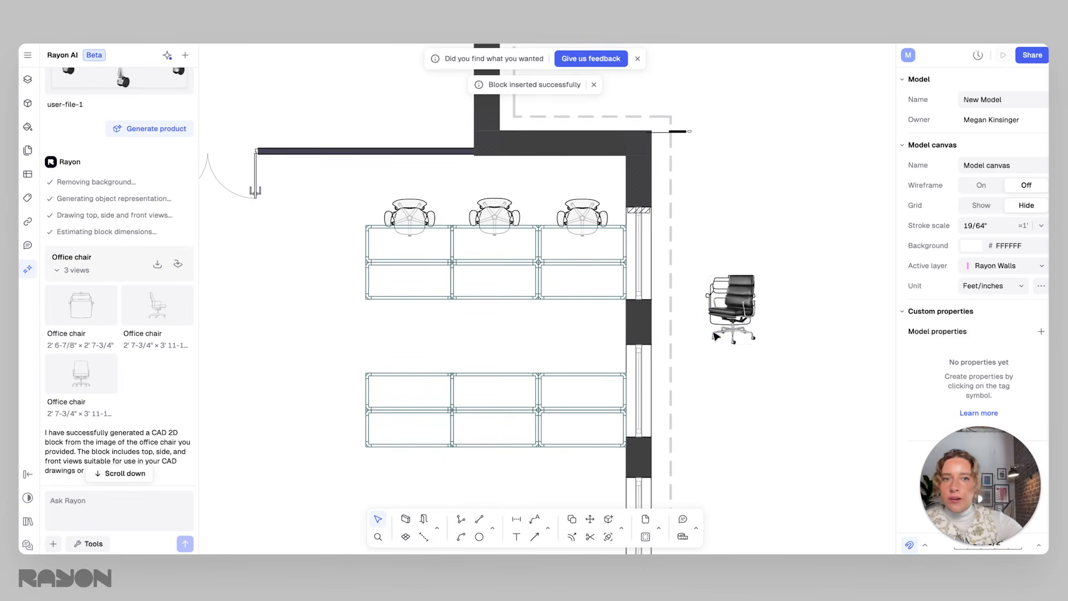
# Step: Move the chair photo farther from the building and place the generated office chair's top view above the lower desk row
pyautogui.moveTo(716, 299)
pyautogui.mouseDown()
pyautogui.moveTo(691, 249)
pyautogui.moveTo(755, 323)
pyautogui.moveTo(729, 310)
pyautogui.mouseUp()
pyautogui.click(729, 289)
pyautogui.moveTo(788, 348)
pyautogui.mouseDown()
pyautogui.moveTo(791, 334)
pyautogui.moveTo(796, 344)
pyautogui.mouseUp()
pyautogui.click(718, 333)
pyautogui.moveTo(719, 335); pyautogui.dragTo(584, 343)
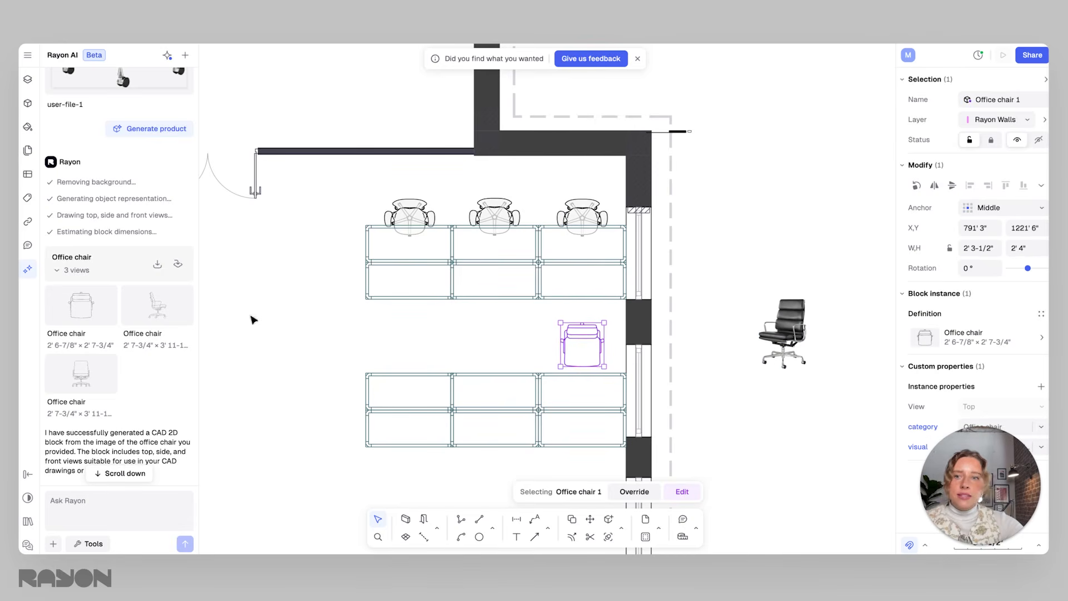
# Step: Insert the generated office chair's side view and place it directly beside the chair photo
pyautogui.click(185, 340)
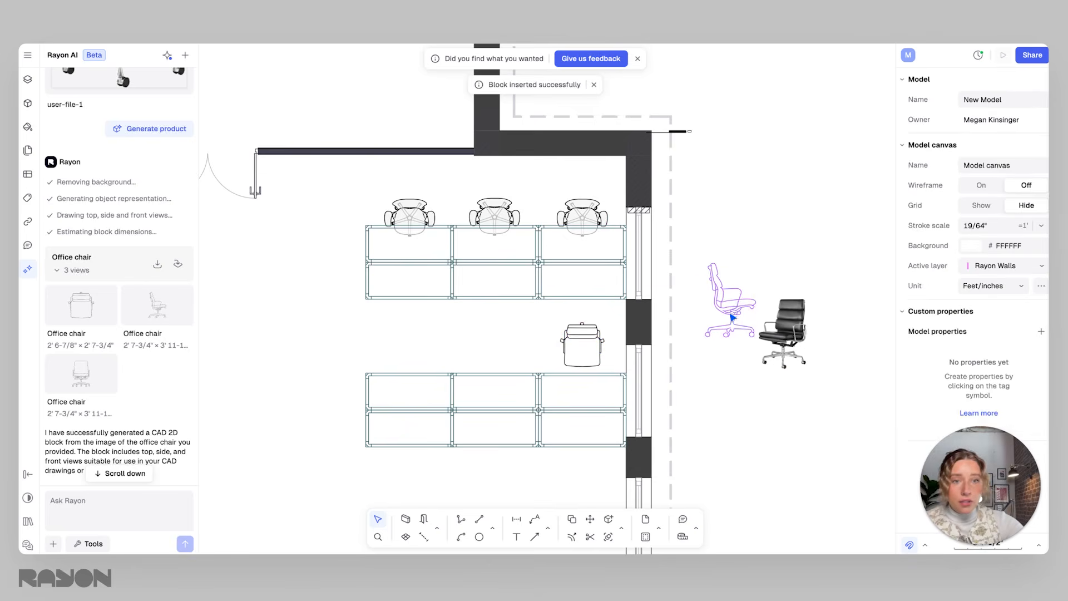
pyautogui.click(736, 336)
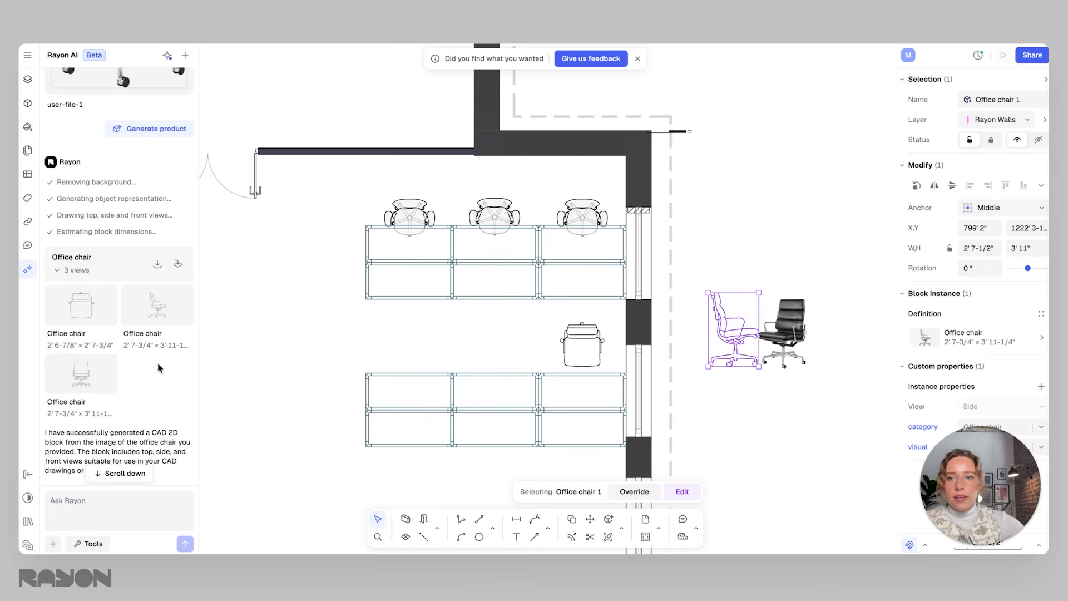
pyautogui.scroll(-3, 160, 364)
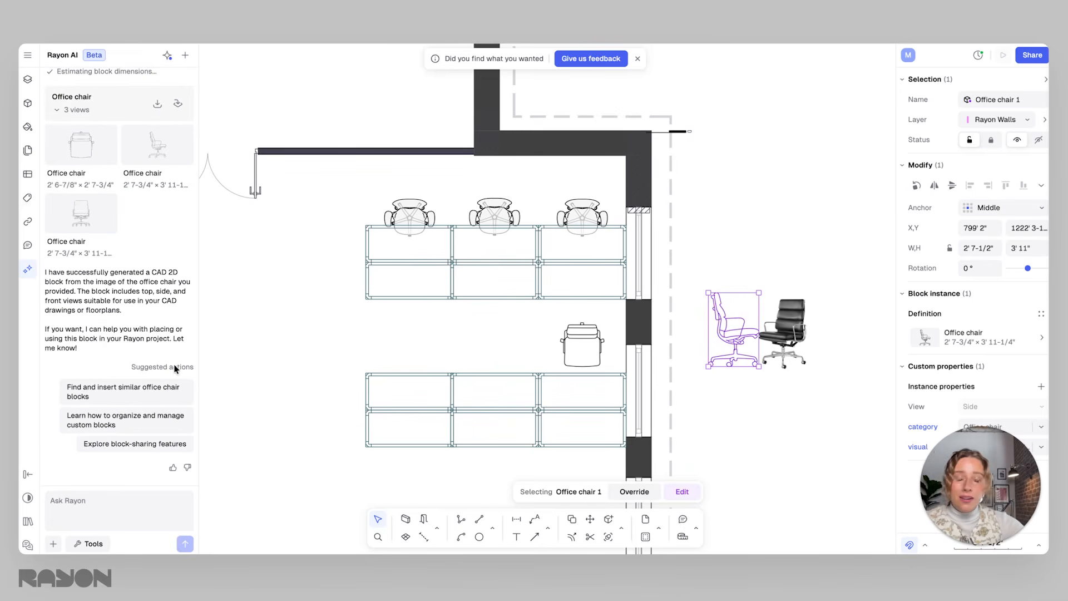
pyautogui.click(751, 283)
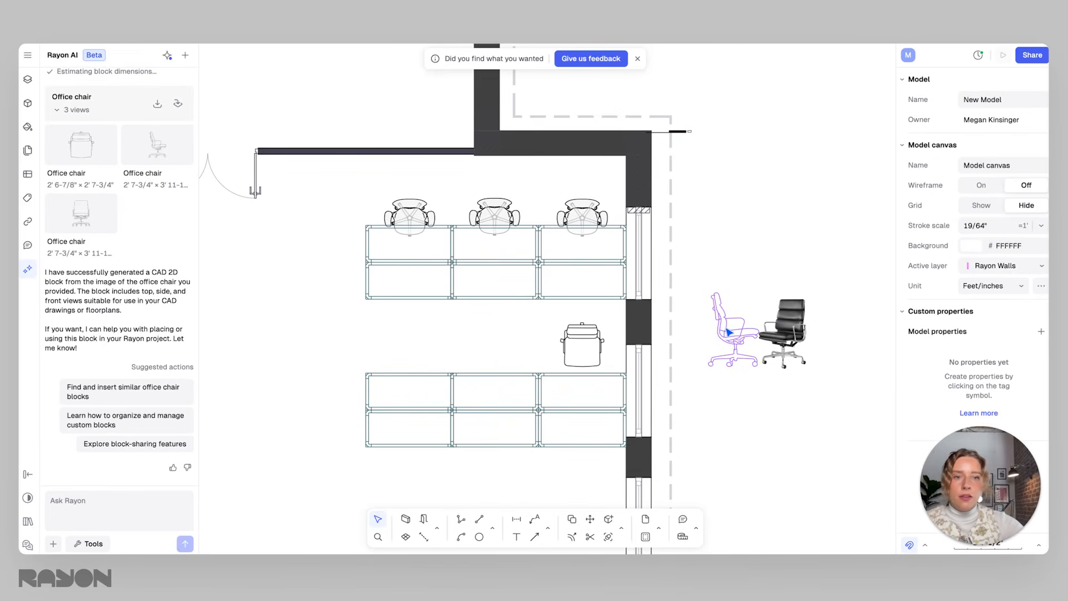
pyautogui.click(729, 334)
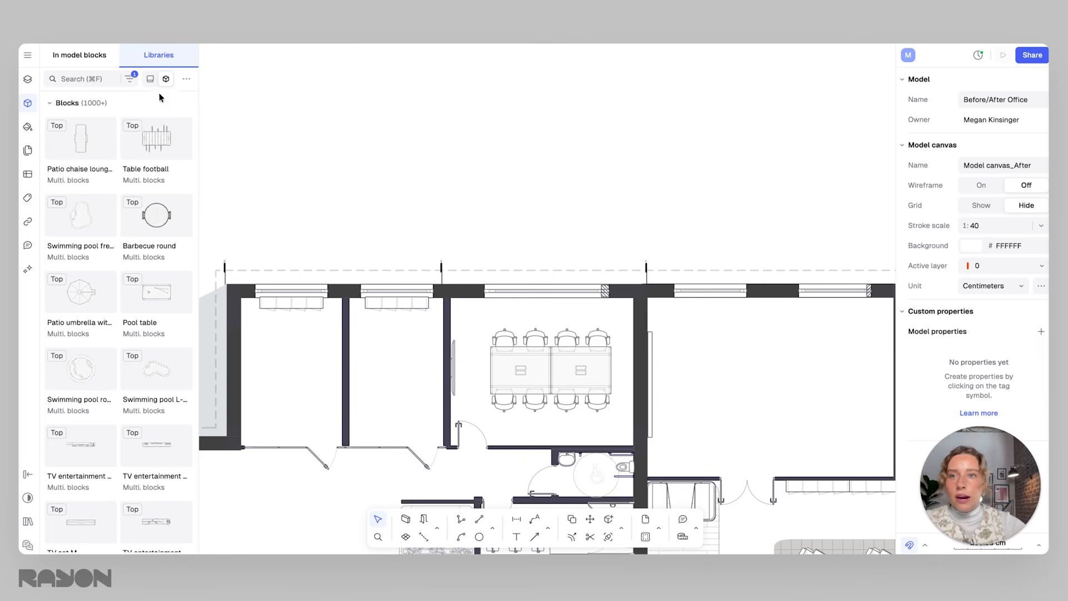
# Step: Filter the library blocks to parametric ones using the Is parametric property
pyautogui.click(27, 79)
pyautogui.click(27, 103)
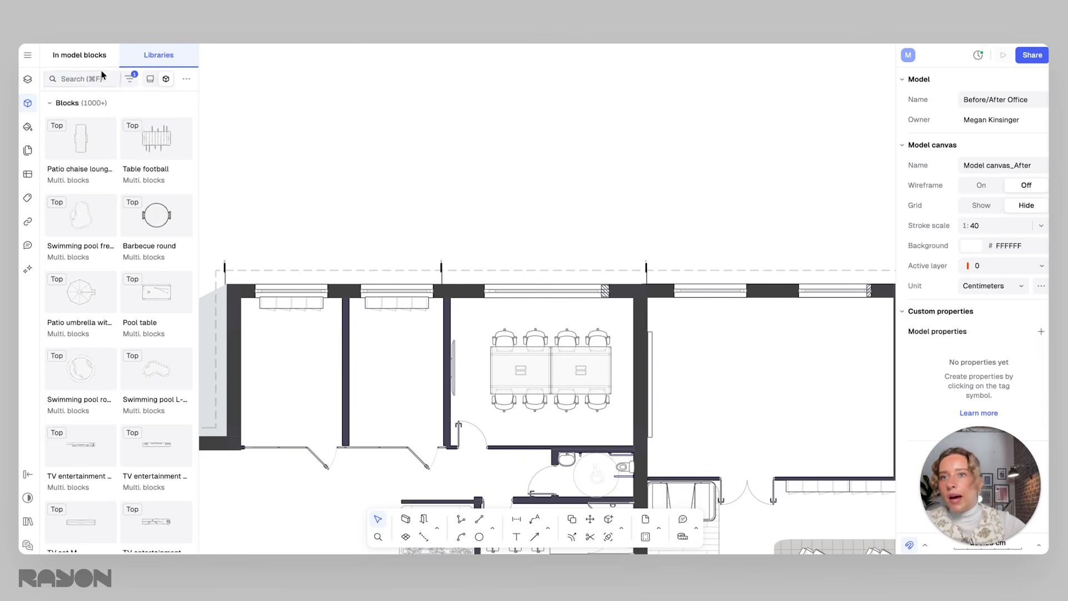
pyautogui.click(130, 80)
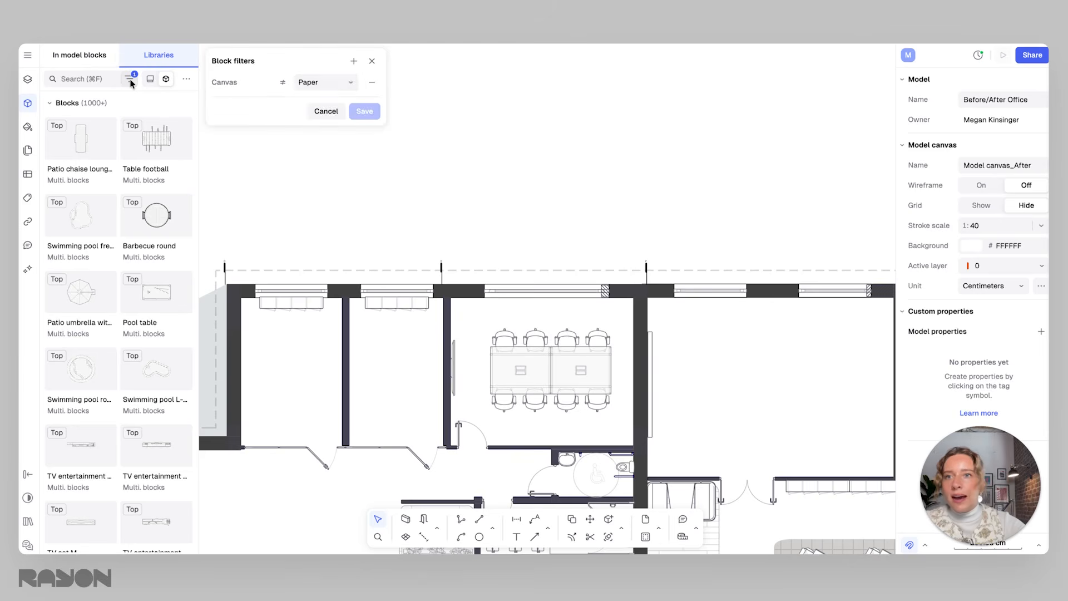
pyautogui.click(353, 62)
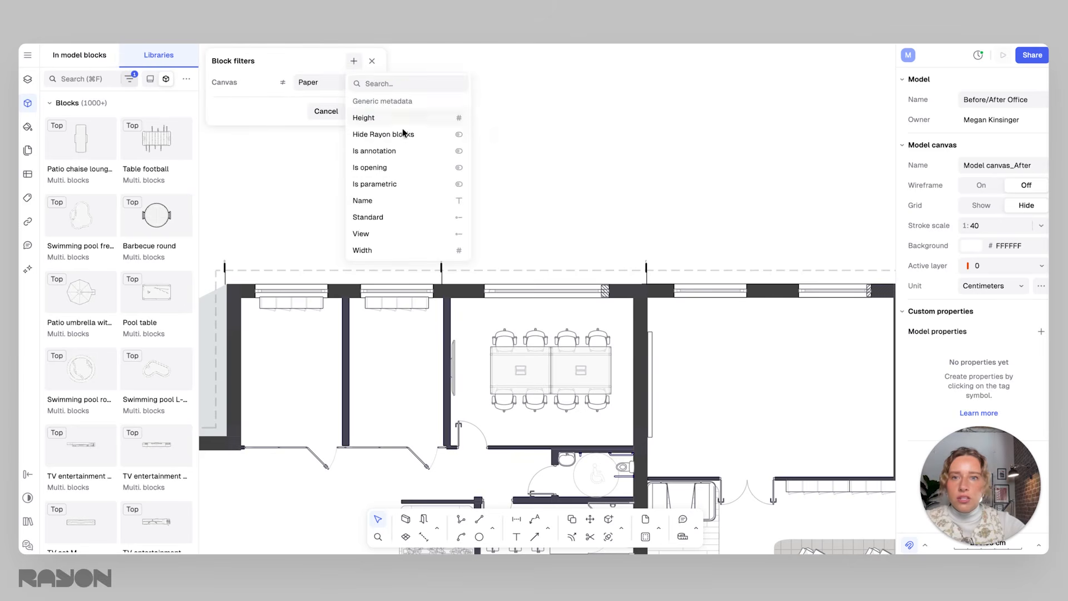
pyautogui.click(384, 185)
pyautogui.click(365, 133)
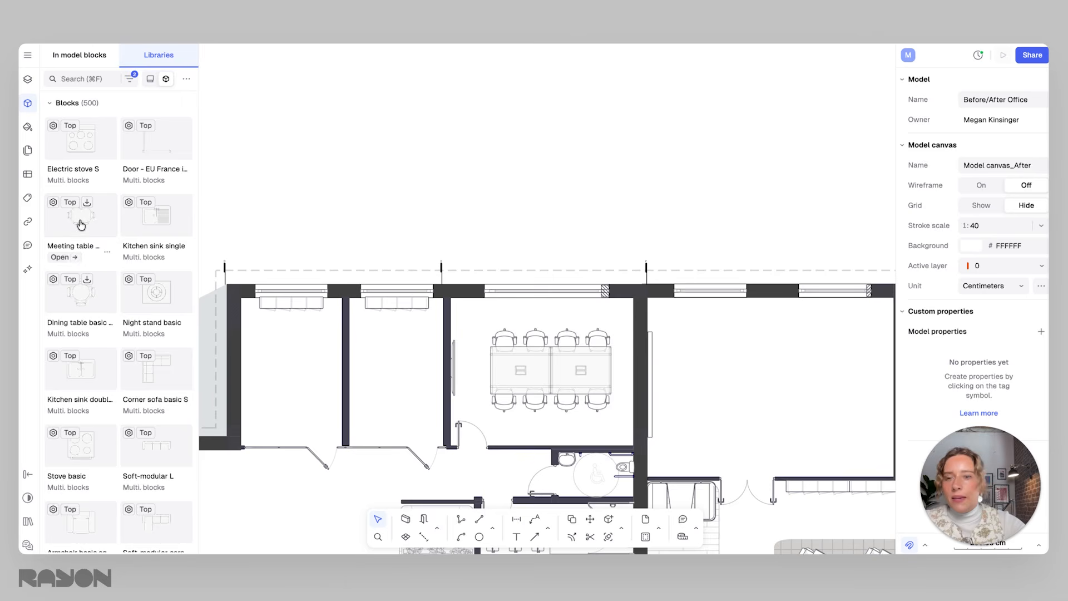
# Step: Insert the top view of the Meeting table basic block outside the building, above the meeting room
pyautogui.click(61, 257)
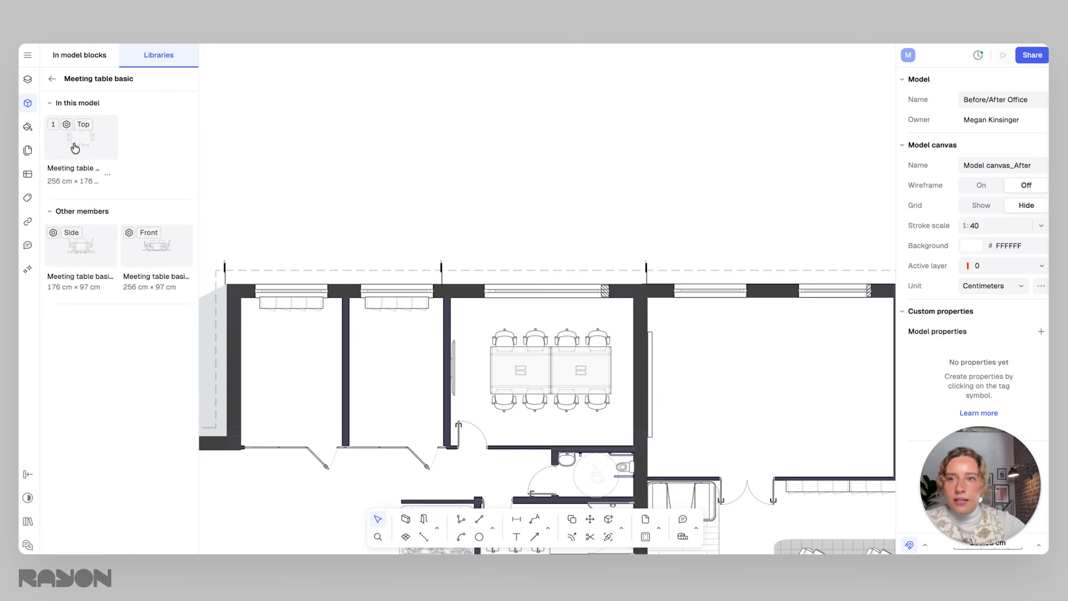
pyautogui.moveTo(76, 147); pyautogui.dragTo(567, 238)
pyautogui.click(644, 209)
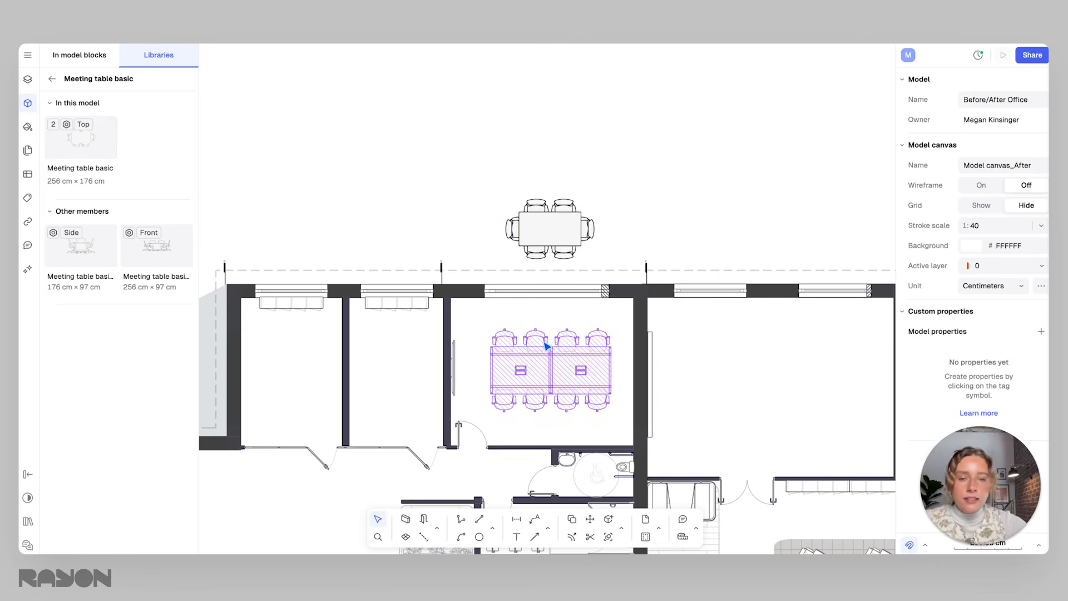
# Step: Try narrowing the WorkKit 8 seater in the meeting room to compare it with the parametric meeting table
pyautogui.click(578, 244)
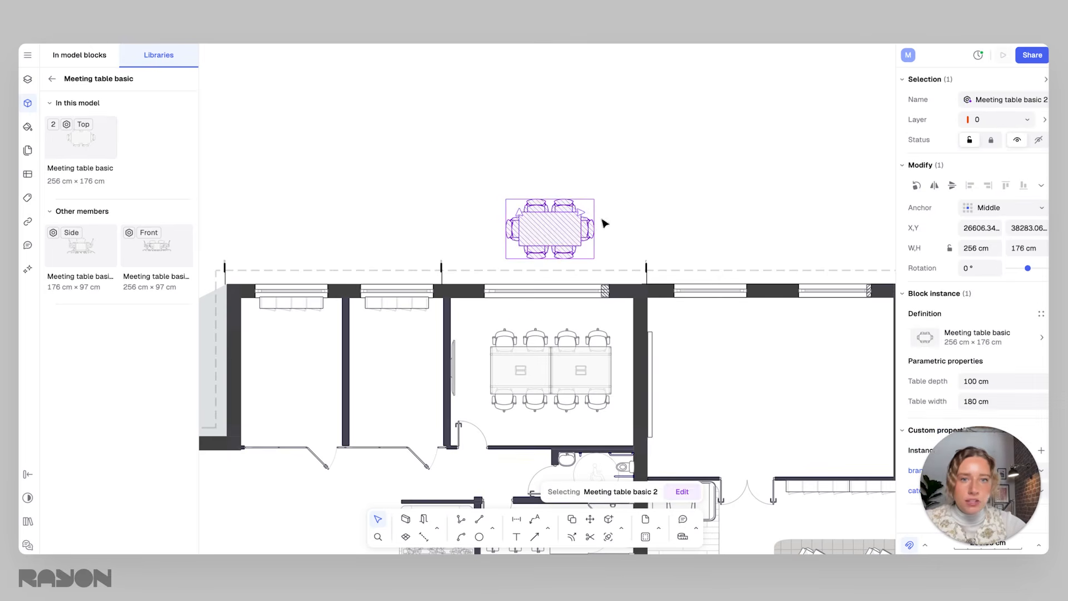
pyautogui.click(568, 348)
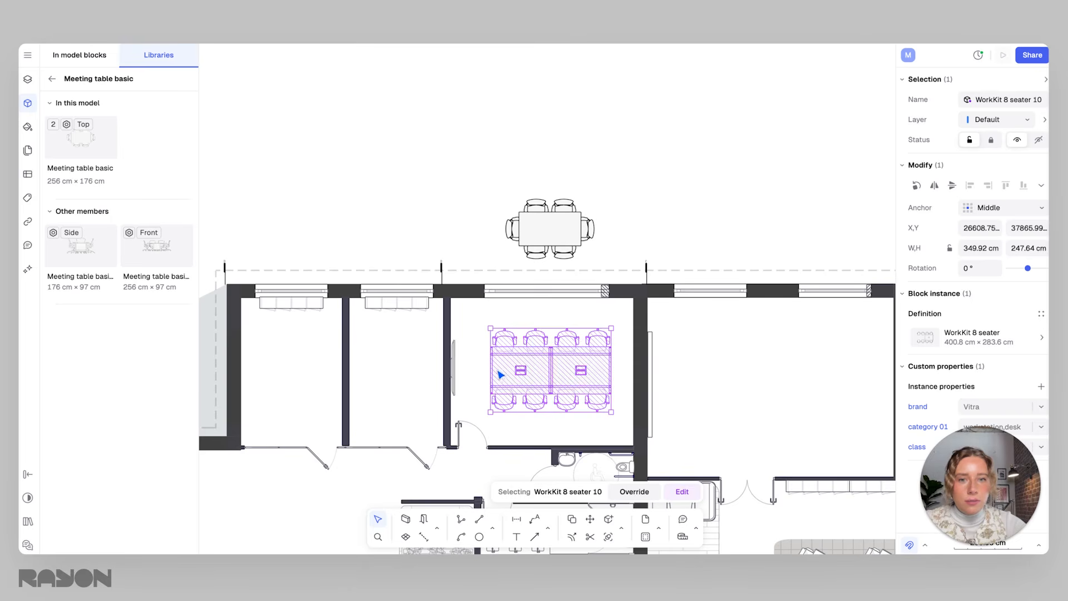
pyautogui.moveTo(491, 369)
pyautogui.mouseDown()
pyautogui.moveTo(565, 369)
pyautogui.moveTo(316, 369)
pyautogui.moveTo(505, 372)
pyautogui.mouseUp()
# Step: Try stretching the parametric meeting table's width and depth with its resize handles
pyautogui.click(560, 240)
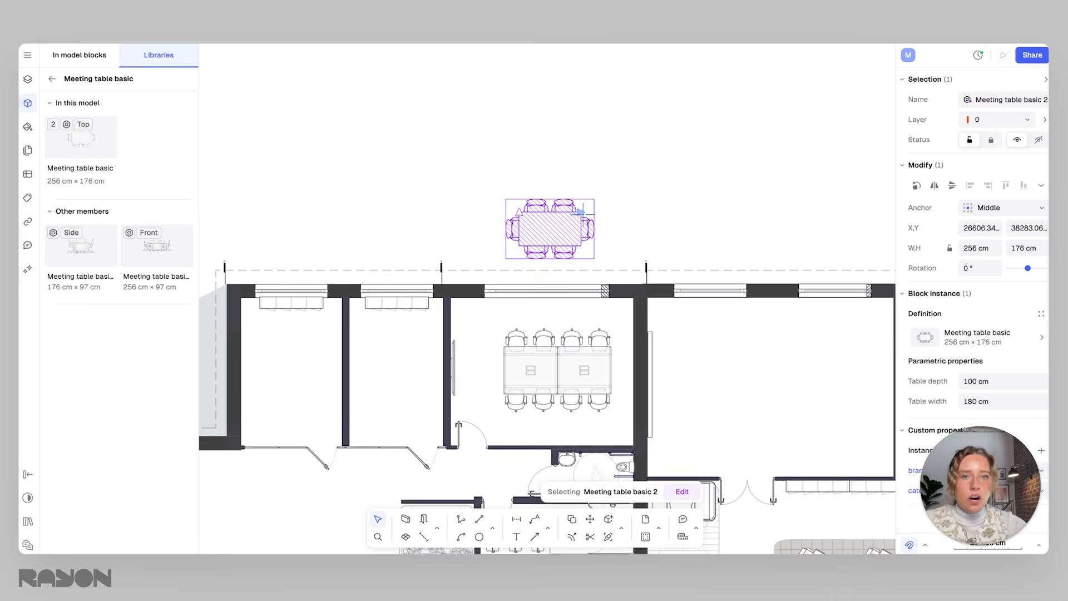
pyautogui.scroll(1, 578, 216)
pyautogui.moveTo(600, 216); pyautogui.dragTo(771, 217)
pyautogui.moveTo(506, 212); pyautogui.dragTo(507, 196)
# Step: Move the parametric meeting table into the narrow room next to the large meeting room and rotate it 90°
pyautogui.moveTo(674, 201); pyautogui.dragTo(405, 362)
pyautogui.moveTo(405, 362); pyautogui.dragTo(563, 307, button='middle')
pyautogui.moveTo(490, 307); pyautogui.dragTo(490, 324)
pyautogui.moveTo(610, 380); pyautogui.dragTo(575, 281)
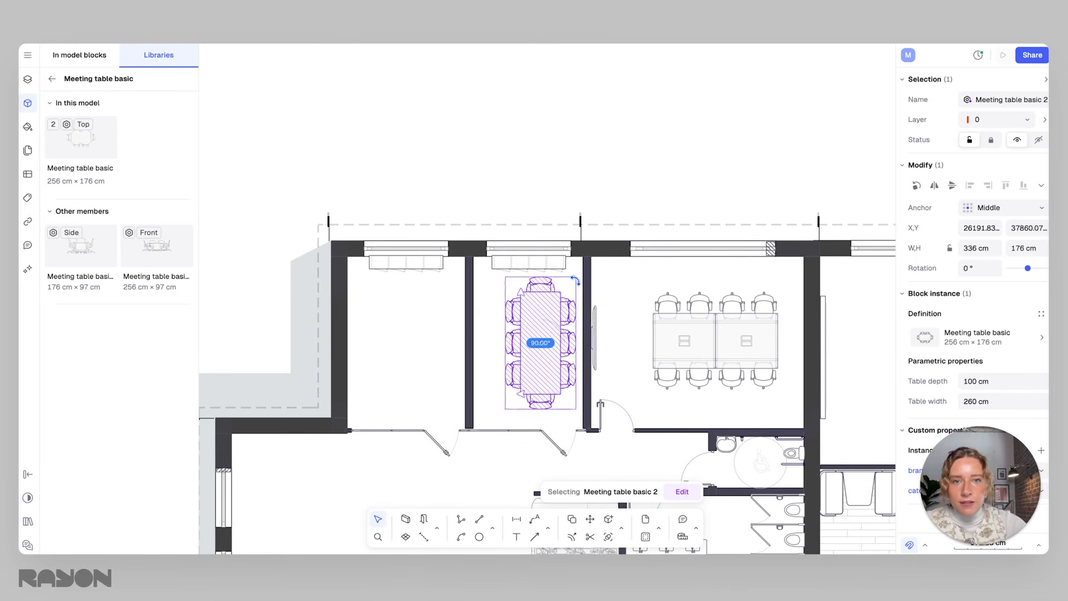
# Step: Move the table to the outer narrow room with a table width of 180 cm, and copy it into the adjacent narrow room
pyautogui.moveTo(515, 309); pyautogui.dragTo(385, 287)
pyautogui.moveTo(387, 309); pyautogui.dragTo(387, 312)
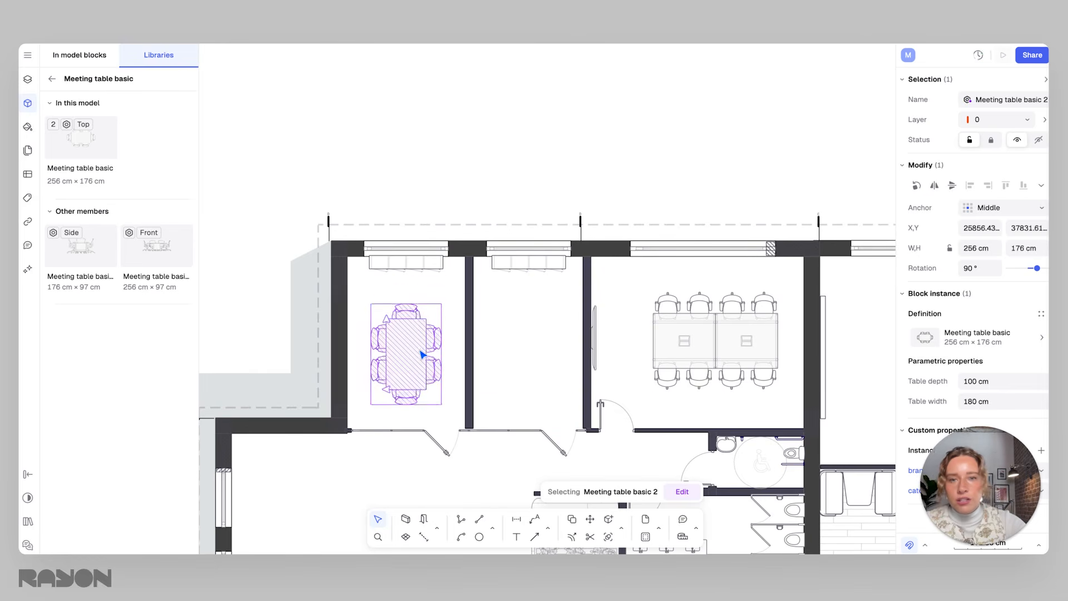
pyautogui.moveTo(422, 352); pyautogui.dragTo(528, 349)
# Step: Replace the WorkKit 8 seater in the large meeting room with a copy of the parametric meeting table
pyautogui.click(678, 316)
pyautogui.press('Delete')
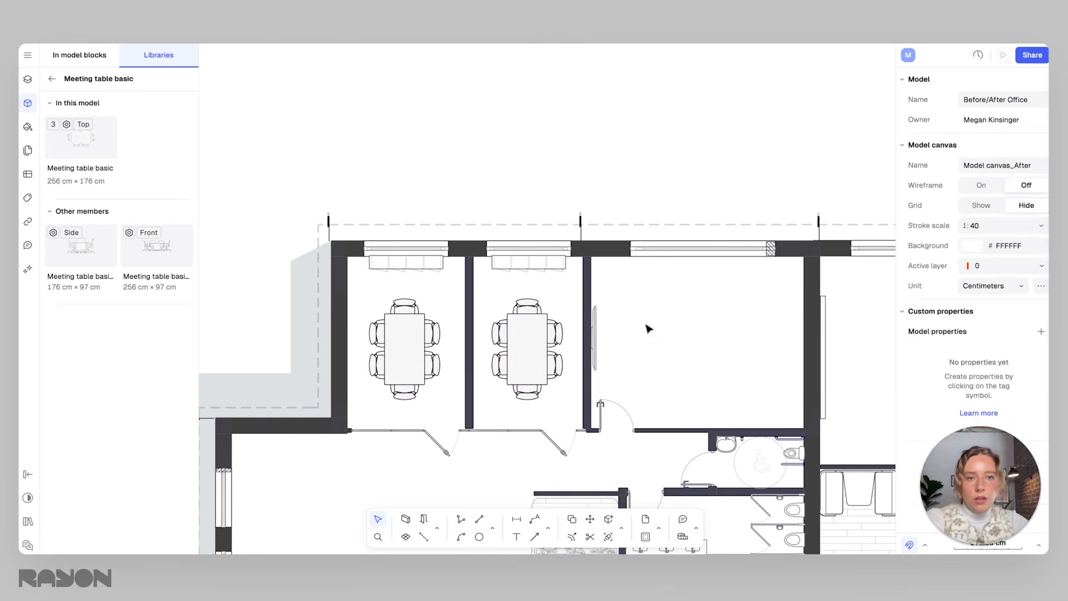
pyautogui.click(538, 355)
pyautogui.keyDown('alt'); pyautogui.moveTo(555, 355); pyautogui.dragTo(725, 336); pyautogui.keyUp('alt')
# Step: Rotate the copied table to 0° and enlarge it to 340 cm wide and 137.75 cm deep within the large meeting room
pyautogui.moveTo(736, 386); pyautogui.dragTo(659, 360)
pyautogui.moveTo(781, 319); pyautogui.dragTo(751, 328)
pyautogui.moveTo(633, 318); pyautogui.dragTo(675, 333)
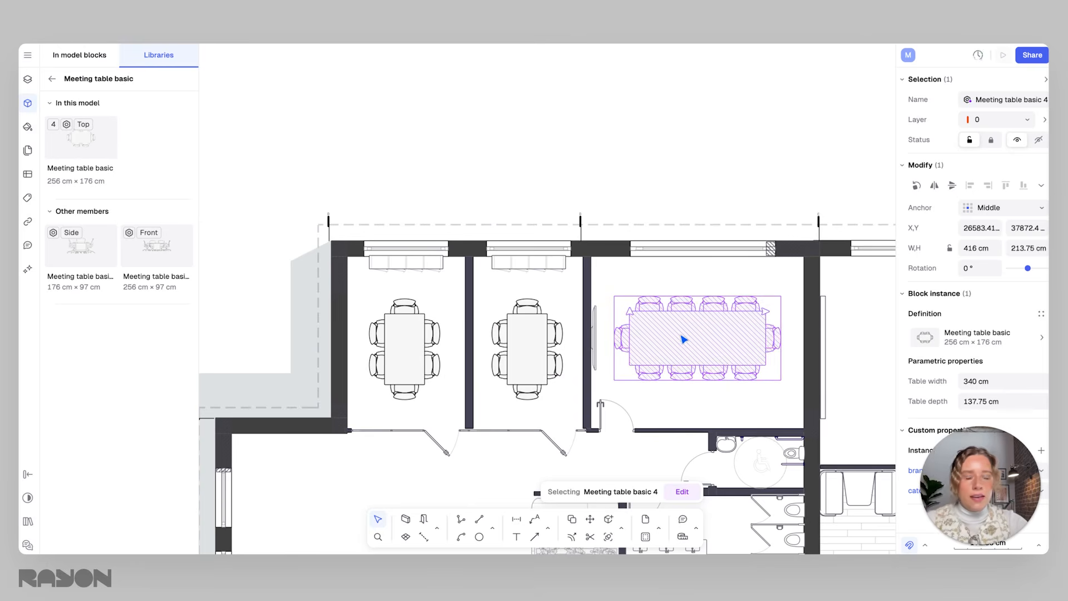
pyautogui.click(710, 387)
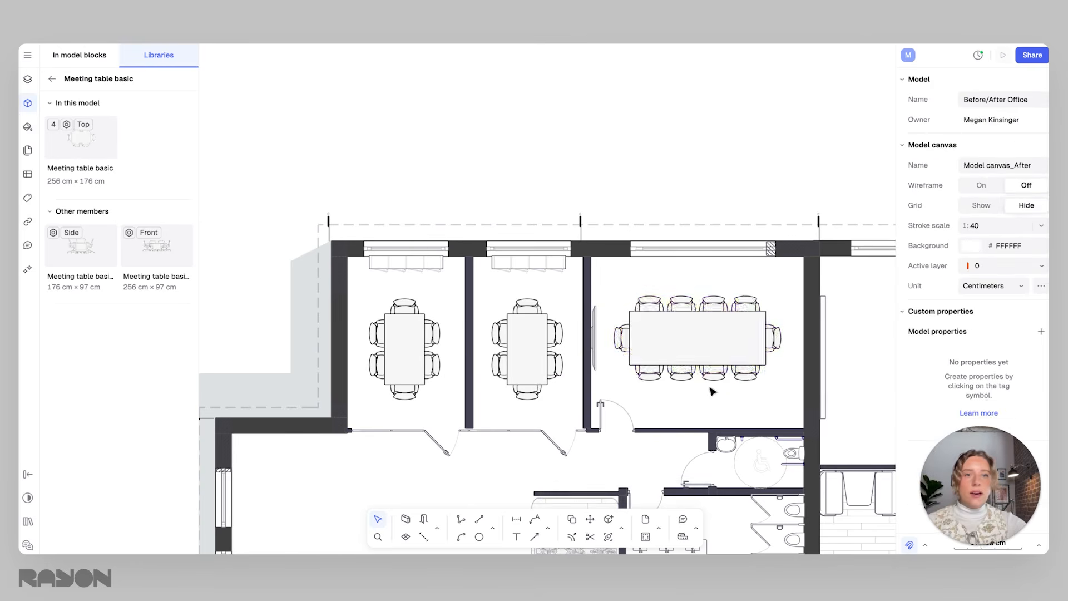
pyautogui.click(534, 341)
pyautogui.click(716, 284)
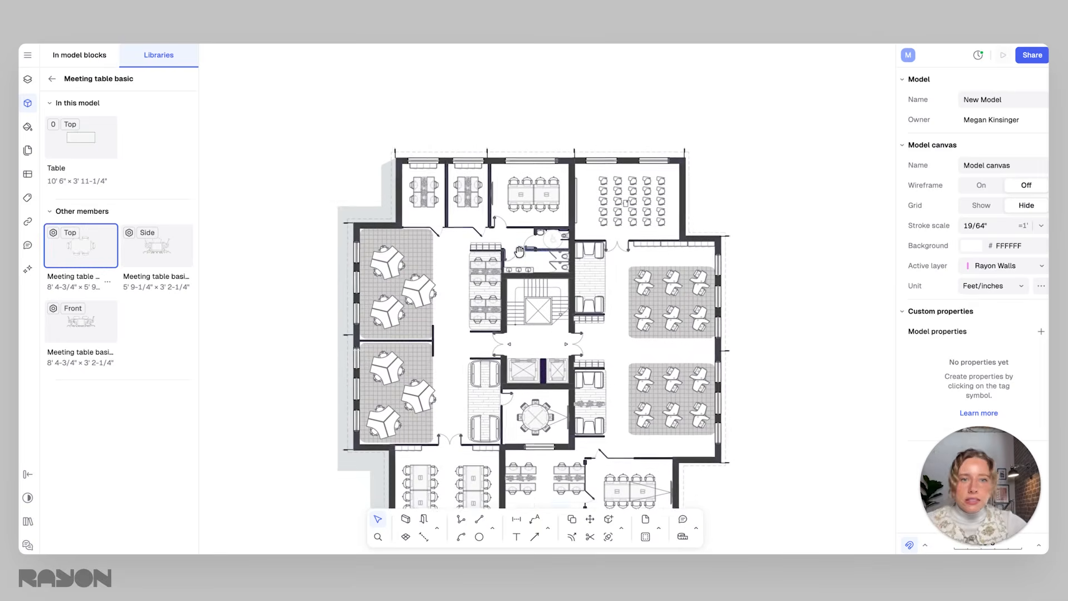
# Step: Examine the furnished office floor plan in New Model and select a WorkKit 8 seater in the lower workroom
pyautogui.scroll(3, 670, 306)
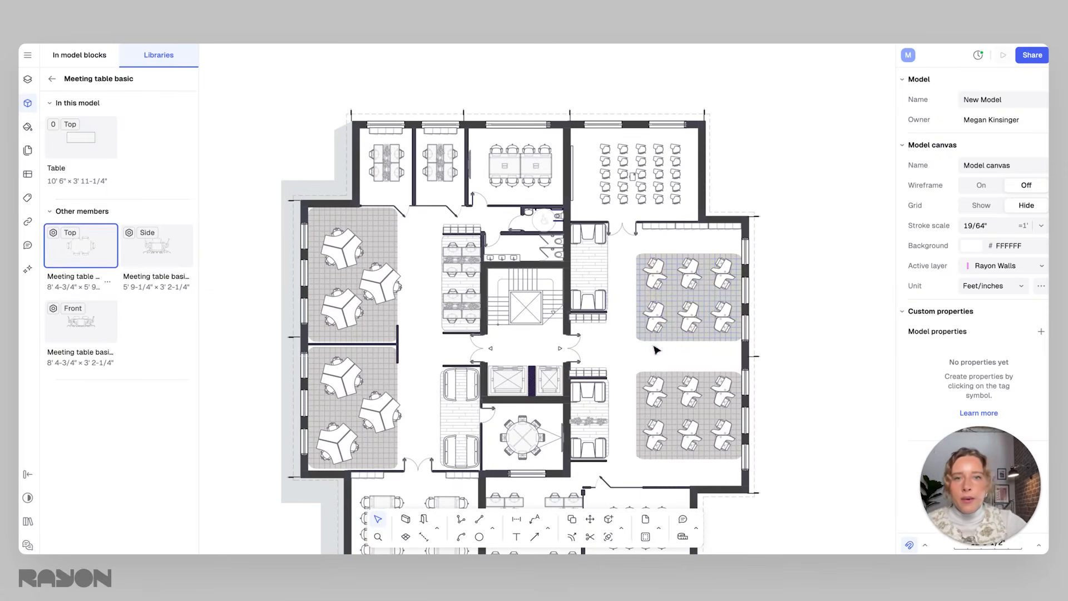
pyautogui.scroll(-1, 601, 308)
pyautogui.scroll(2, 595, 248)
pyautogui.scroll(-2, 590, 255)
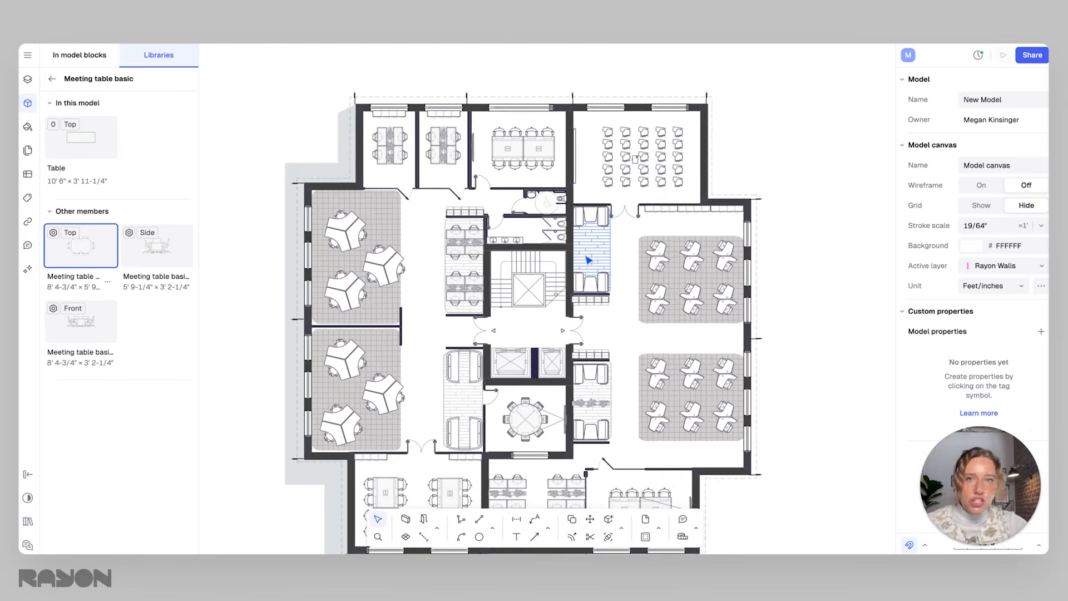
pyautogui.scroll(2, 587, 267)
pyautogui.scroll(-5, 613, 282)
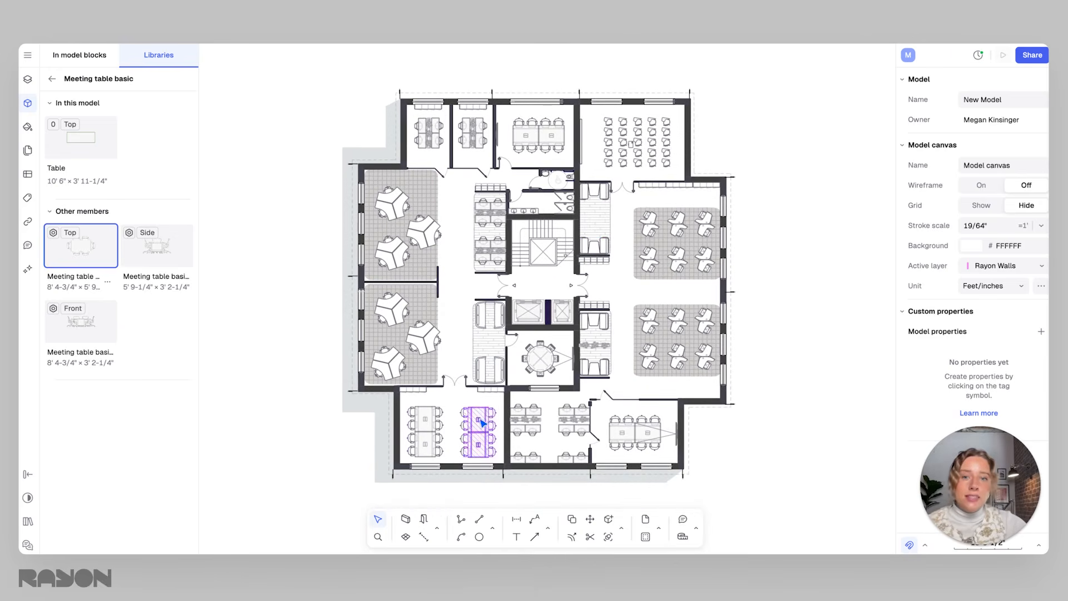
pyautogui.click(472, 420)
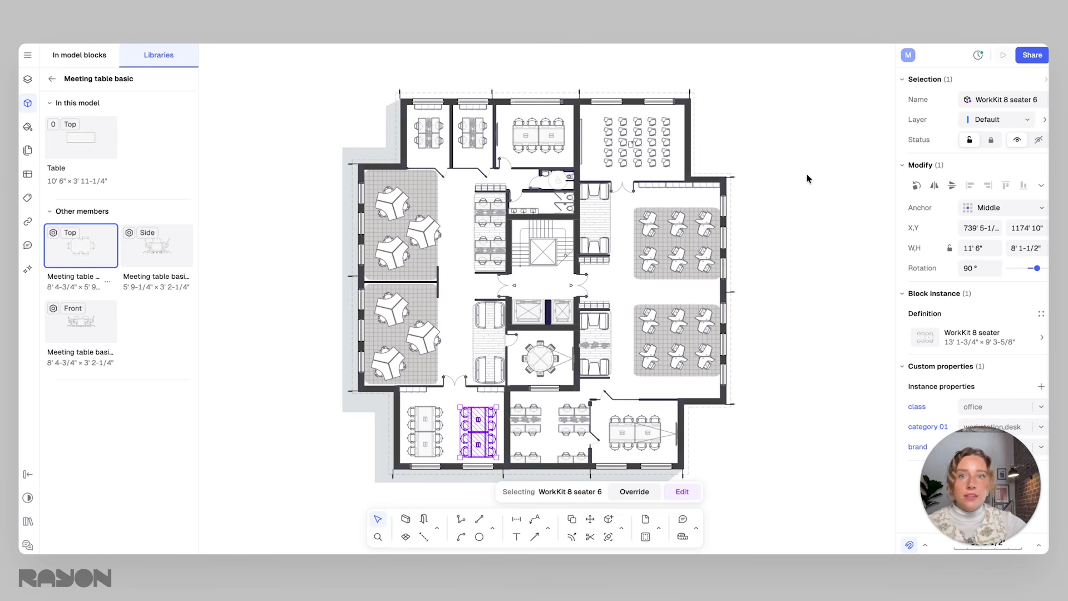
# Step: Review the model's access, library and template sharing options, then reopen the Rayon AI assistant
pyautogui.click(1036, 56)
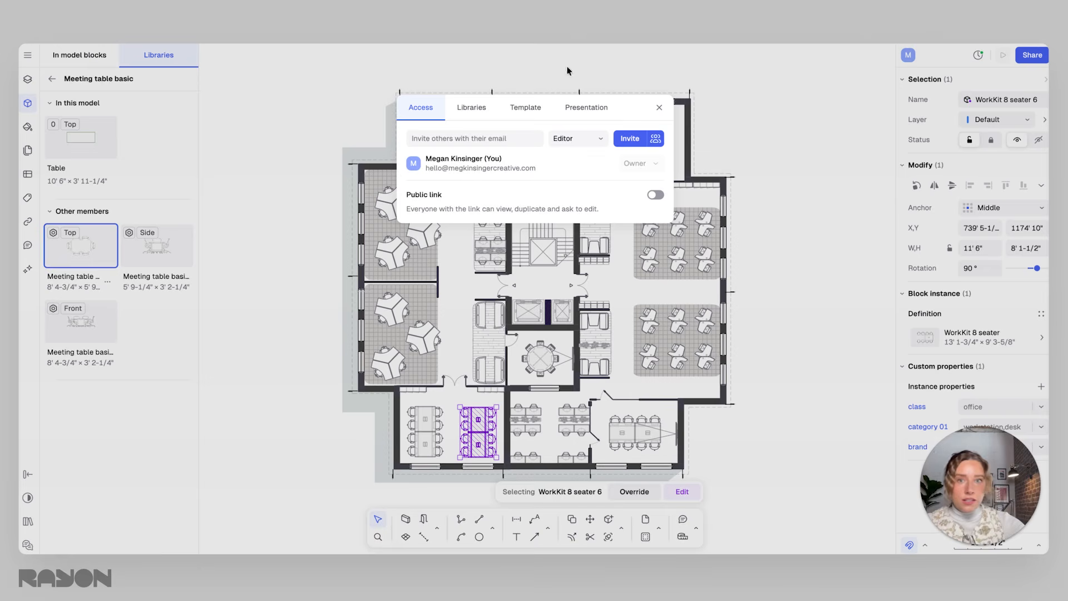
pyautogui.click(473, 109)
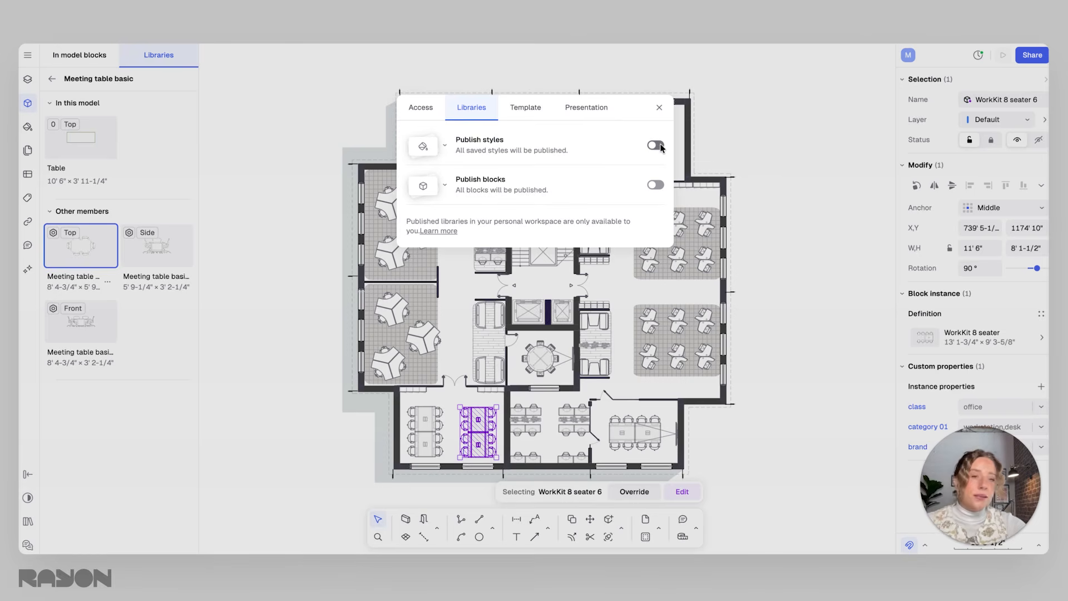
pyautogui.click(529, 108)
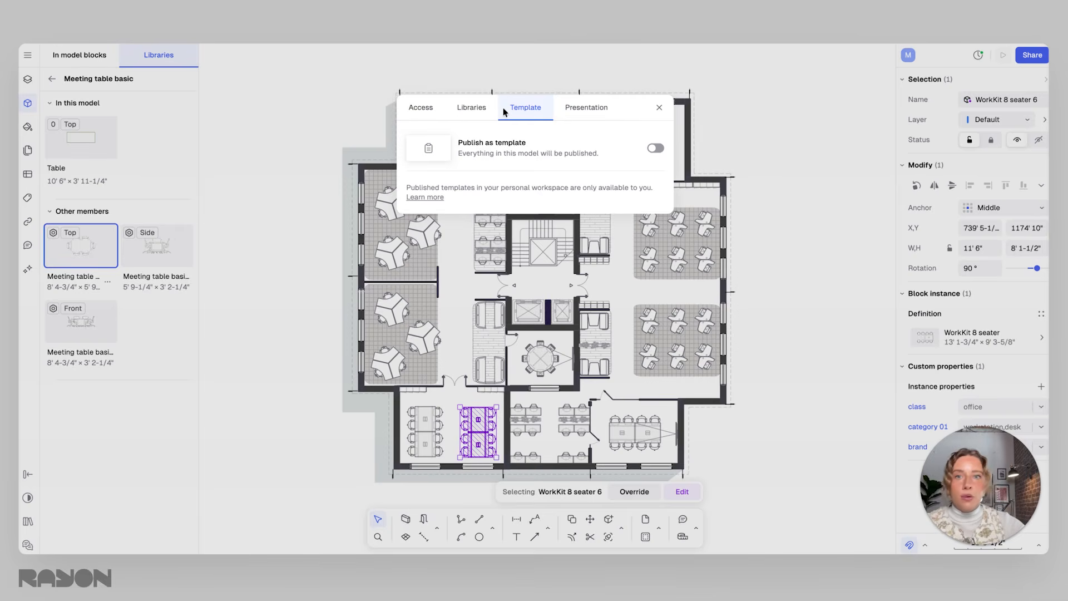
pyautogui.click(659, 108)
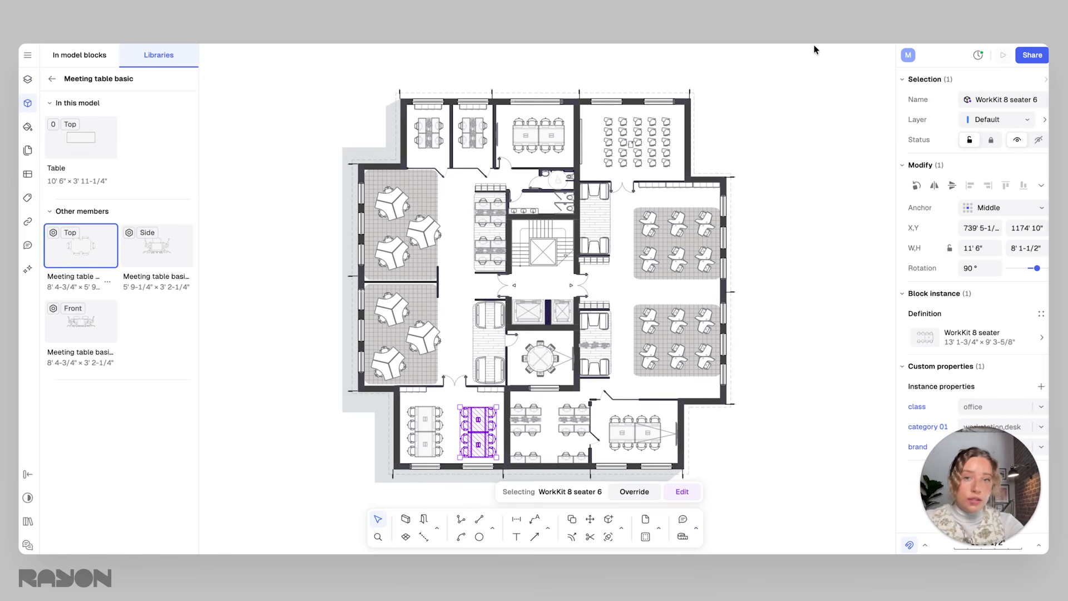
pyautogui.click(27, 270)
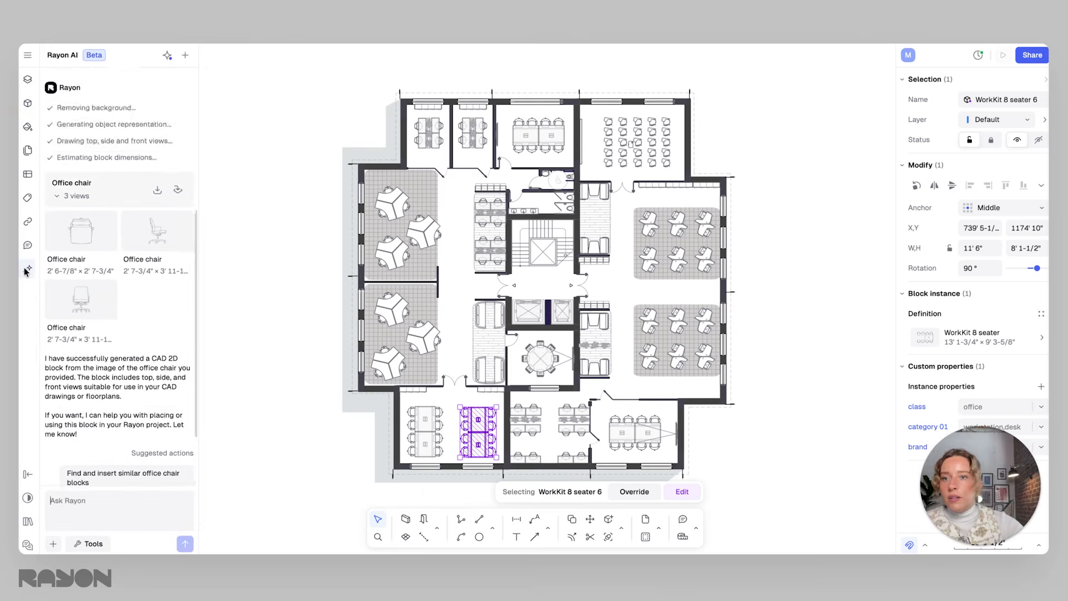
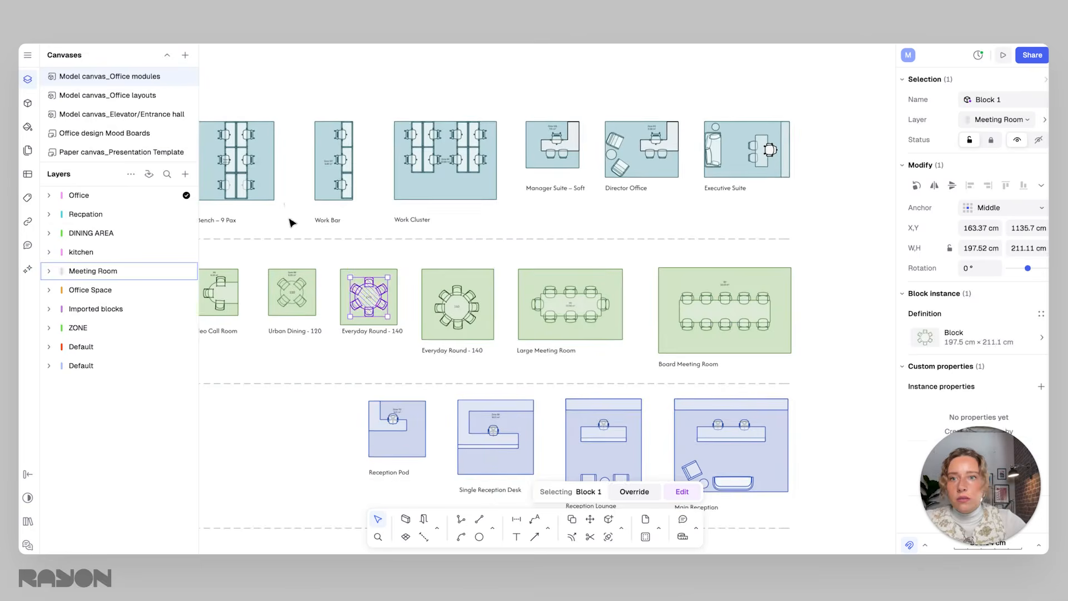
# Step: View the Office design Mood Boards canvas of the Office Template model
pyautogui.click(307, 253)
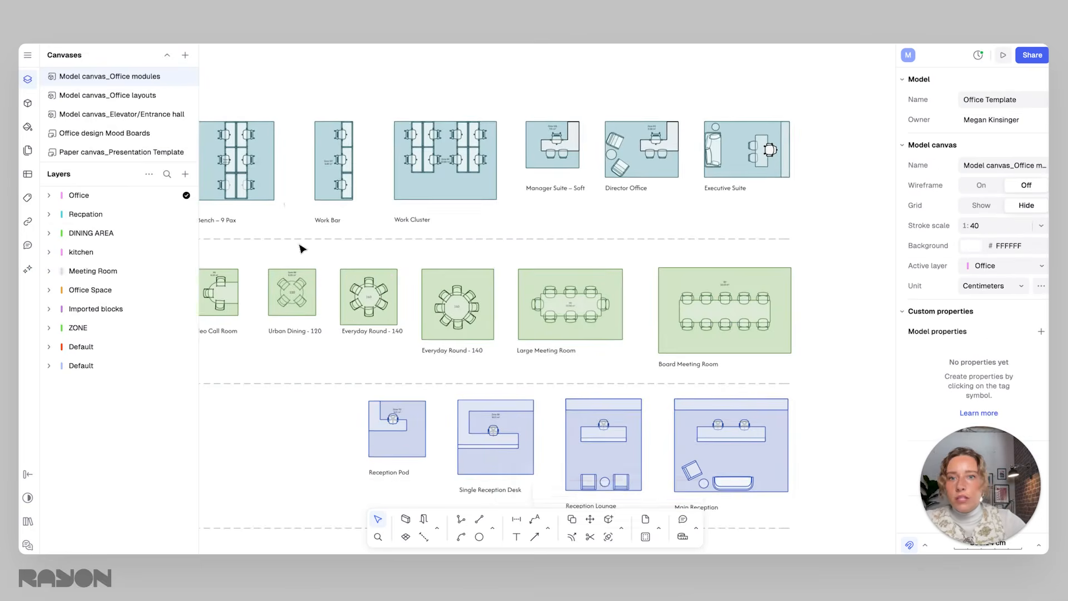
pyautogui.scroll(-2, 417, 275)
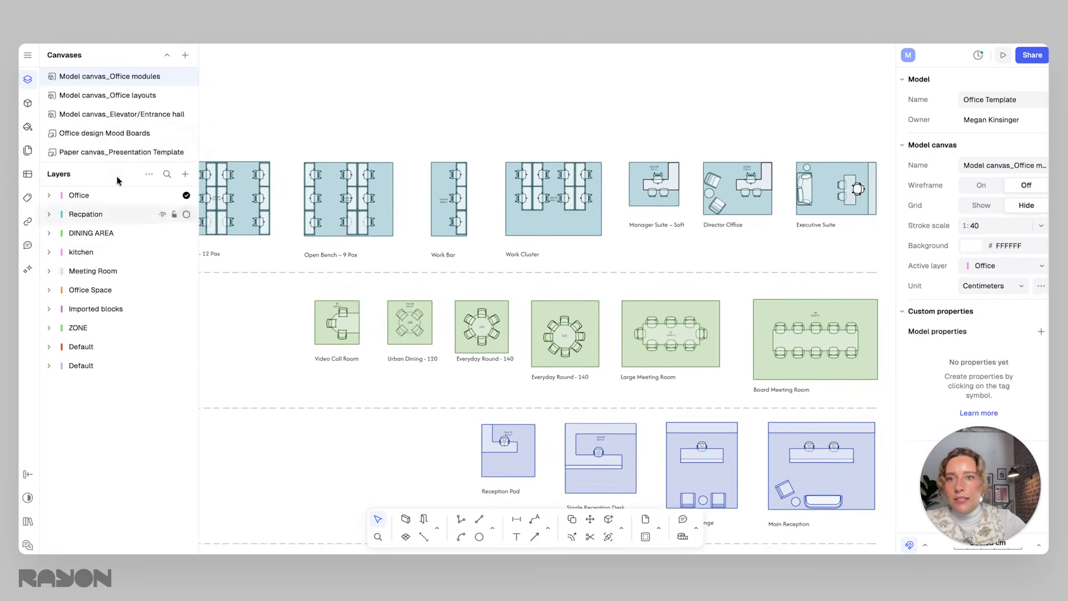
pyautogui.click(75, 134)
pyautogui.scroll(5, 490, 294)
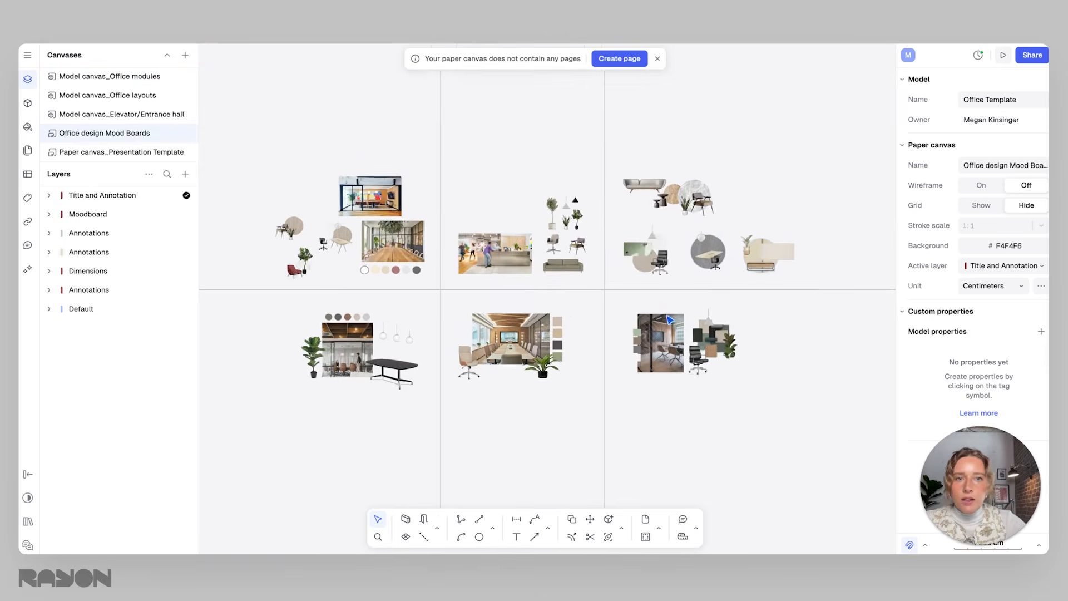
pyautogui.moveTo(448, 278); pyautogui.dragTo(482, 306, button='middle')
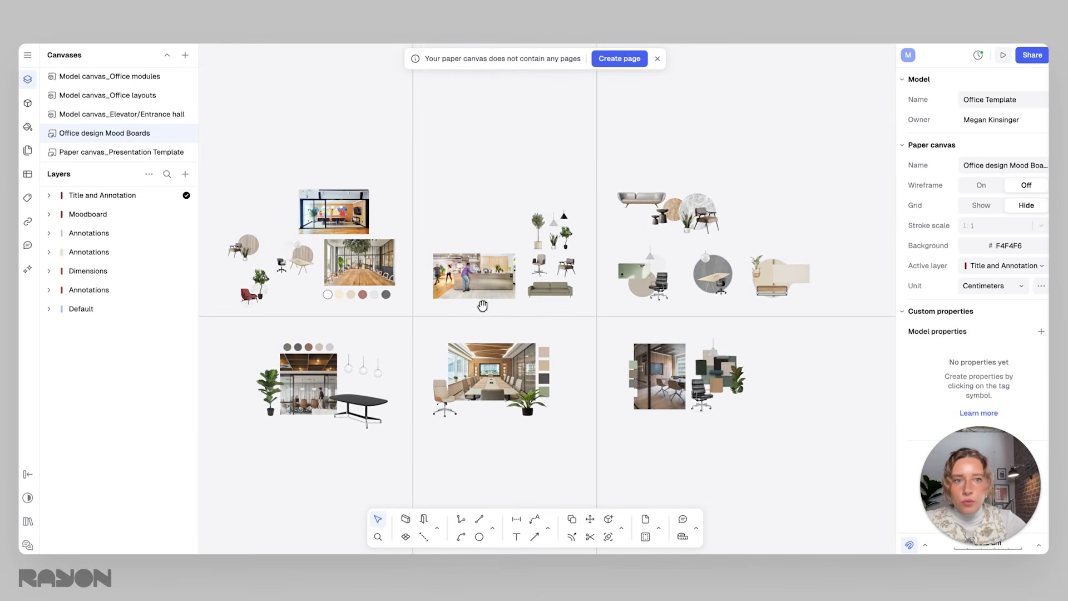
# Step: Copy the mood board with the glass-walled meeting room, potted plant, pendant lamps and black table from the Office design Mood Boards canvas
pyautogui.scroll(1, 471, 316)
pyautogui.scroll(1, 494, 299)
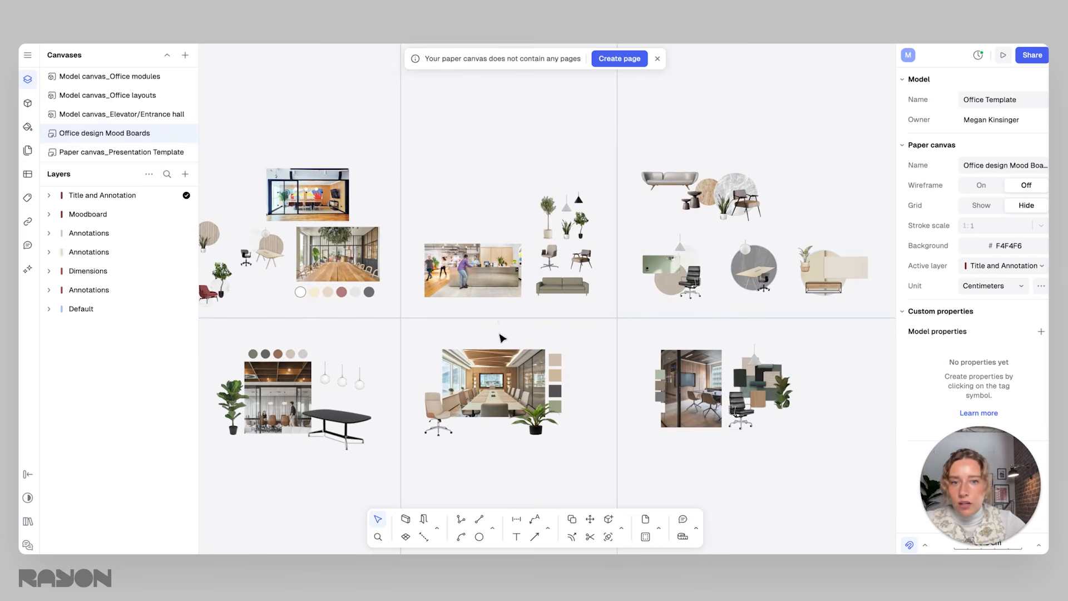
pyautogui.moveTo(394, 400); pyautogui.dragTo(485, 359, button='middle')
pyautogui.scroll(8, 483, 358)
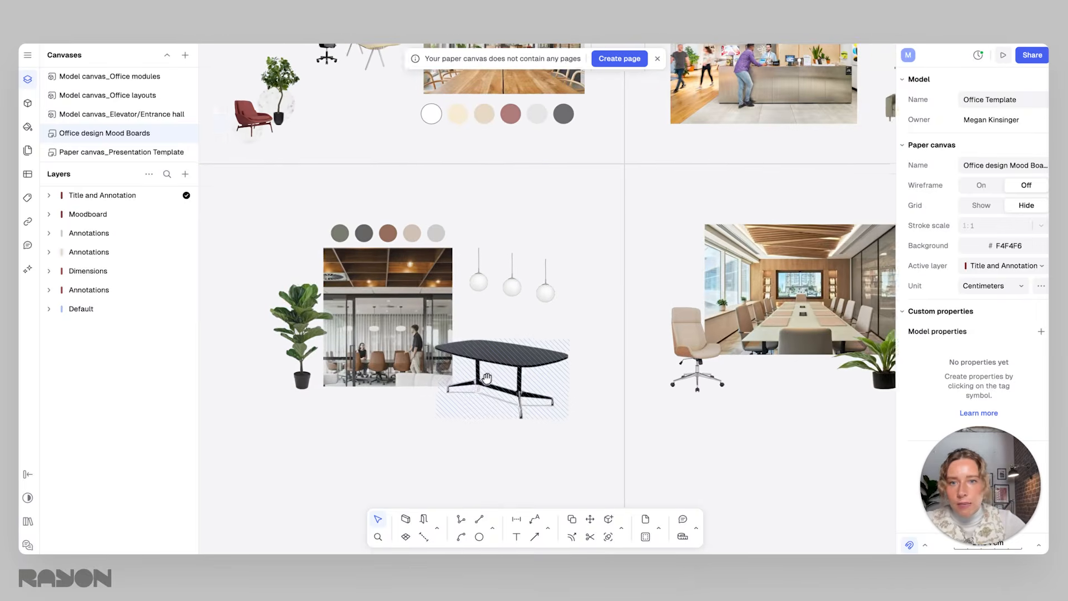
pyautogui.moveTo(604, 440); pyautogui.dragTo(248, 188)
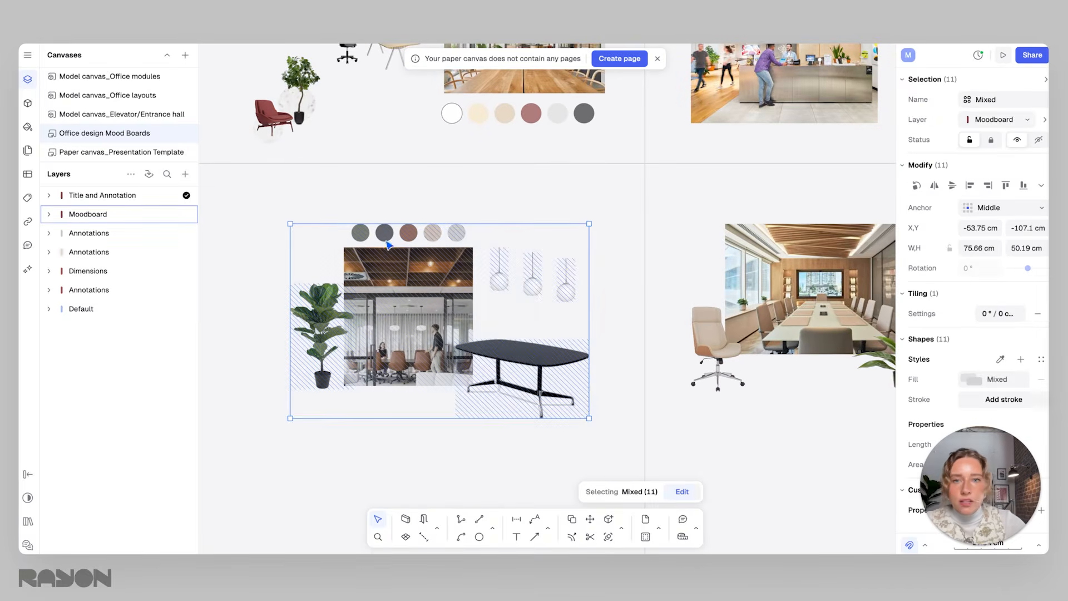
pyautogui.rightClick(421, 298)
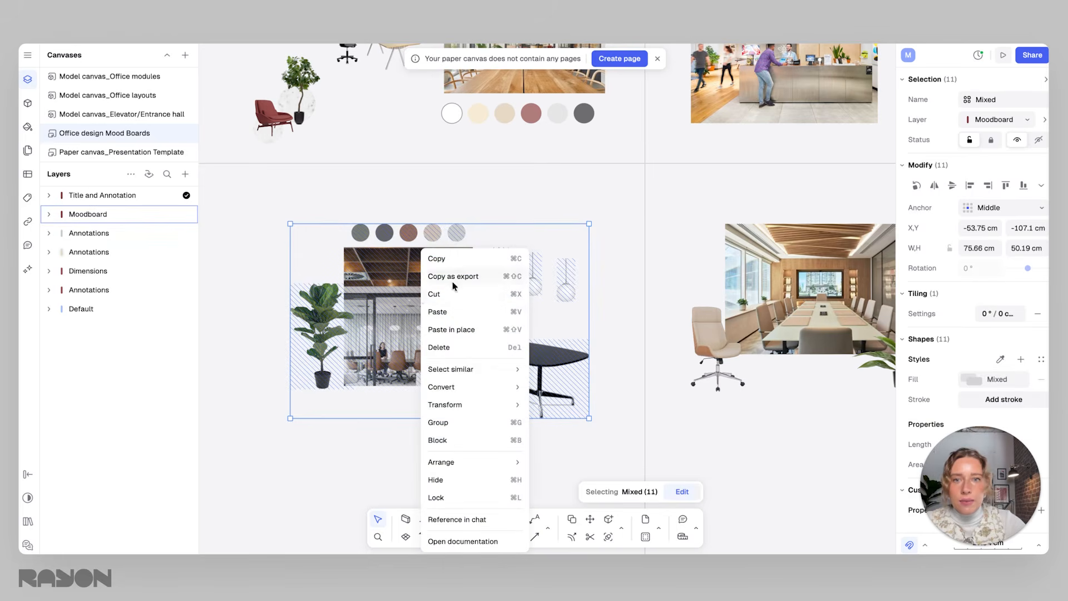
pyautogui.press('Escape')
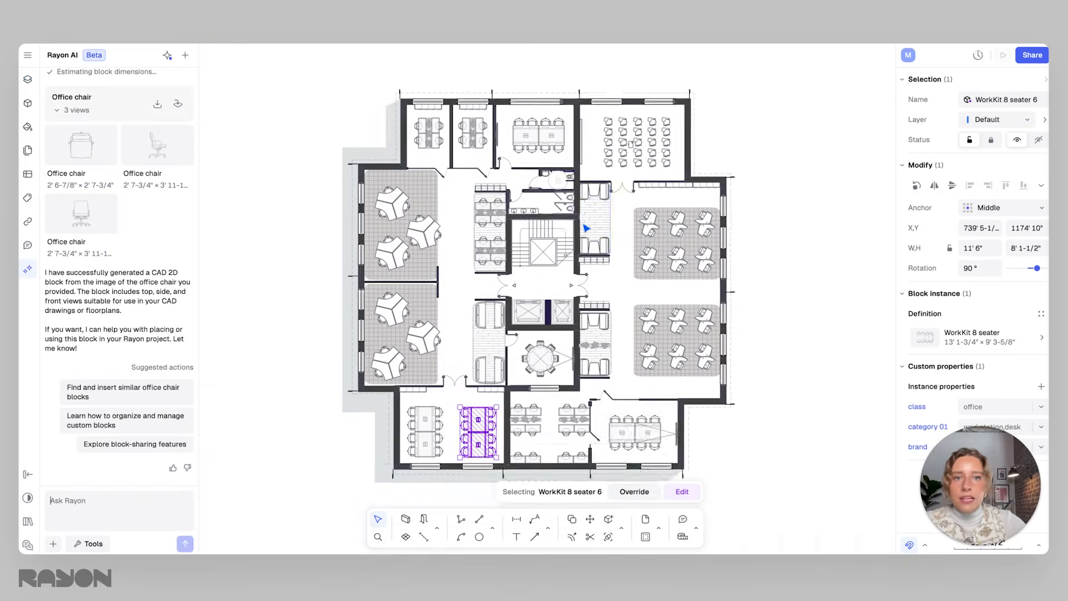
# Step: Paste the copied mood board into the New Model canvas and move it to the empty area east of the floor plan
pyautogui.hscroll(4, 440, 334)
pyautogui.rightClick(749, 186)
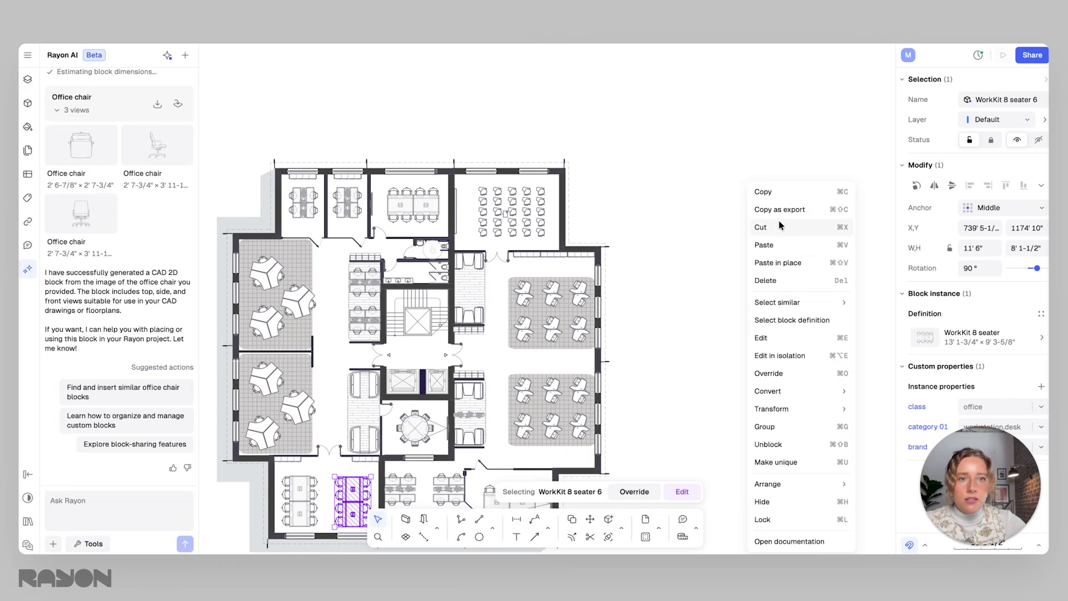
pyautogui.click(764, 244)
pyautogui.scroll(3, 596, 297)
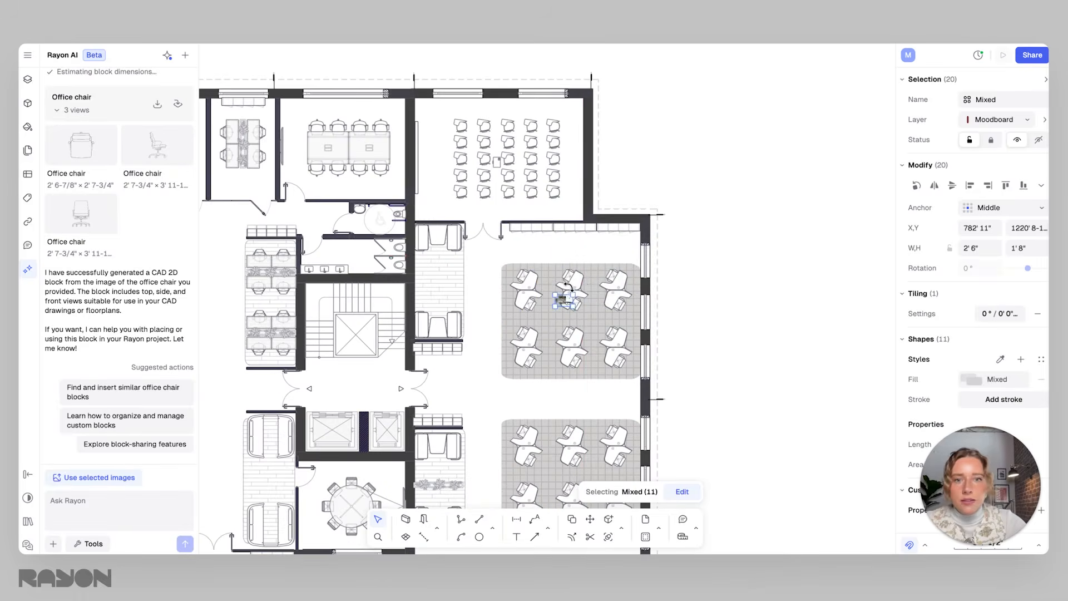
pyautogui.scroll(-2, 775, 292)
pyautogui.moveTo(775, 292); pyautogui.dragTo(522, 272, button='middle')
pyautogui.moveTo(426, 240); pyautogui.dragTo(683, 312)
# Step: Enlarge the pasted mood board to a readable size beside the floor plan, adjust its position and deselect it
pyautogui.scroll(-3, 667, 333)
pyautogui.moveTo(668, 332); pyautogui.dragTo(760, 317, button='middle')
pyautogui.click(854, 373)
pyautogui.moveTo(847, 364); pyautogui.dragTo(677, 216)
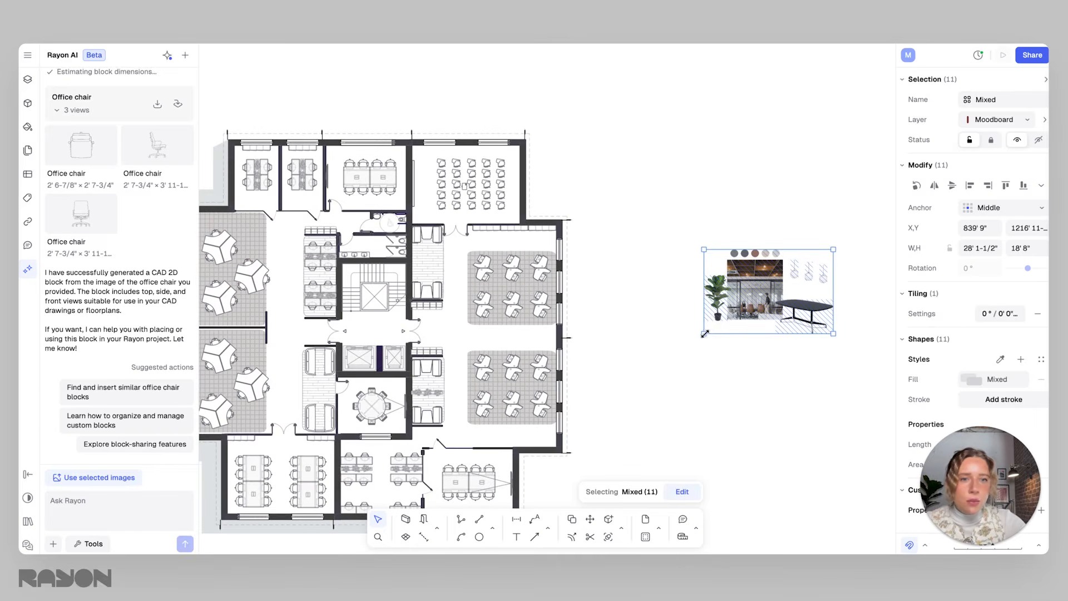
pyautogui.keyDown('shift'); pyautogui.moveTo(705, 334); pyautogui.dragTo(657, 359); pyautogui.keyUp('shift')
pyautogui.moveTo(710, 306); pyautogui.dragTo(742, 308)
pyautogui.click(705, 197)
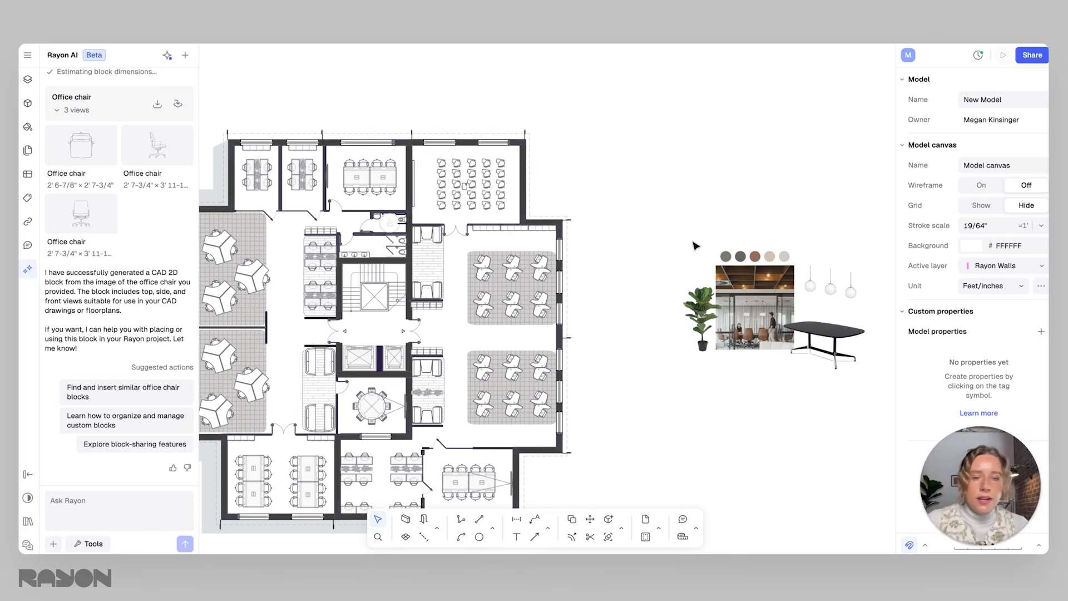
# Step: Attach a canvas screenshot to the AI chat, framing the floor plan's southwest part with the lower triple-desk room, sofas and 8-seater tables
pyautogui.moveTo(677, 230); pyautogui.dragTo(741, 238, button='middle')
pyautogui.scroll(-3, 757, 219)
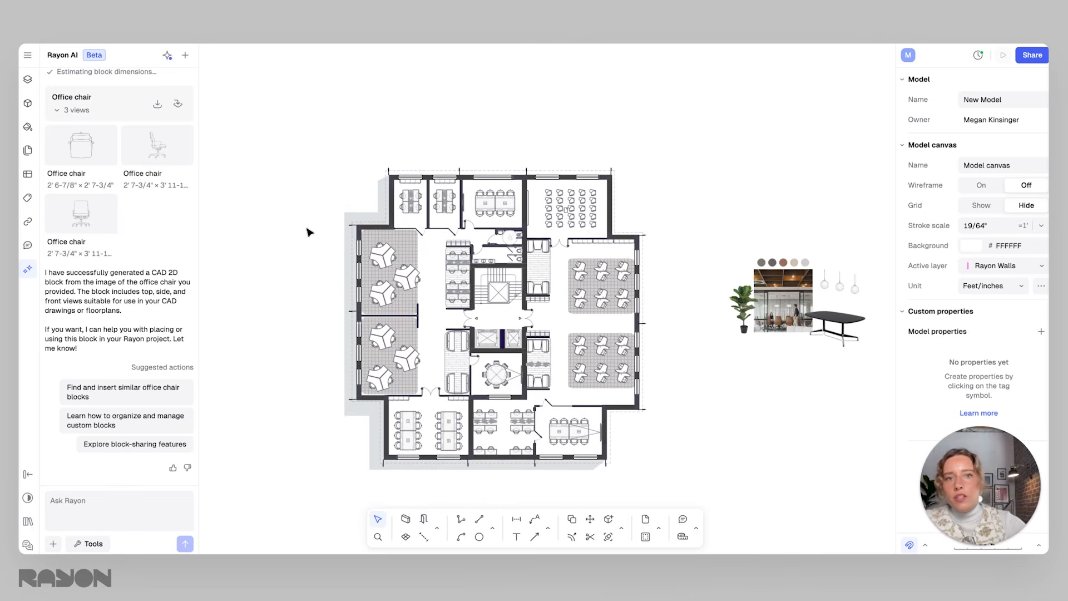
pyautogui.click(54, 545)
pyautogui.click(70, 521)
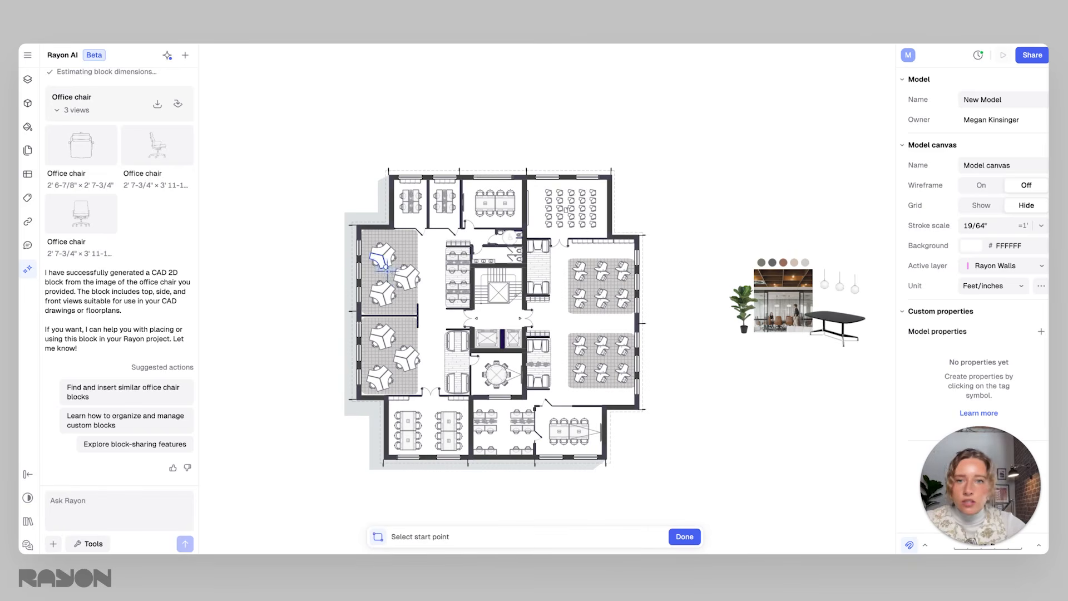
pyautogui.scroll(2, 358, 251)
pyautogui.scroll(5, 357, 250)
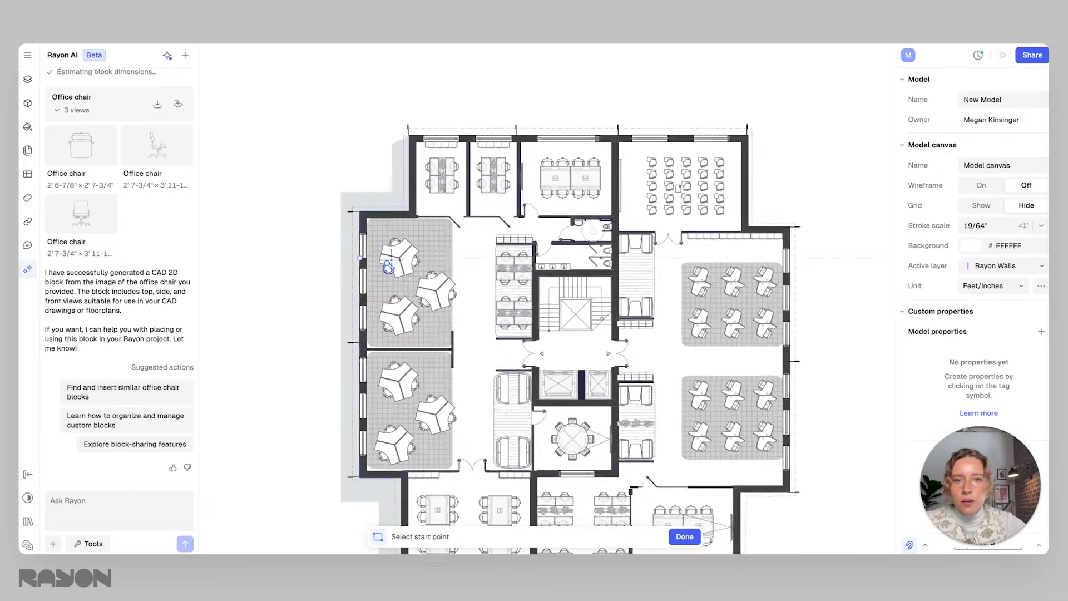
pyautogui.scroll(-5, 429, 255)
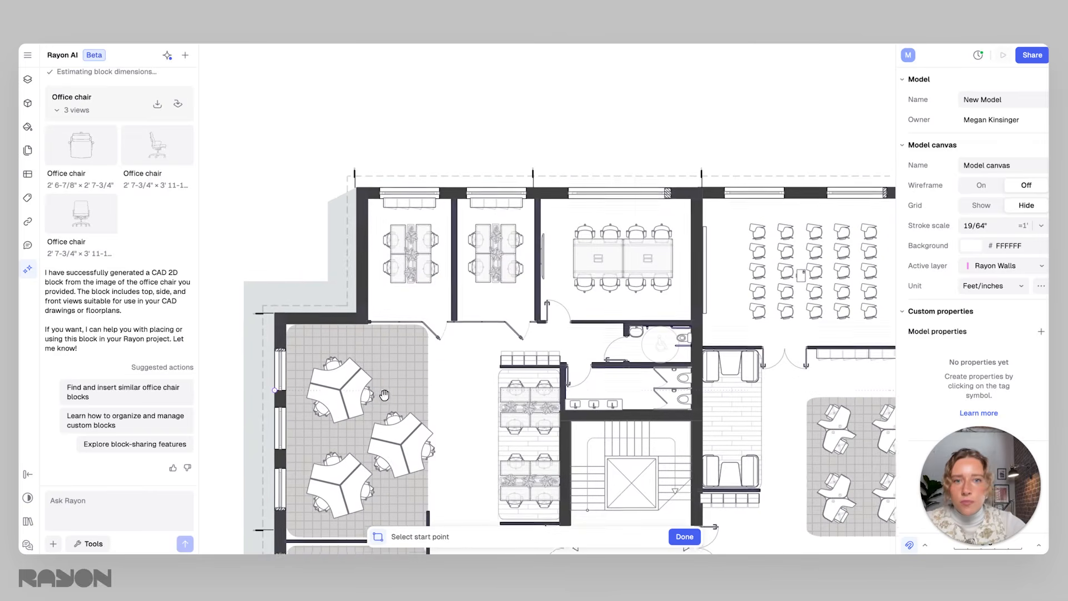
pyautogui.moveTo(421, 326); pyautogui.dragTo(153, 281, button='middle')
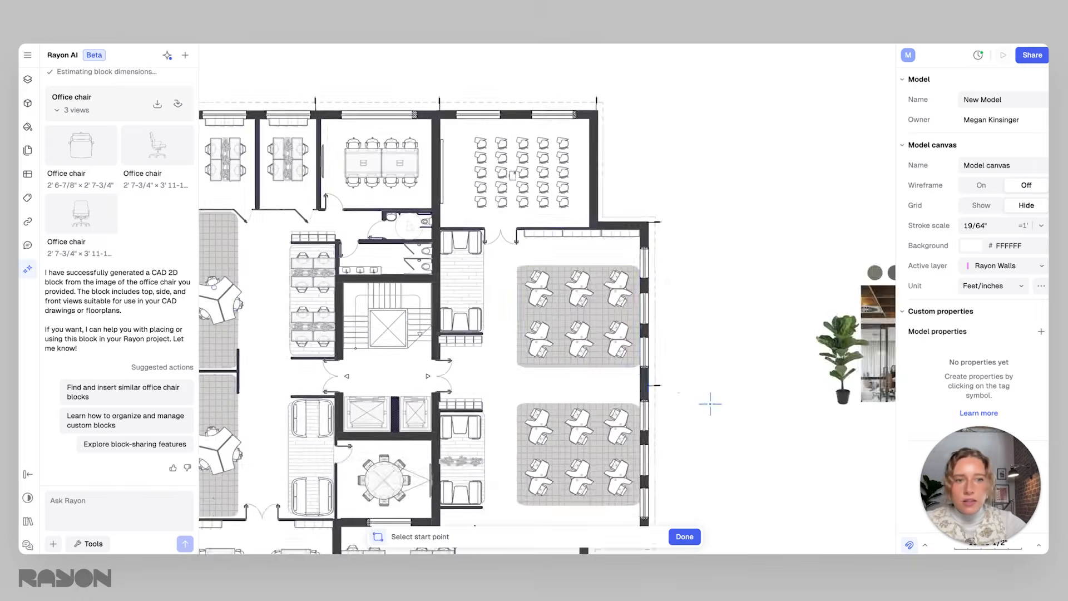
pyautogui.moveTo(708, 403); pyautogui.dragTo(419, 359, button='middle')
pyautogui.scroll(3, 648, 339)
pyautogui.scroll(-5, 647, 340)
pyautogui.moveTo(535, 364); pyautogui.dragTo(568, 267, button='middle')
pyautogui.scroll(1, 434, 413)
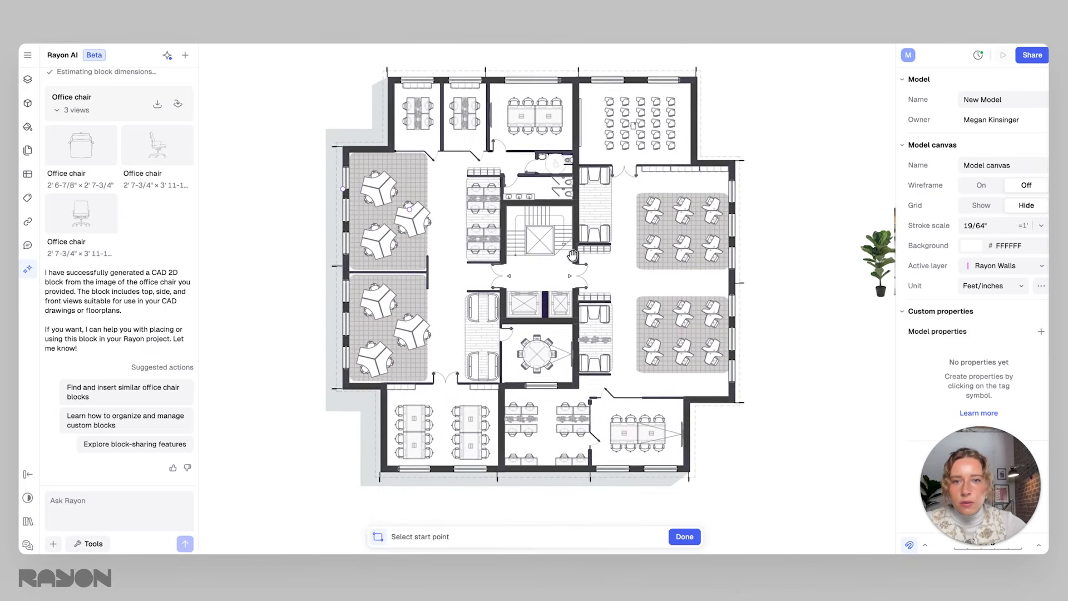
pyautogui.scroll(3, 433, 412)
pyautogui.scroll(-1, 434, 413)
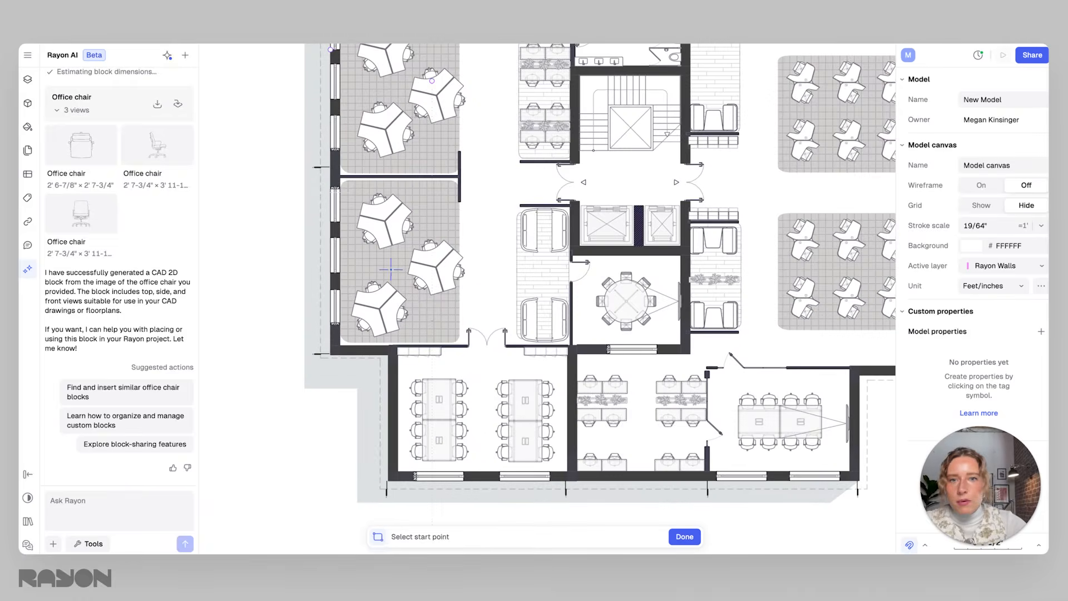
pyautogui.scroll(-2, 424, 309)
pyautogui.click(325, 212)
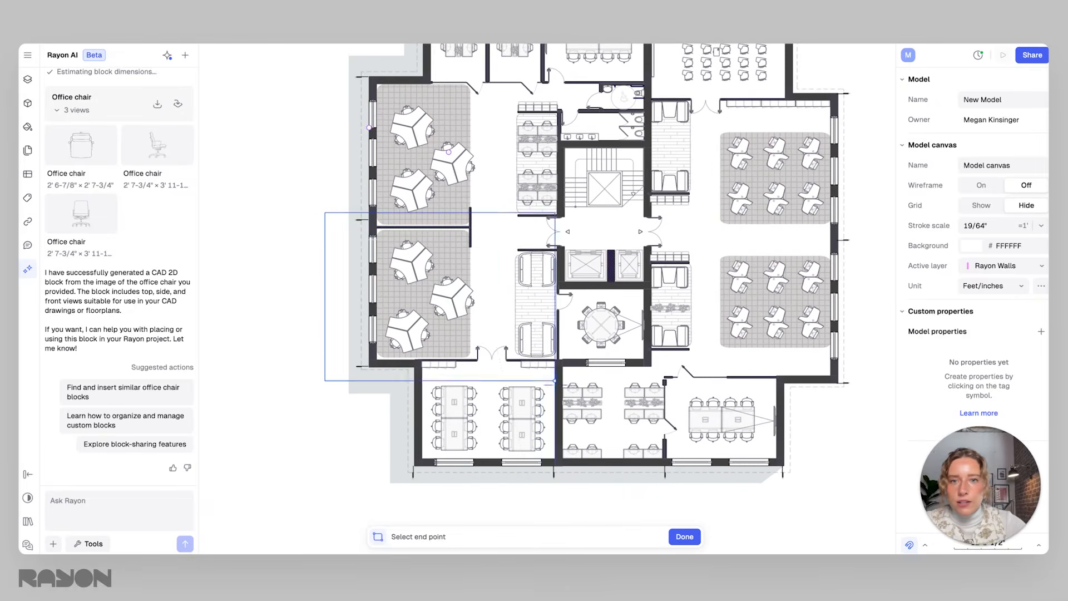
pyautogui.click(576, 493)
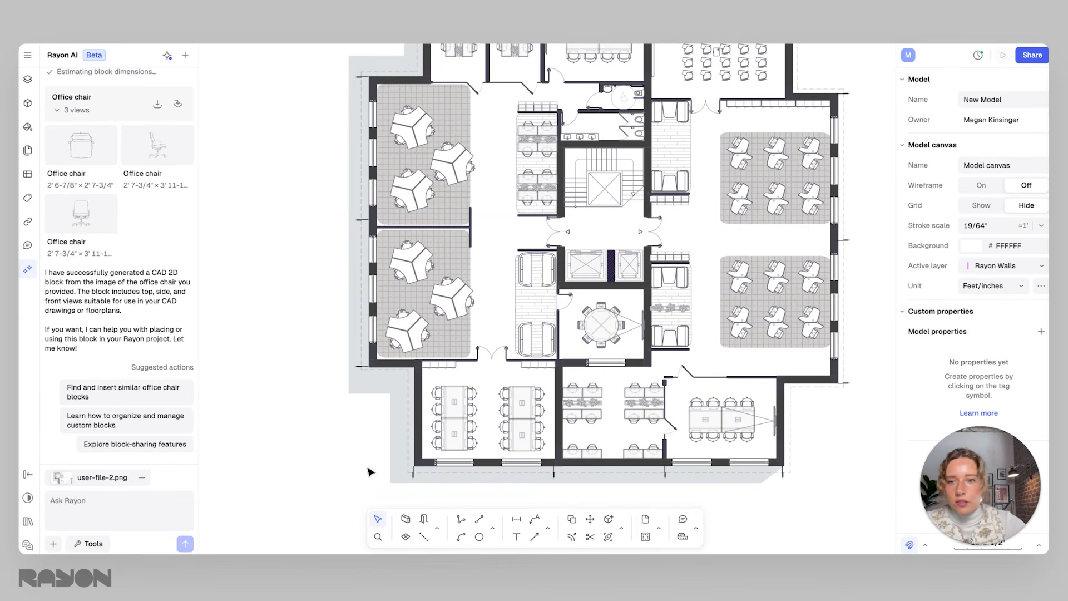
# Step: Attach a second canvas screenshot framing the whole mood board and choose the Generate axonometry workflow for the AI request
pyautogui.hscroll(10, 366, 359)
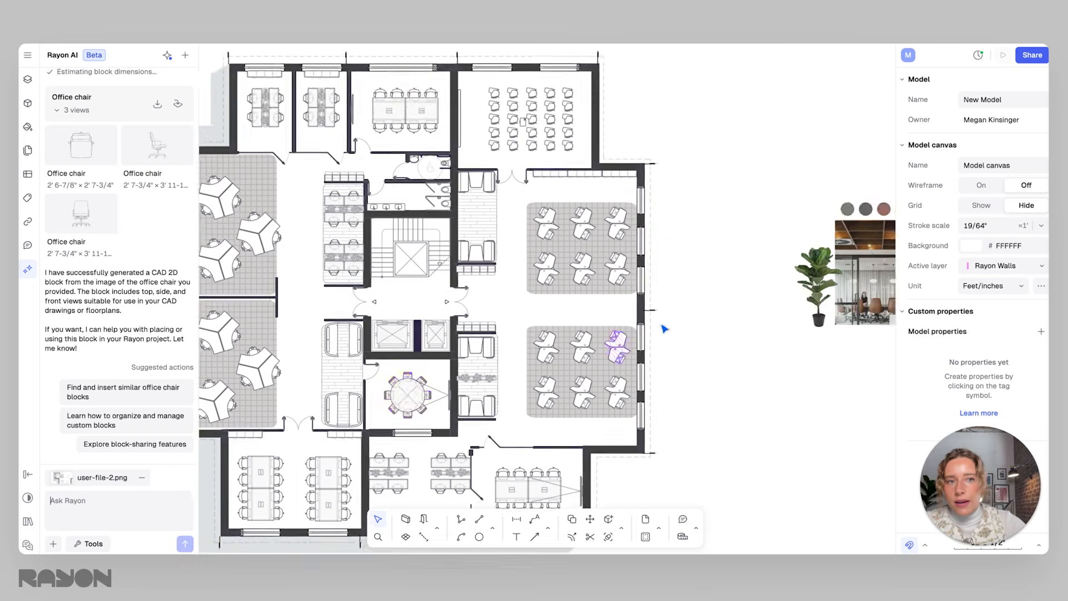
pyautogui.click(53, 543)
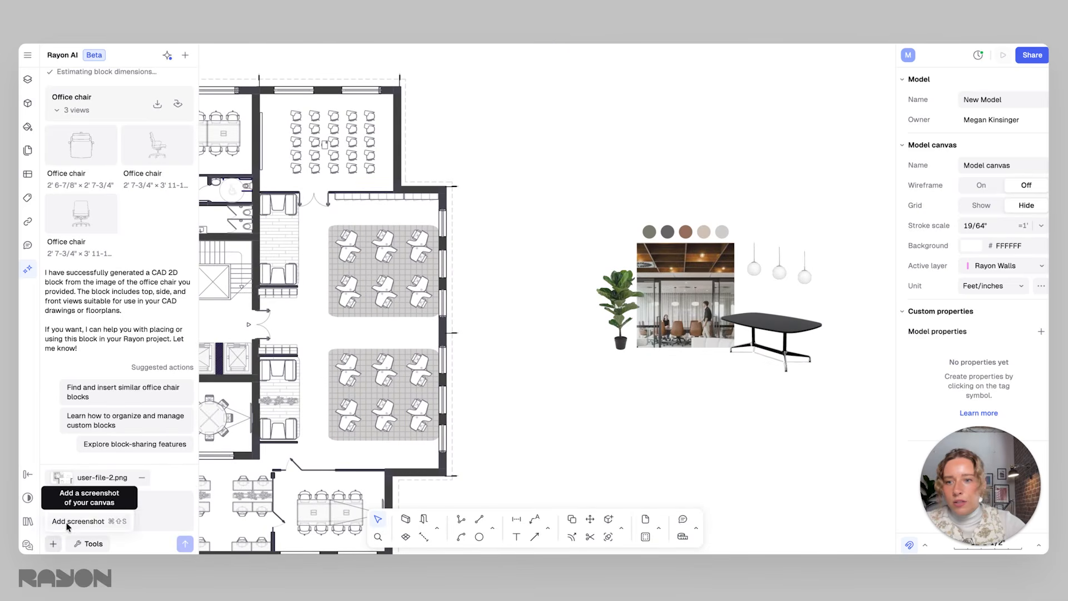
pyautogui.click(67, 521)
pyautogui.click(587, 204)
pyautogui.click(844, 393)
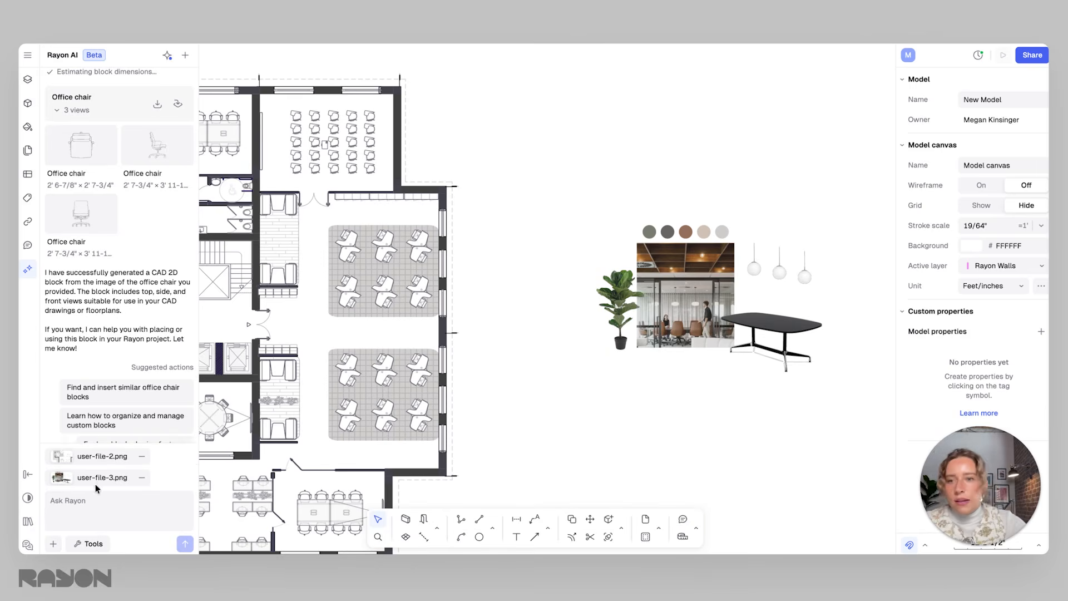
pyautogui.click(91, 545)
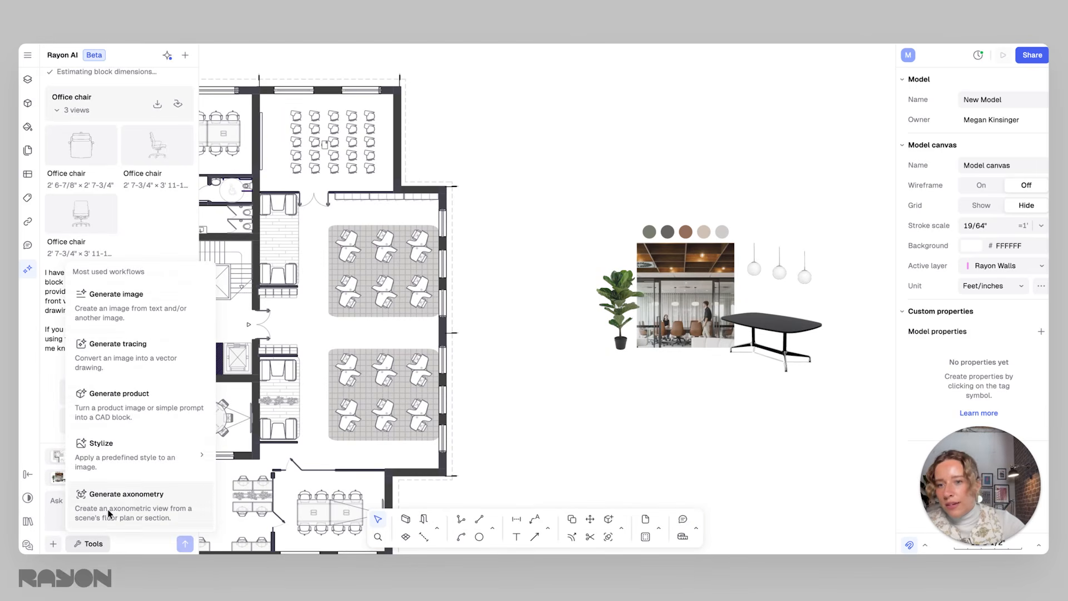
pyautogui.click(120, 500)
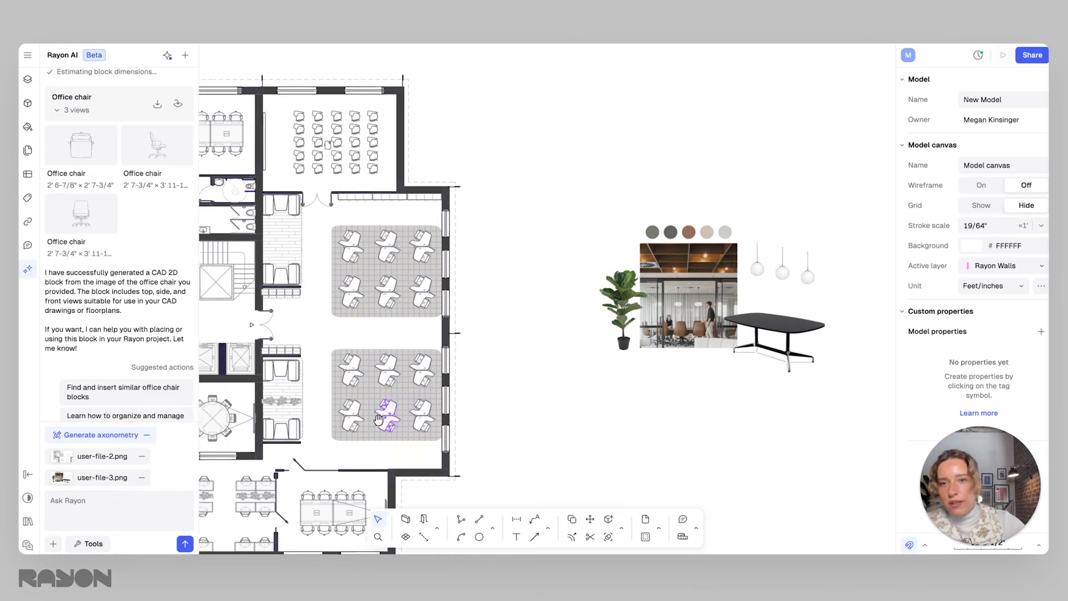
# Step: Submit the AI prompt "apply mood board materials and style to the 3d axon" with the two attached screenshots
pyautogui.moveTo(380, 418); pyautogui.dragTo(628, 389, button='middle')
pyautogui.scroll(-4, 622, 410)
pyautogui.scroll(-4, 639, 384)
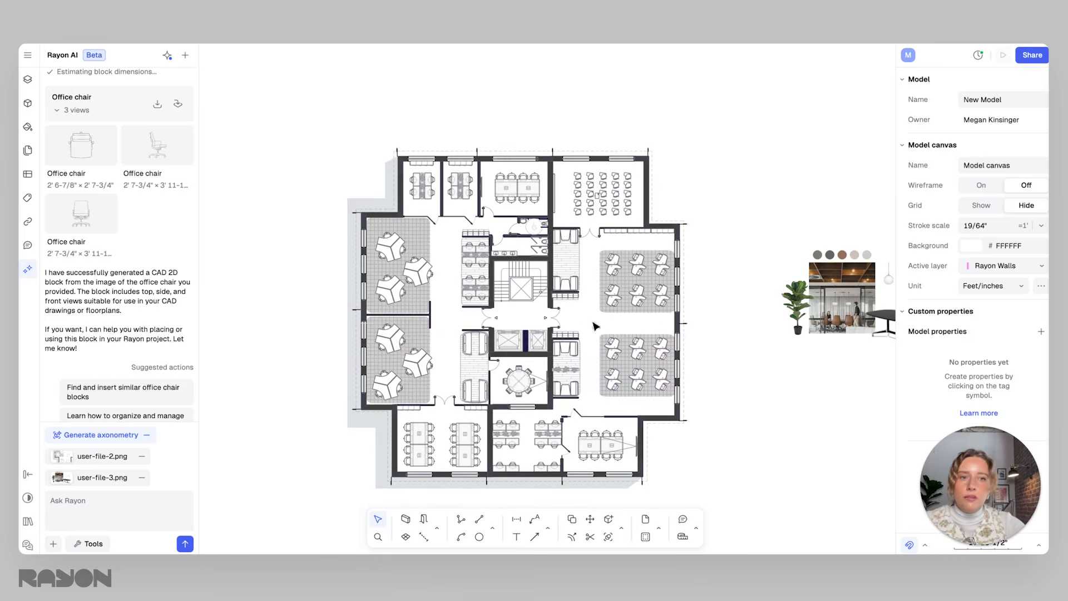
pyautogui.scroll(-1, 687, 333)
pyautogui.moveTo(684, 329); pyautogui.dragTo(623, 330, button='middle')
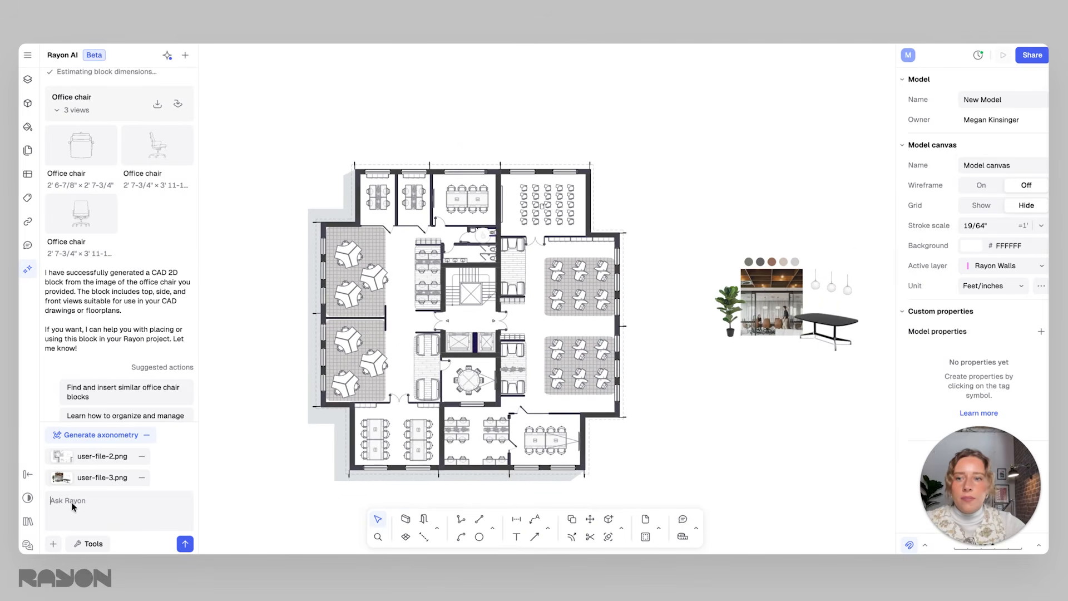
pyautogui.scroll(3, 747, 357)
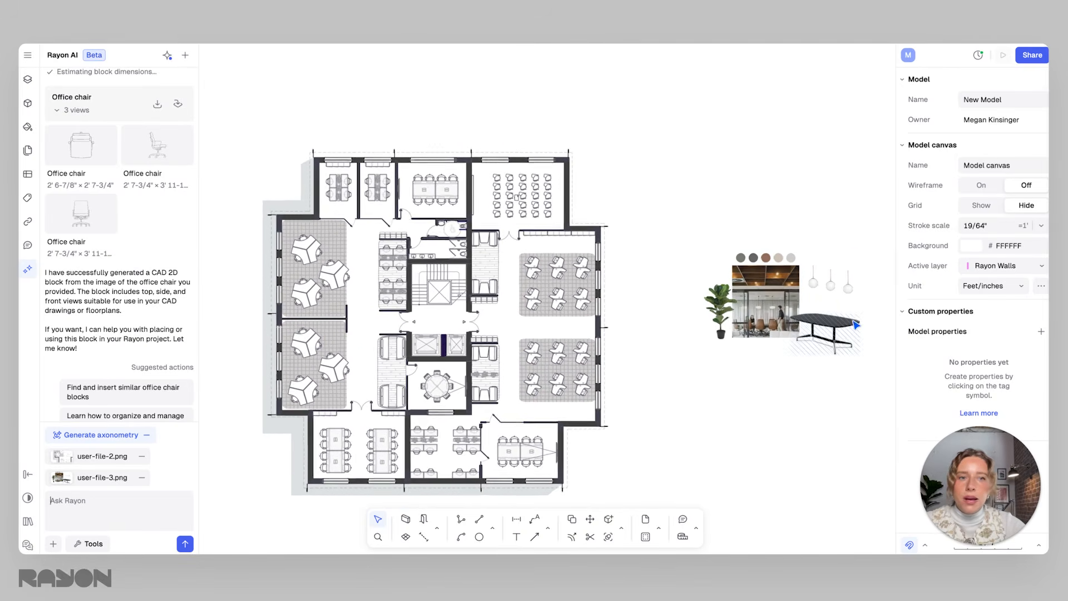
pyautogui.moveTo(564, 319); pyautogui.dragTo(596, 318, button='middle')
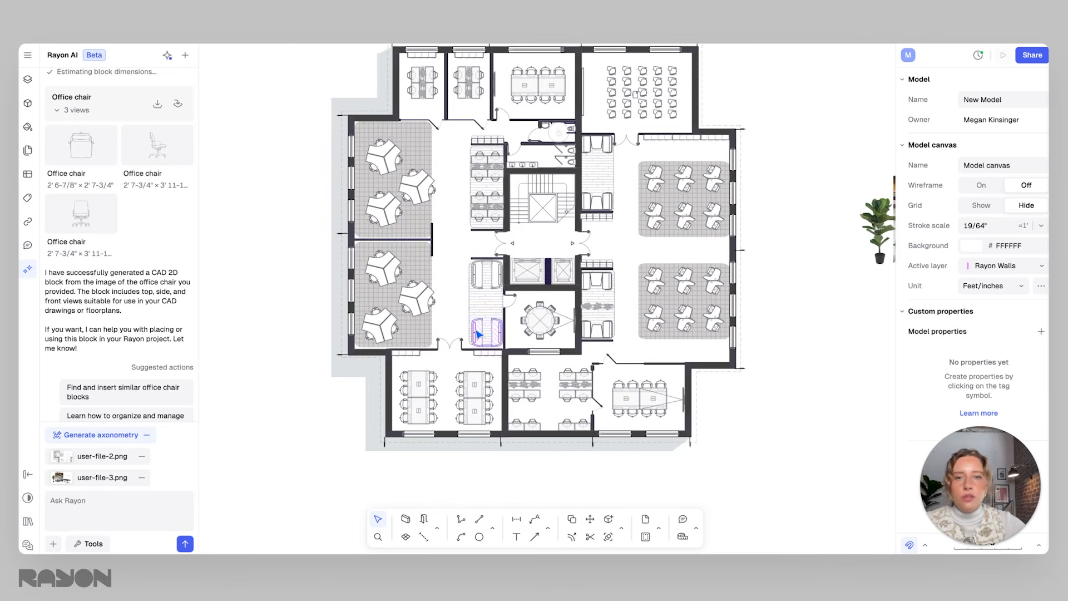
pyautogui.click(77, 501)
pyautogui.write('apply mood board mater')
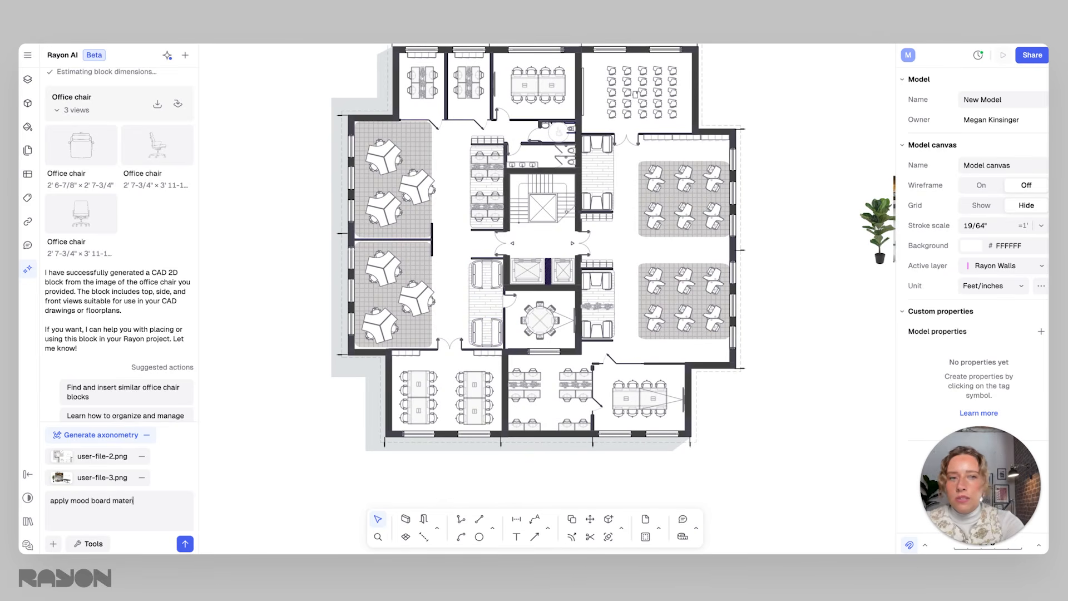
pyautogui.write('o the 3d axon')
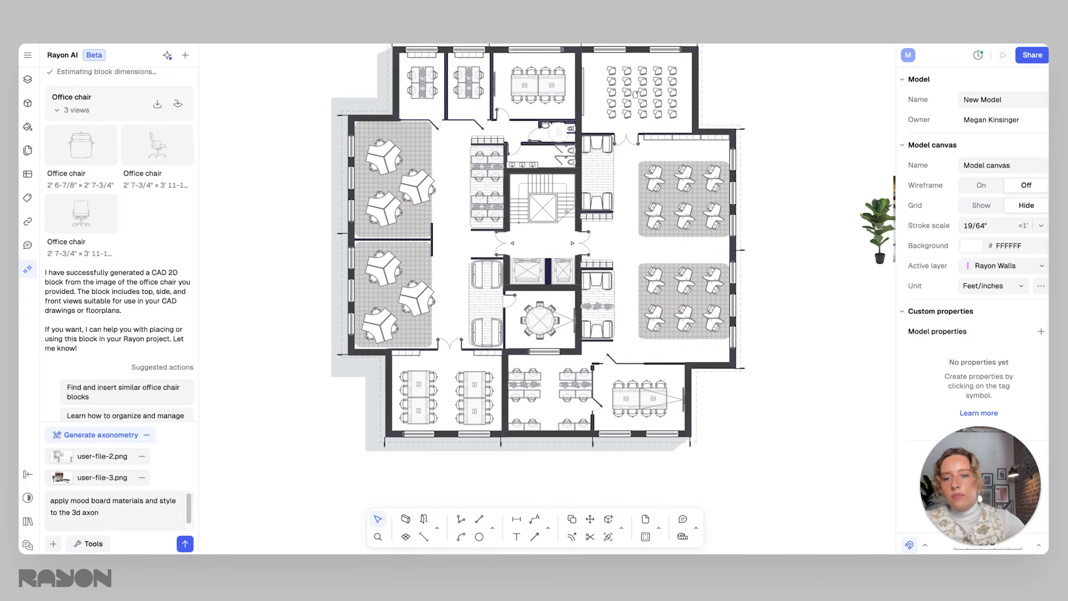
pyautogui.click(184, 544)
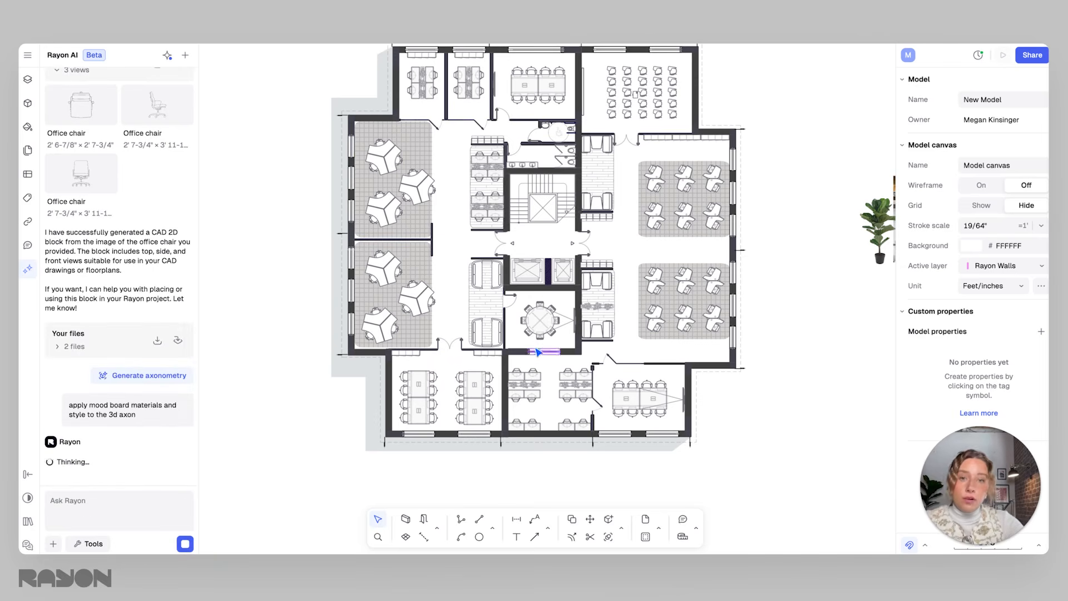
pyautogui.hscroll(-2, 536, 352)
pyautogui.scroll(1, 495, 344)
pyautogui.scroll(1, 499, 348)
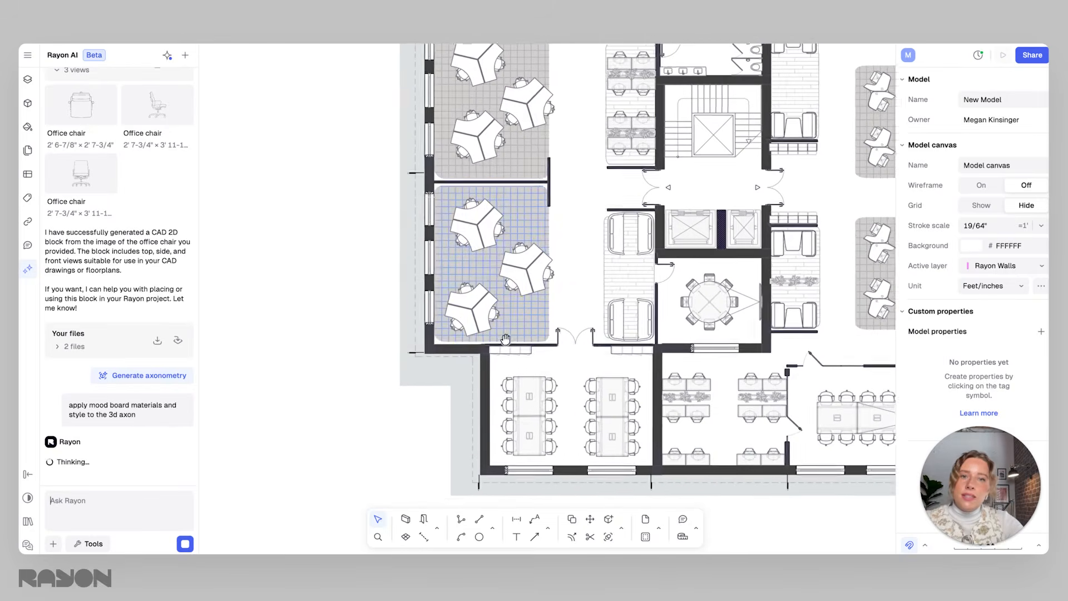
pyautogui.scroll(2, 506, 342)
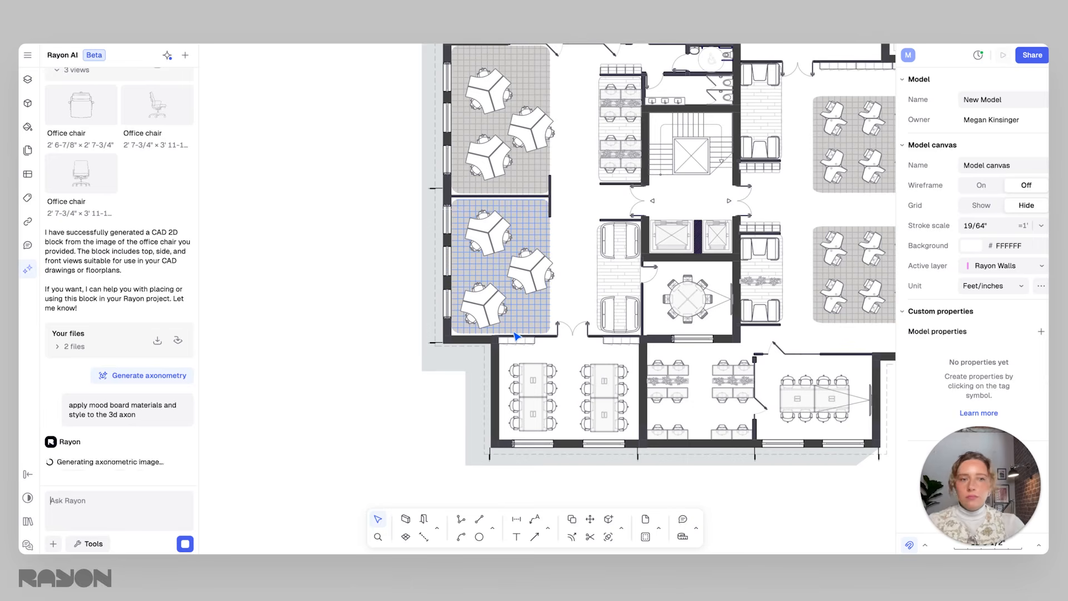
# Step: Preview the first generated axonometric image, insert it into the canvas and place it in the empty area west of the floor plan
pyautogui.moveTo(109, 401)
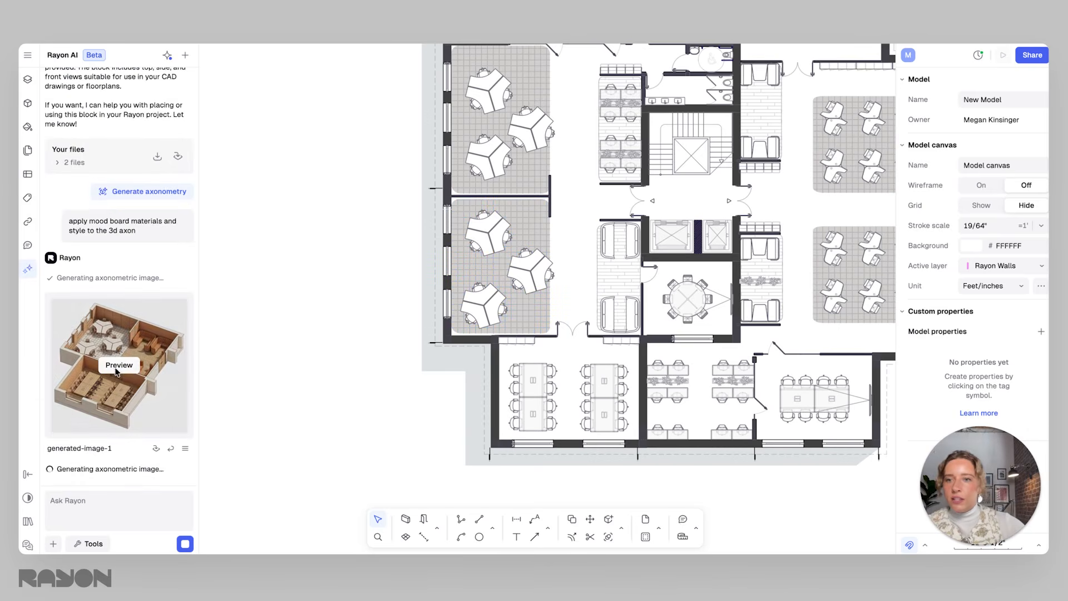
pyautogui.click(117, 371)
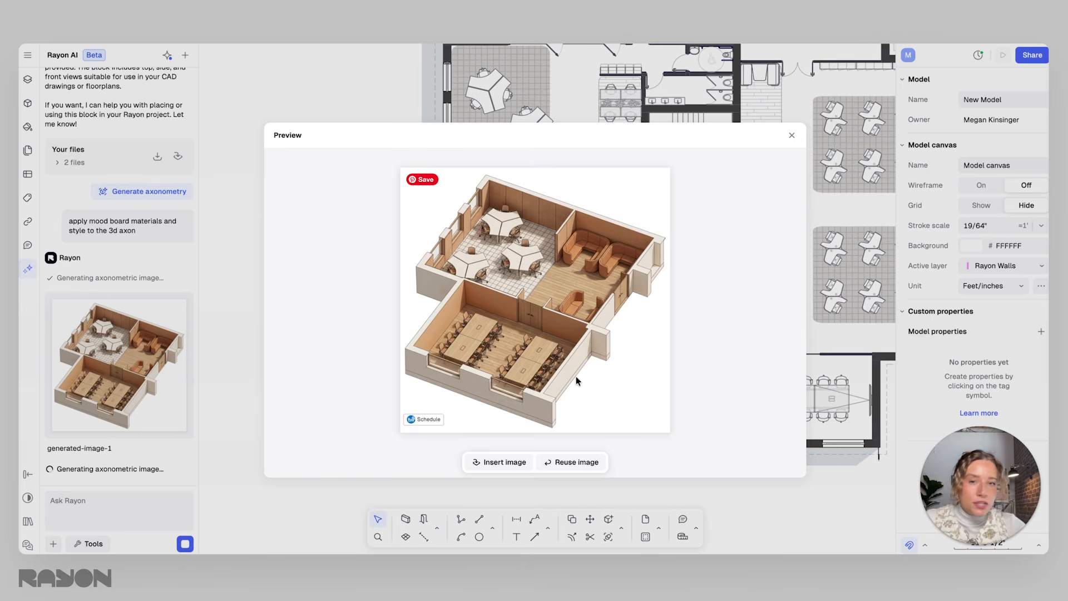
pyautogui.click(502, 463)
pyautogui.scroll(-1, 576, 391)
pyautogui.moveTo(444, 406); pyautogui.dragTo(200, 384)
pyautogui.moveTo(318, 382); pyautogui.dragTo(586, 387, button='middle')
pyautogui.moveTo(586, 357); pyautogui.dragTo(560, 360)
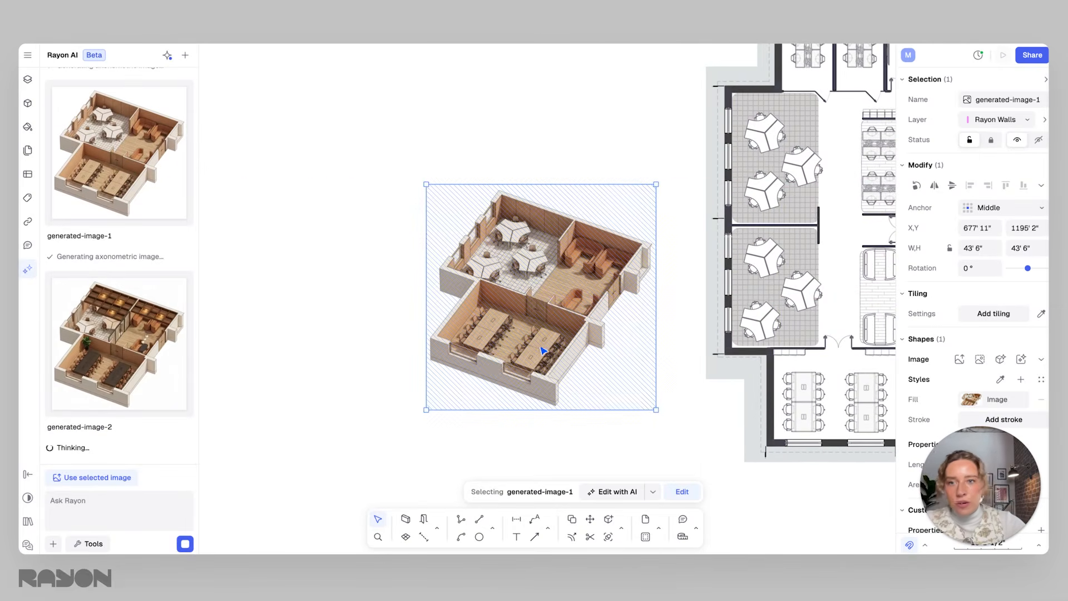
pyautogui.moveTo(619, 351); pyautogui.dragTo(560, 320, button='middle')
pyautogui.scroll(-3, 596, 365)
pyautogui.moveTo(599, 367); pyautogui.dragTo(530, 364, button='middle')
pyautogui.scroll(-3, 469, 347)
pyautogui.scroll(4, 389, 328)
pyautogui.moveTo(412, 312); pyautogui.dragTo(444, 331, button='middle')
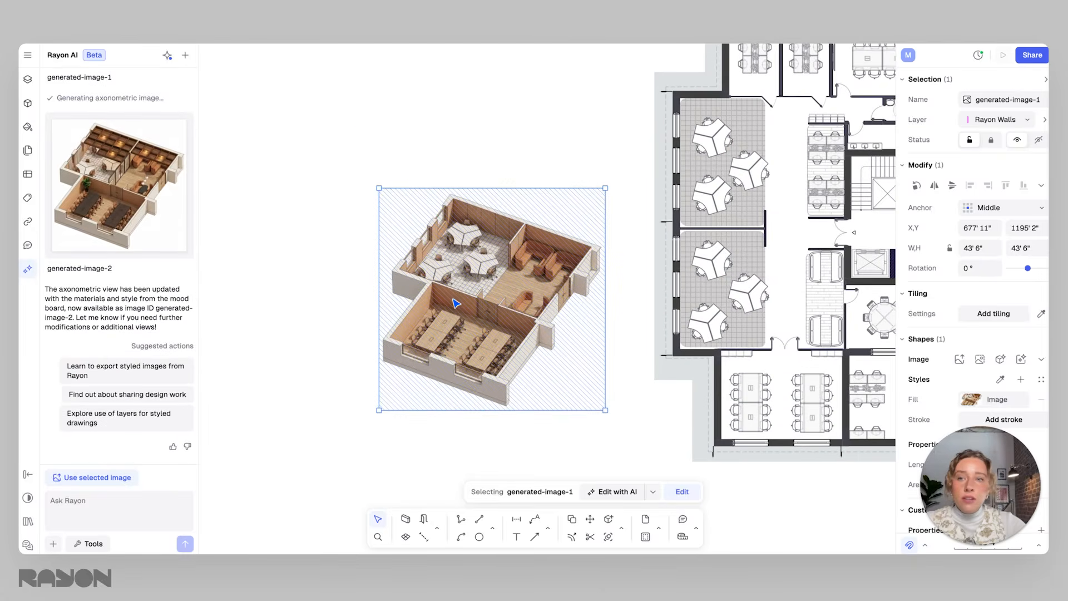
# Step: Insert the second generated axonometric image, place it west of the first one and scale it down to about 46' 5-1/2" square
pyautogui.moveTo(458, 303); pyautogui.dragTo(603, 307, button='middle')
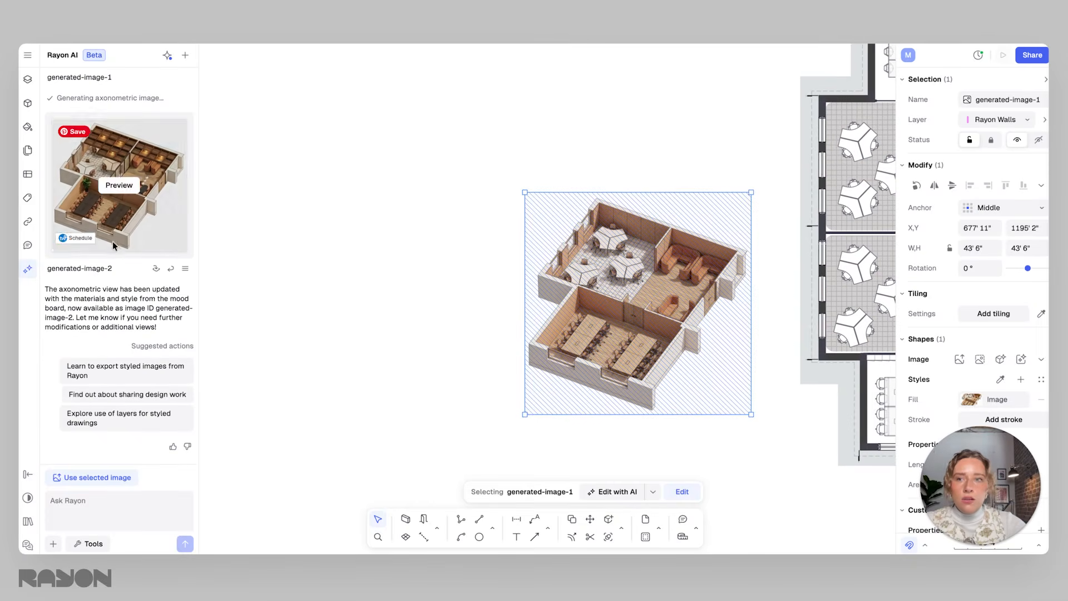
pyautogui.click(156, 269)
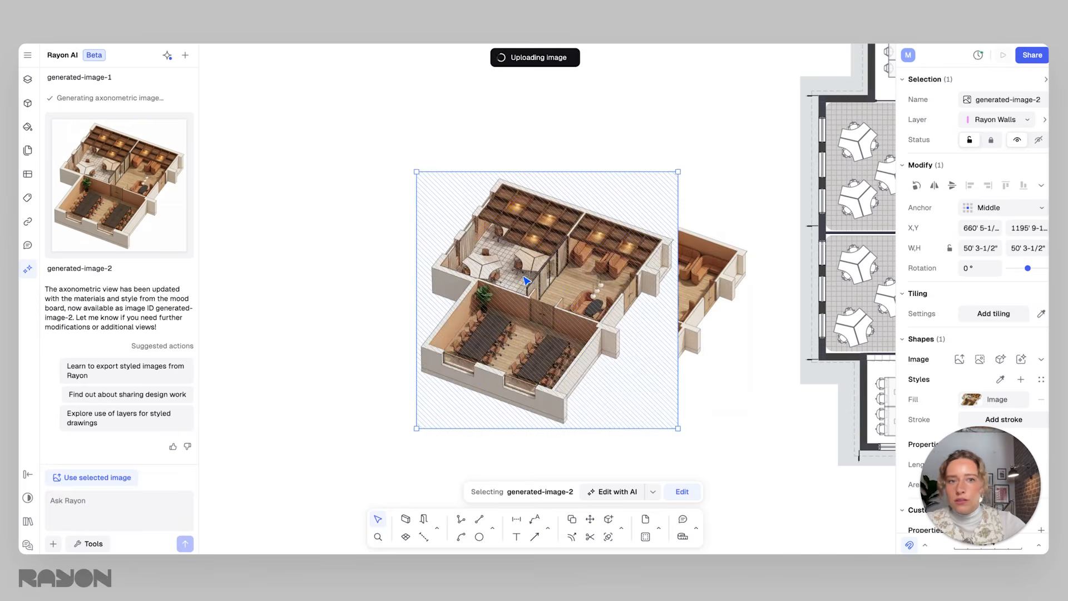
pyautogui.moveTo(364, 285); pyautogui.dragTo(364, 285)
pyautogui.click(508, 448)
pyautogui.click(410, 336)
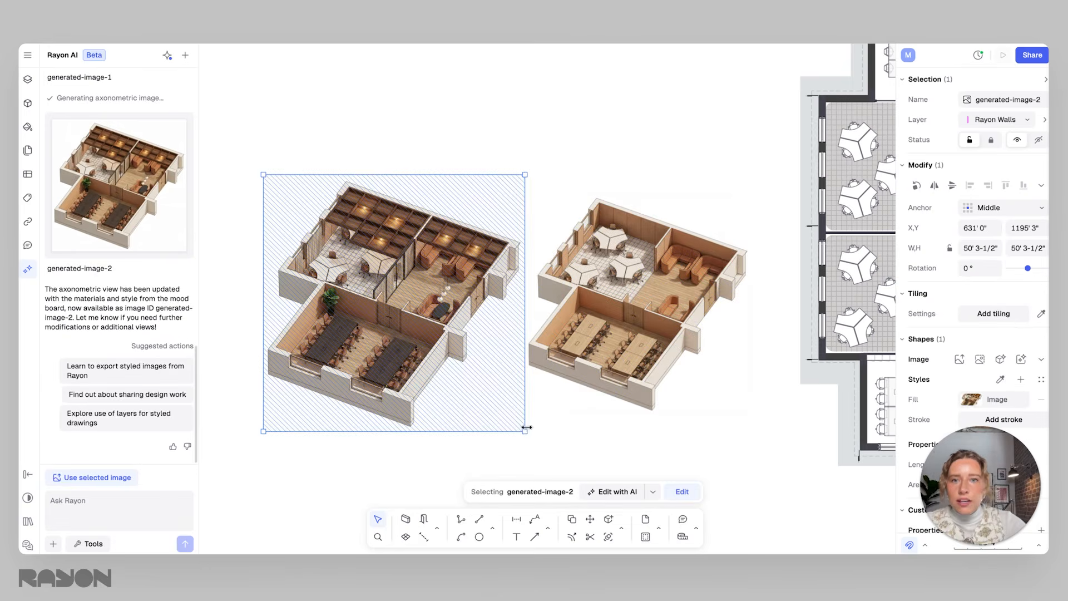
pyautogui.moveTo(525, 429); pyautogui.dragTo(503, 414)
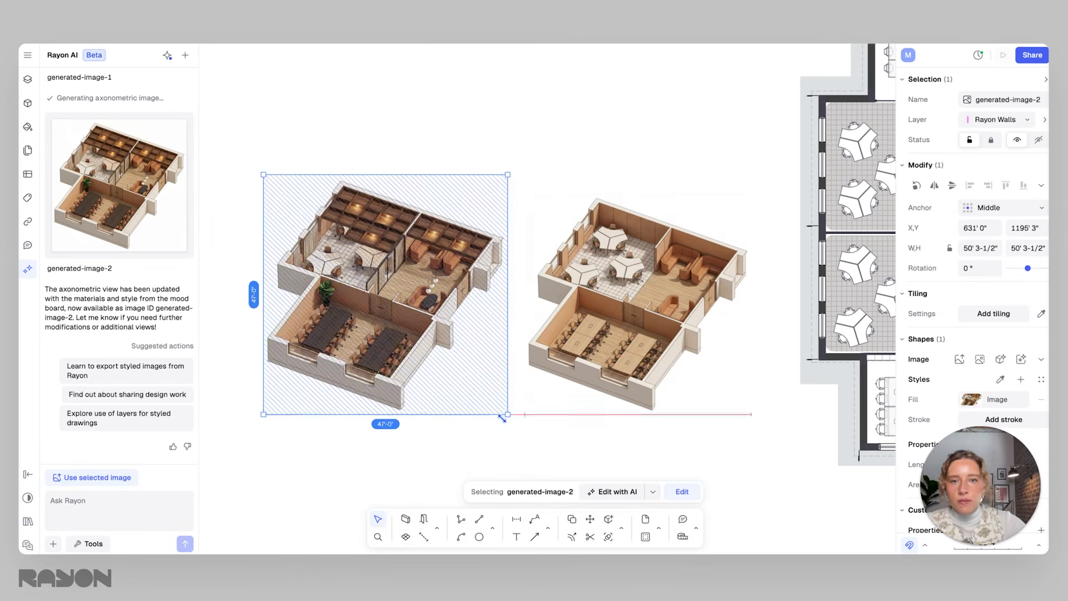
# Step: Examine the ceiling, seating, lamps and tables in the second axonometric image and compare them with the mood board
pyautogui.scroll(1, 339, 331)
pyautogui.scroll(5, 340, 331)
pyautogui.scroll(-6, 372, 348)
pyautogui.scroll(2, 399, 362)
pyautogui.scroll(3, 398, 362)
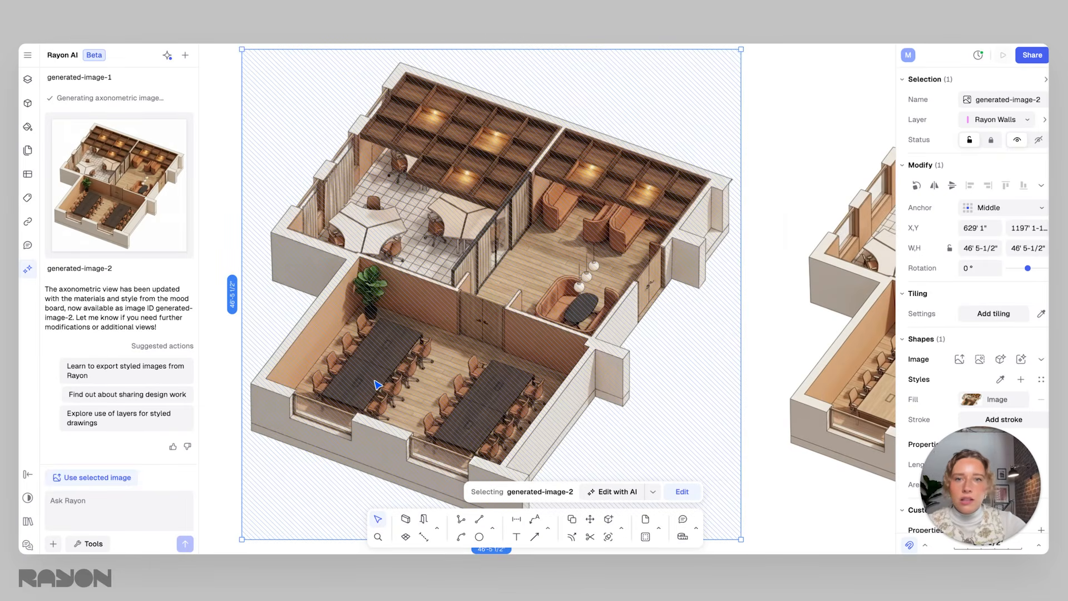
pyautogui.scroll(3, 607, 279)
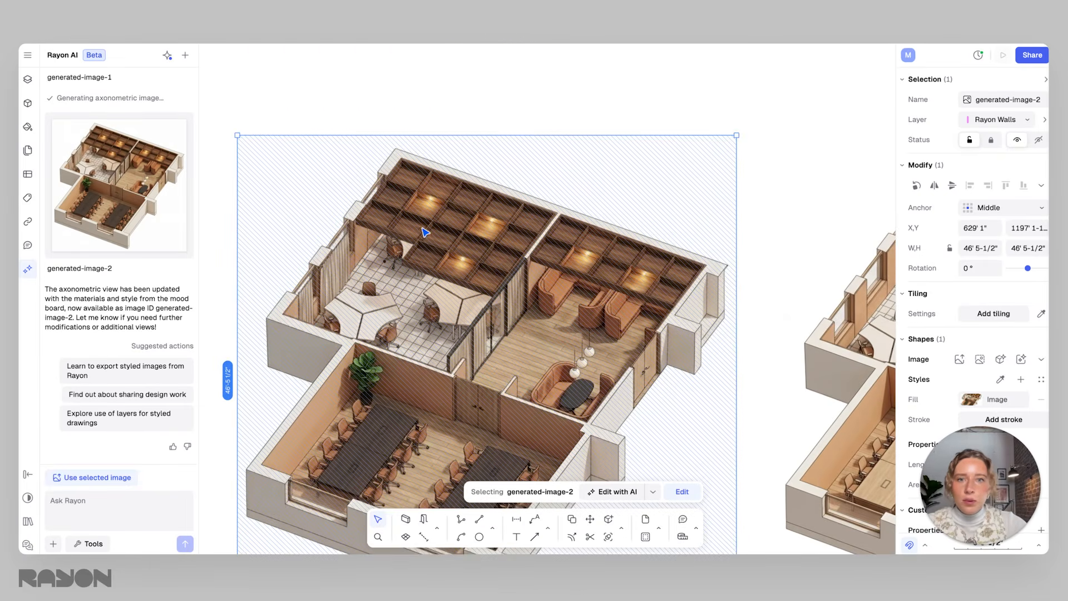
pyautogui.scroll(5, 589, 355)
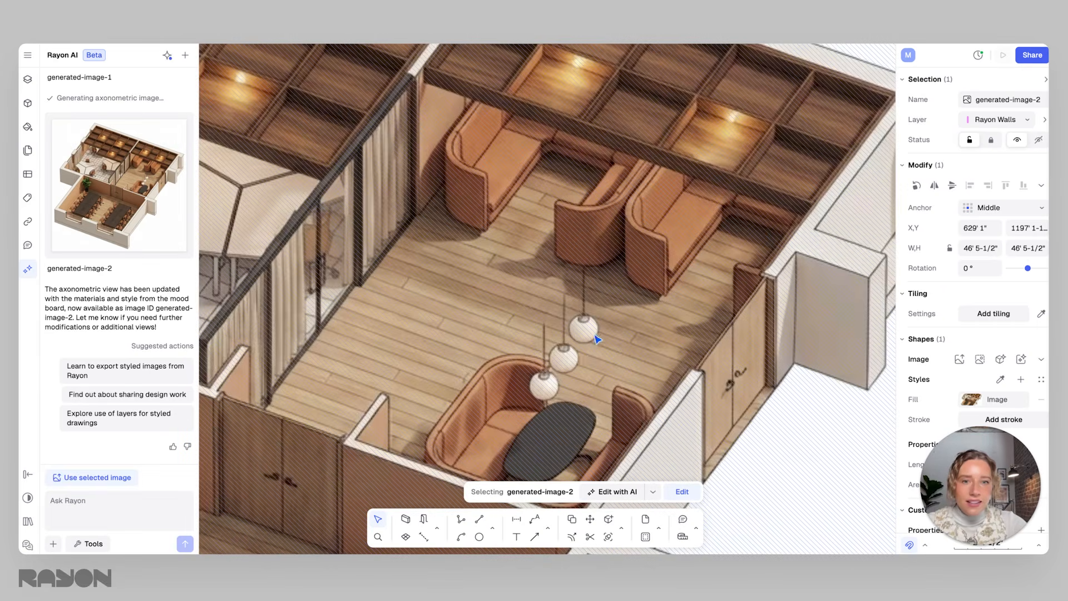
pyautogui.scroll(-10, 604, 304)
pyautogui.moveTo(638, 327); pyautogui.dragTo(322, 330, button='middle')
pyautogui.moveTo(742, 308); pyautogui.dragTo(505, 319, button='middle')
pyautogui.scroll(8, 679, 277)
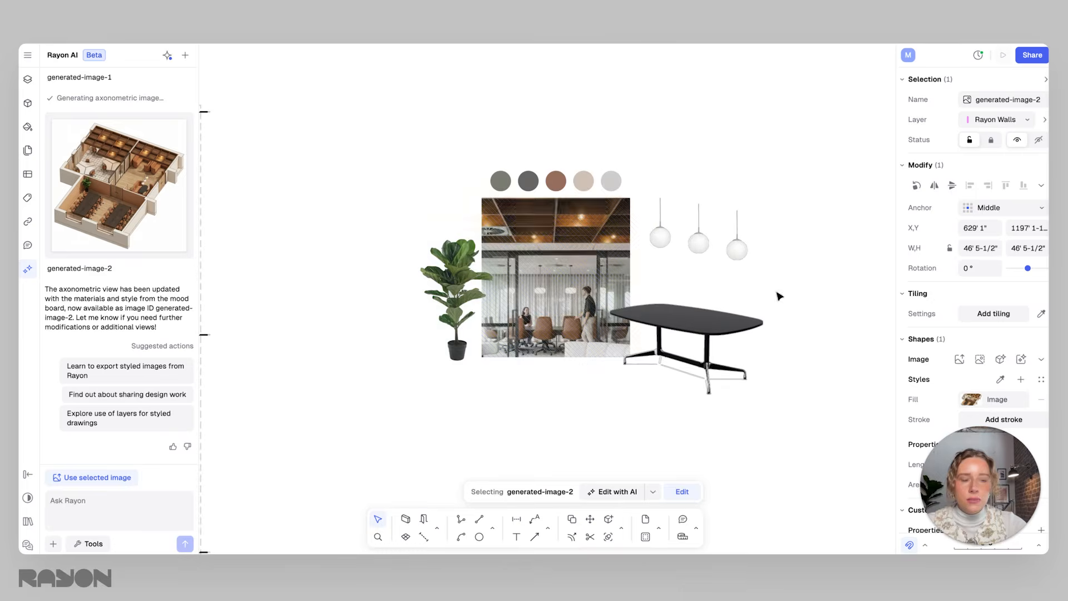
# Step: Scale the first axonometric image, beside the floor plan, up to about 45' 0-1/2" square
pyautogui.scroll(-6, 724, 314)
pyautogui.moveTo(529, 348); pyautogui.dragTo(772, 324, button='middle')
pyautogui.moveTo(412, 359); pyautogui.dragTo(738, 346, button='middle')
pyautogui.click(717, 420)
pyautogui.click(683, 329)
pyautogui.moveTo(661, 390); pyautogui.dragTo(567, 389, button='middle')
pyautogui.scroll(1, 566, 388)
pyautogui.moveTo(552, 391); pyautogui.dragTo(548, 396)
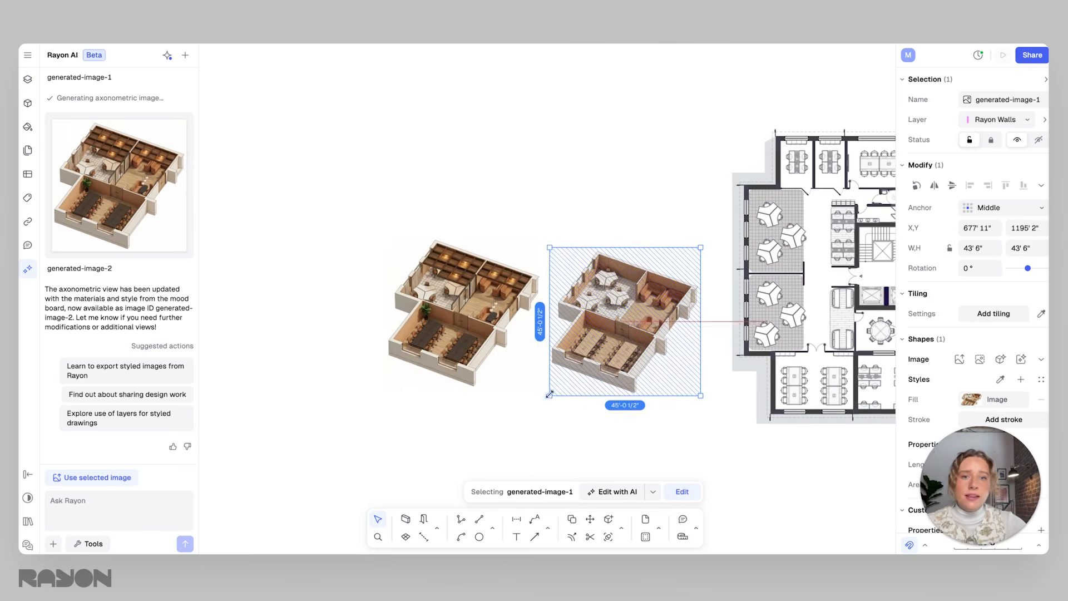
pyautogui.click(579, 206)
pyautogui.click(620, 338)
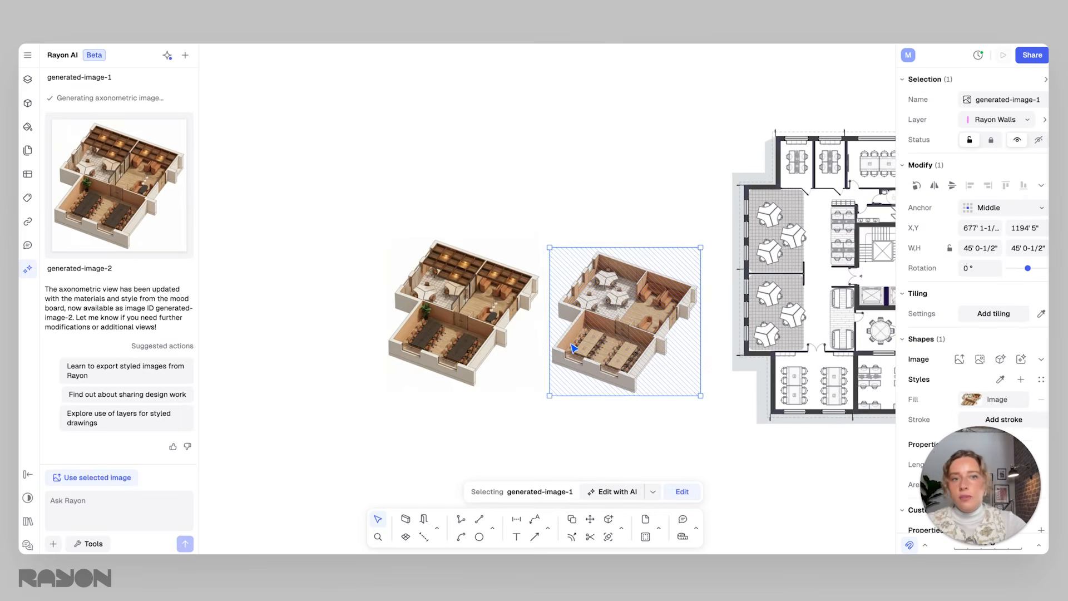
# Step: Attach the first axonometric image to the AI chat and submit it with the Stylize workflow's Clay model style
pyautogui.scroll(3, 620, 338)
pyautogui.scroll(2, 660, 306)
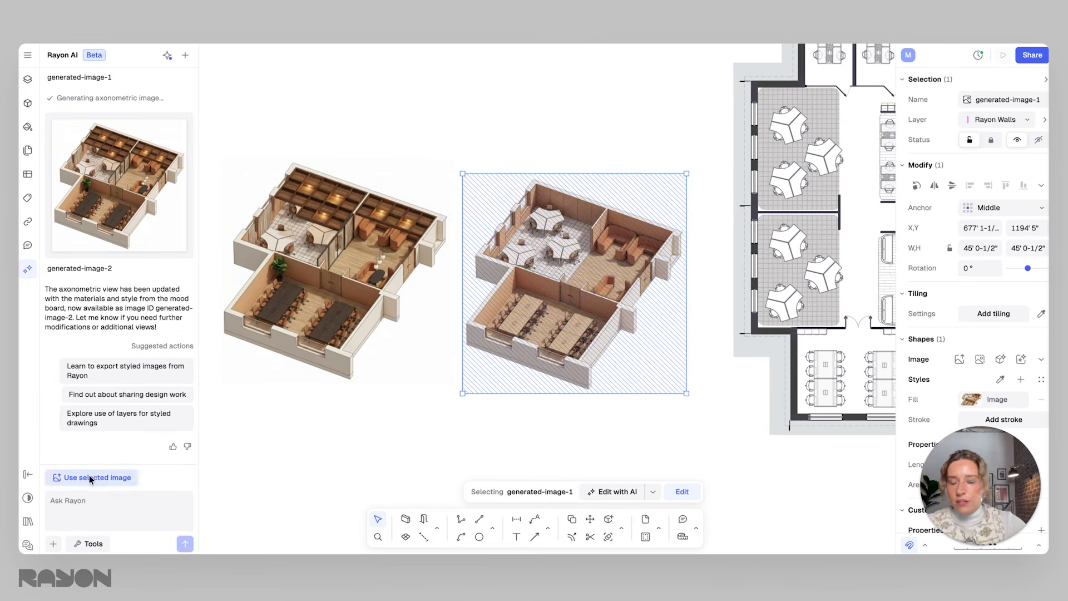
pyautogui.click(108, 478)
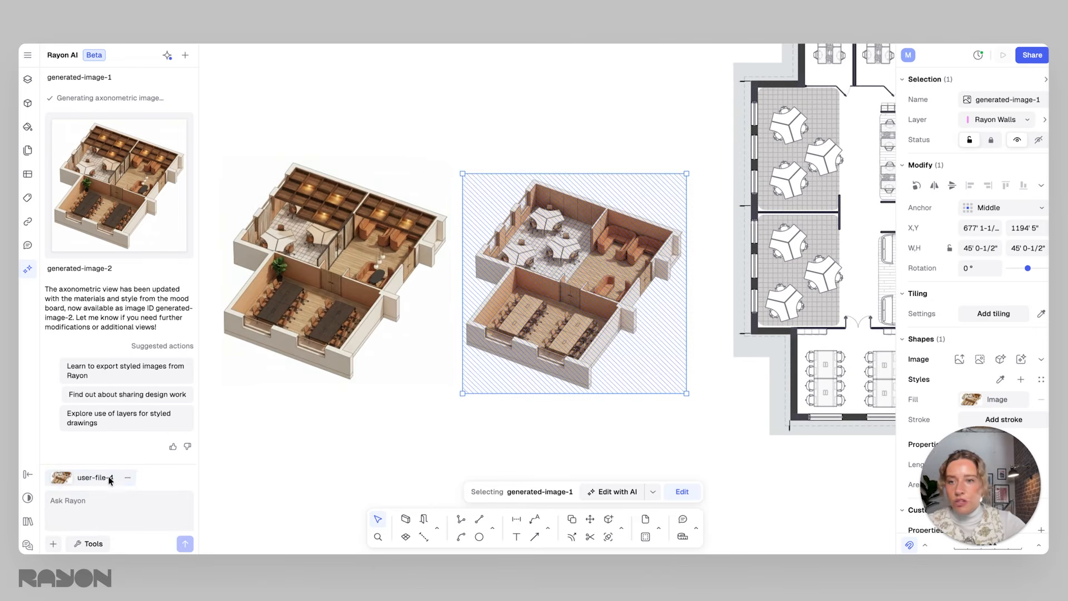
pyautogui.click(87, 543)
pyautogui.moveTo(117, 453)
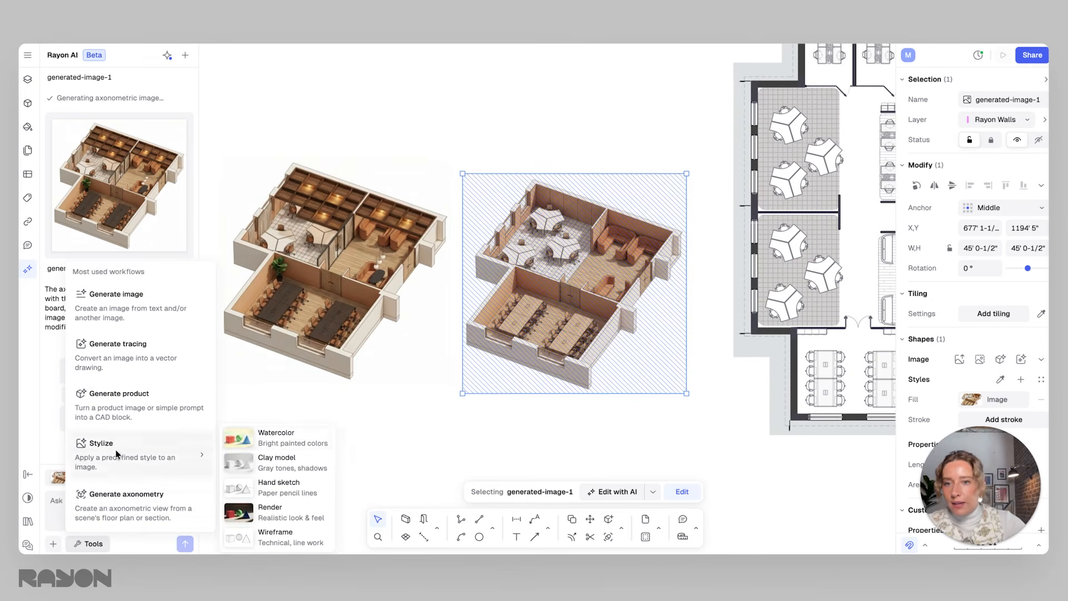
pyautogui.click(295, 465)
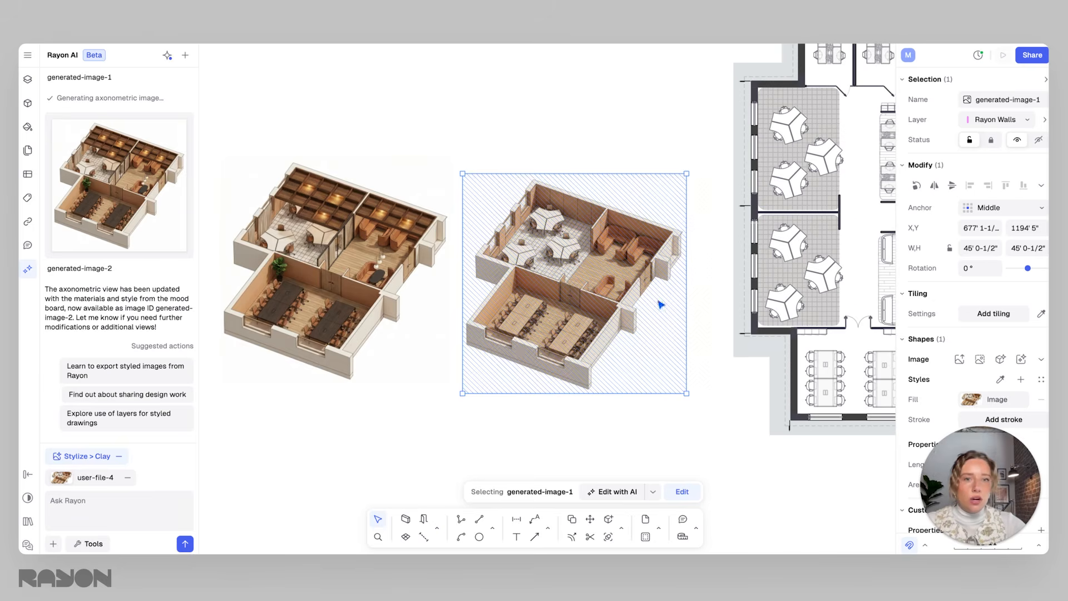
pyautogui.click(185, 543)
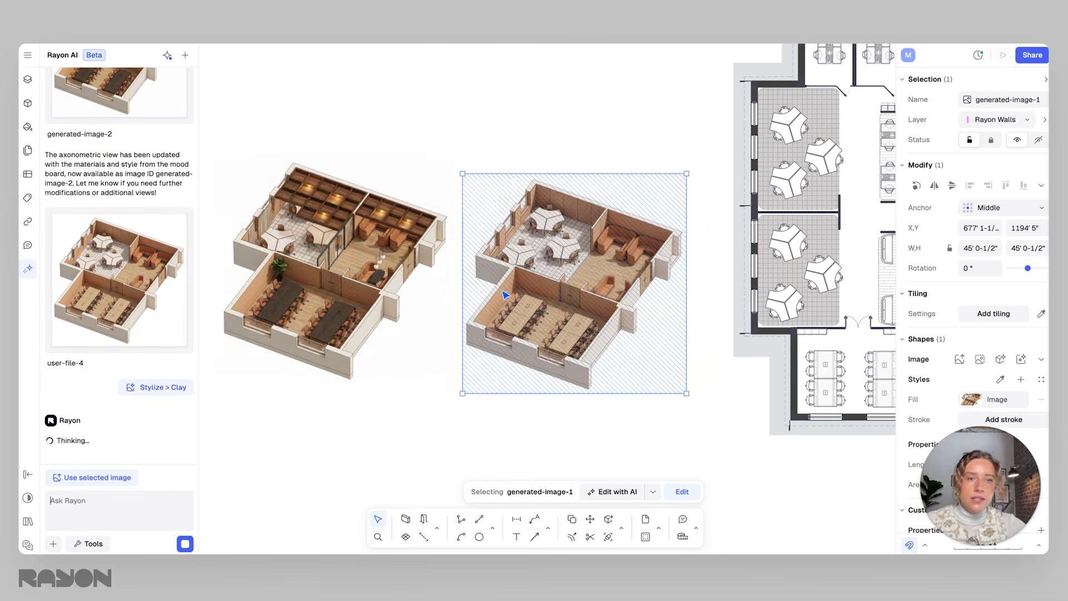
pyautogui.moveTo(590, 290); pyautogui.dragTo(492, 274, button='middle')
pyautogui.scroll(-1, 493, 271)
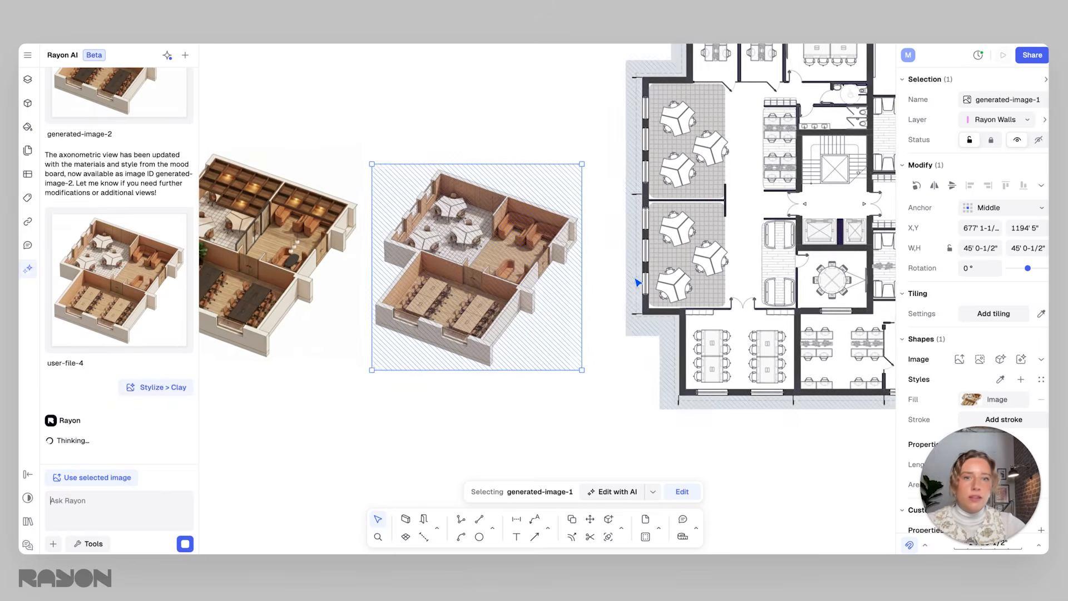
pyautogui.moveTo(635, 280); pyautogui.dragTo(632, 279, button='middle')
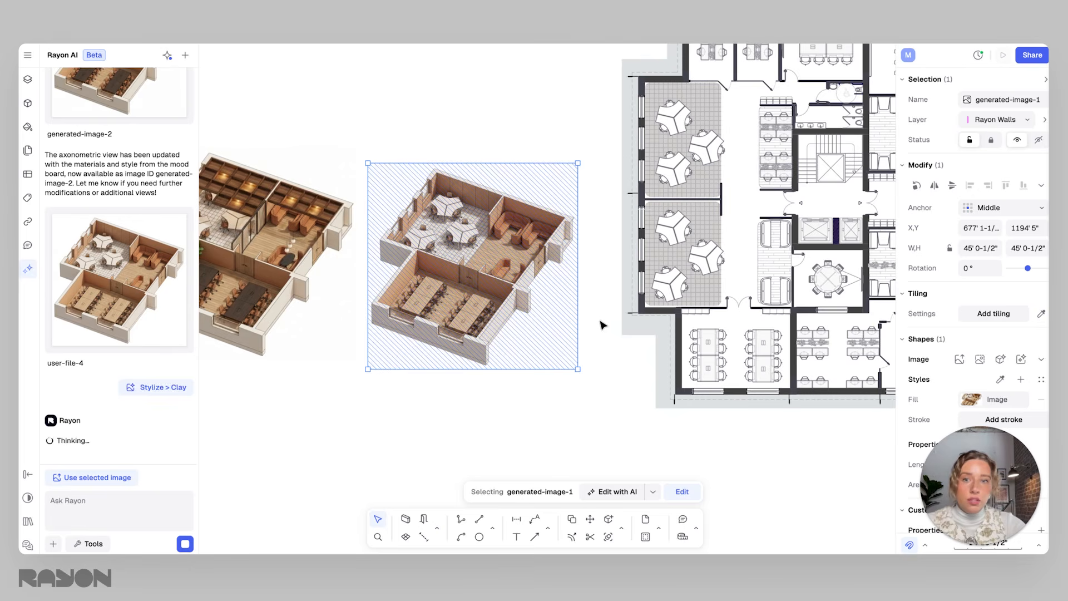
pyautogui.moveTo(600, 315); pyautogui.dragTo(634, 336, button='middle')
pyautogui.scroll(-1, 691, 327)
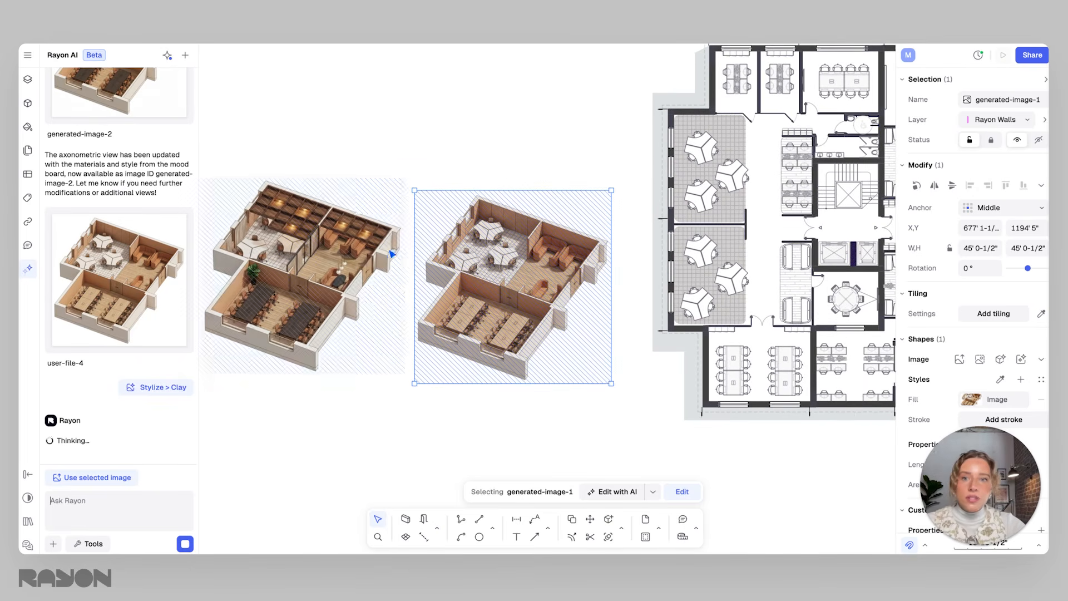
pyautogui.moveTo(688, 279); pyautogui.dragTo(678, 281, button='middle')
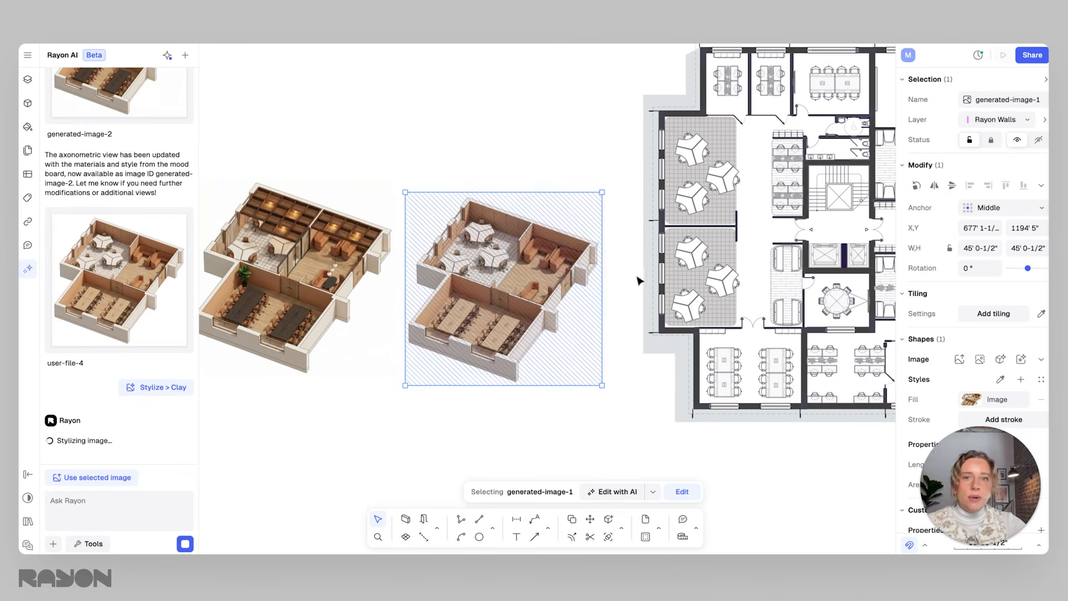
pyautogui.moveTo(635, 276); pyautogui.dragTo(430, 334, button='middle')
pyautogui.scroll(-3, 431, 334)
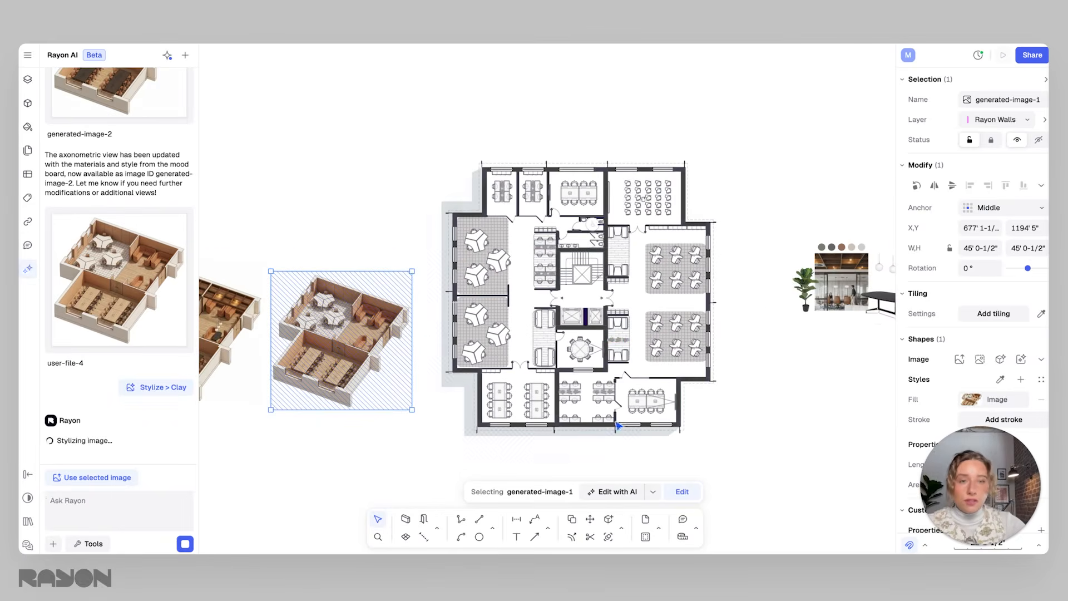
pyautogui.hscroll(-1, 392, 409)
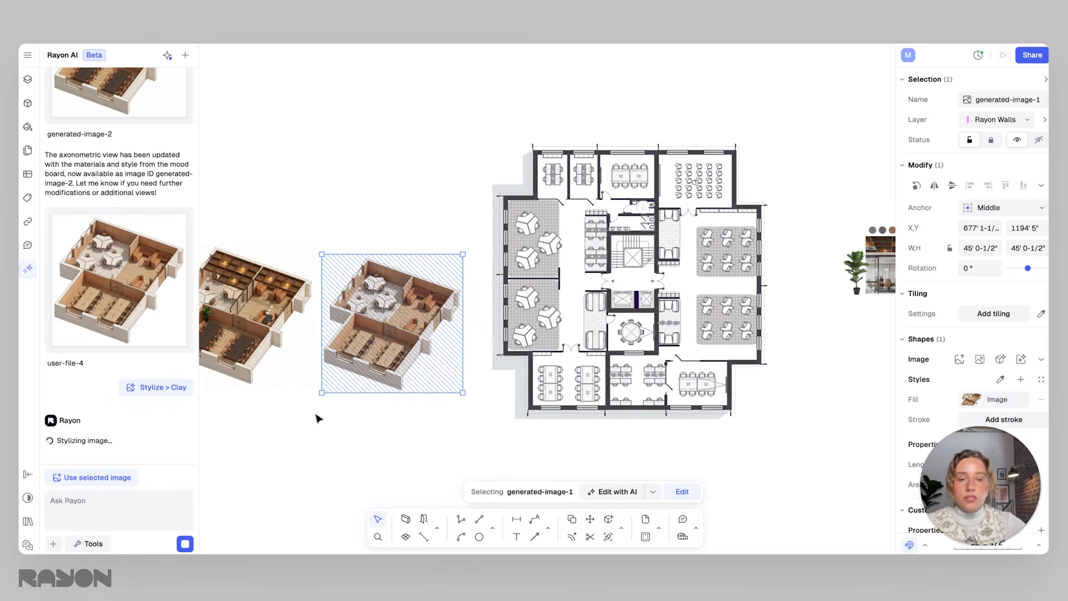
pyautogui.scroll(2, 365, 385)
pyautogui.moveTo(372, 384); pyautogui.dragTo(479, 379, button='middle')
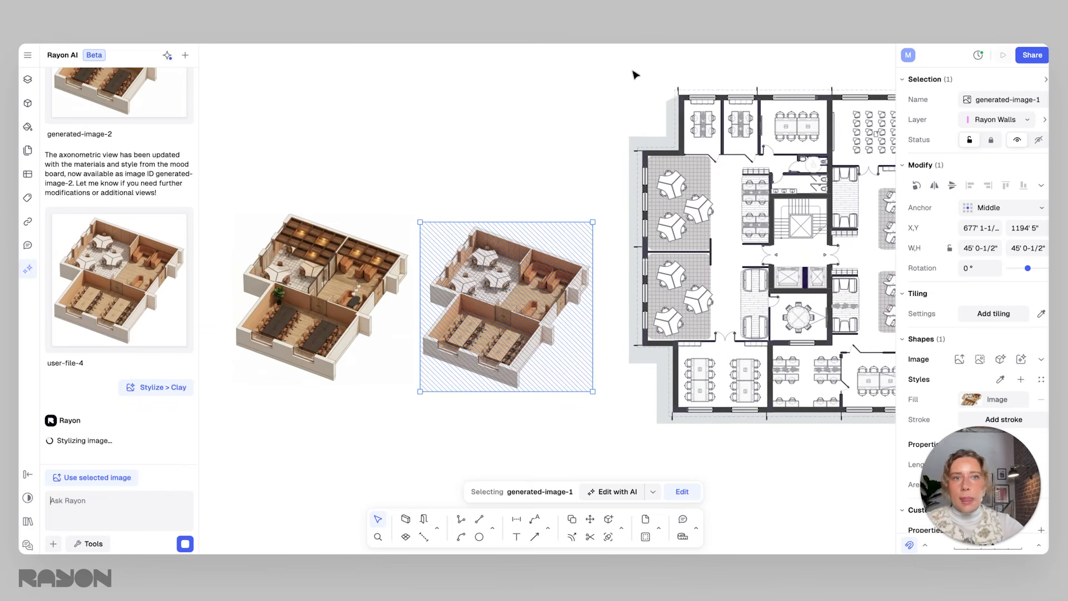
# Step: Insert the generated clay model image, scale it down to about 48' 0-1/2" square and place it below the two coloured axonometric images
pyautogui.moveTo(448, 286); pyautogui.dragTo(488, 252, button='middle')
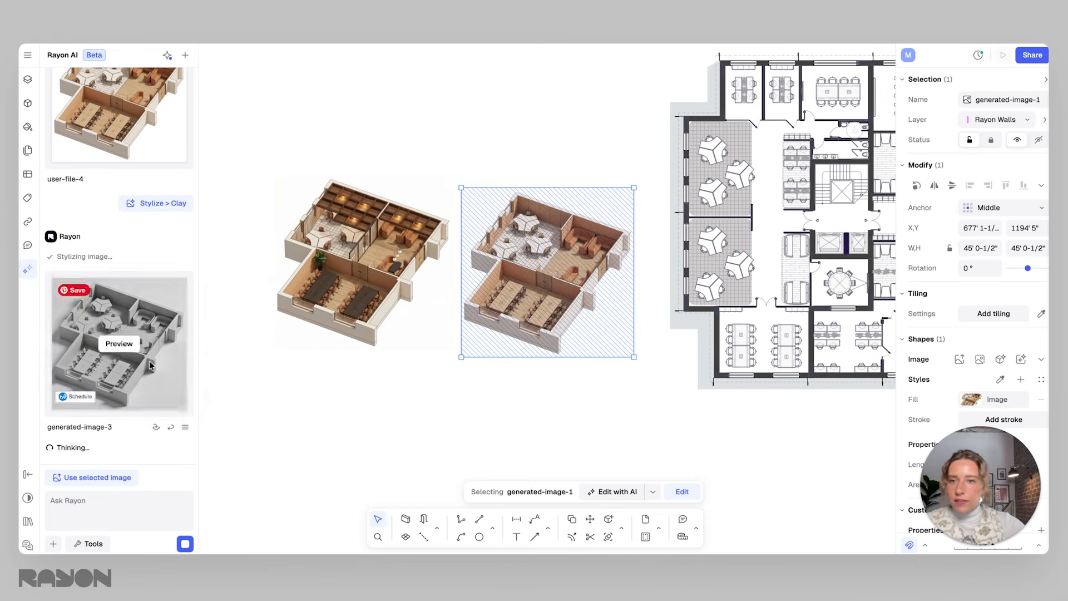
pyautogui.click(156, 426)
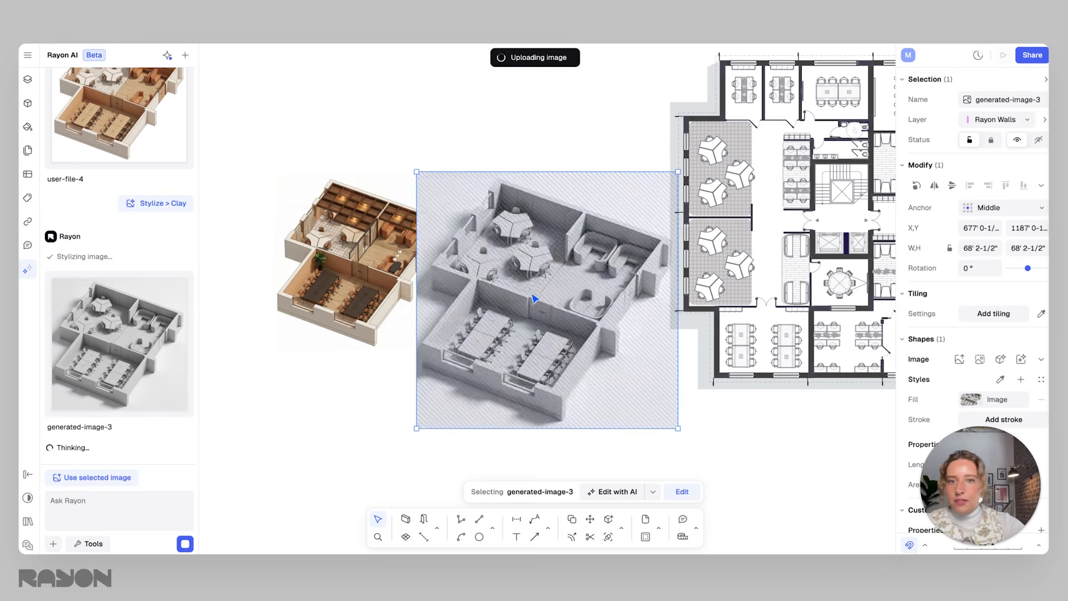
pyautogui.scroll(-1, 557, 335)
pyautogui.moveTo(557, 335); pyautogui.dragTo(585, 232, button='middle')
pyautogui.moveTo(585, 232); pyautogui.dragTo(536, 375)
pyautogui.moveTo(648, 221); pyautogui.dragTo(584, 295)
pyautogui.moveTo(542, 365); pyautogui.dragTo(541, 319)
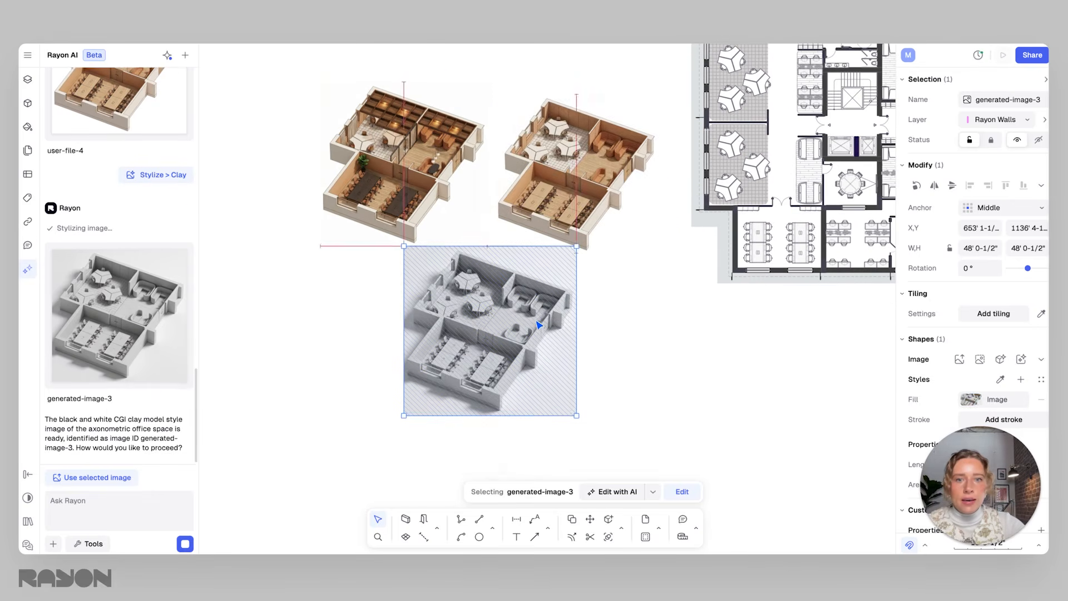
pyautogui.click(585, 329)
# Step: Compare the clay model image's rooms and furniture with the southwest part of the floor plan
pyautogui.scroll(5, 487, 341)
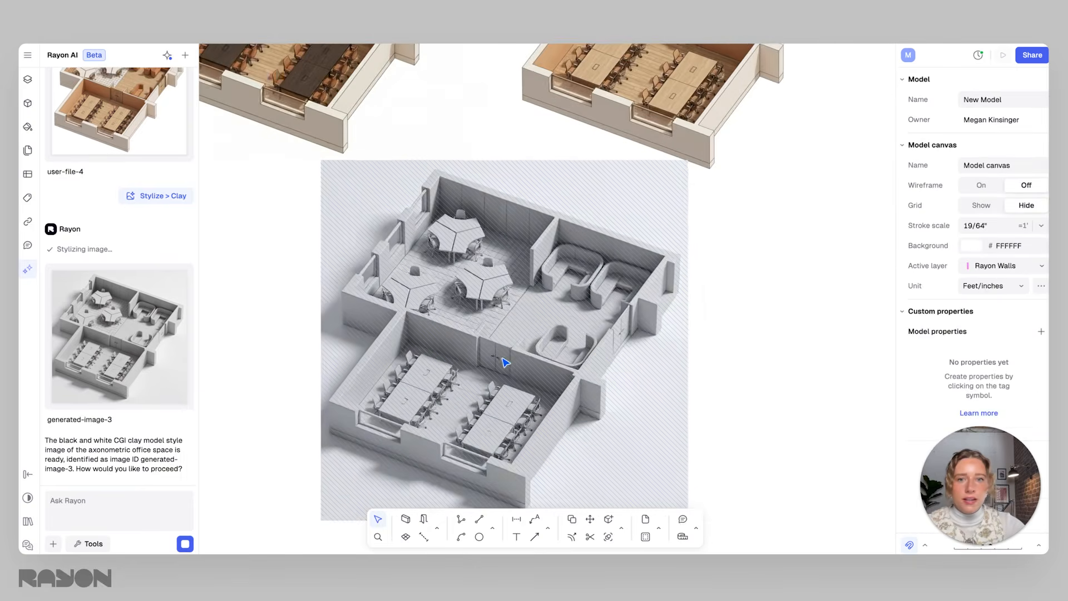
pyautogui.scroll(-10, 546, 386)
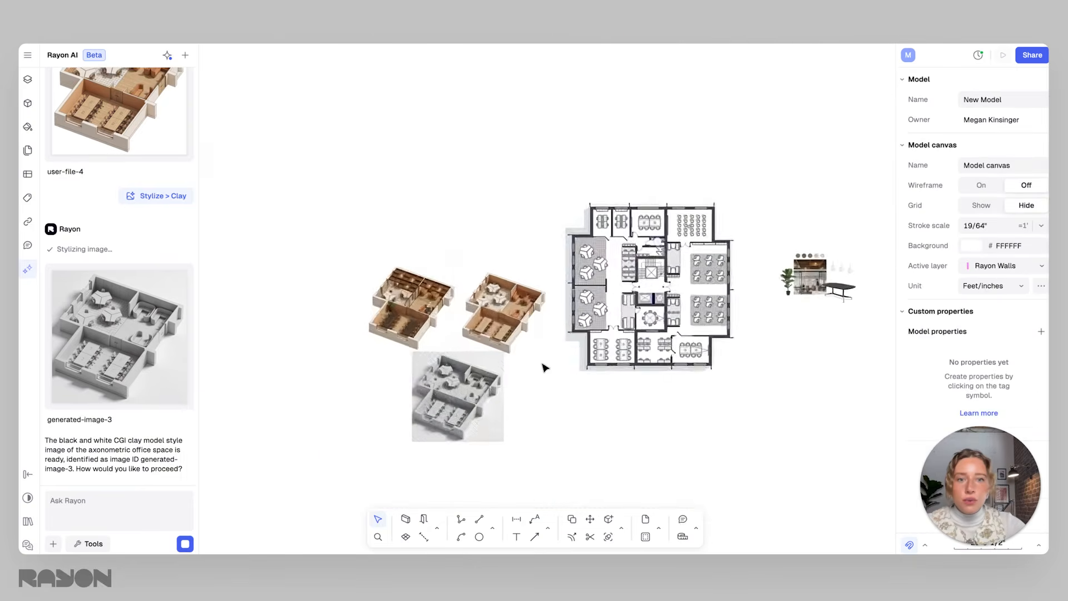
pyautogui.scroll(10, 547, 370)
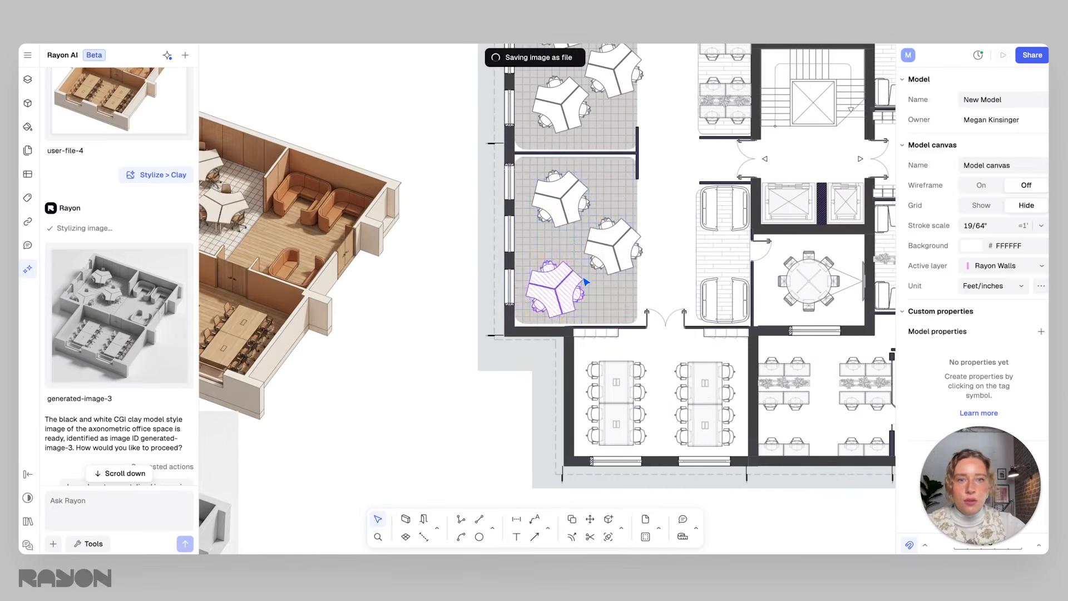
pyautogui.click(615, 281)
pyautogui.scroll(2, 623, 278)
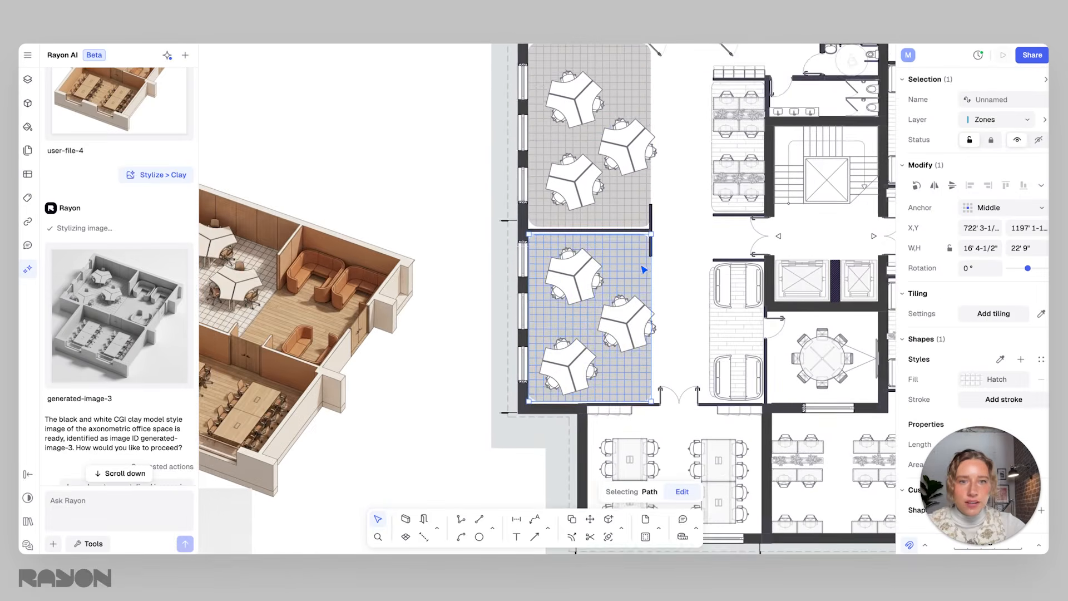
pyautogui.scroll(-5, 490, 398)
pyautogui.moveTo(350, 480); pyautogui.dragTo(595, 312, button='middle')
pyautogui.scroll(8, 491, 362)
pyautogui.scroll(2, 517, 325)
pyautogui.scroll(-4, 545, 356)
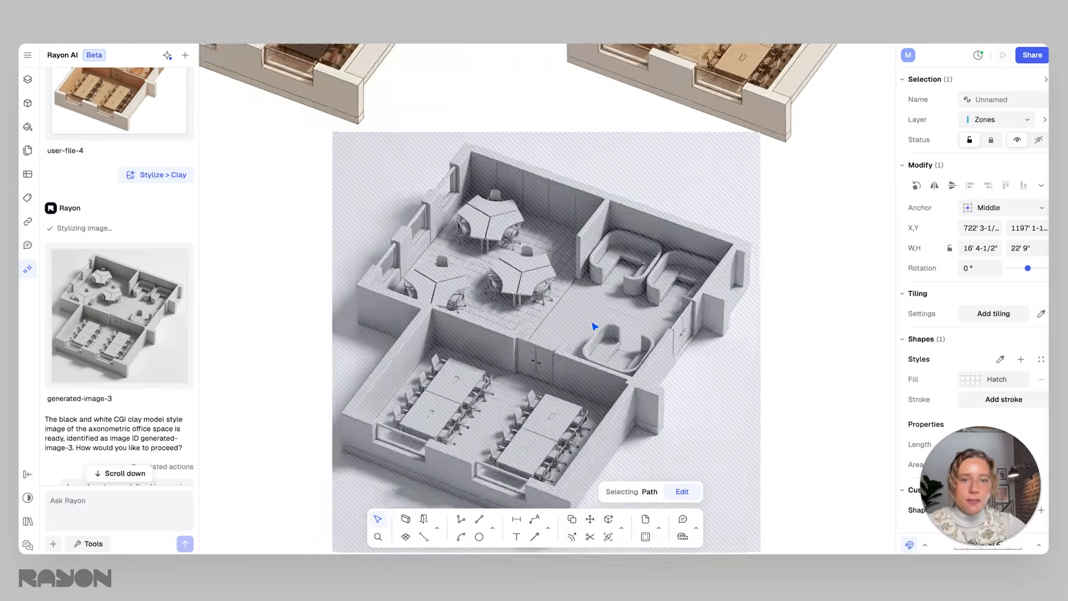
pyautogui.scroll(-5, 592, 323)
pyautogui.moveTo(601, 327); pyautogui.dragTo(558, 337, button='middle')
# Step: Move the clay model image west of the two coloured axonometric images so all three form one row
pyautogui.moveTo(550, 319); pyautogui.dragTo(647, 361)
pyautogui.moveTo(647, 361); pyautogui.dragTo(518, 381, button='middle')
pyautogui.scroll(-3, 518, 381)
pyautogui.click(640, 369)
pyautogui.scroll(-3, 595, 365)
pyautogui.moveTo(597, 363)
pyautogui.mouseDown(button='middle')
pyautogui.moveTo(549, 371)
pyautogui.moveTo(609, 350)
pyautogui.mouseUp(button='middle')
pyautogui.moveTo(574, 363); pyautogui.dragTo(310, 217)
pyautogui.click(361, 175)
pyautogui.moveTo(480, 254); pyautogui.dragTo(519, 293, button='middle')
pyautogui.moveTo(565, 285); pyautogui.dragTo(563, 280)
# Step: Select all 11 mood board elements east of the floor plan and scale them up together to about 54'-6 1/2" by 36'-2"
pyautogui.scroll(-1, 633, 313)
pyautogui.moveTo(628, 368); pyautogui.dragTo(539, 372, button='middle')
pyautogui.click(539, 372)
pyautogui.scroll(-3, 551, 369)
pyautogui.moveTo(654, 338); pyautogui.dragTo(572, 359, button='middle')
pyautogui.moveTo(799, 345); pyautogui.dragTo(665, 218)
pyautogui.click(691, 270)
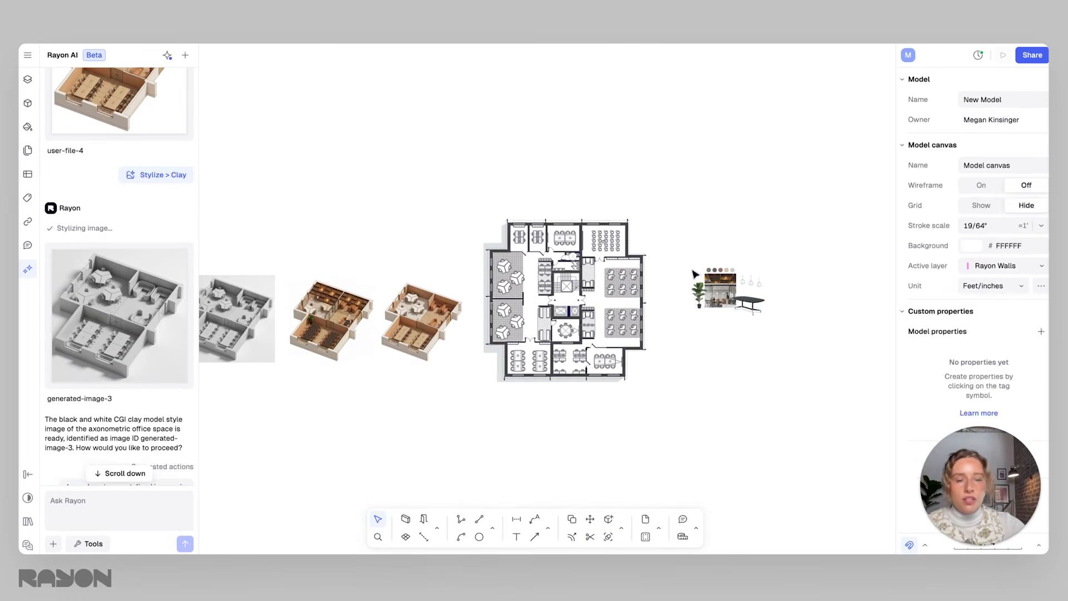
pyautogui.moveTo(798, 349); pyautogui.dragTo(666, 241)
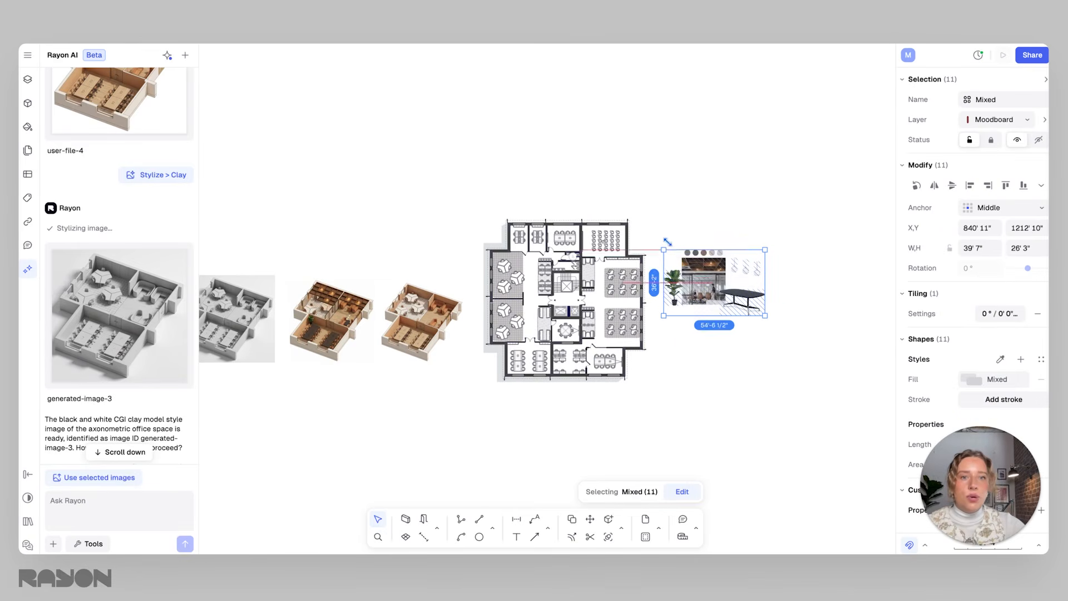
pyautogui.click(722, 233)
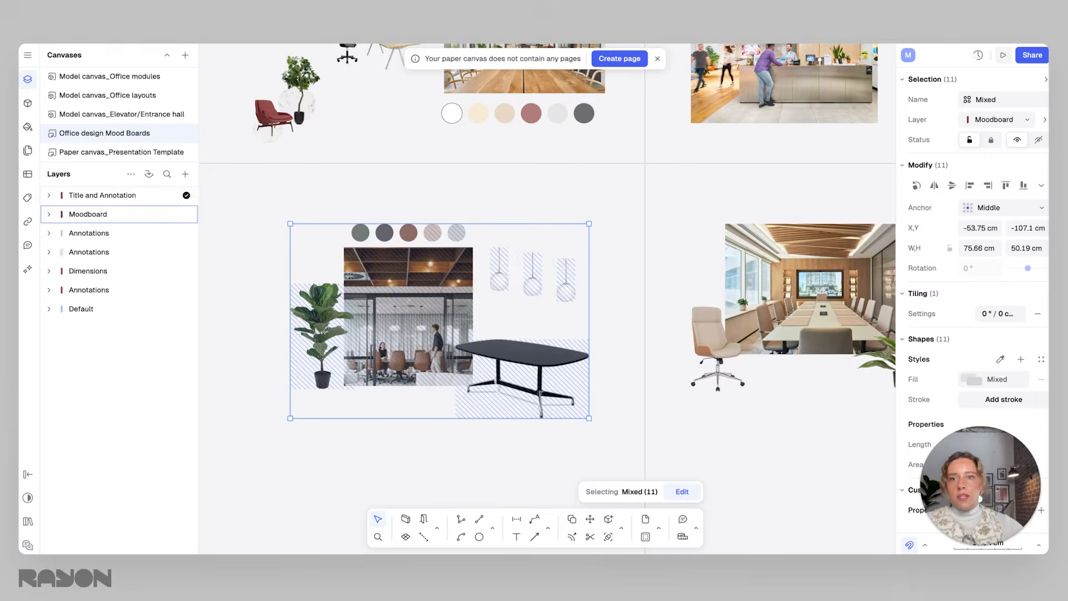
# Step: Open the Paper canvas_Presentation Template canvas of the office template and view its page layouts
pyautogui.click(103, 154)
pyautogui.moveTo(278, 163)
pyautogui.mouseDown(button='middle')
pyautogui.moveTo(295, 240)
pyautogui.moveTo(286, 170)
pyautogui.mouseUp(button='middle')
pyautogui.scroll(-1, 322, 254)
pyautogui.moveTo(320, 276); pyautogui.dragTo(320, 247, button='middle')
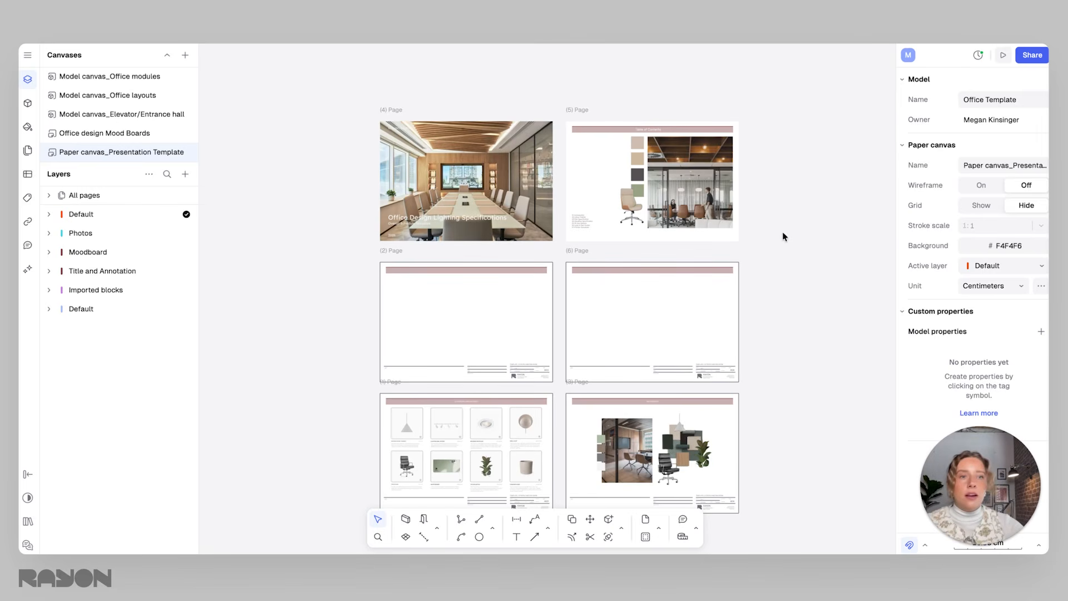
# Step: Select all six presentation template pages with their contents and copy them
pyautogui.moveTo(770, 294); pyautogui.dragTo(767, 307, button='middle')
pyautogui.scroll(-1, 766, 312)
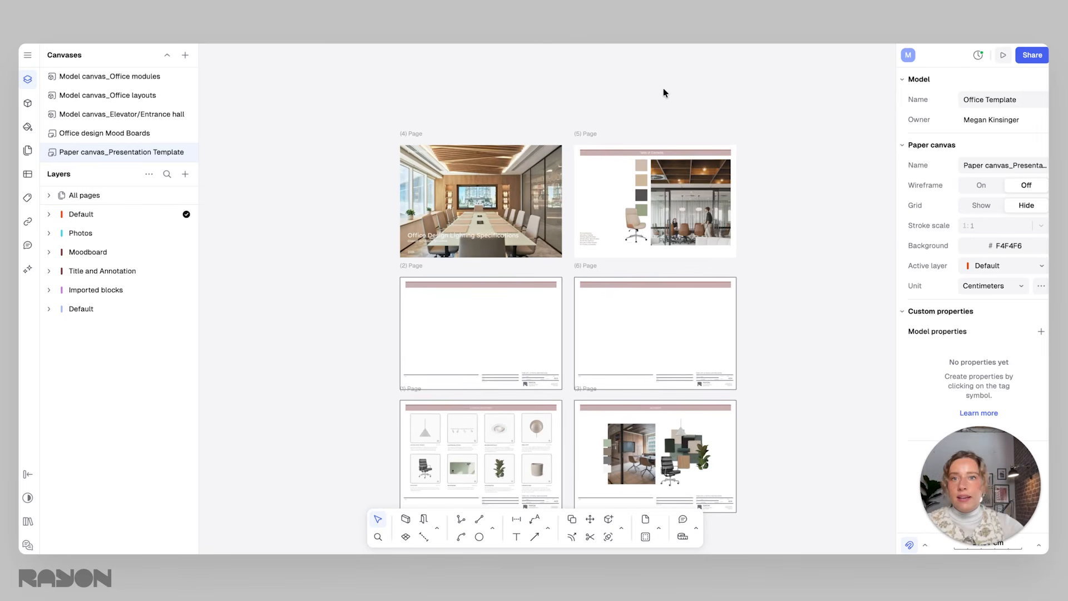
pyautogui.moveTo(746, 242); pyautogui.dragTo(706, 268, button='middle')
pyautogui.scroll(-1, 704, 263)
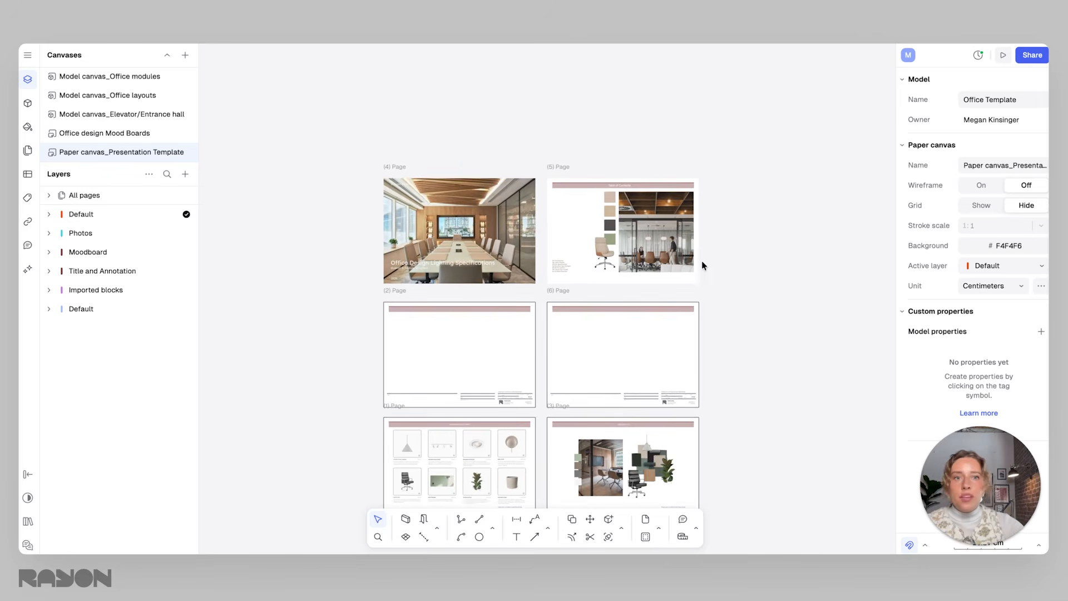
pyautogui.moveTo(470, 312); pyautogui.dragTo(464, 271, button='middle')
pyautogui.scroll(-3, 465, 268)
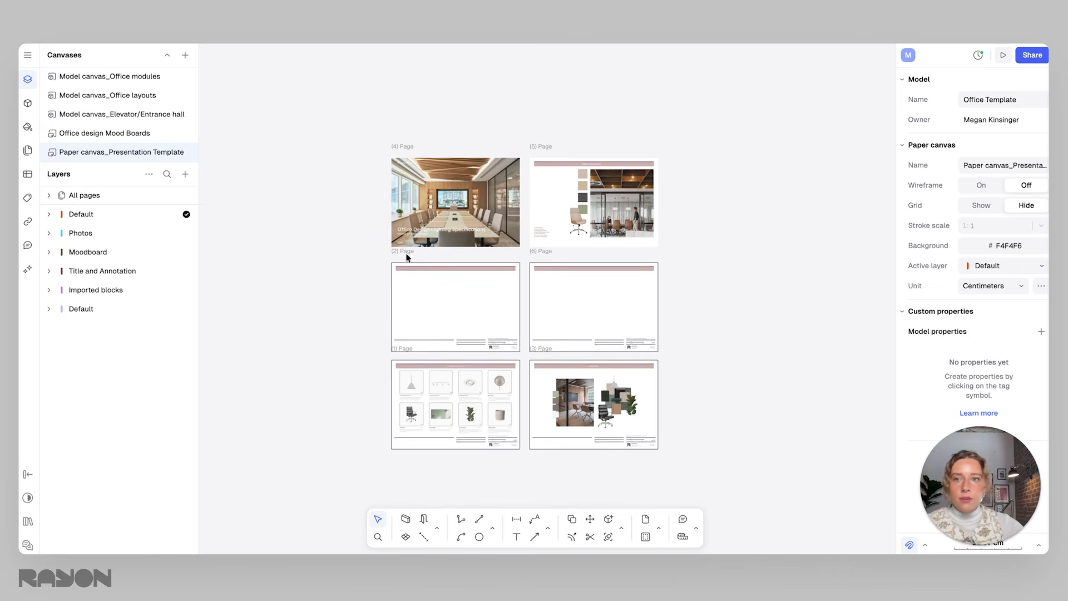
pyautogui.moveTo(361, 134); pyautogui.dragTo(734, 492)
pyautogui.rightClick(587, 280)
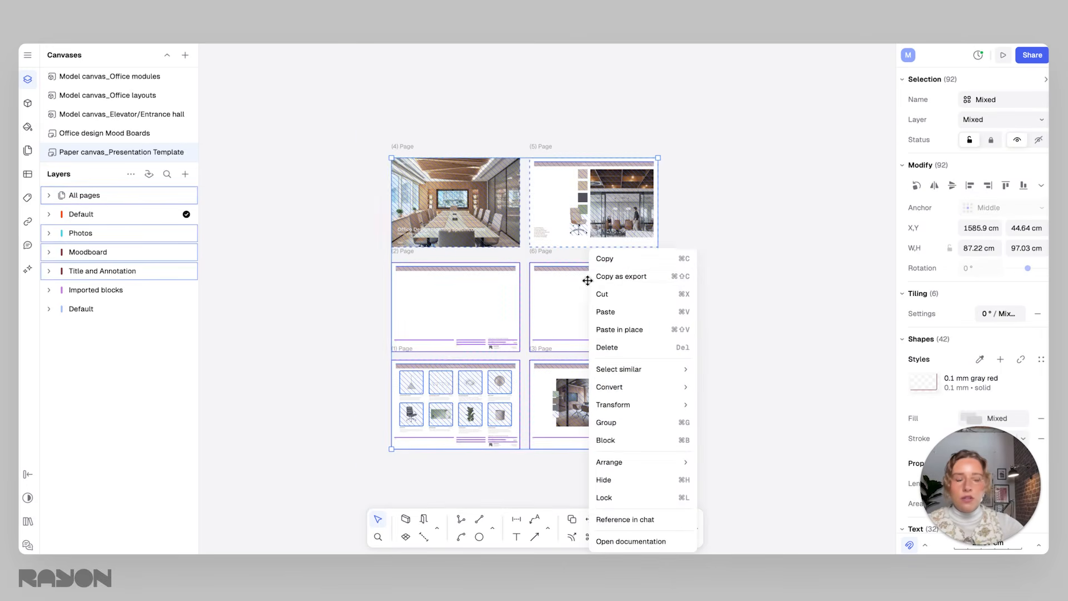
pyautogui.click(623, 277)
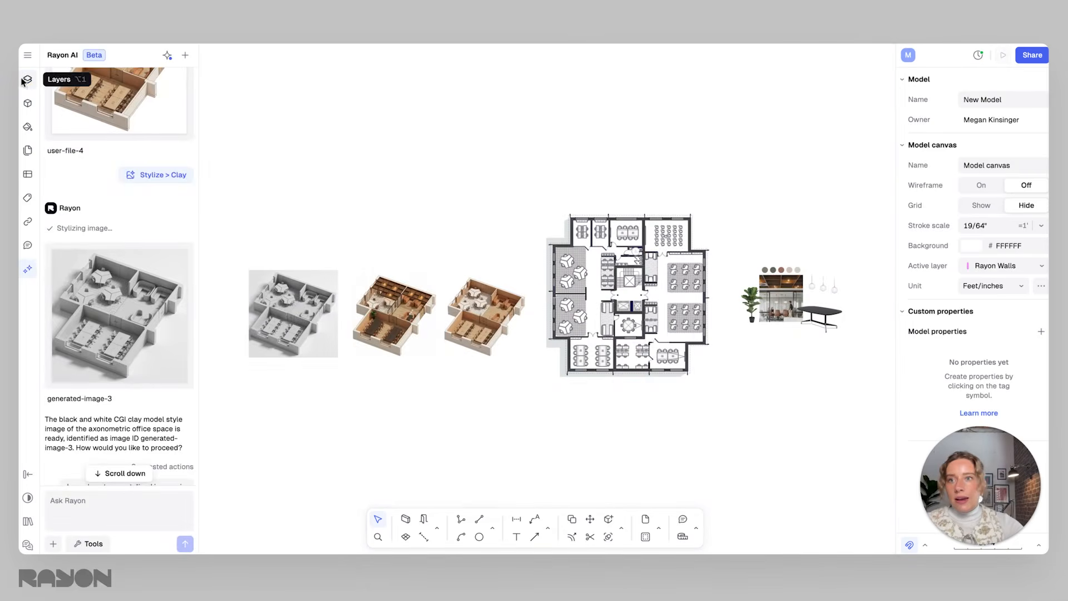
# Step: Switch to the New Model file, open its empty Paper canvas and dismiss the page-creation notice
pyautogui.click(23, 81)
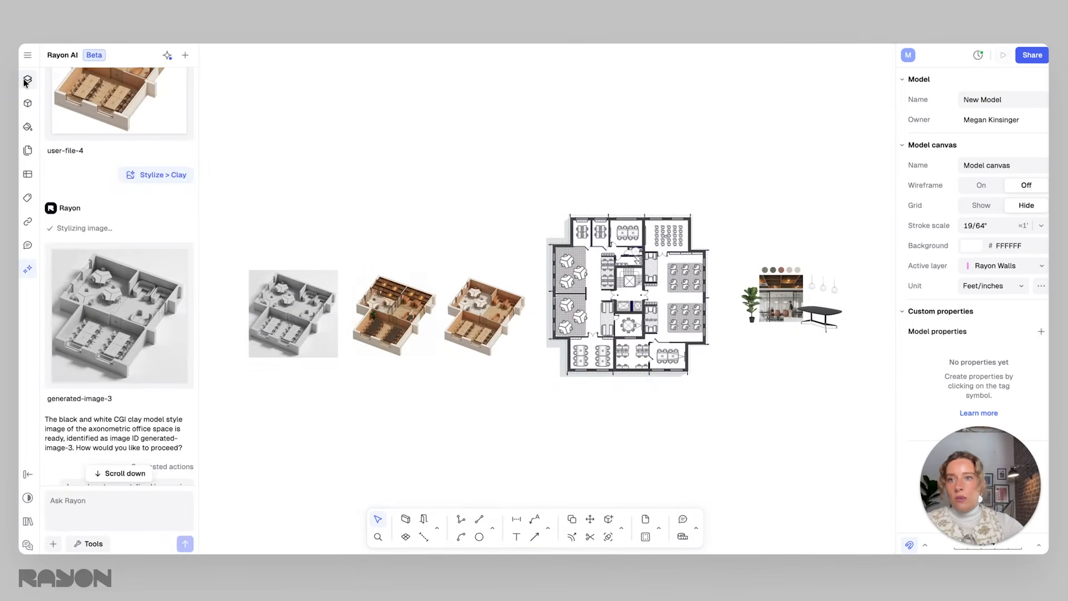
pyautogui.click(85, 96)
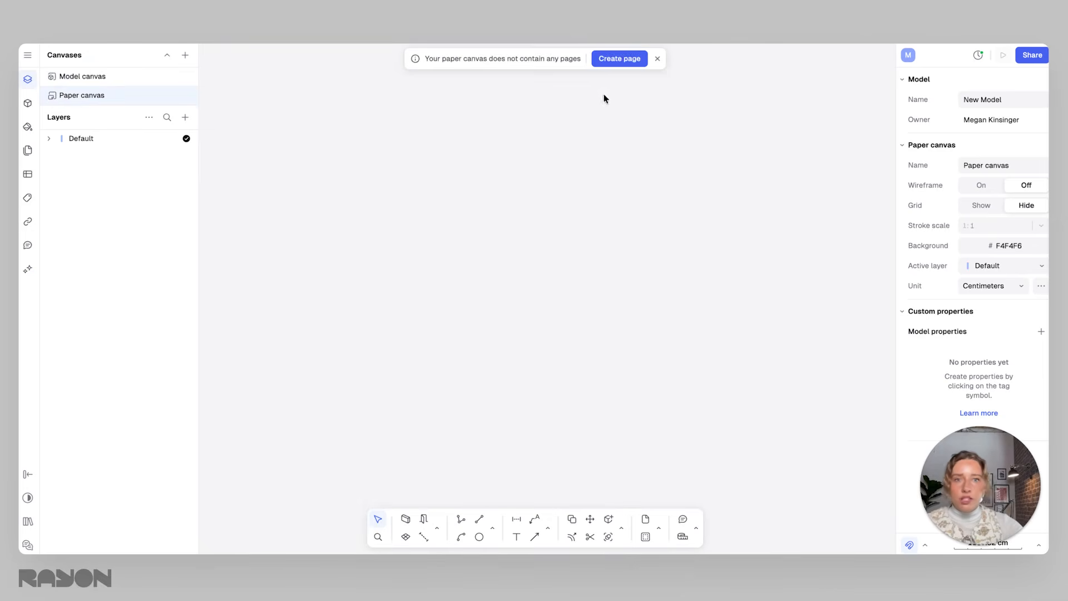
pyautogui.click(658, 60)
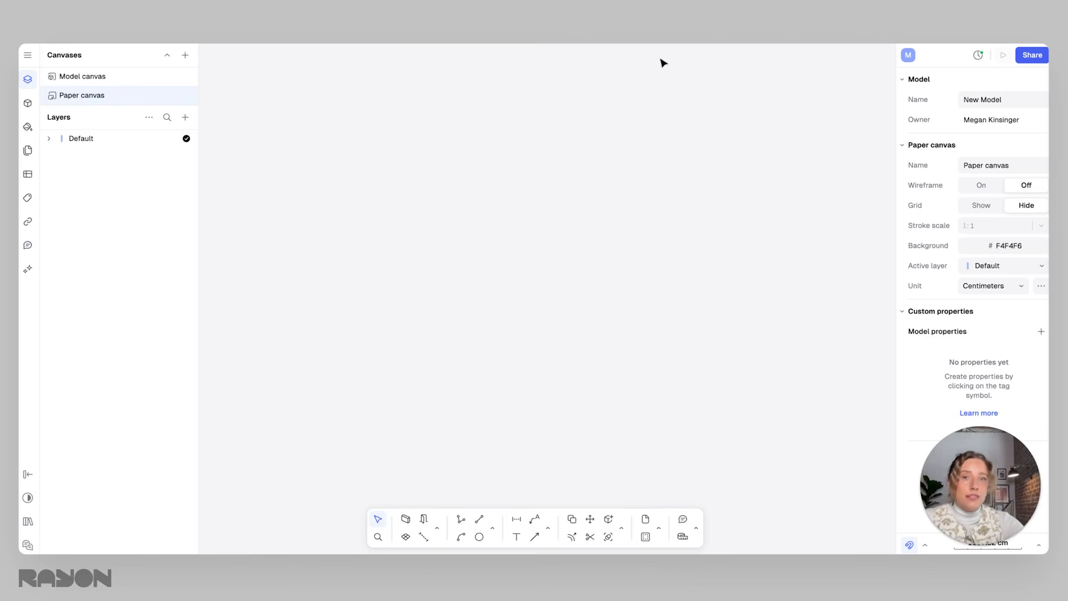
# Step: Paste the copied template pages onto the empty Paper canvas and deselect them
pyautogui.rightClick(387, 180)
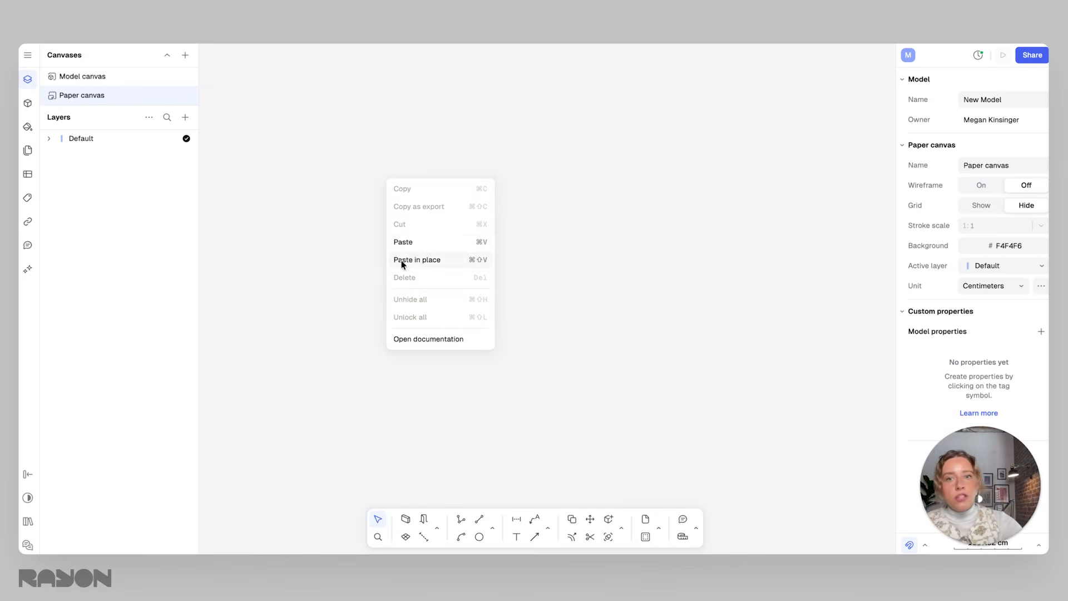
pyautogui.click(411, 245)
pyautogui.scroll(10, 578, 309)
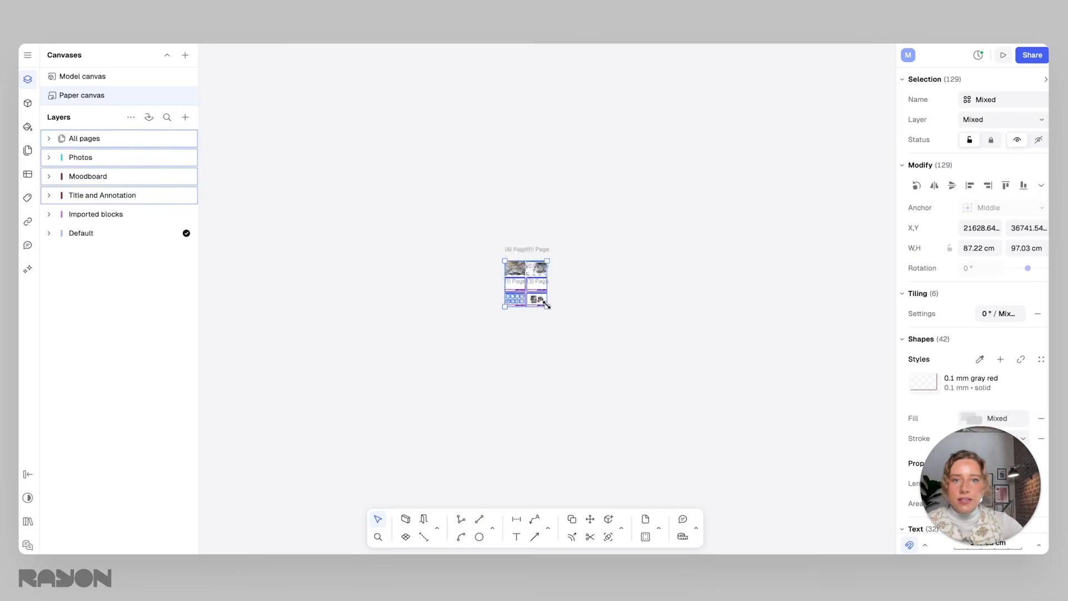
pyautogui.click(648, 249)
pyautogui.scroll(3, 633, 247)
pyautogui.scroll(-1, 616, 243)
pyautogui.moveTo(601, 226); pyautogui.dragTo(637, 239, button='middle')
# Step: Examine the pasted cover page and the Table of Contents page, including their images and layout
pyautogui.click(468, 100)
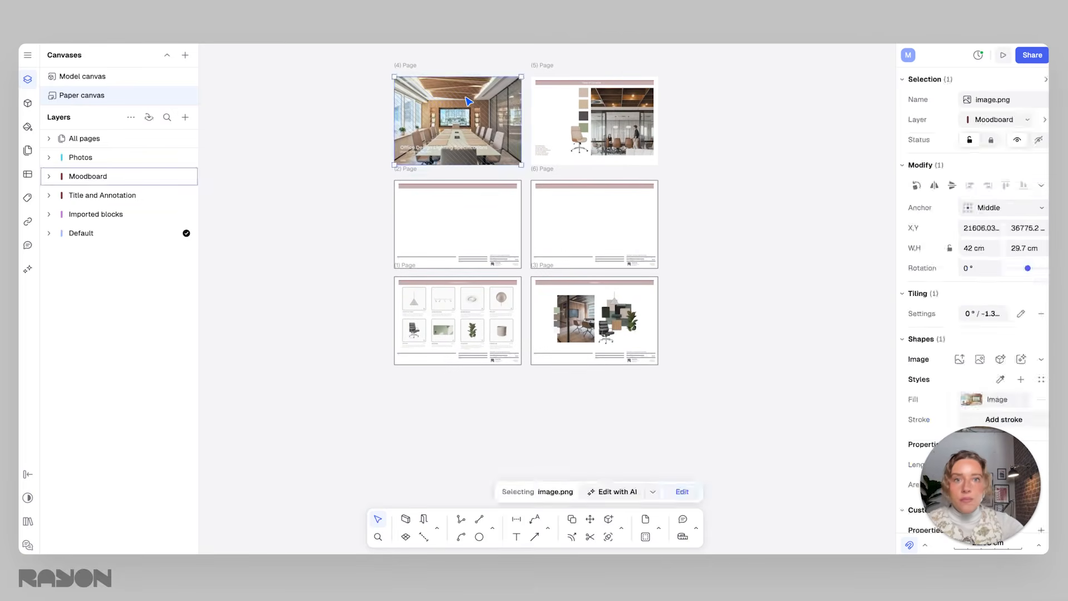
pyautogui.click(506, 211)
pyautogui.scroll(3, 529, 103)
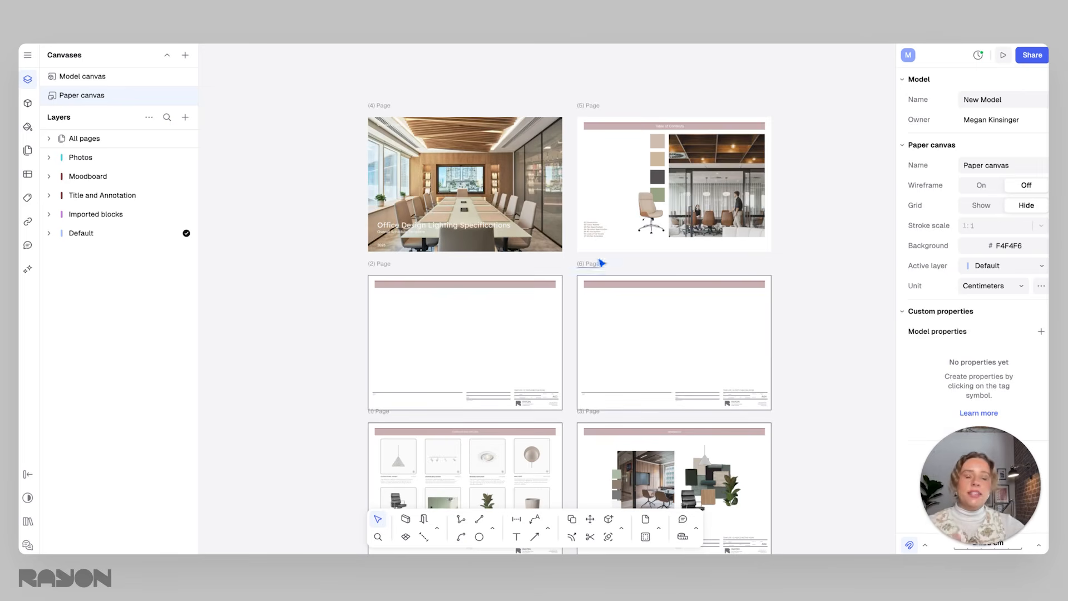
pyautogui.click(723, 187)
pyautogui.scroll(3, 754, 212)
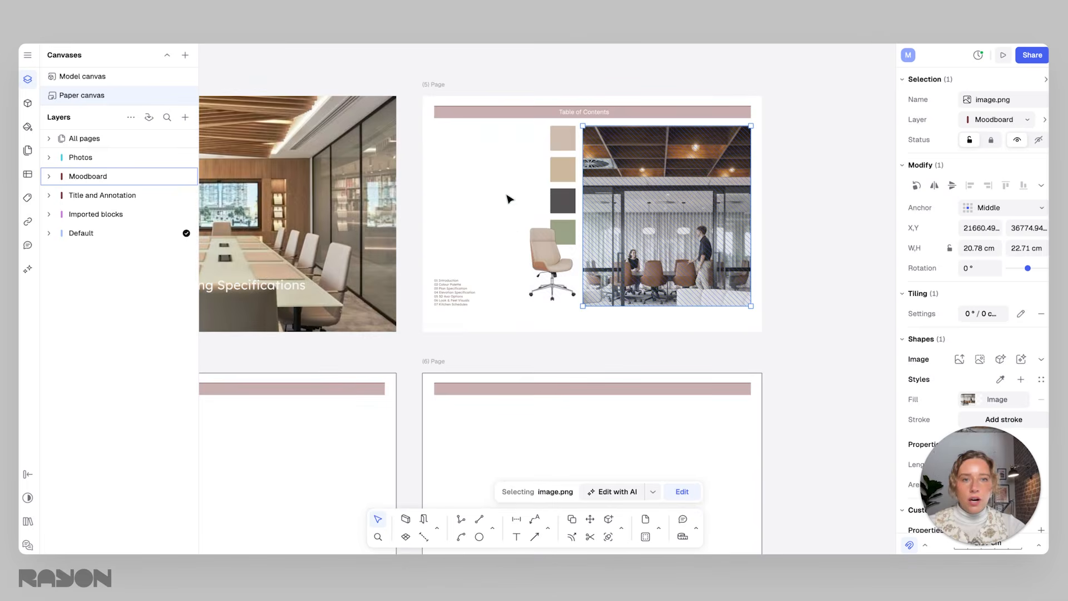
pyautogui.click(471, 268)
pyautogui.scroll(-3, 644, 222)
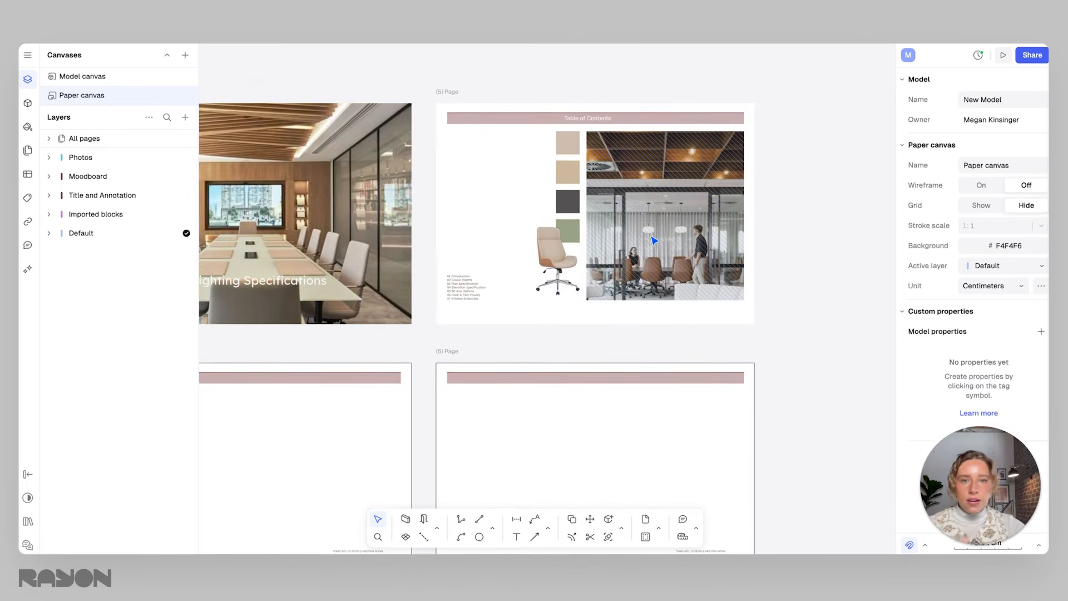
pyautogui.moveTo(571, 268); pyautogui.dragTo(689, 147, button='middle')
pyautogui.scroll(-1, 689, 161)
pyautogui.moveTo(728, 177); pyautogui.dragTo(675, 229, button='middle')
pyautogui.click(676, 161)
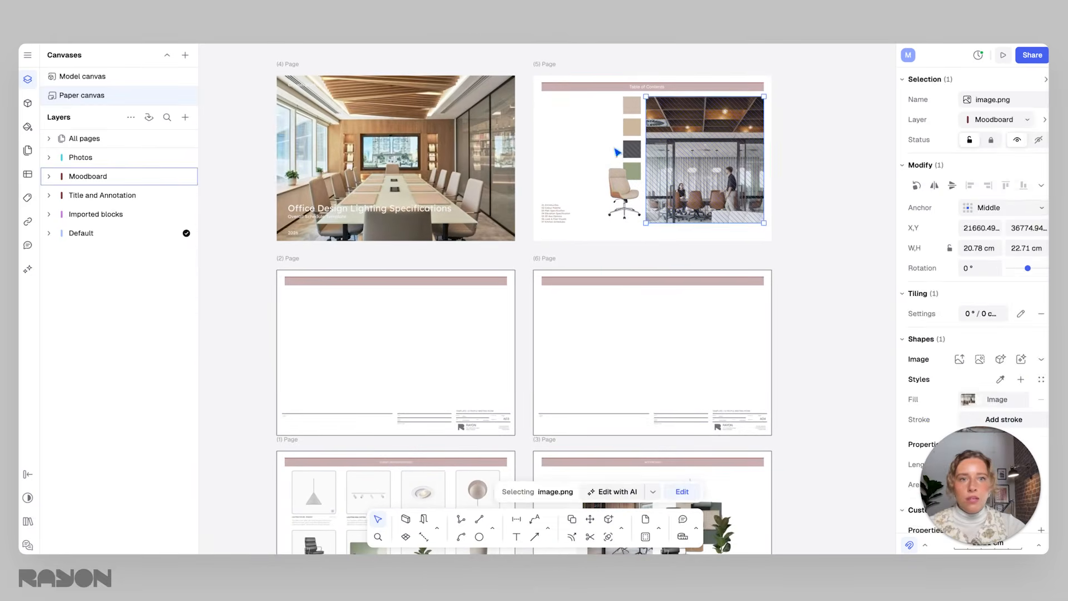
pyautogui.click(425, 131)
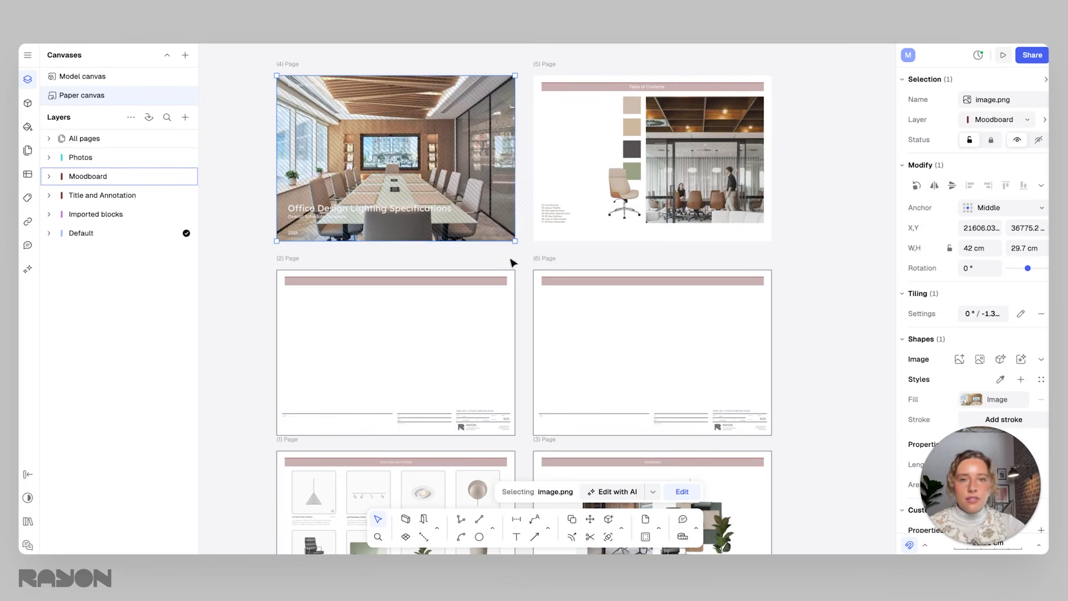
# Step: Examine the blank title-block pages together with the furniture and mood board pages below them
pyautogui.moveTo(515, 244); pyautogui.dragTo(549, 153, button='middle')
pyautogui.moveTo(495, 271); pyautogui.dragTo(456, 216, button='middle')
pyautogui.scroll(2, 439, 243)
pyautogui.scroll(2, 455, 199)
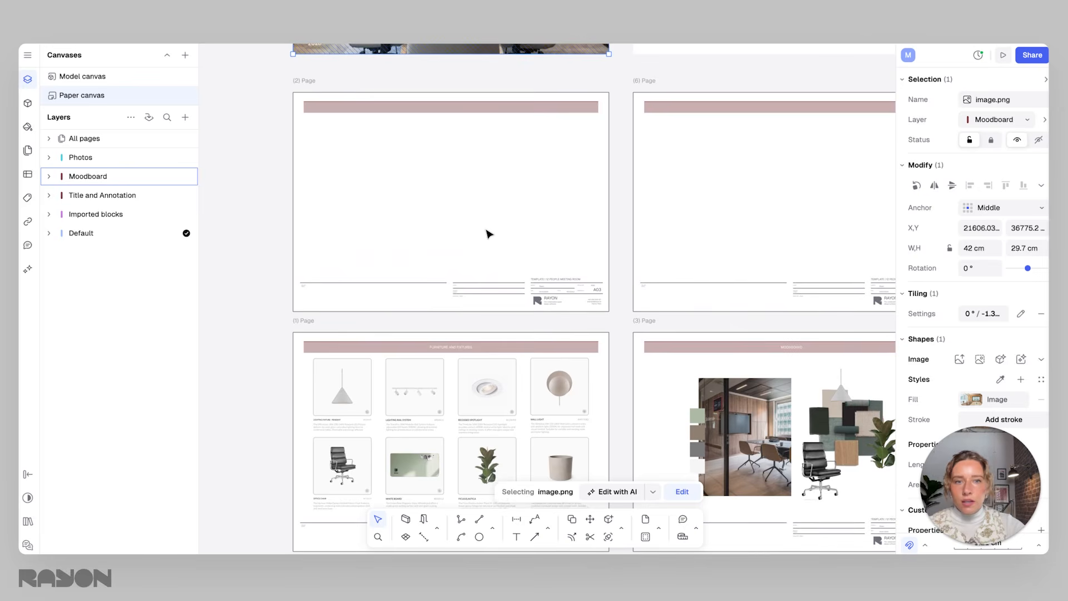
pyautogui.click(445, 269)
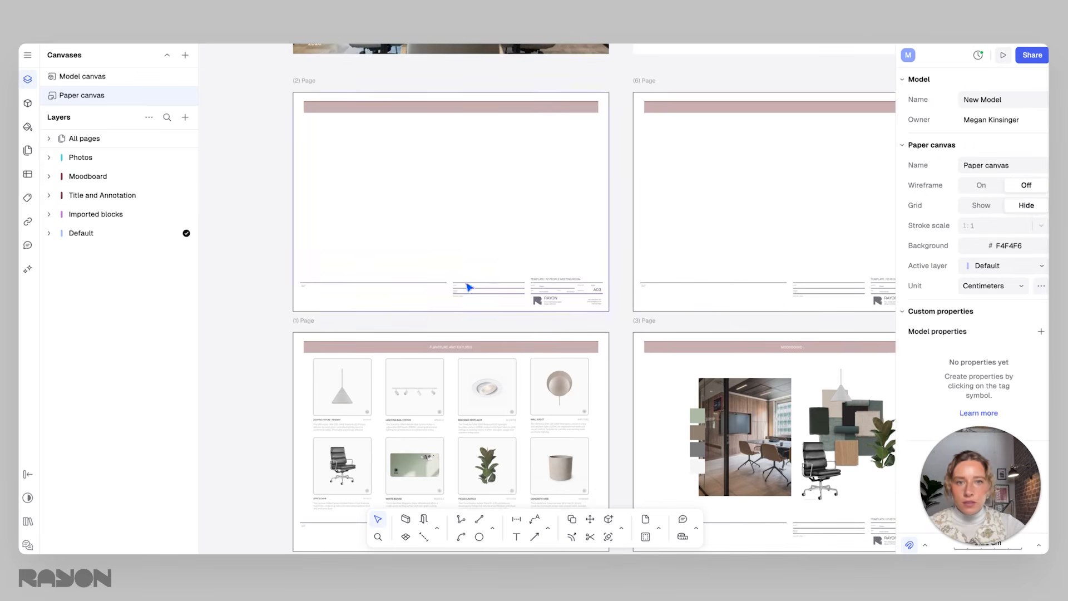
pyautogui.scroll(5, 503, 264)
pyautogui.scroll(-9, 503, 263)
pyautogui.moveTo(483, 252); pyautogui.dragTo(487, 254, button='middle')
pyautogui.scroll(1, 489, 245)
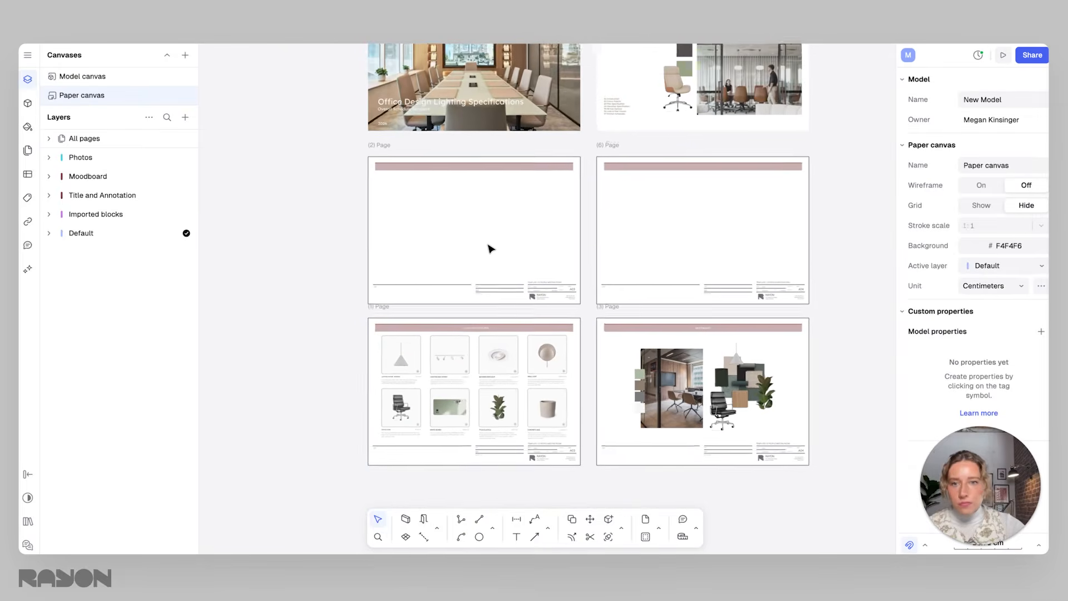
pyautogui.scroll(1, 490, 248)
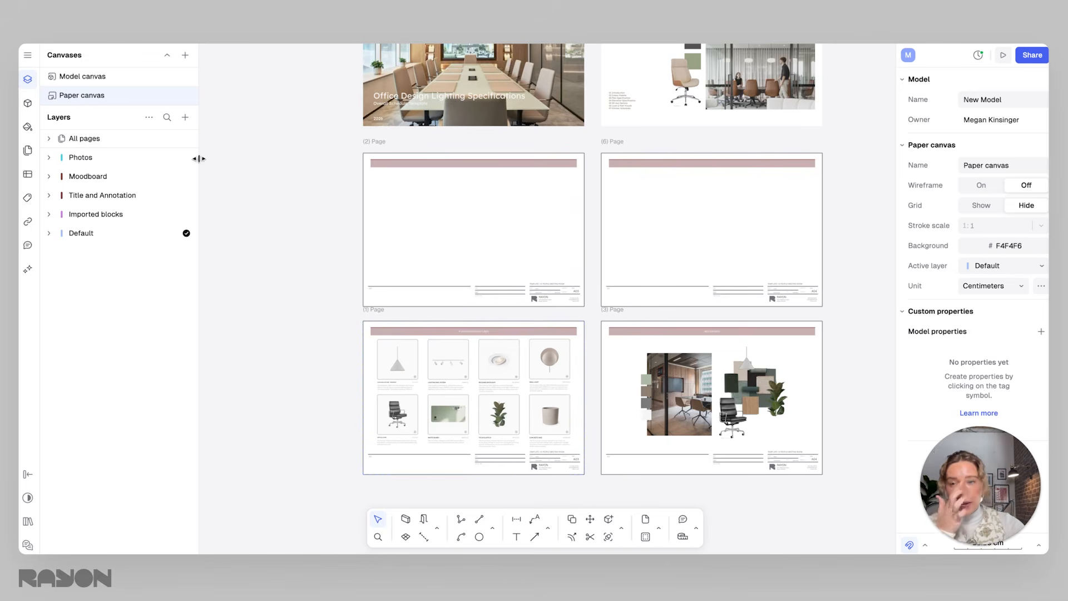
# Step: Add a view of the Model canvas to the Paper canvas
pyautogui.click(186, 119)
pyautogui.moveTo(202, 174)
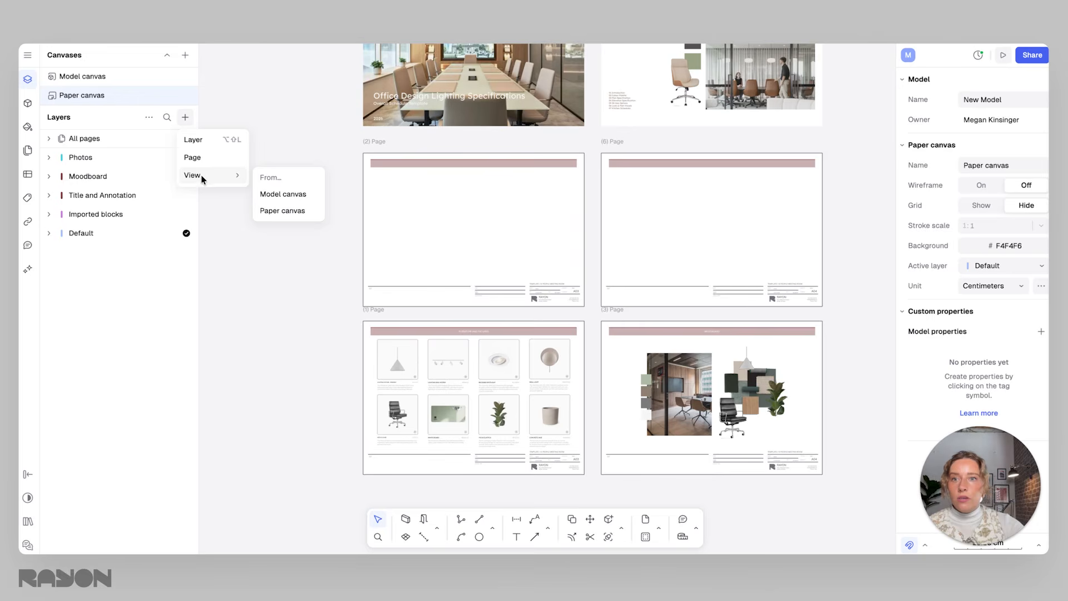
pyautogui.click(298, 195)
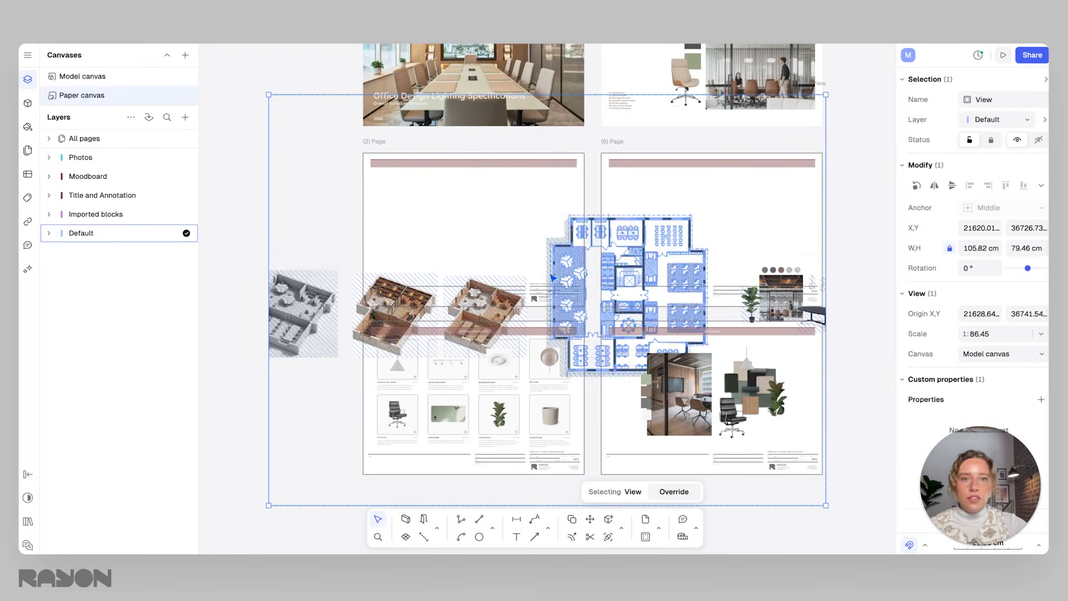
# Step: Move the Model canvas view so its floor plan lies over blank page (2)
pyautogui.scroll(-1, 540, 277)
pyautogui.moveTo(604, 257); pyautogui.dragTo(689, 233, button='middle')
pyautogui.moveTo(692, 259); pyautogui.dragTo(425, 173)
pyautogui.scroll(-2, 436, 179)
pyautogui.moveTo(492, 197); pyautogui.dragTo(606, 205, button='middle')
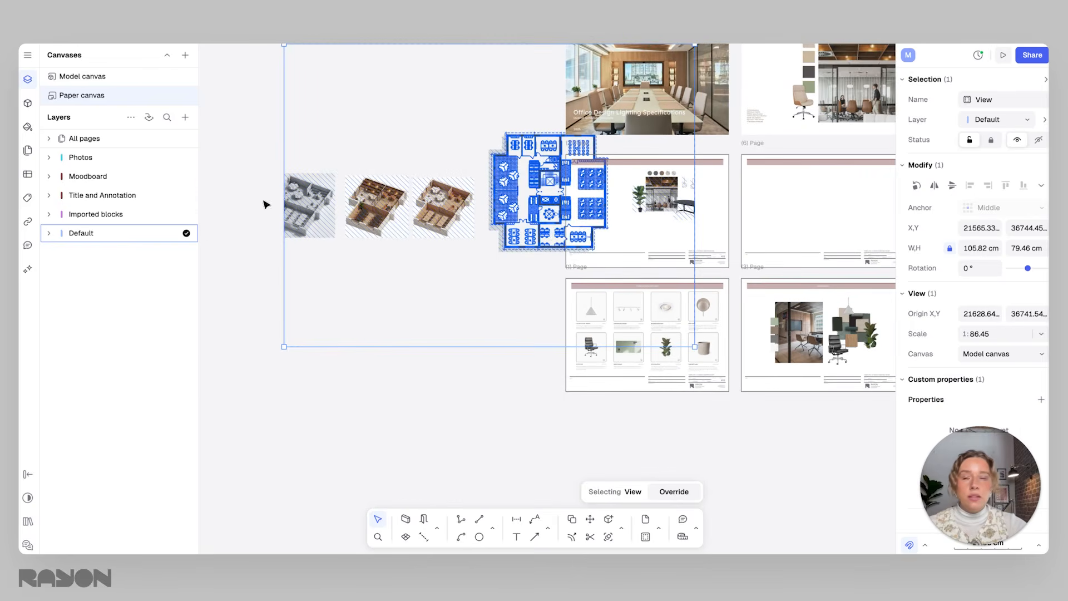
pyautogui.moveTo(559, 217); pyautogui.dragTo(440, 214, button='middle')
pyautogui.moveTo(440, 215); pyautogui.dragTo(545, 220)
pyautogui.scroll(2, 546, 217)
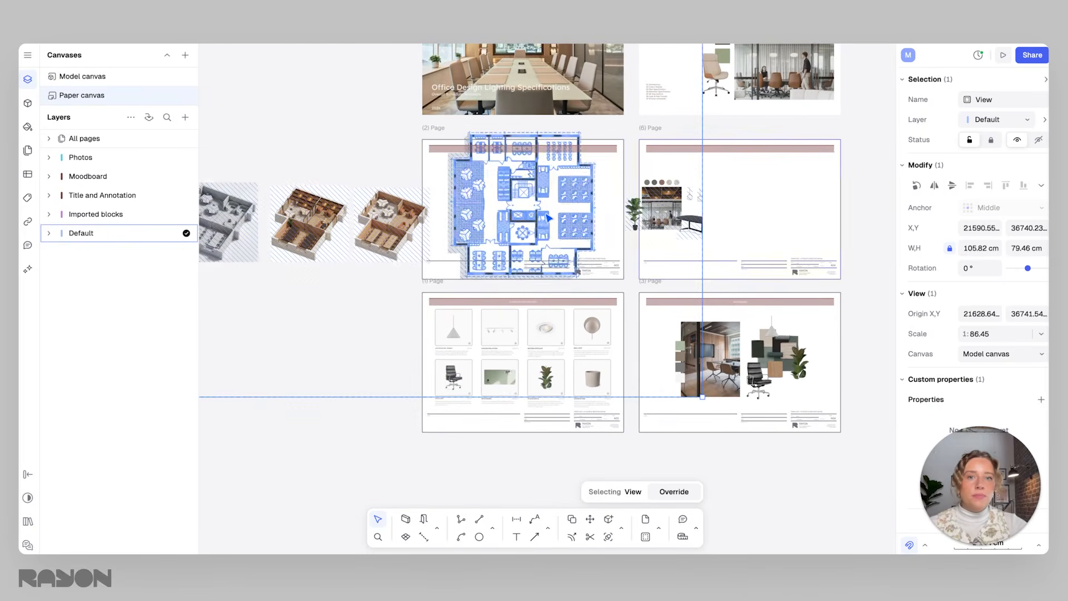
pyautogui.scroll(-2, 509, 204)
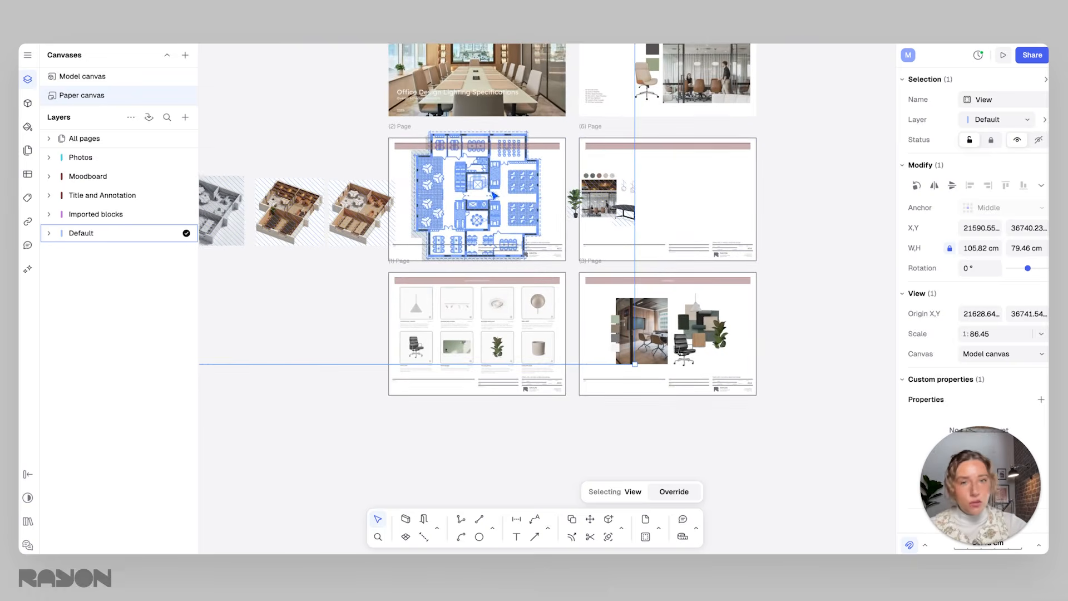
pyautogui.scroll(1, 495, 206)
pyautogui.moveTo(492, 190)
pyautogui.mouseDown()
pyautogui.moveTo(467, 226)
pyautogui.moveTo(493, 193)
pyautogui.mouseUp()
pyautogui.scroll(2, 504, 194)
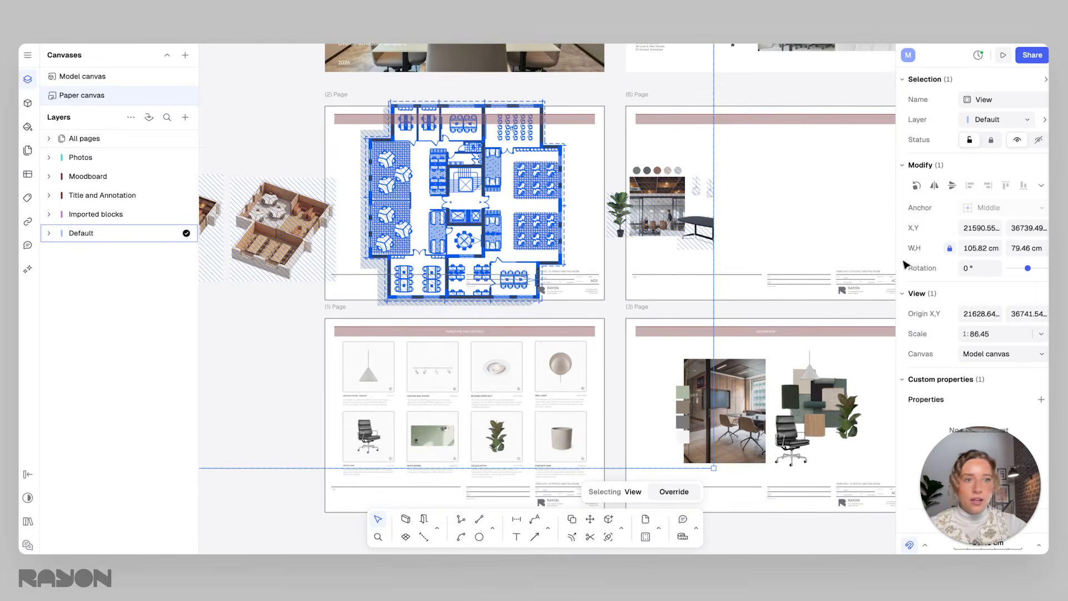
# Step: Try the view at scales 1:50 and 1:100, and set its scale to 1:125
pyautogui.click(1037, 336)
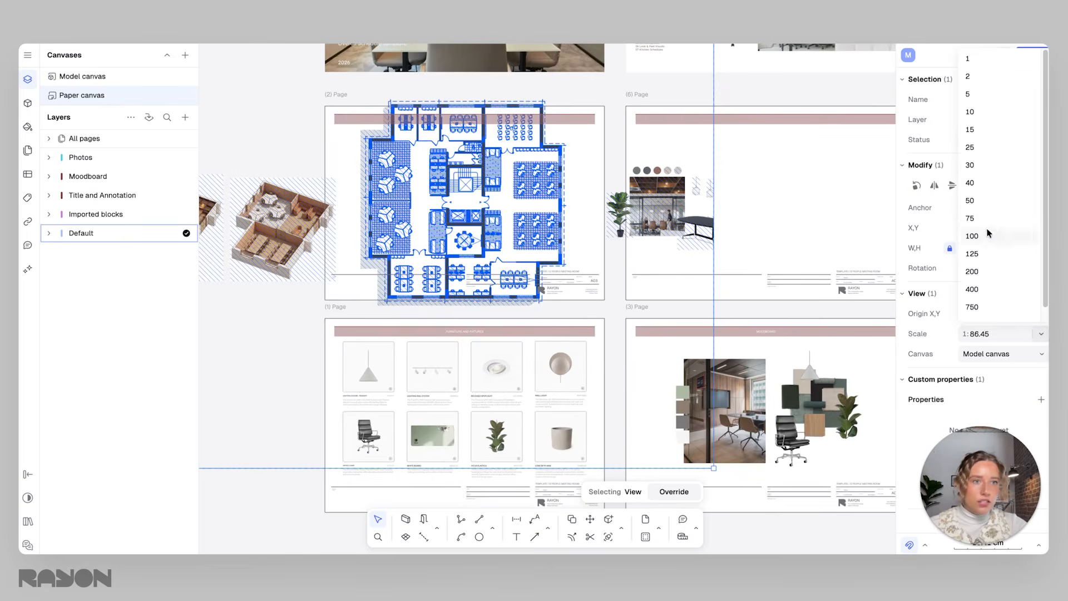
pyautogui.click(979, 201)
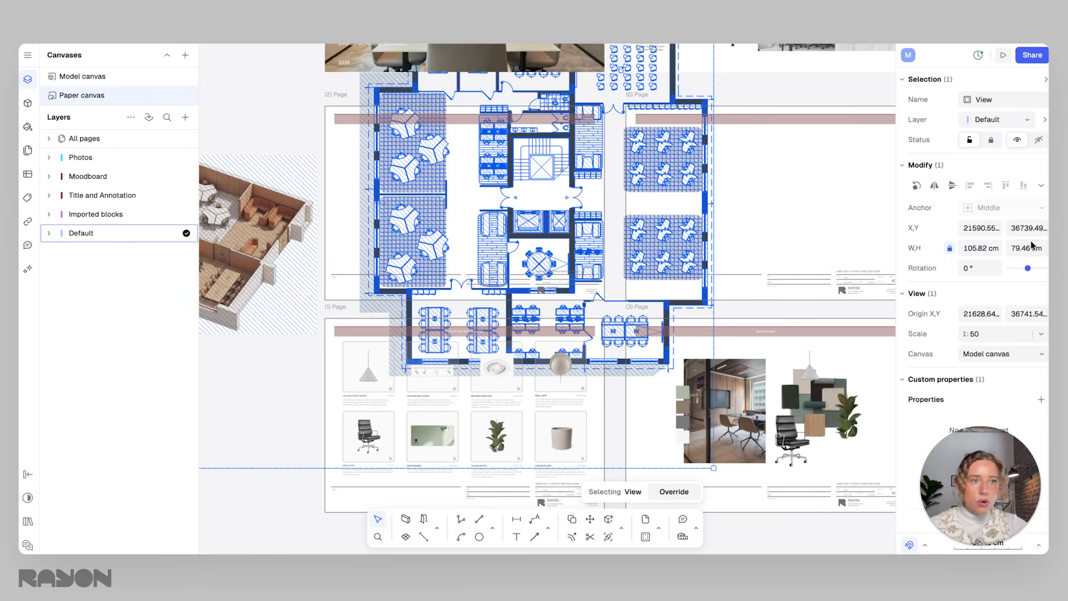
pyautogui.click(1039, 334)
pyautogui.click(982, 238)
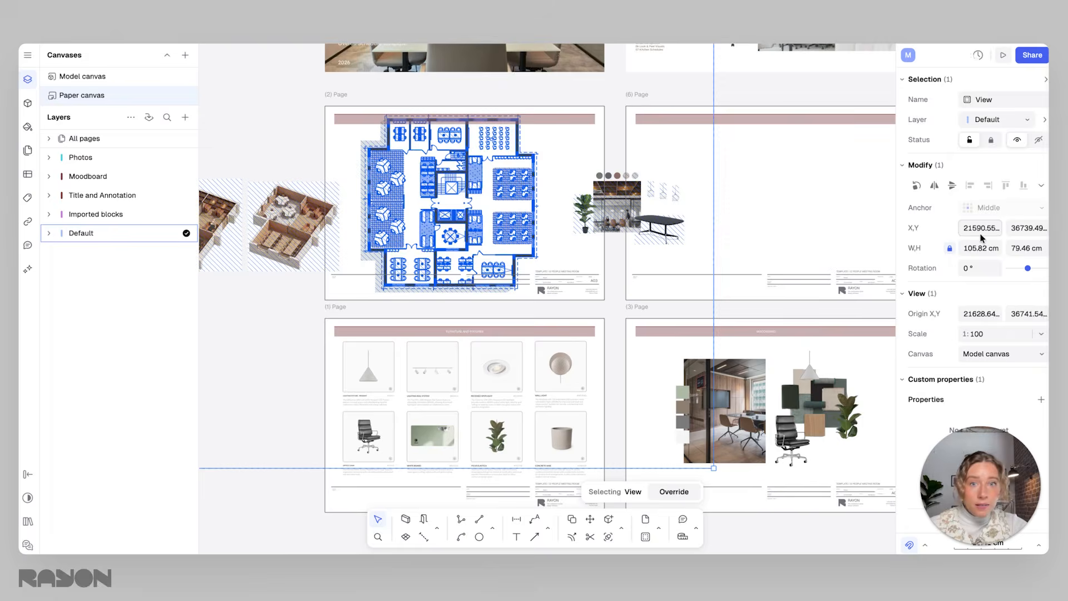
pyautogui.click(1040, 335)
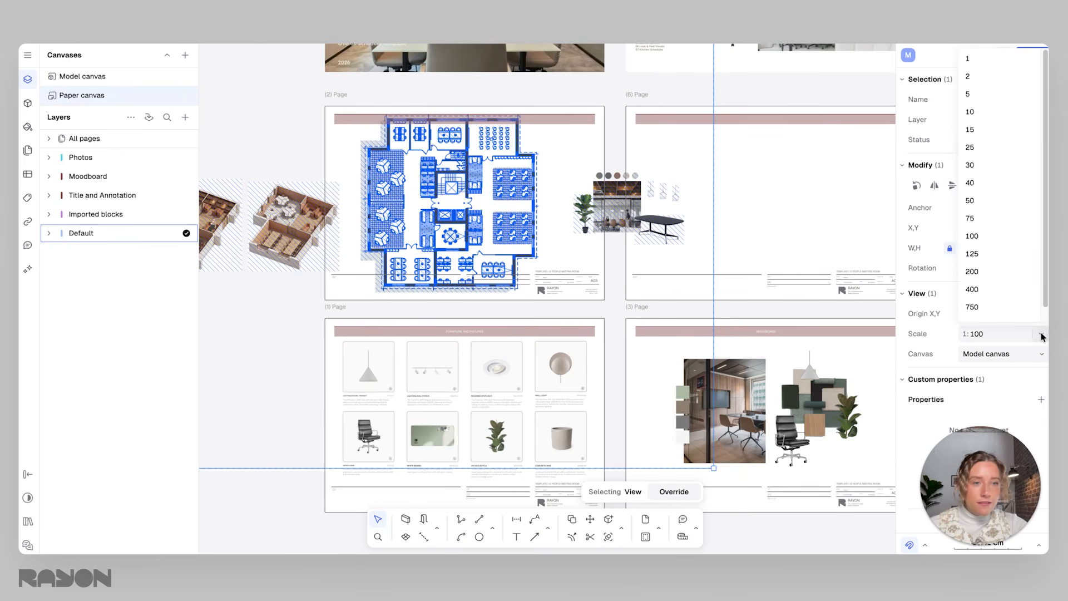
pyautogui.click(982, 254)
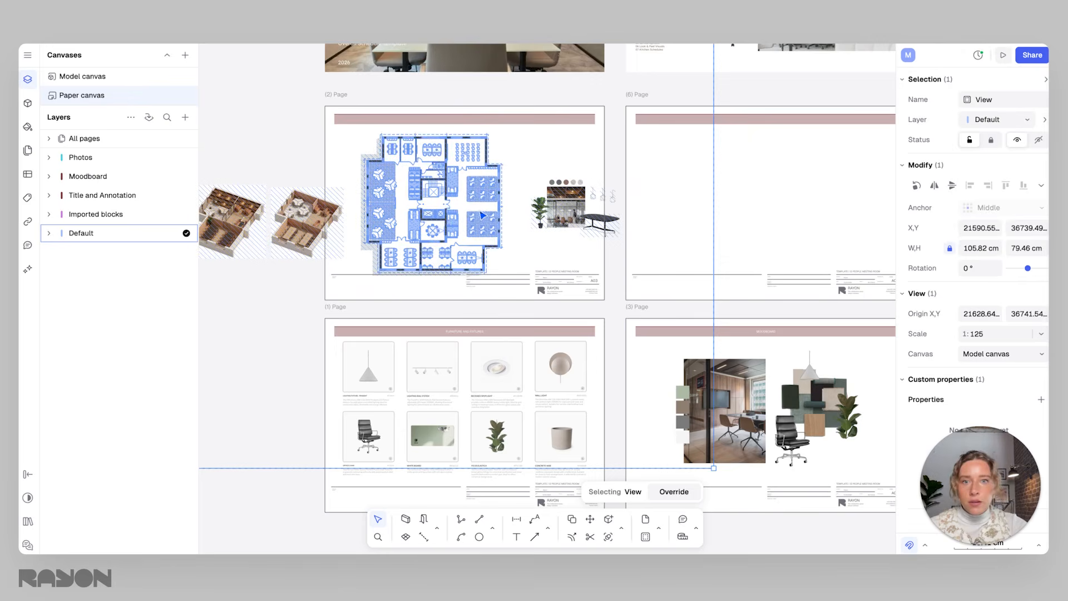
# Step: Reposition the view so the floor plan is centred within page (2)
pyautogui.keyDown('ctrl'); pyautogui.scroll(1, 481, 212); pyautogui.keyUp('ctrl')
pyautogui.scroll(1, 481, 212)
pyautogui.moveTo(368, 234); pyautogui.dragTo(482, 233, button='middle')
pyautogui.scroll(-1, 482, 233)
pyautogui.scroll(-1, 312, 219)
pyautogui.moveTo(312, 219); pyautogui.dragTo(332, 221, button='middle')
pyautogui.scroll(-1, 437, 226)
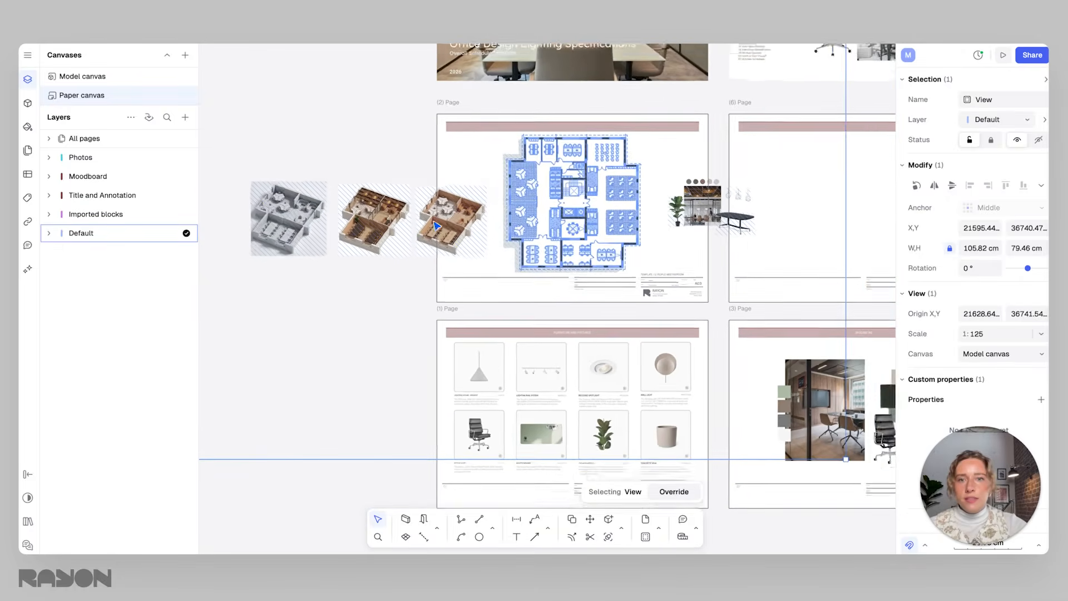
# Step: Crop the sides of the view frame on page (2) to the floor plan, about 26.48 cm wide
pyautogui.scroll(-5, 436, 225)
pyautogui.scroll(5, 400, 233)
pyautogui.scroll(-5, 370, 228)
pyautogui.moveTo(272, 206); pyautogui.dragTo(294, 220, button='middle')
pyautogui.moveTo(301, 214); pyautogui.dragTo(446, 214)
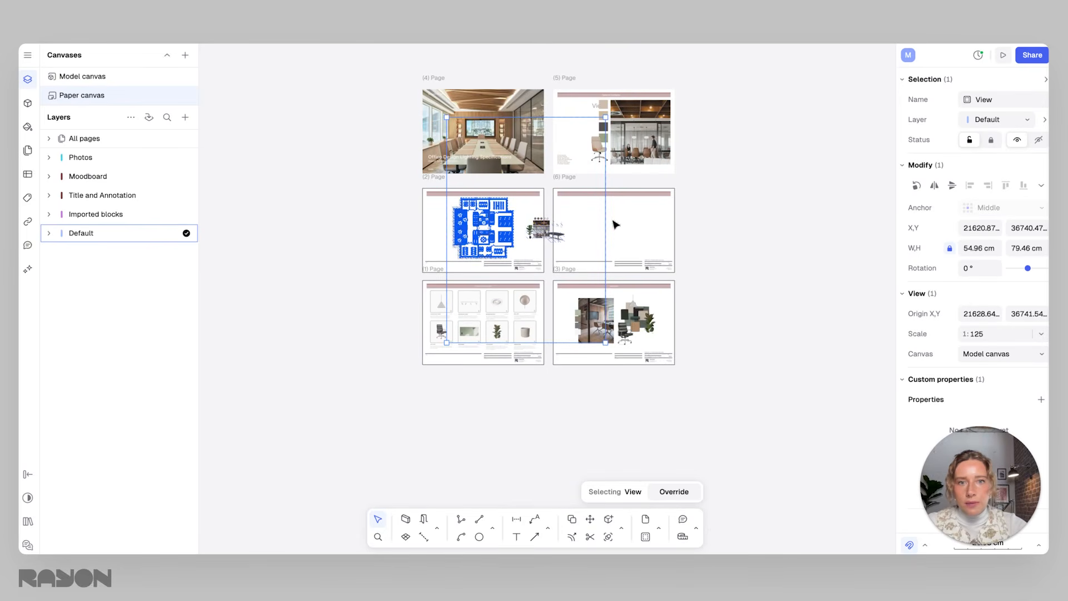
pyautogui.moveTo(605, 218); pyautogui.dragTo(522, 197)
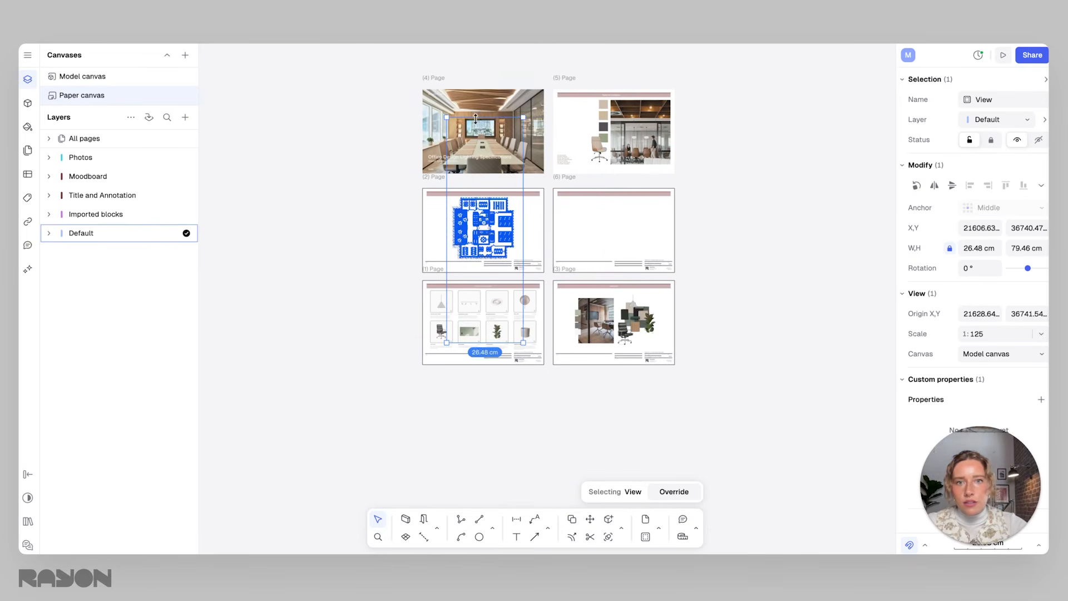
# Step: Crop the upper and lower edges of the view frame to the floor plan, about 25.86 cm high
pyautogui.moveTo(477, 118); pyautogui.dragTo(476, 189)
pyautogui.scroll(3, 512, 310)
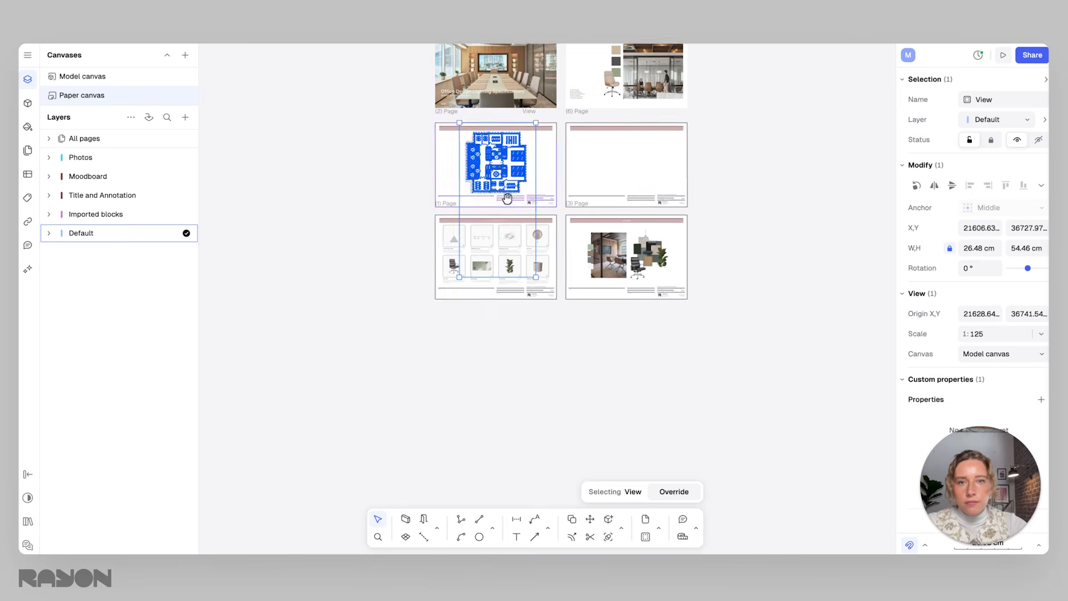
pyautogui.moveTo(503, 282); pyautogui.dragTo(503, 170)
pyautogui.scroll(5, 520, 133)
pyautogui.click(668, 189)
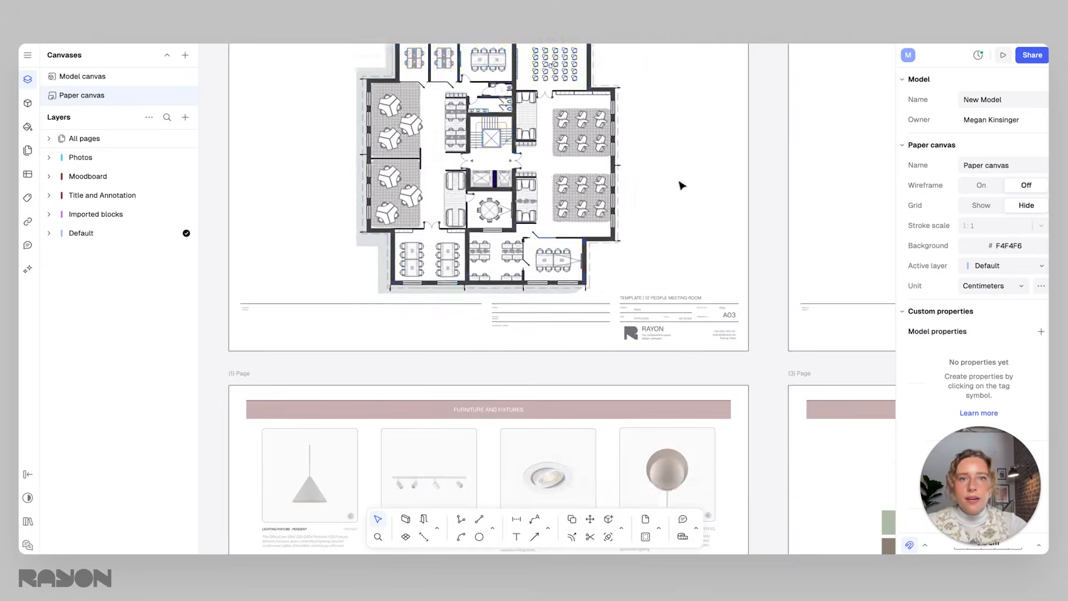
pyautogui.scroll(-4, 673, 192)
pyautogui.click(607, 211)
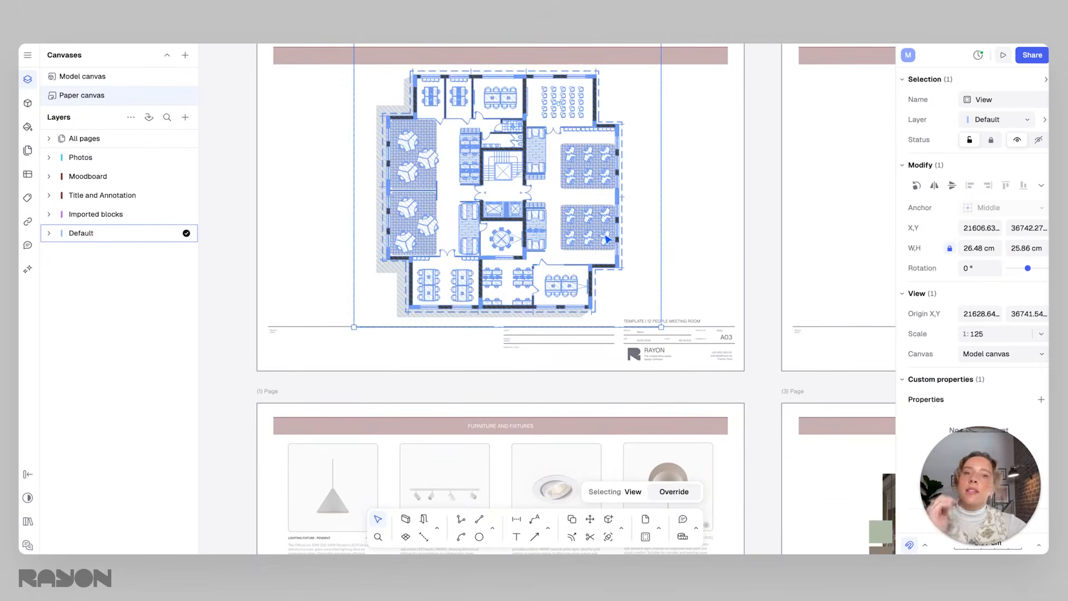
pyautogui.scroll(2, 618, 220)
pyautogui.scroll(-1, 632, 218)
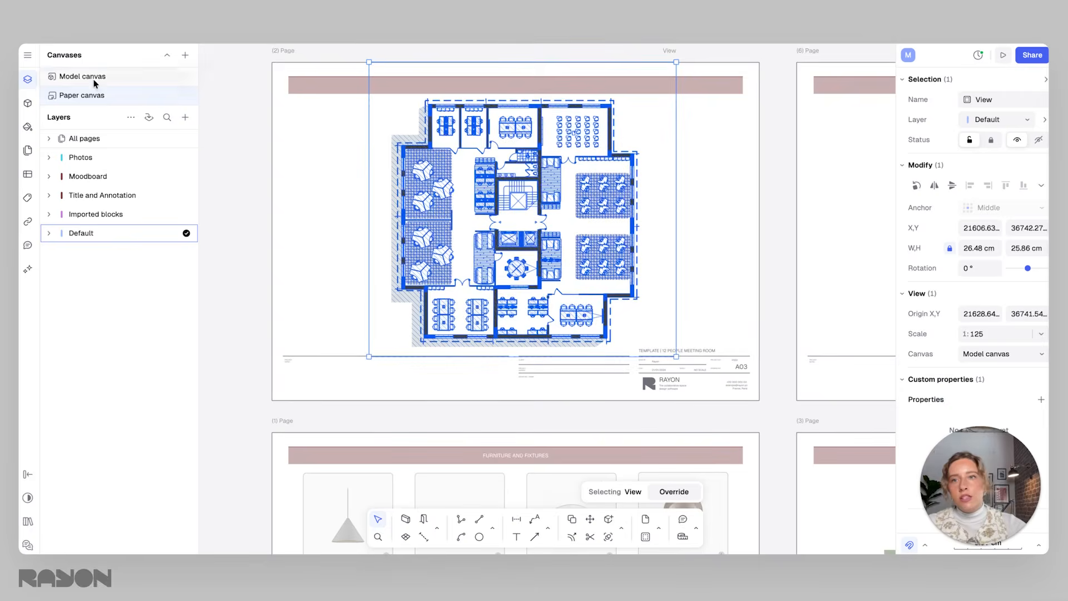
# Step: In the Model canvas, add a vertical linear dimension along the floor plan's eastern exterior wall, offset outside the building
pyautogui.click(94, 78)
pyautogui.scroll(1, 534, 196)
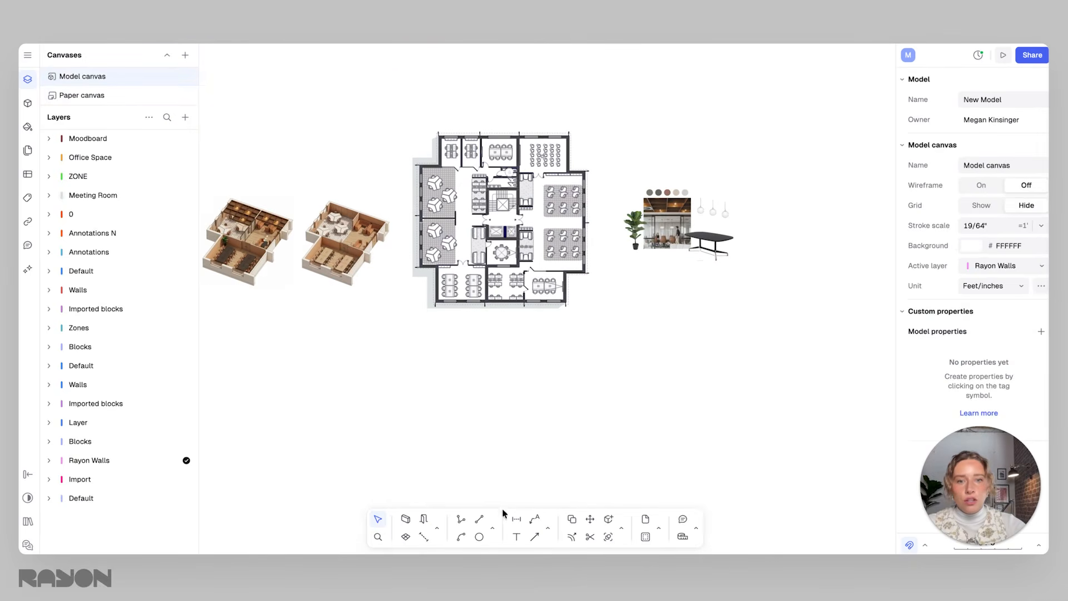
pyautogui.click(521, 517)
pyautogui.scroll(10, 572, 166)
pyautogui.click(620, 182)
pyautogui.scroll(-5, 588, 136)
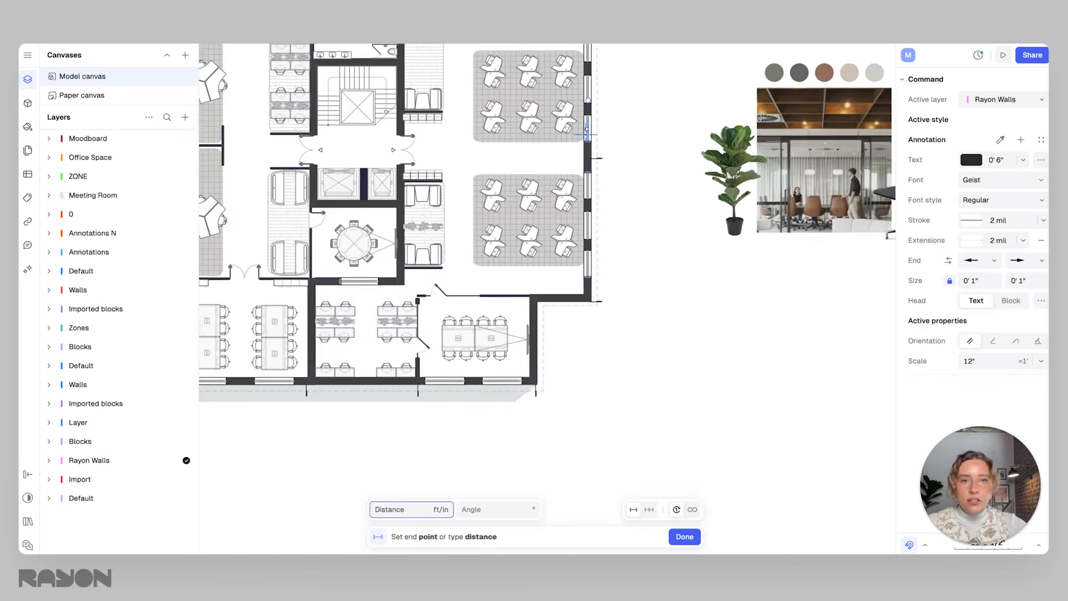
pyautogui.scroll(-1, 587, 174)
pyautogui.click(590, 293)
pyautogui.click(611, 302)
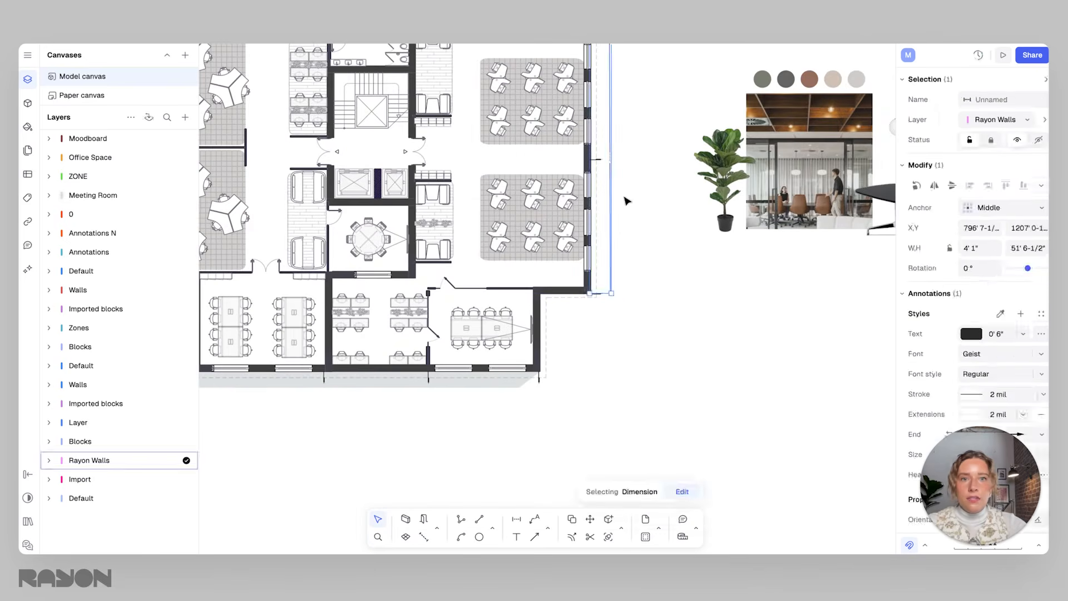
pyautogui.click(654, 261)
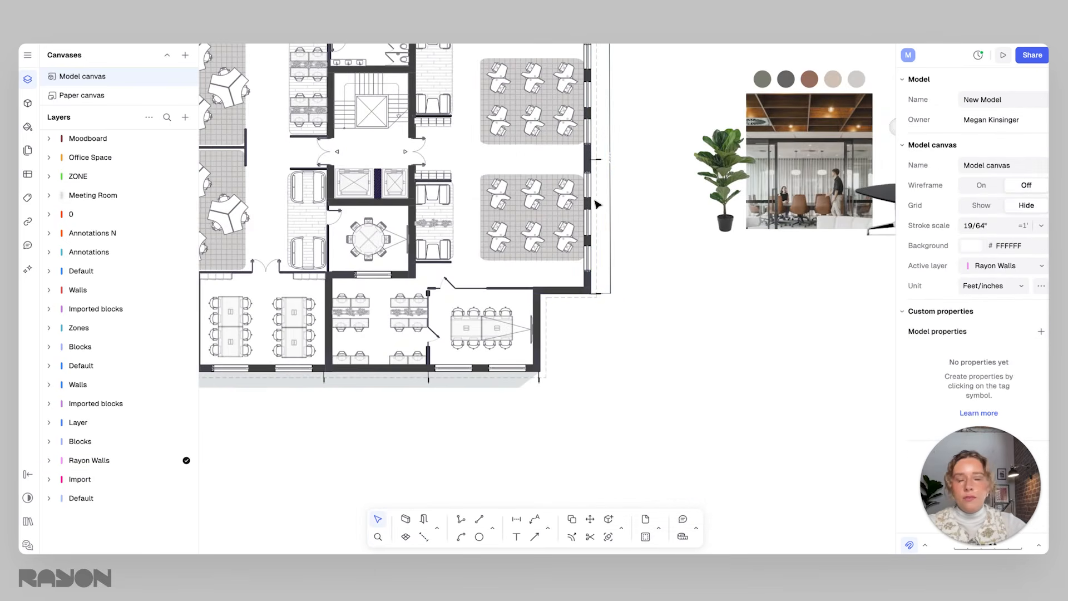
# Step: Return to the Paper canvas and check the new dimension in the page (2) view and the blank page (6)
pyautogui.click(89, 98)
pyautogui.scroll(5, 584, 174)
pyautogui.scroll(-5, 600, 173)
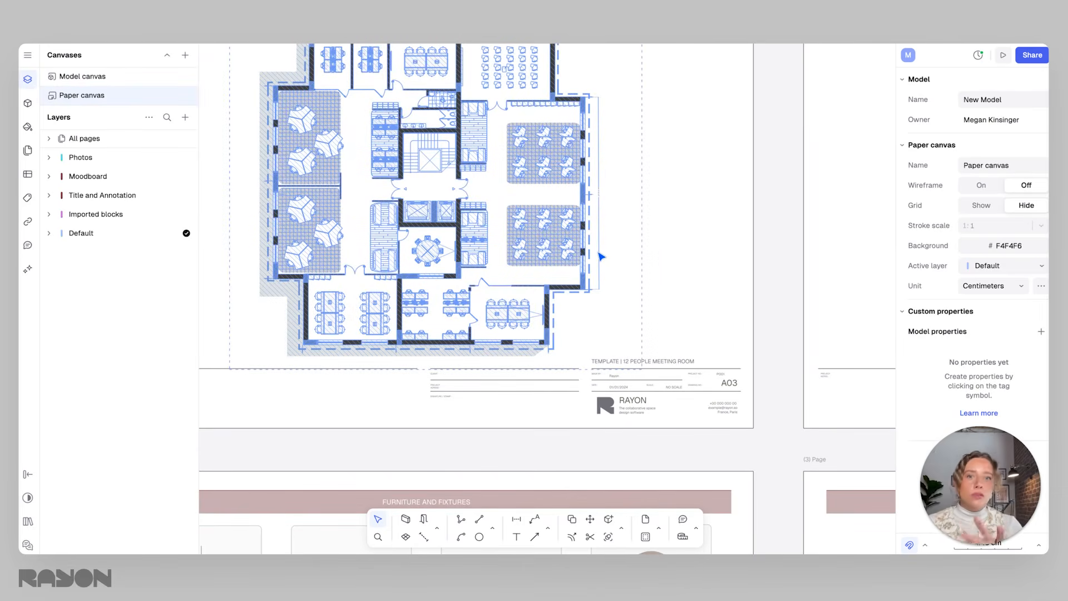
pyautogui.keyDown('ctrl'); pyautogui.scroll(-5, 601, 255); pyautogui.keyUp('ctrl')
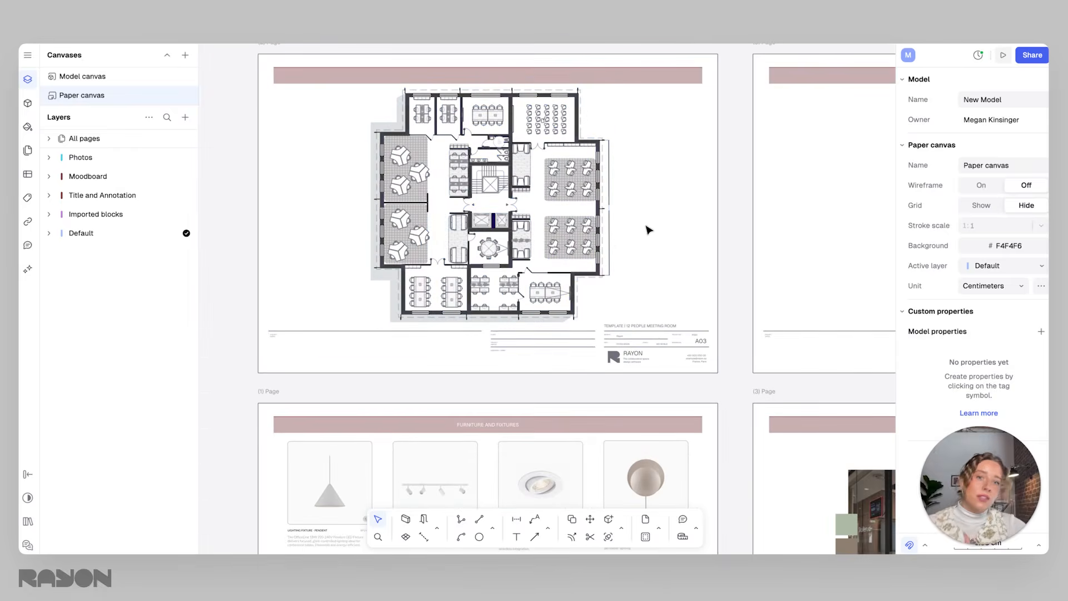
pyautogui.moveTo(655, 339); pyautogui.dragTo(328, 256, button='middle')
pyautogui.scroll(-1, 476, 198)
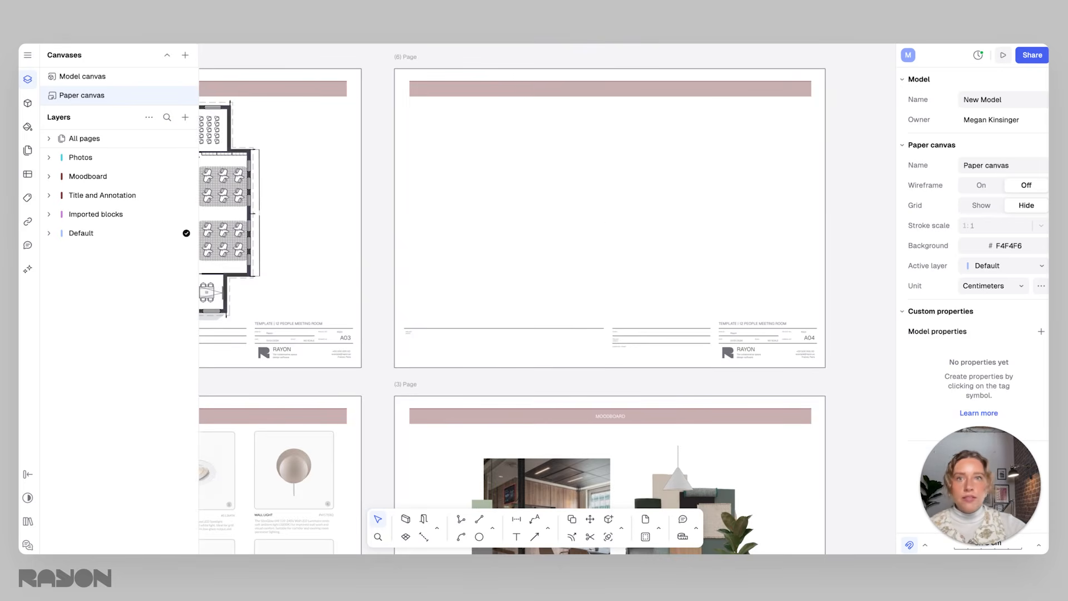
# Step: Copy the complete Section BB drawing from the Model canvas_Office layouts canvas of the Office Template model
pyautogui.click(96, 78)
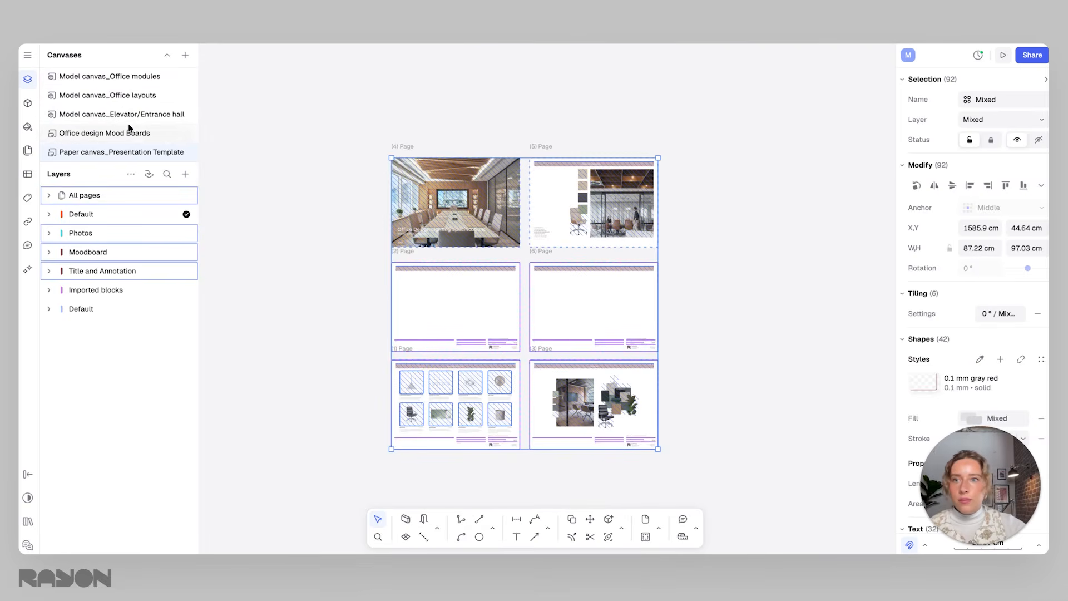
pyautogui.click(128, 97)
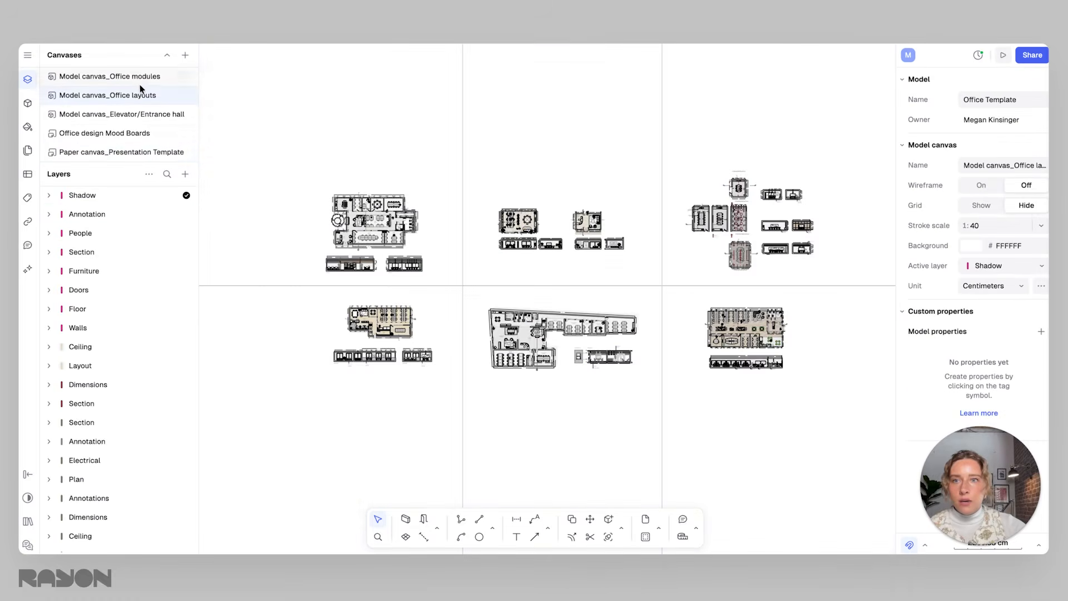
pyautogui.scroll(10, 617, 240)
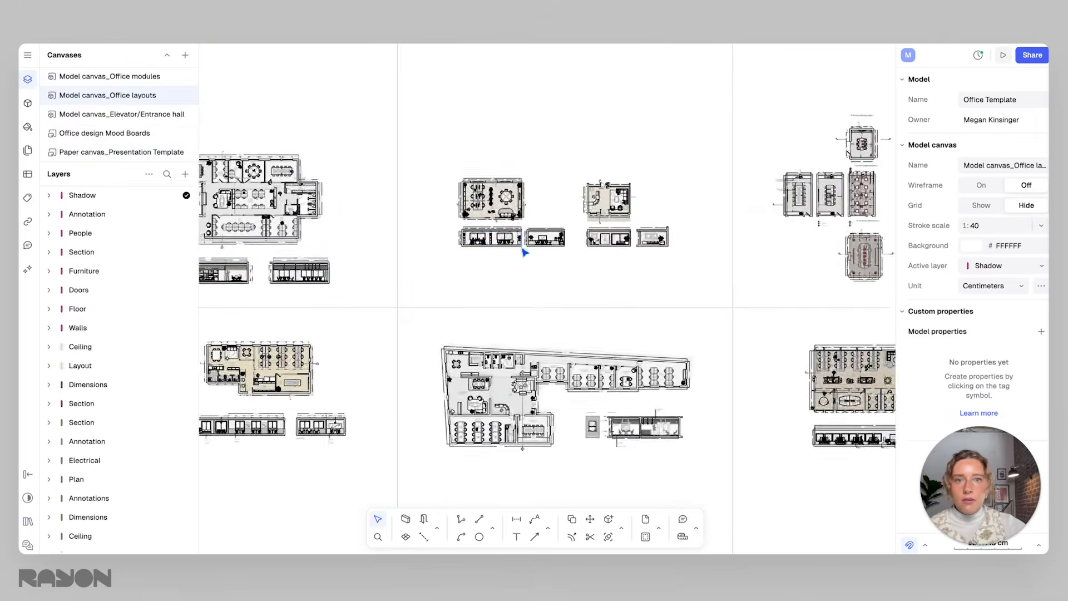
pyautogui.moveTo(270, 126); pyautogui.dragTo(679, 272)
pyautogui.hscroll(3, 724, 272)
pyautogui.moveTo(791, 276); pyautogui.dragTo(541, 148)
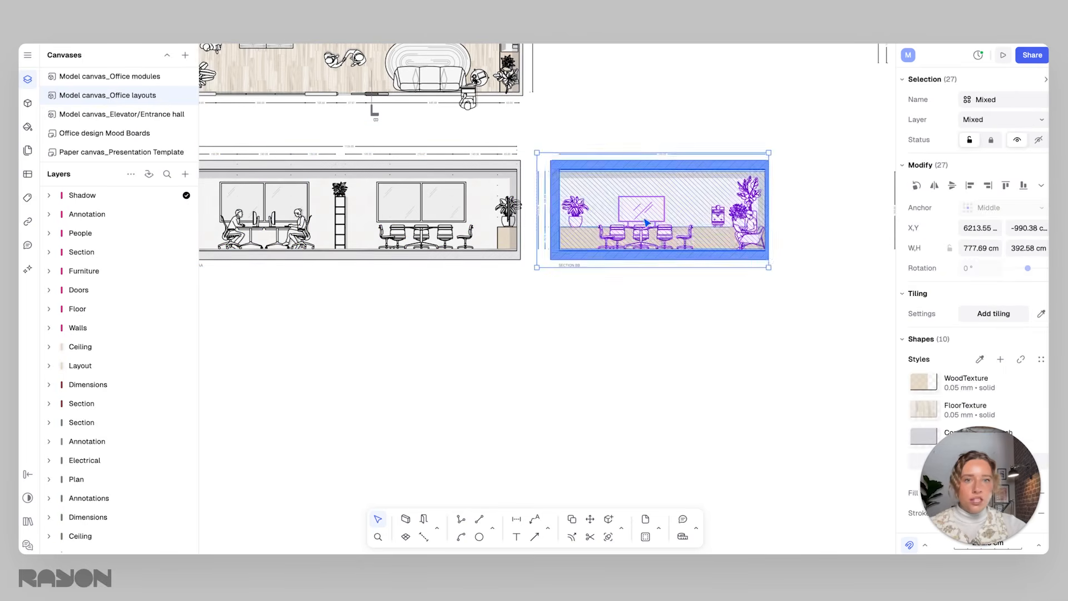
pyautogui.scroll(3, 648, 227)
pyautogui.scroll(5, 671, 234)
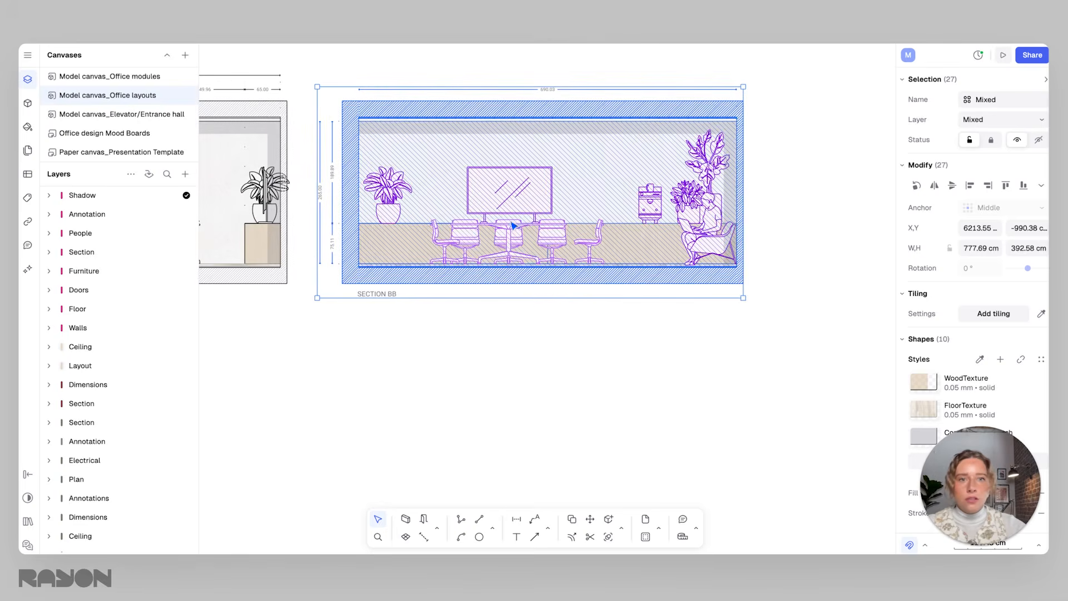
pyautogui.rightClick(522, 212)
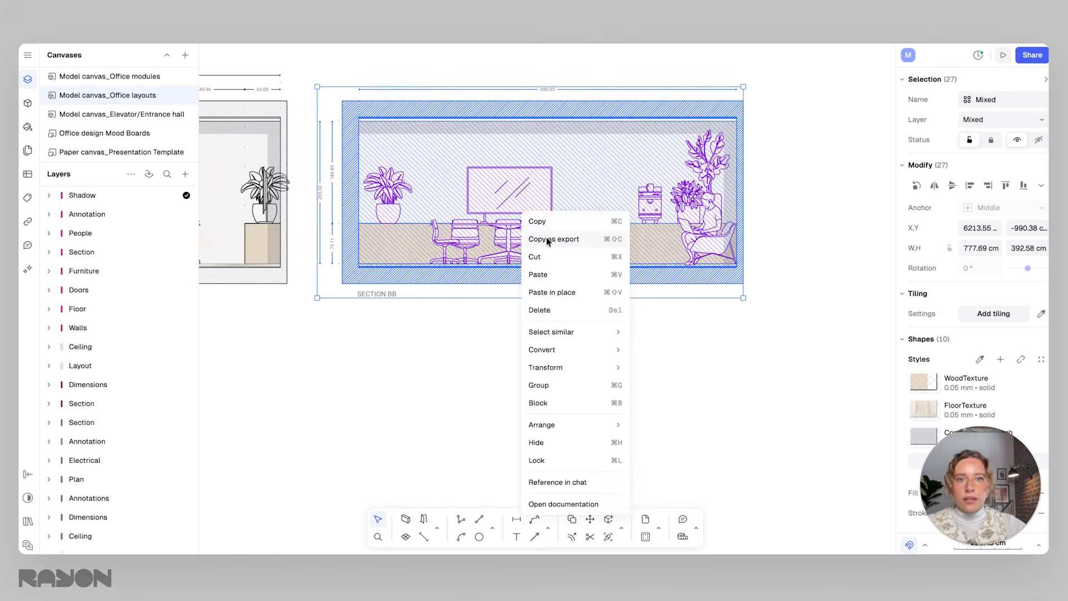
pyautogui.click(547, 240)
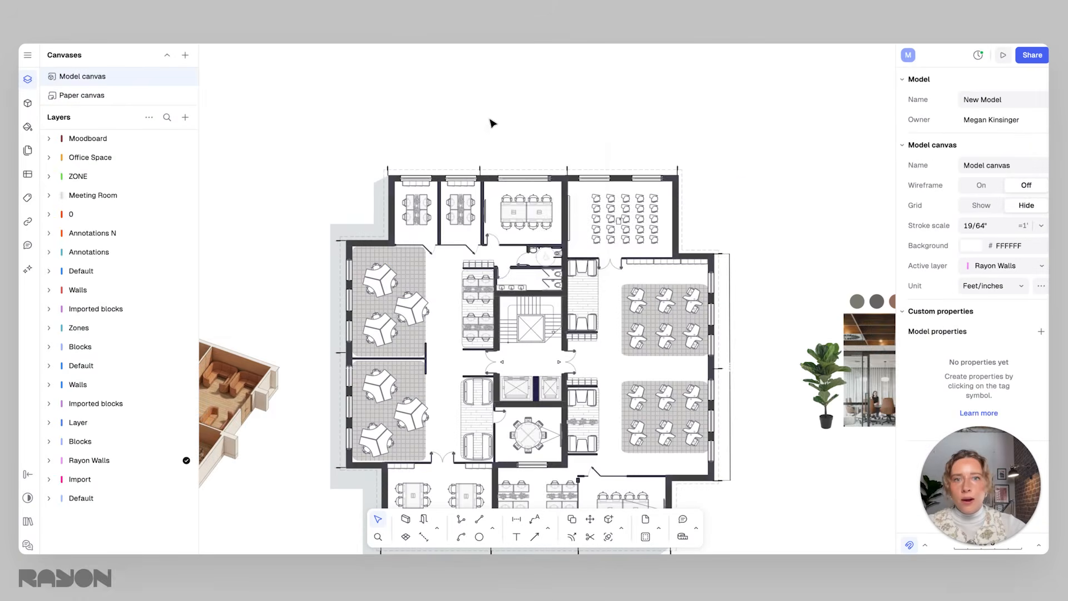
# Step: Paste Section BB into the New Model's Model canvas and place it above the floor plan
pyautogui.rightClick(490, 122)
pyautogui.click(525, 183)
pyautogui.moveTo(575, 317)
pyautogui.mouseDown()
pyautogui.moveTo(573, 190)
pyautogui.moveTo(548, 118)
pyautogui.mouseUp()
pyautogui.scroll(2, 548, 118)
pyautogui.scroll(2, 548, 118)
pyautogui.moveTo(548, 184); pyautogui.dragTo(571, 205)
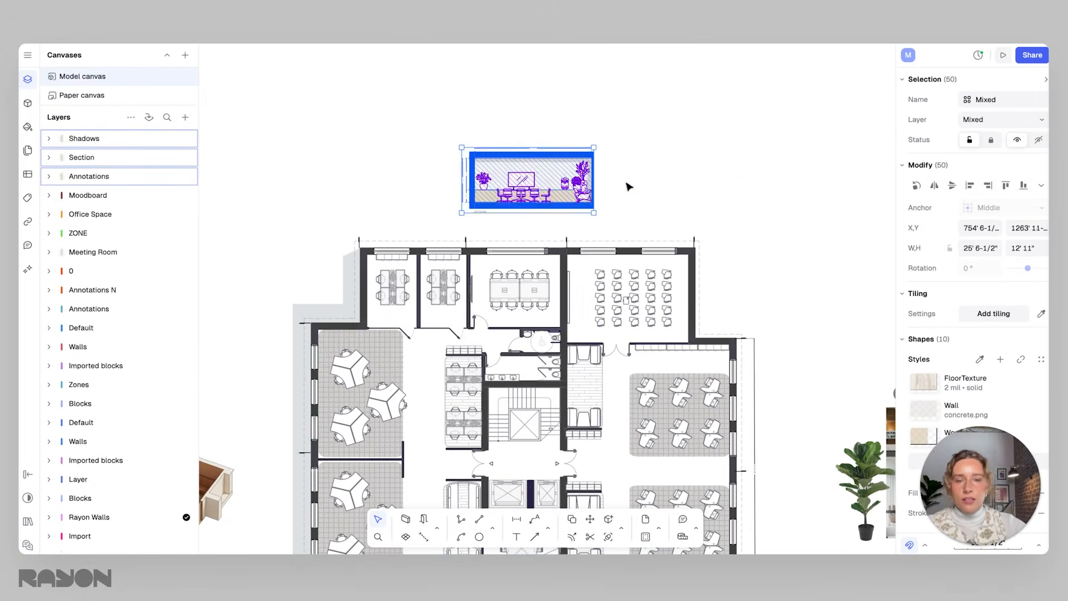
# Step: Reselect the whole pasted section and shift it slightly up and to the left above the floor plan
pyautogui.click(632, 189)
pyautogui.scroll(2, 573, 210)
pyautogui.moveTo(634, 225); pyautogui.dragTo(437, 112)
pyautogui.moveTo(529, 181); pyautogui.dragTo(488, 154)
pyautogui.click(697, 158)
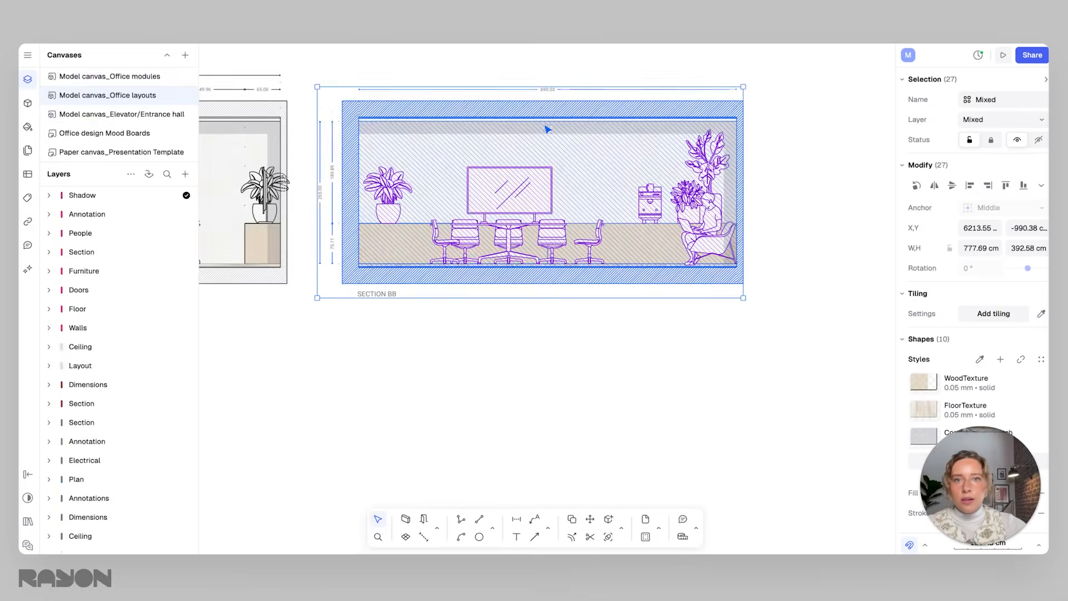
# Step: Copy the Section AA drawing from the Office layouts canvas of the Office Template model
pyautogui.hscroll(-5, 739, 245)
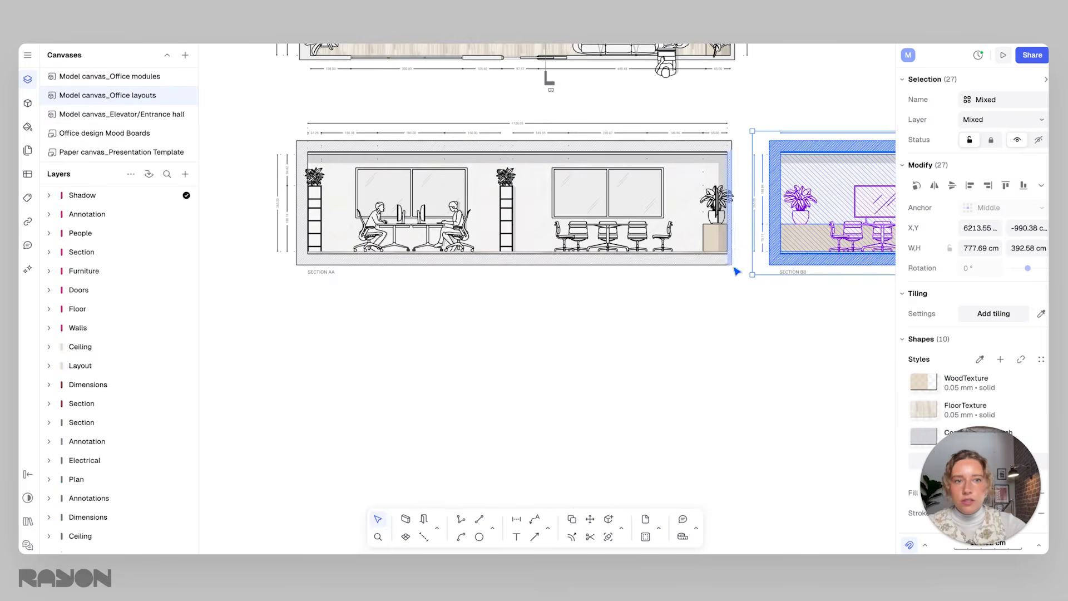
pyautogui.moveTo(736, 288); pyautogui.dragTo(303, 136)
pyautogui.rightClick(636, 192)
pyautogui.click(660, 217)
# Step: Copy the two section drawings of the 6 Seating Meeting Room, including their pendant lights and material notes
pyautogui.scroll(-10, 660, 218)
pyautogui.moveTo(651, 215); pyautogui.dragTo(563, 206, button='middle')
pyautogui.scroll(10, 773, 177)
pyautogui.moveTo(658, 146); pyautogui.dragTo(579, 143, button='middle')
pyautogui.scroll(4, 580, 123)
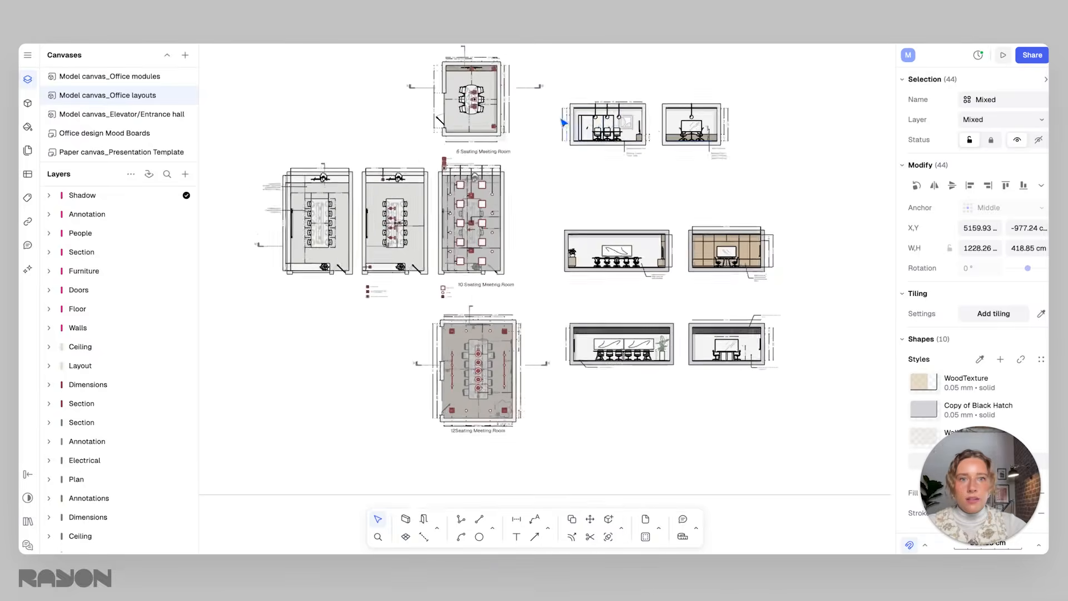
pyautogui.scroll(10, 581, 122)
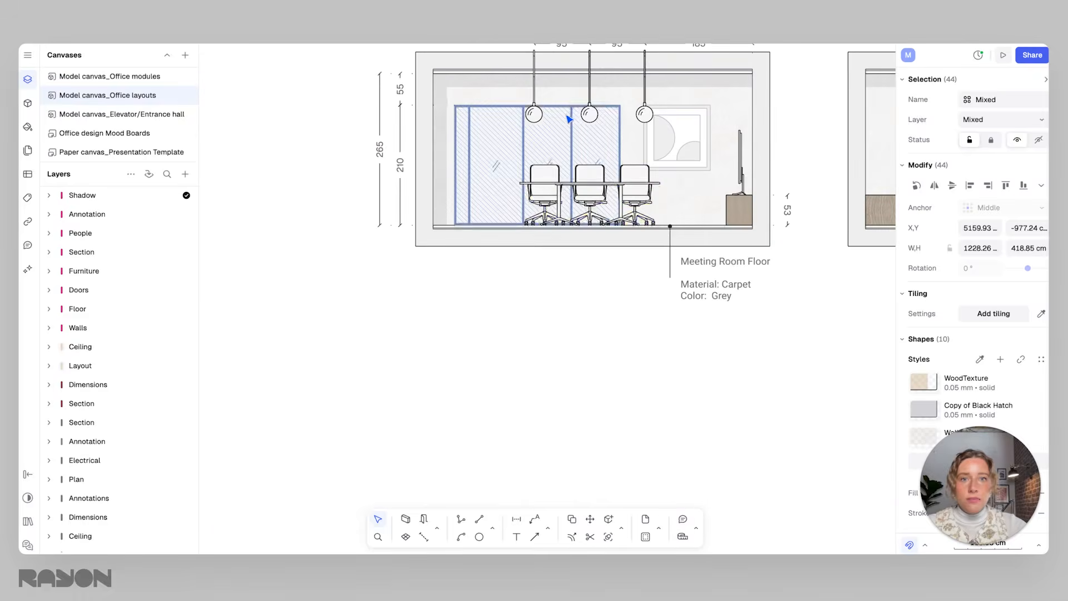
pyautogui.scroll(-5, 568, 119)
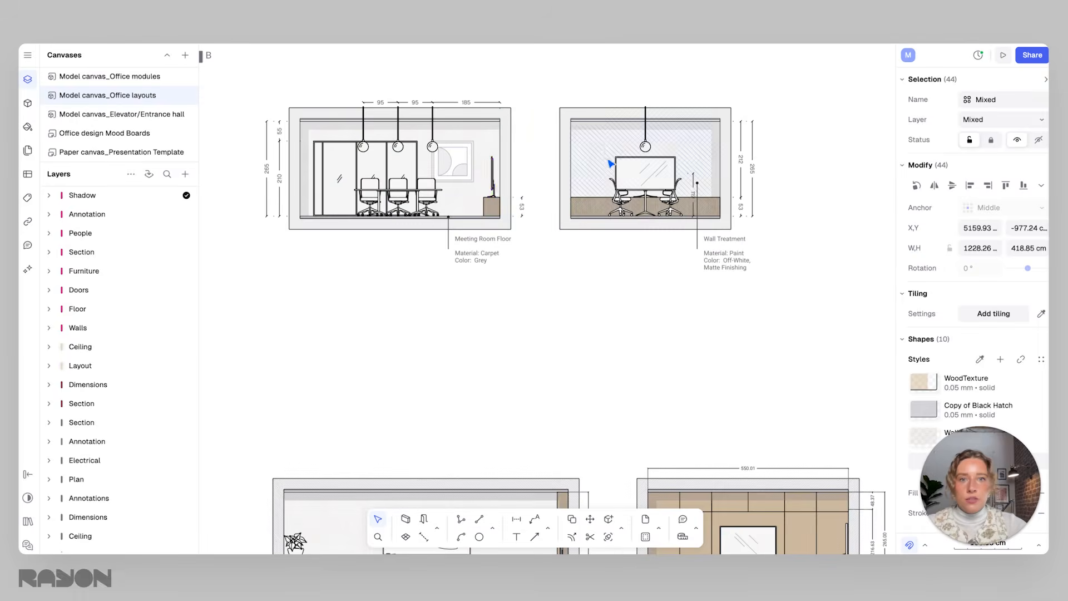
pyautogui.scroll(-2, 779, 167)
pyautogui.moveTo(813, 265); pyautogui.dragTo(371, 71)
pyautogui.rightClick(430, 139)
pyautogui.click(459, 164)
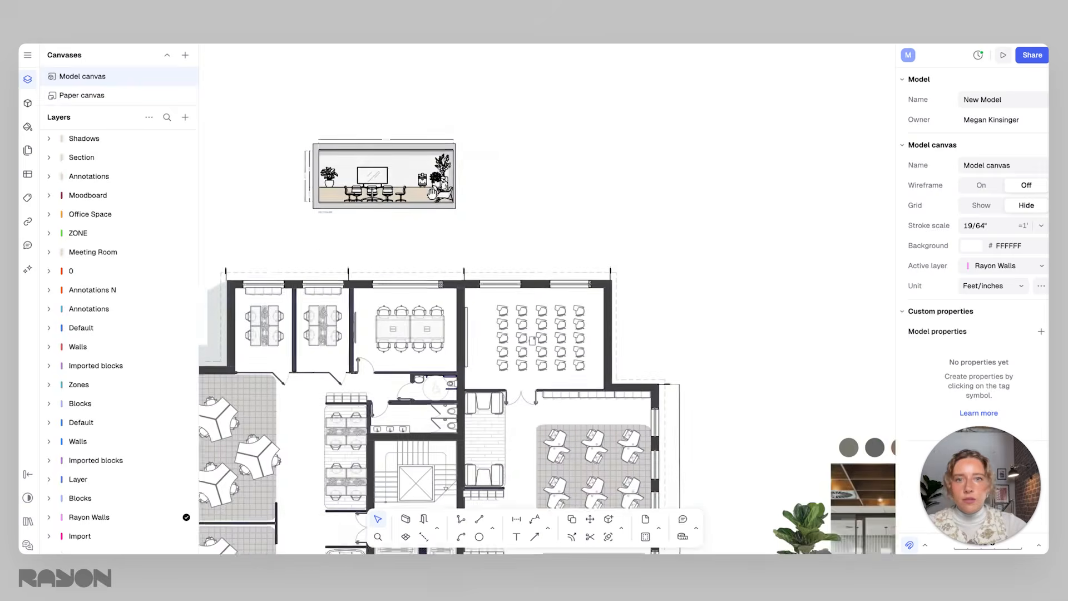
# Step: Paste the two meeting room sections into the Model canvas and place them beside Section BB above the floor plan
pyautogui.rightClick(491, 185)
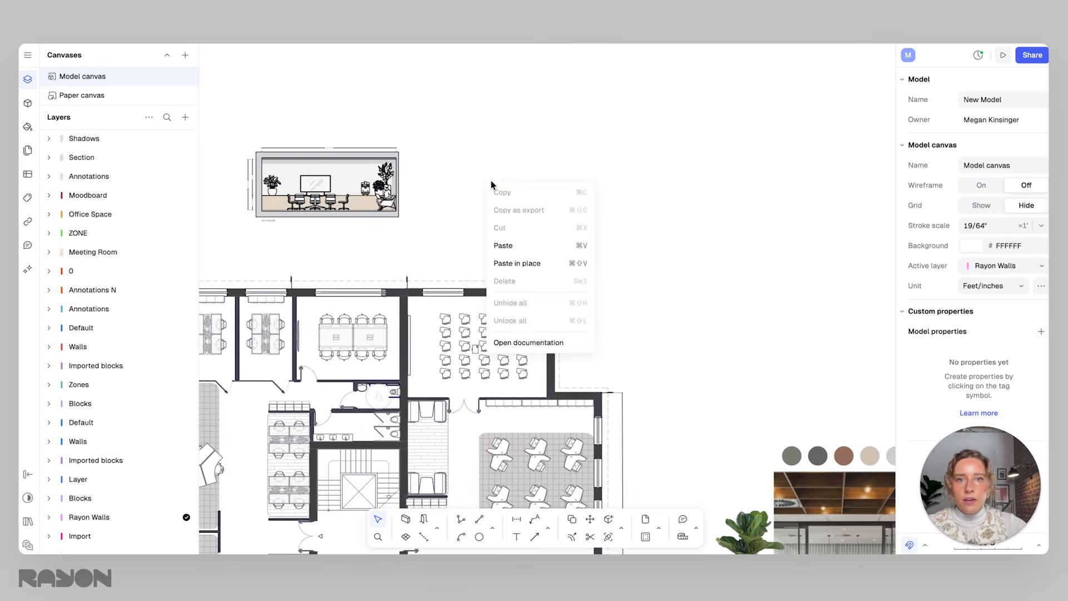
pyautogui.click(503, 246)
pyautogui.moveTo(504, 281); pyautogui.dragTo(517, 171)
pyautogui.click(572, 192)
pyautogui.hscroll(-2, 642, 212)
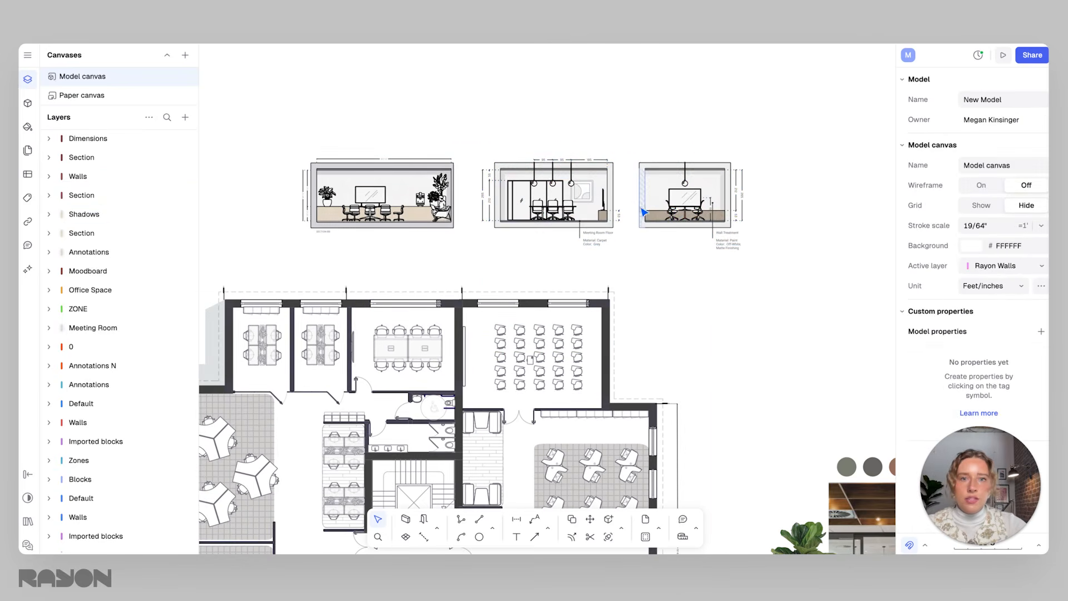
# Step: Add another Model canvas view to the Paper canvas and move it so the section drawings lie over page (6)
pyautogui.click(91, 96)
pyautogui.hscroll(2, 604, 243)
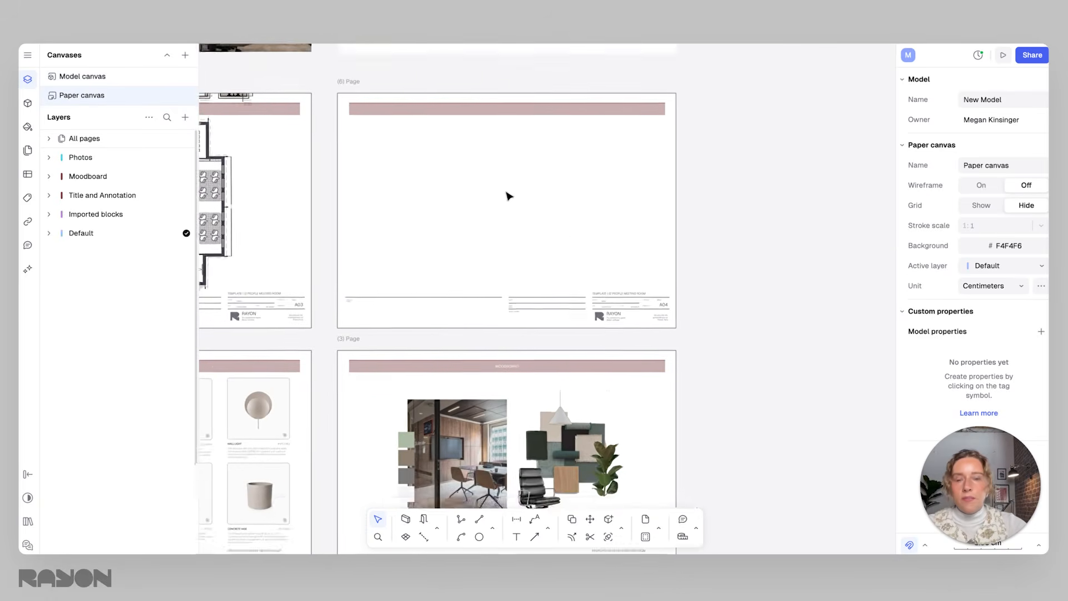
pyautogui.keyDown('ctrl'); pyautogui.scroll(1, 505, 197); pyautogui.keyUp('ctrl')
pyautogui.click(185, 118)
pyautogui.moveTo(204, 175)
pyautogui.click(283, 195)
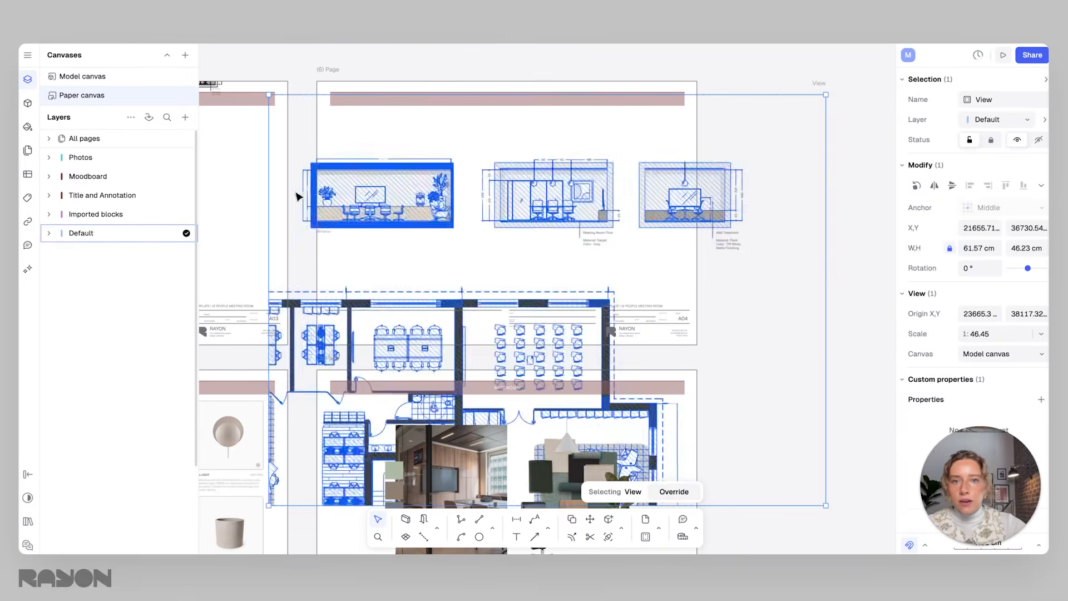
pyautogui.moveTo(559, 217); pyautogui.dragTo(579, 191)
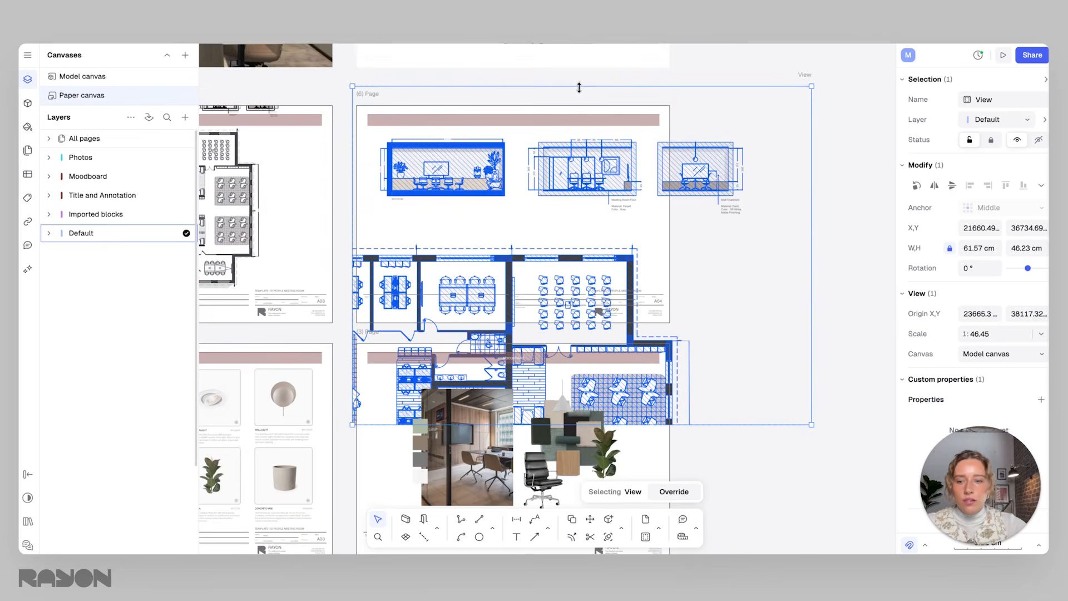
# Step: Crop the new view to about 21.6 by 39.62 cm so only Section BB remains beside page (6)'s left edge, and set its scale to 1:50
pyautogui.moveTo(579, 87); pyautogui.dragTo(590, 135)
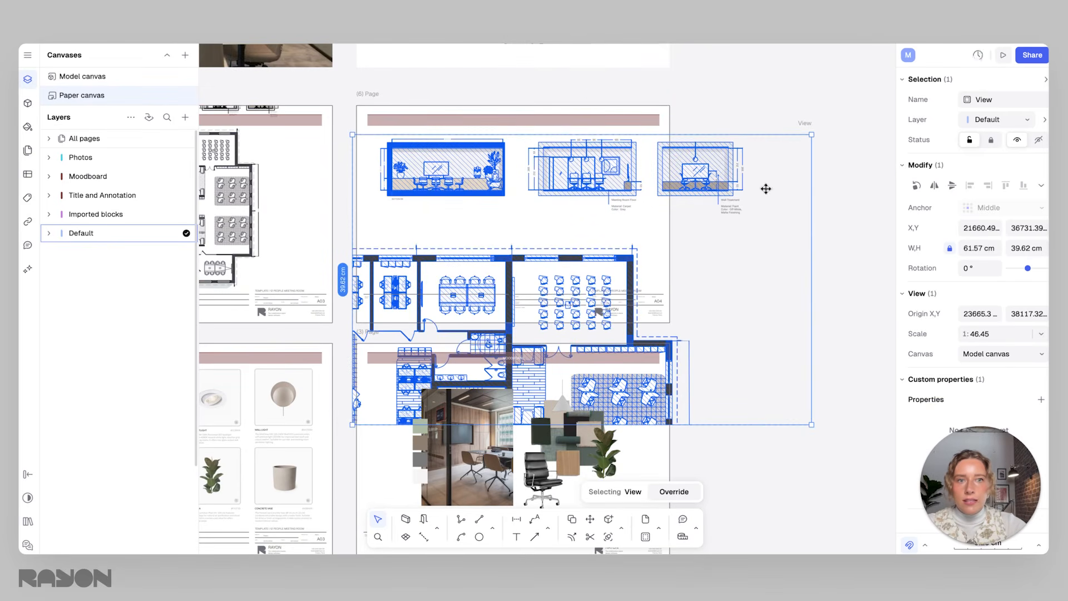
pyautogui.moveTo(811, 234); pyautogui.dragTo(513, 234)
pyautogui.moveTo(514, 234); pyautogui.dragTo(555, 113, button='middle')
pyautogui.scroll(-3, 556, 112)
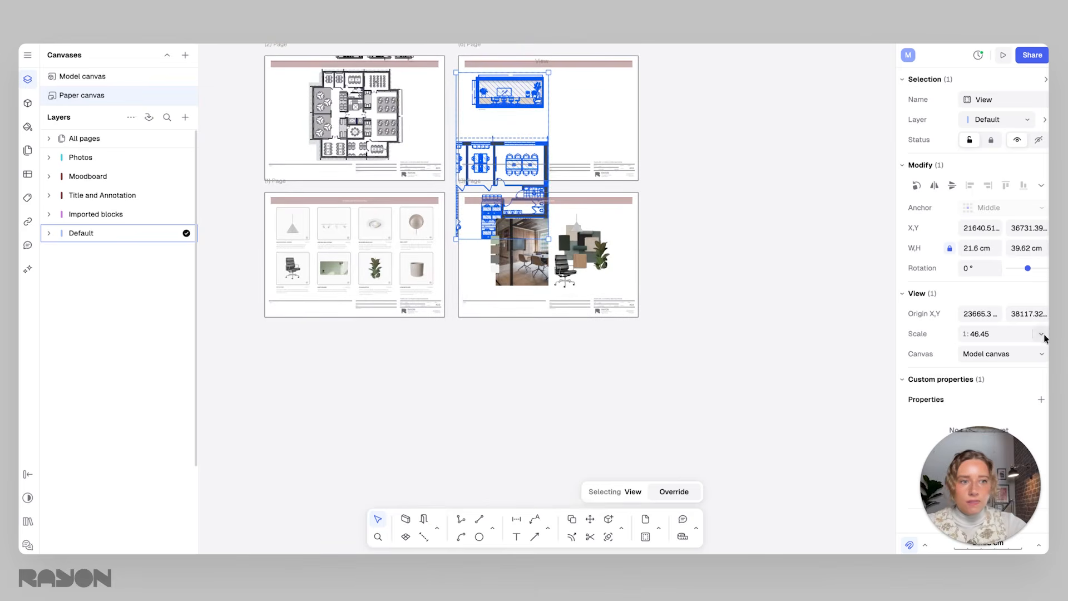
pyautogui.click(1041, 334)
pyautogui.click(971, 200)
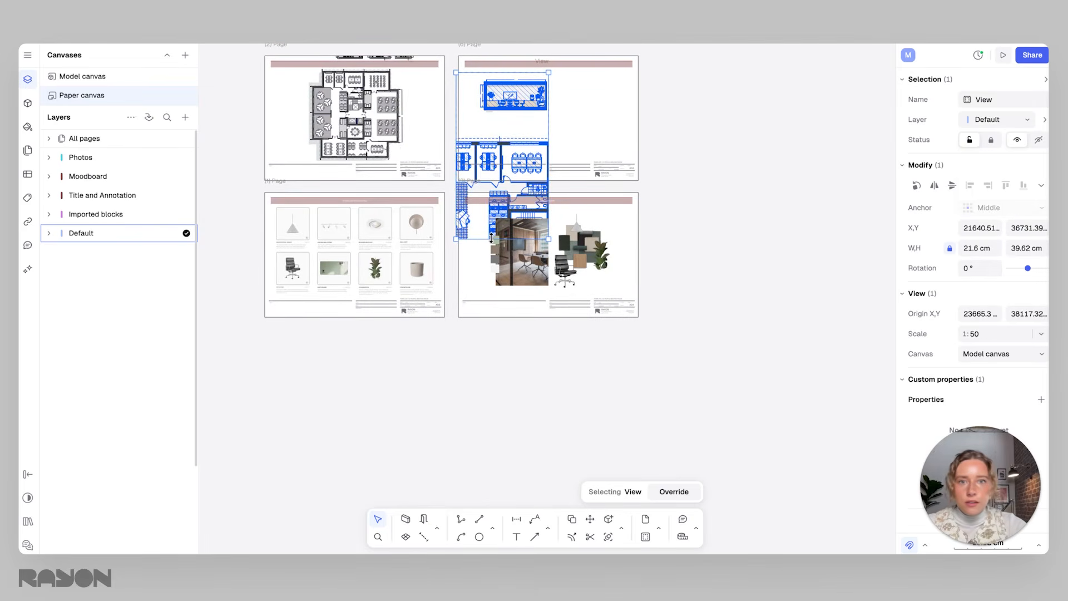
# Step: Crop the Section BB view to 21.6 by 10.85 cm so the floor plan below the section is cut off
pyautogui.scroll(3, 458, 98)
pyautogui.moveTo(497, 201); pyautogui.dragTo(490, 100)
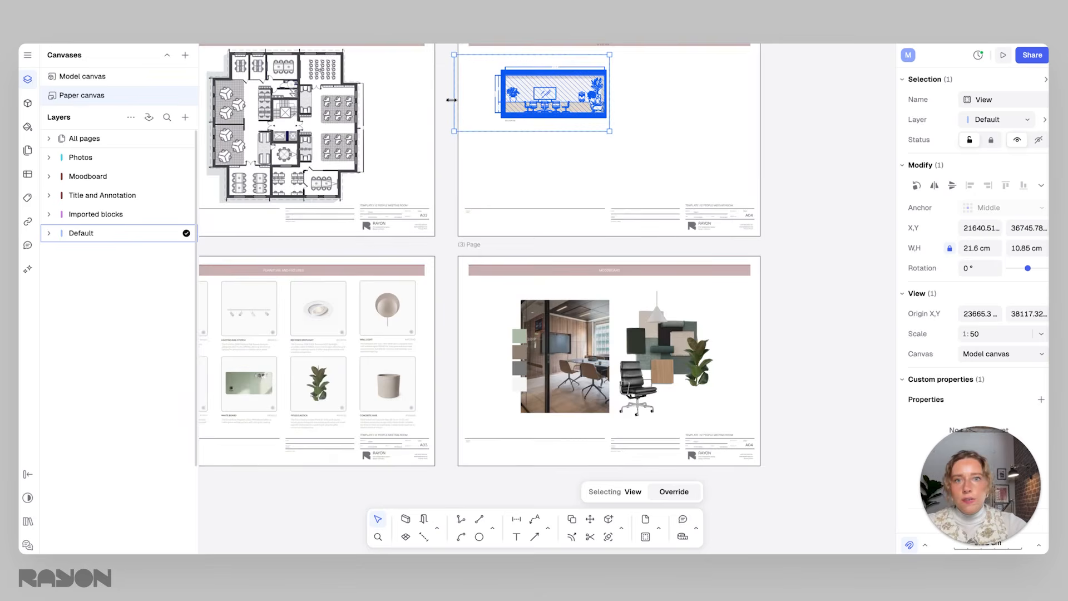
pyautogui.click(706, 105)
pyautogui.scroll(3, 612, 139)
pyautogui.click(588, 176)
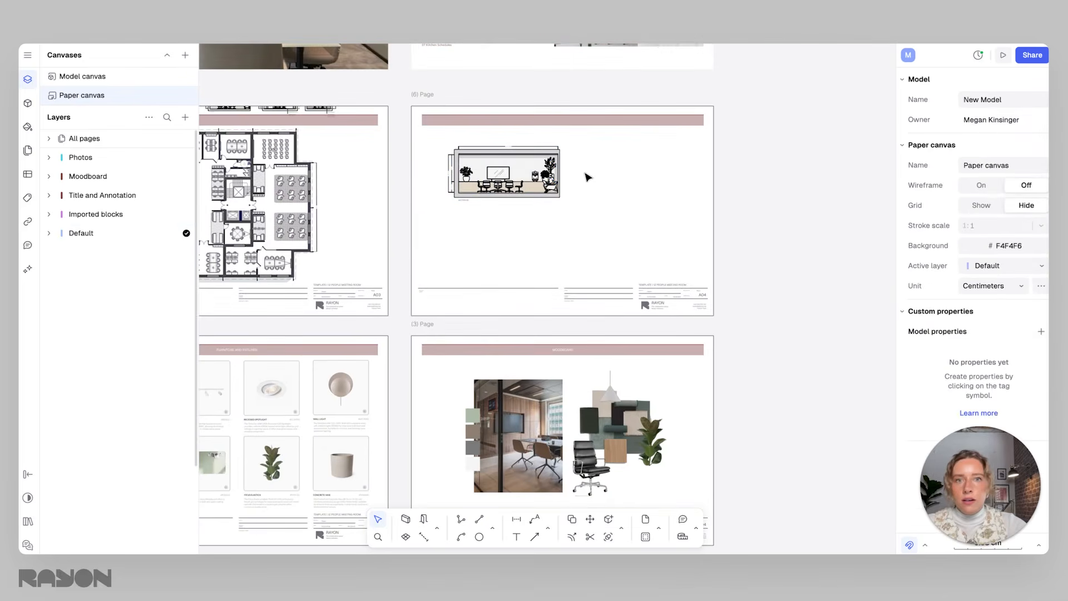
# Step: Add another Model canvas view to the Paper canvas and set its scale to 1:50
pyautogui.click(185, 117)
pyautogui.moveTo(210, 181)
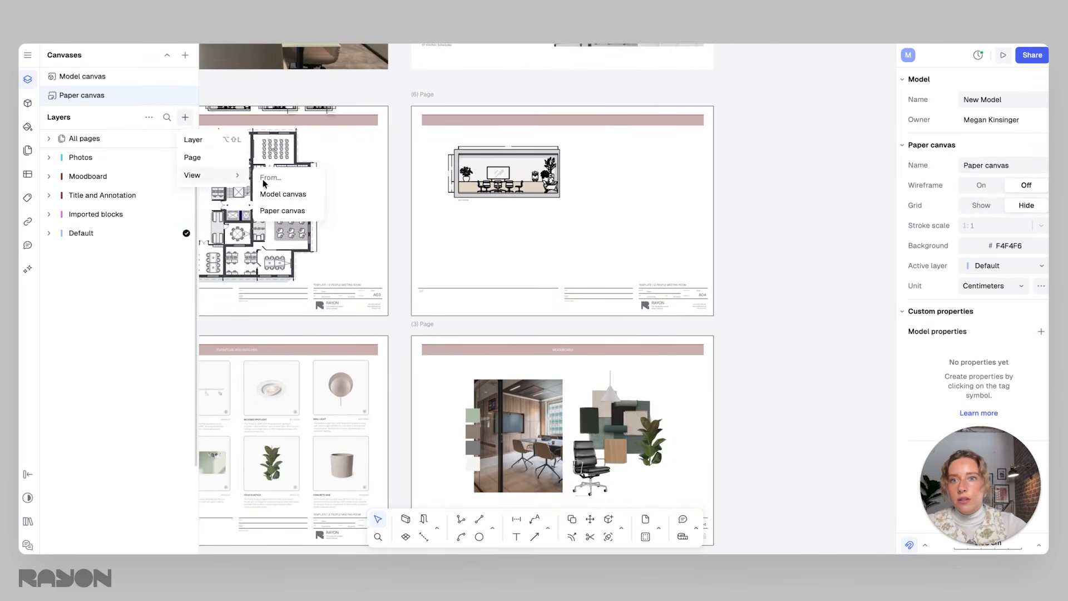
pyautogui.click(294, 192)
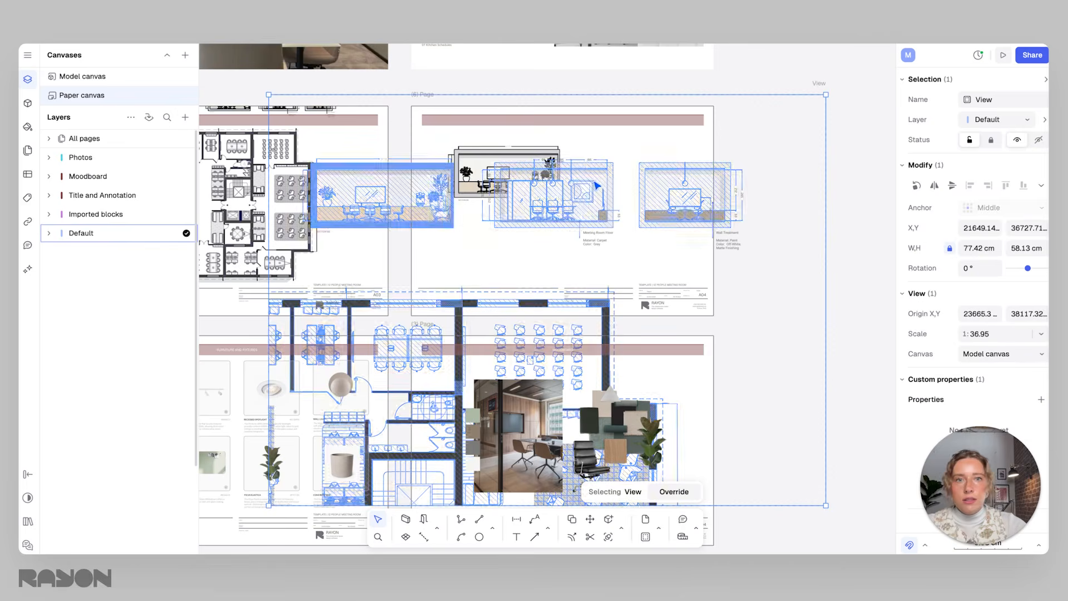
pyautogui.click(1040, 334)
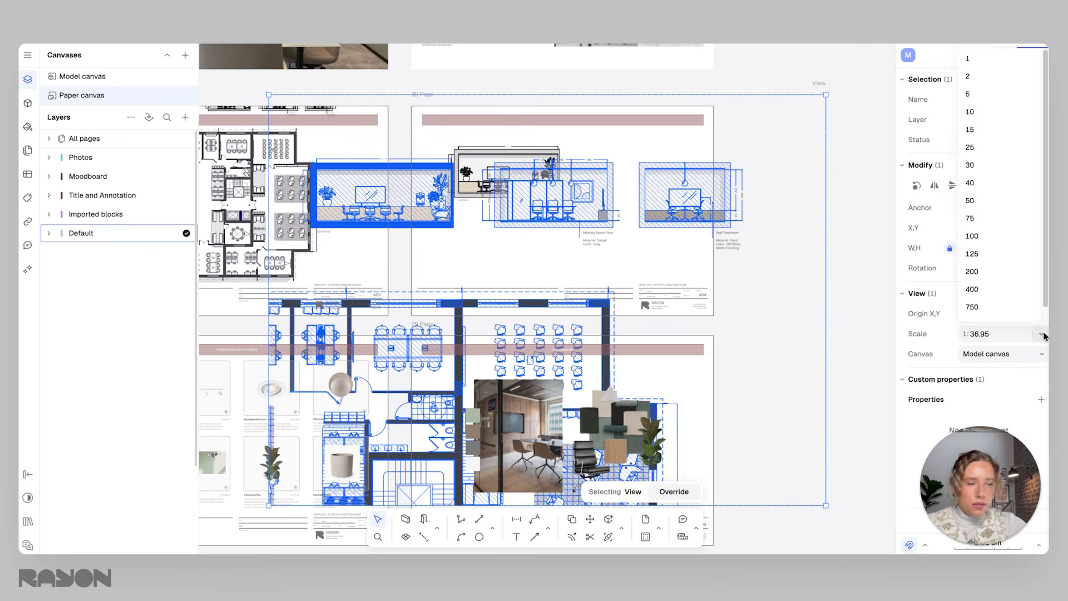
pyautogui.click(988, 201)
# Step: Crop the new view to about 32.45 by 11.34 cm so it frames only the two meeting room sections and their notes
pyautogui.keyDown('ctrl'); pyautogui.scroll(-3, 332, 184); pyautogui.keyUp('ctrl')
pyautogui.moveTo(294, 182); pyautogui.dragTo(459, 166)
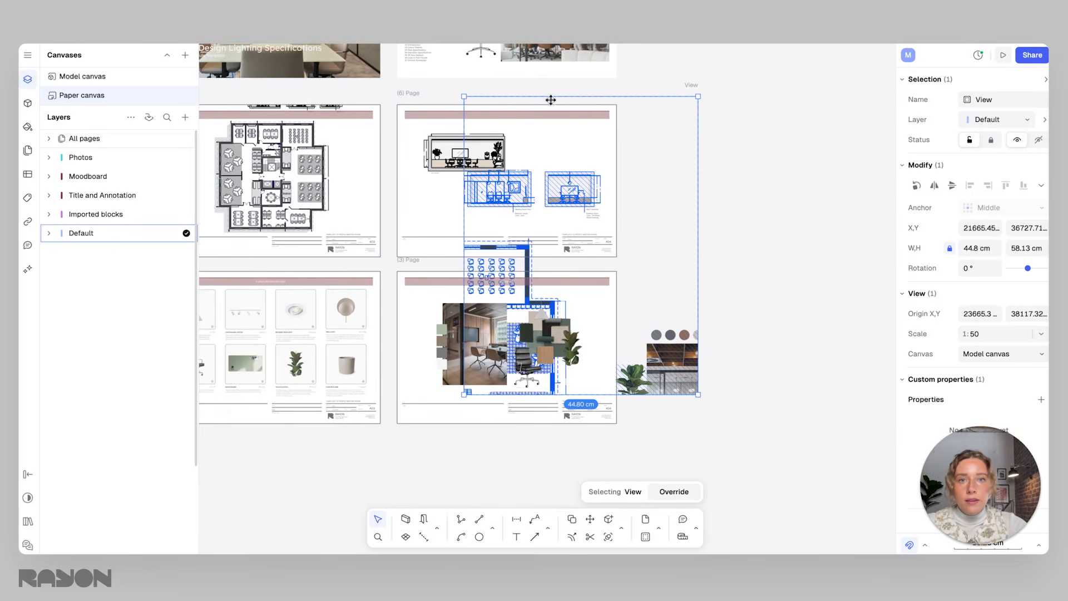
pyautogui.moveTo(549, 99); pyautogui.dragTo(448, 161)
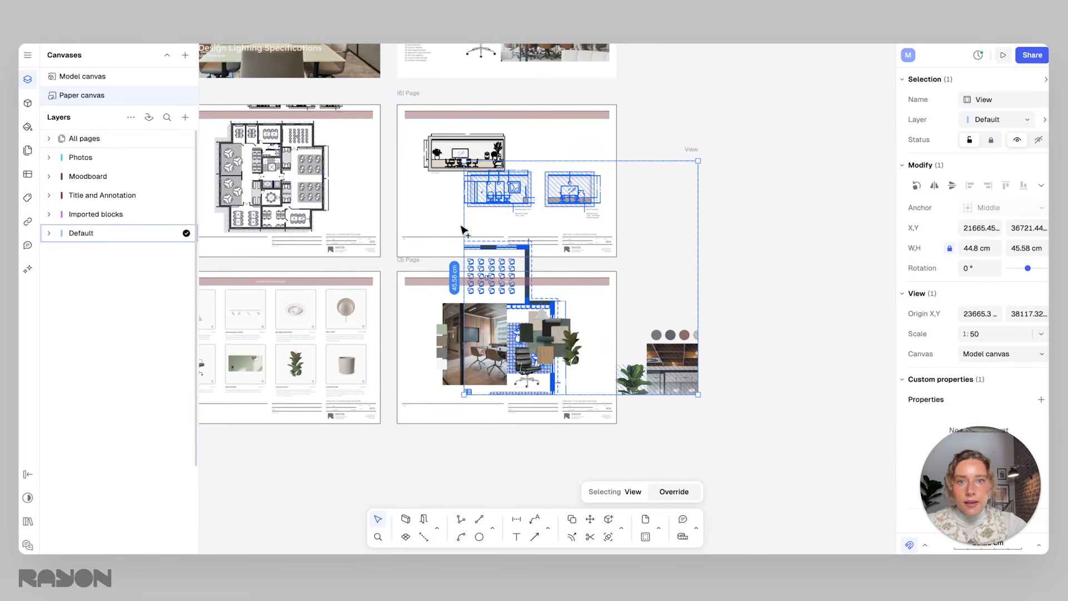
pyautogui.moveTo(460, 225); pyautogui.dragTo(446, 225)
pyautogui.moveTo(700, 225); pyautogui.dragTo(616, 226)
pyautogui.scroll(-4, 646, 184)
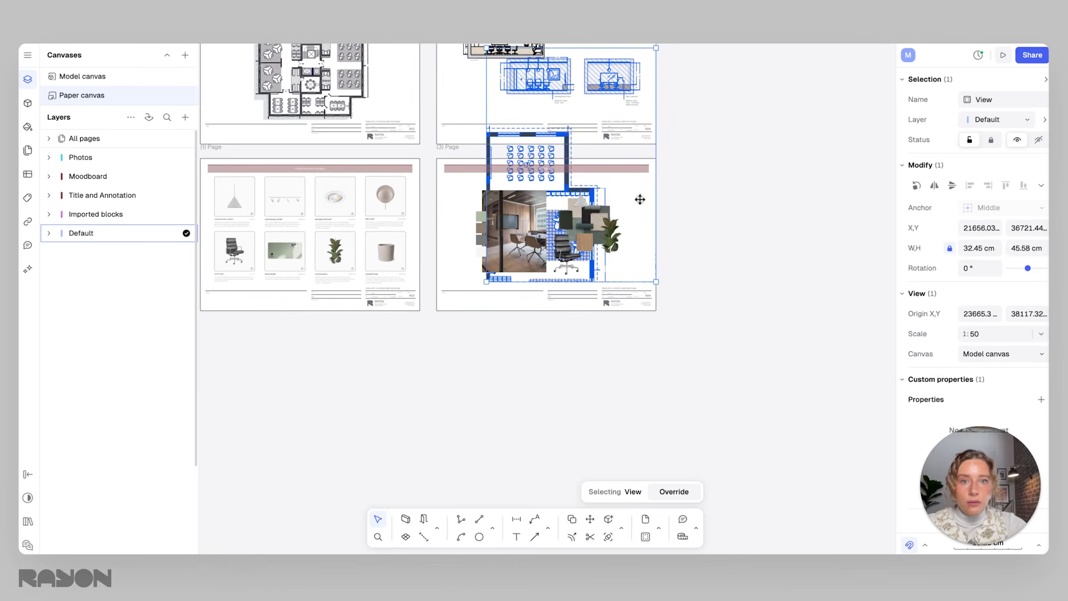
pyautogui.moveTo(638, 284); pyautogui.dragTo(636, 106)
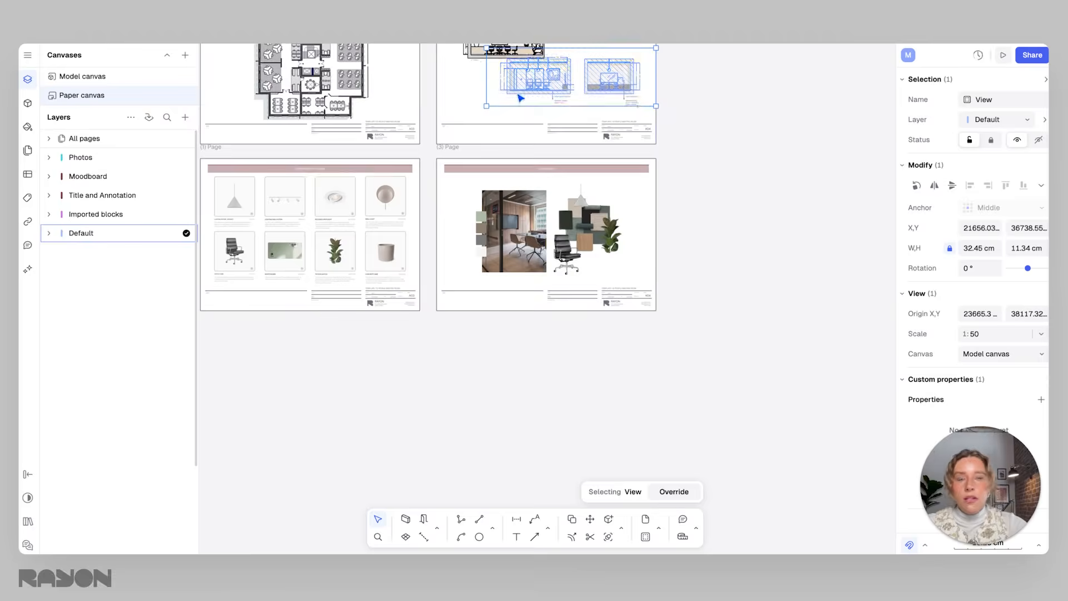
# Step: Move the view with the two meeting room sections beneath Section BB on page (6), above the title block and aligned with Section BB
pyautogui.scroll(8, 518, 98)
pyautogui.scroll(-2, 527, 196)
pyautogui.moveTo(535, 211); pyautogui.dragTo(414, 267)
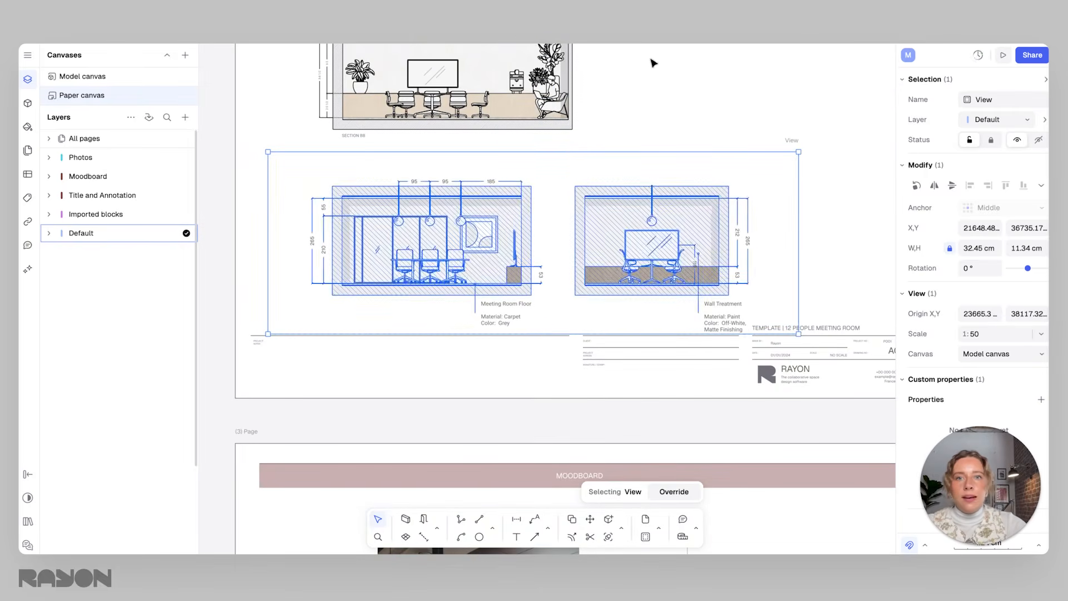
pyautogui.click(665, 115)
pyautogui.scroll(-3, 665, 114)
pyautogui.moveTo(705, 204); pyautogui.dragTo(696, 196)
pyautogui.press('Escape')
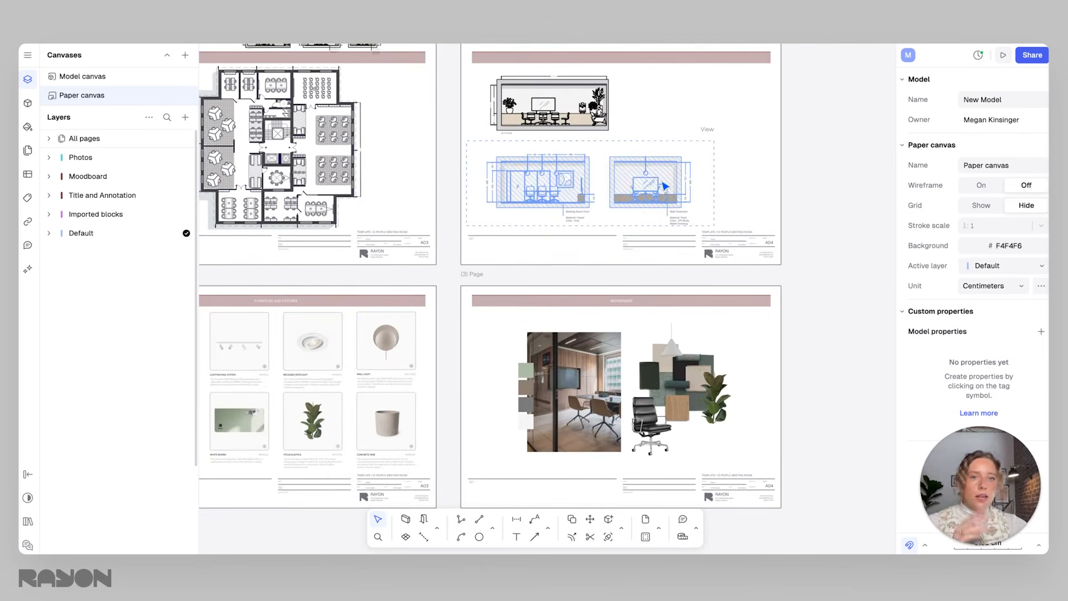
# Step: Examine the moodboard page and the furniture and fixtures page, including the office chair image and the plant frame
pyautogui.scroll(-3, 647, 176)
pyautogui.moveTo(647, 175); pyautogui.dragTo(754, 74, button='middle')
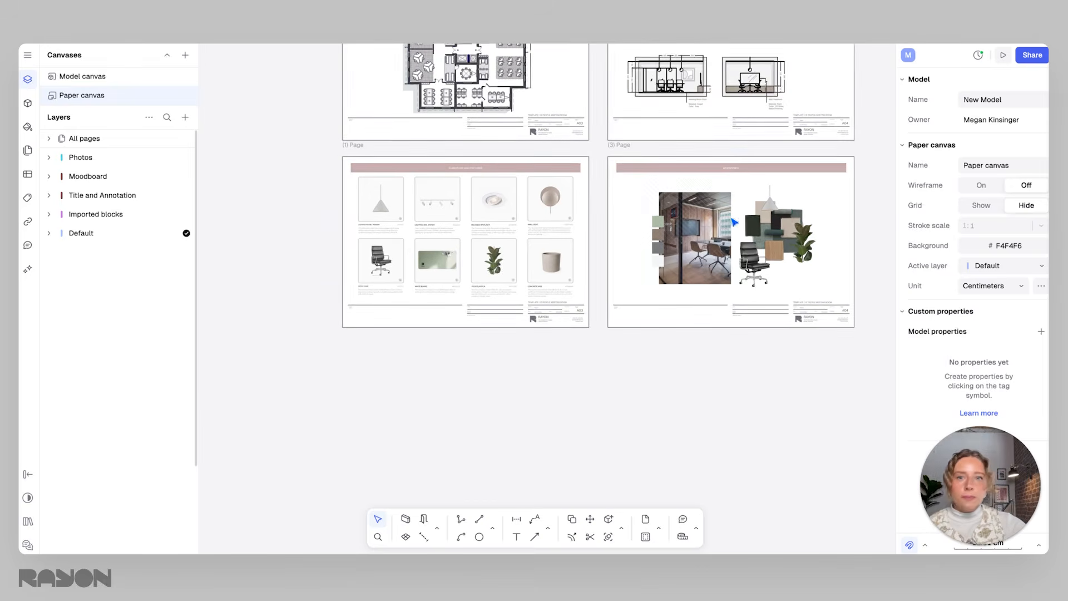
pyautogui.moveTo(634, 218); pyautogui.dragTo(553, 162, button='middle')
pyautogui.scroll(1, 602, 188)
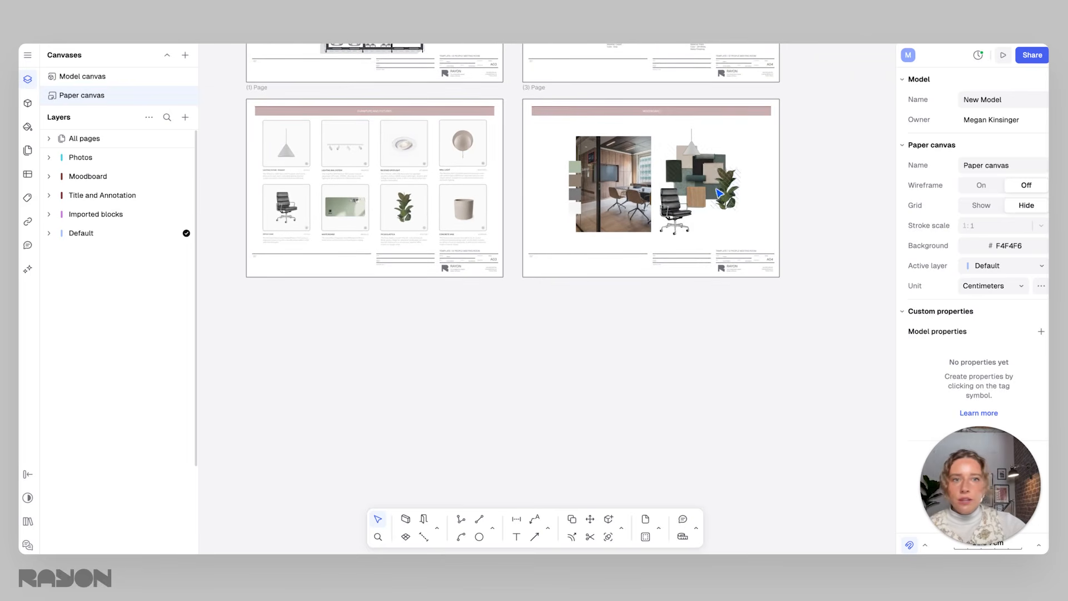
pyautogui.click(726, 192)
pyautogui.click(672, 212)
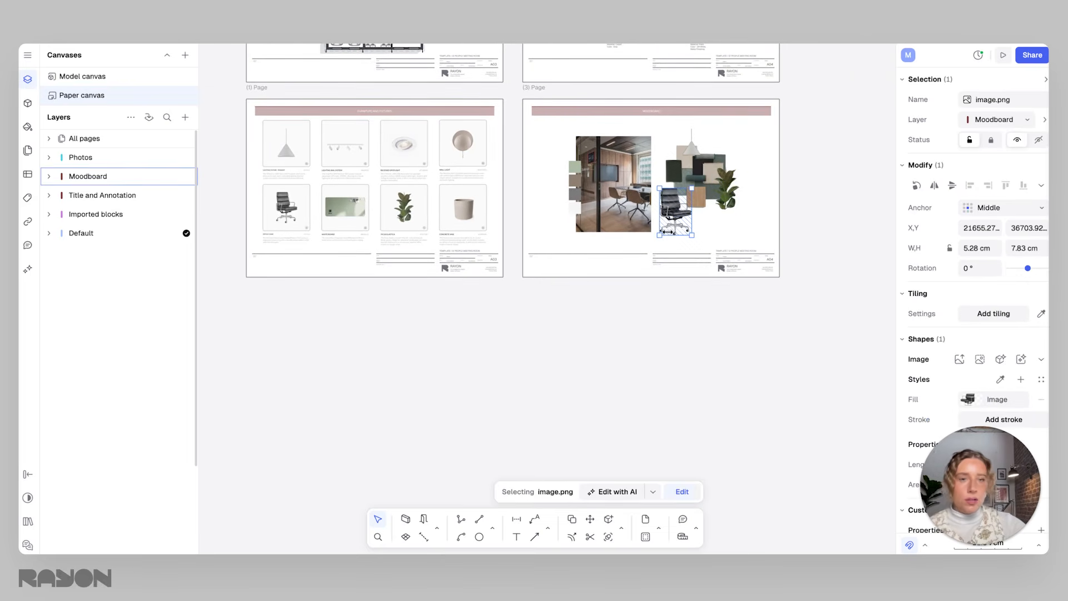
pyautogui.scroll(1, 383, 197)
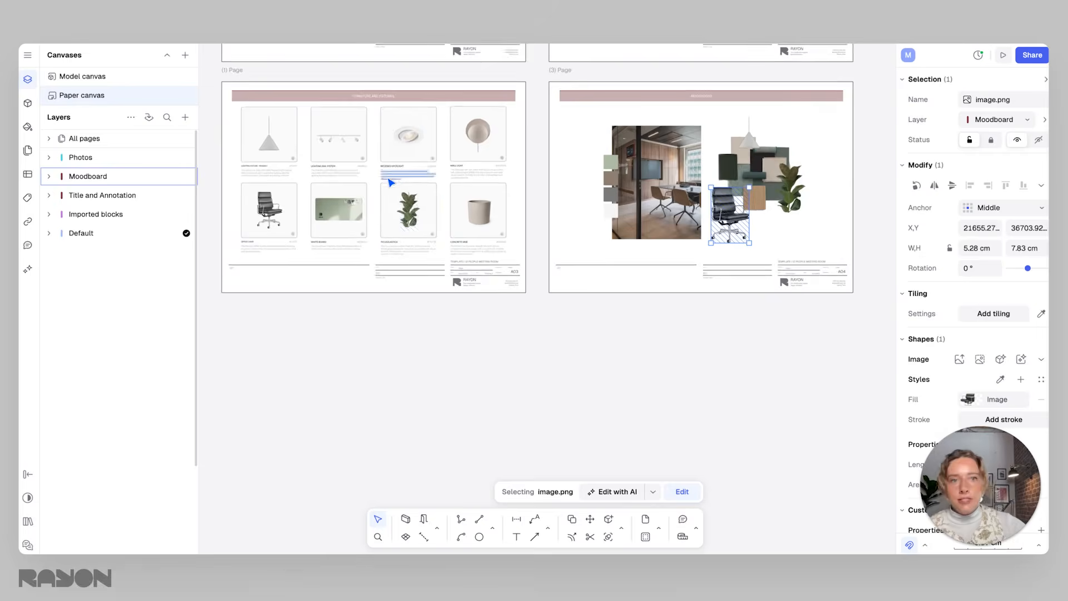
pyautogui.scroll(-1, 383, 197)
pyautogui.click(414, 212)
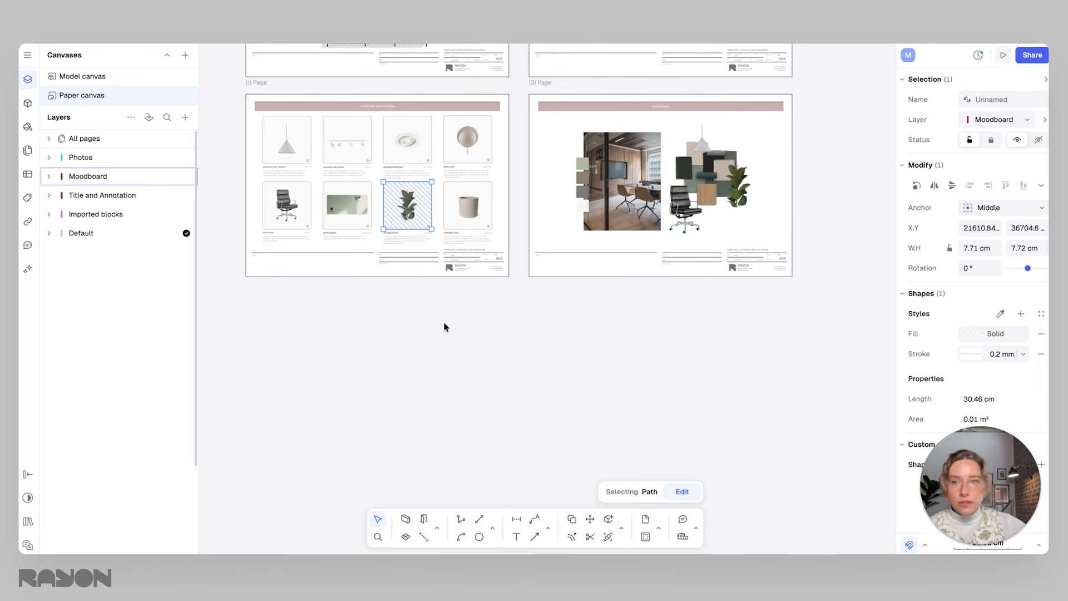
pyautogui.scroll(2, 555, 231)
pyautogui.hscroll(-2, 555, 231)
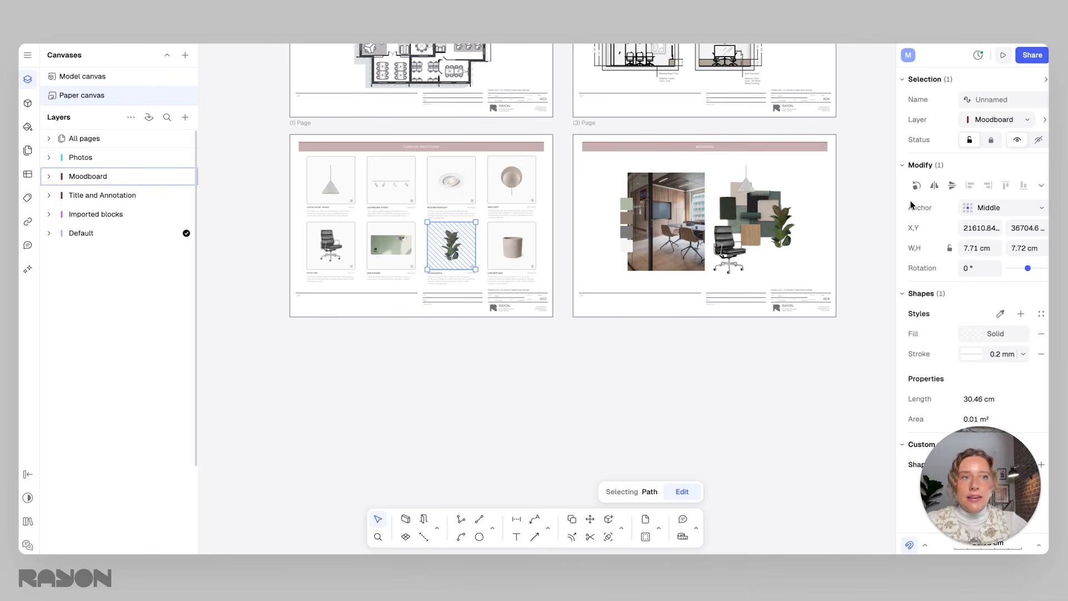
# Step: Open the model's sharing settings and review the access roles available for invited people
pyautogui.click(1030, 56)
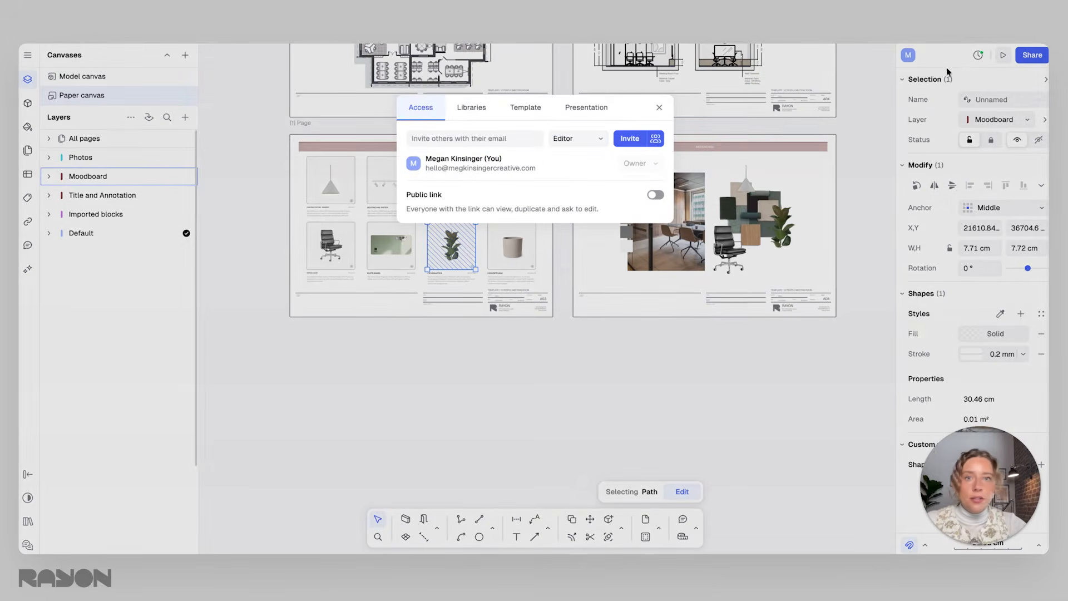
pyautogui.click(579, 139)
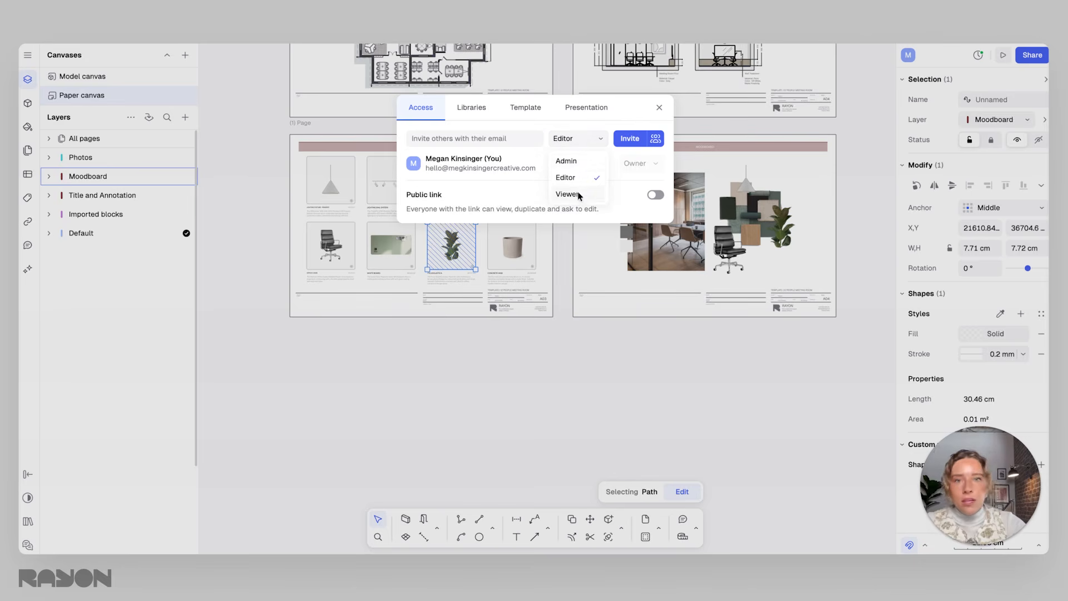
pyautogui.click(622, 200)
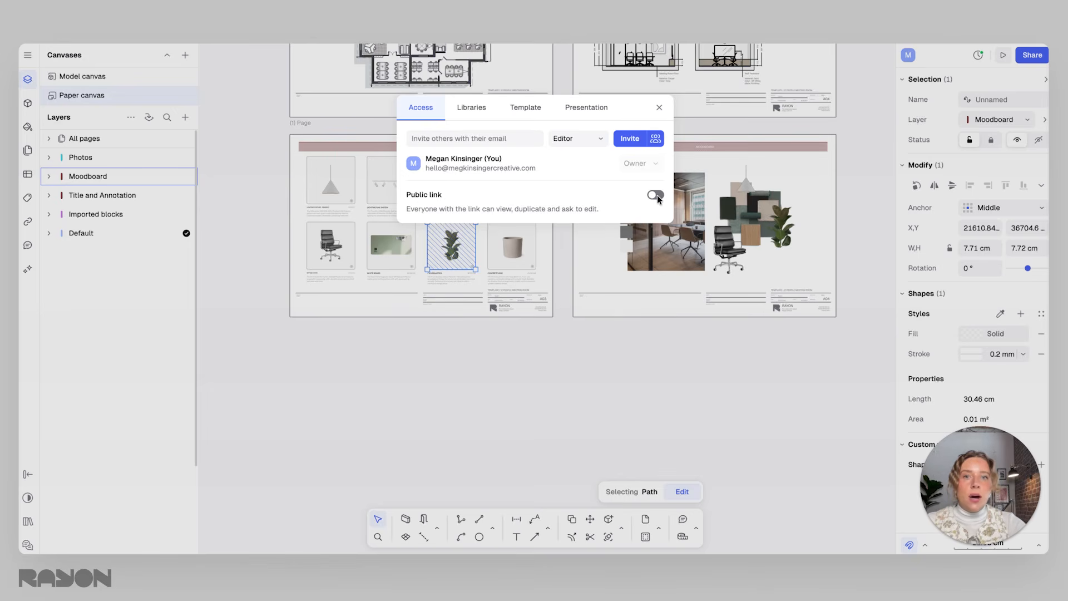
# Step: Publish all pages as a presentation and copy the presentation link
pyautogui.click(587, 109)
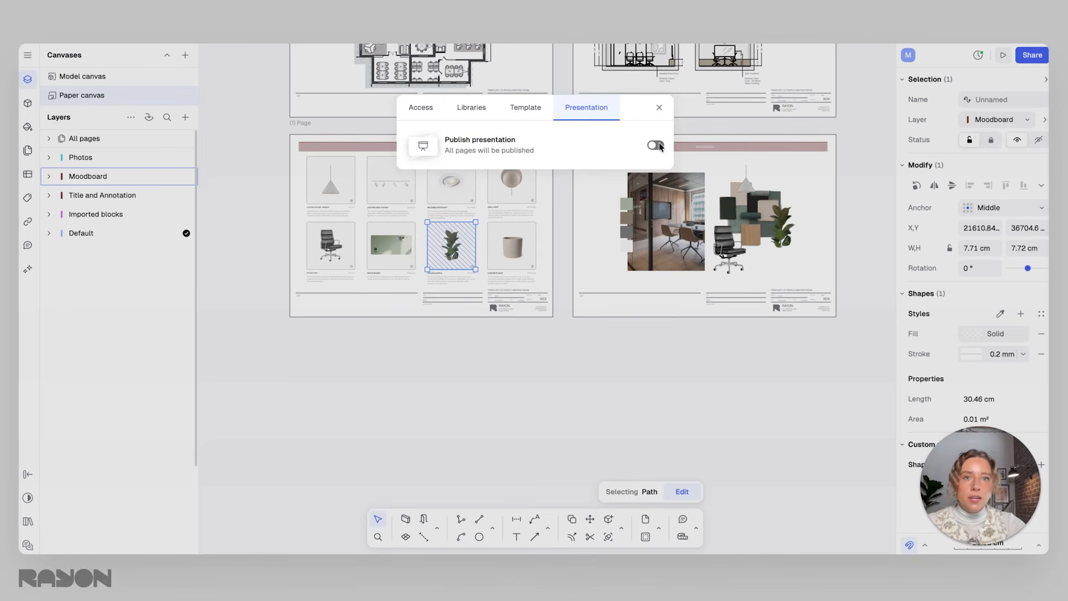
pyautogui.click(657, 145)
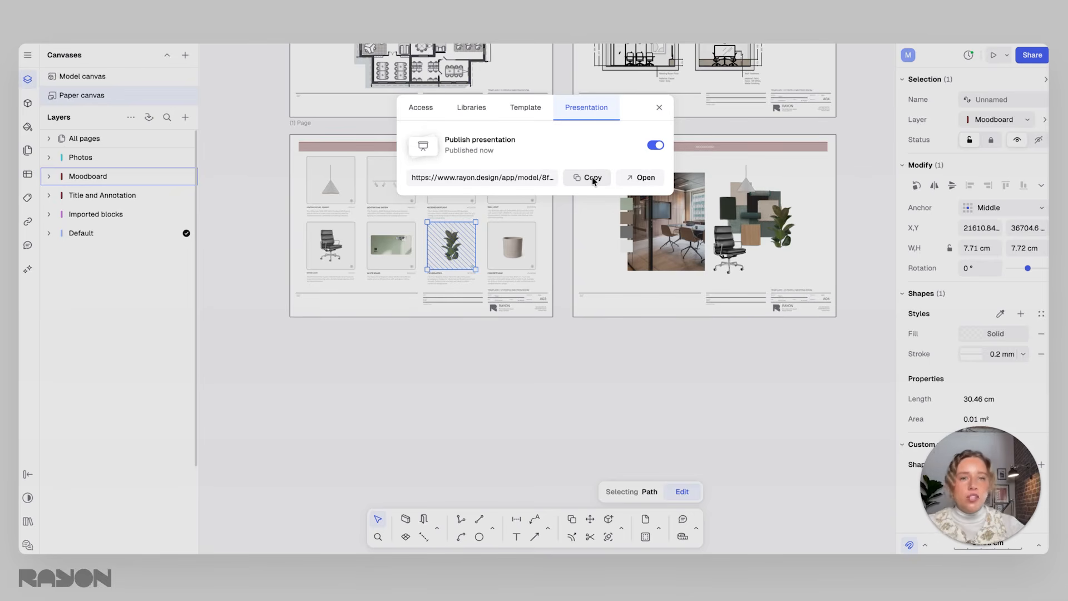
pyautogui.click(592, 177)
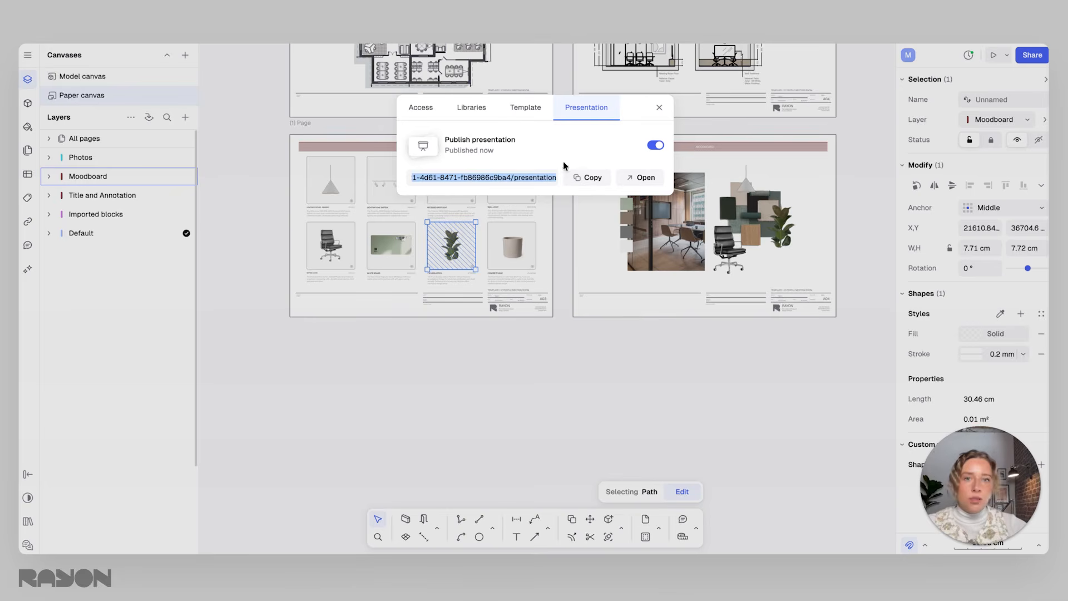
# Step: Open the published presentation and page through all its pages, then return to the model and close the sharing settings
pyautogui.click(642, 176)
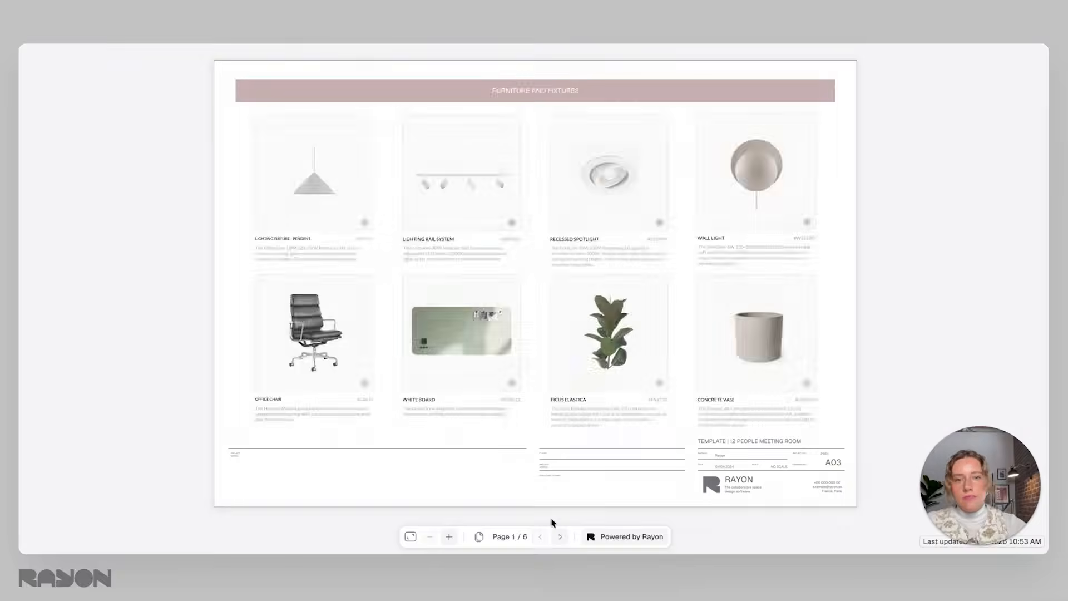
pyautogui.click(560, 537)
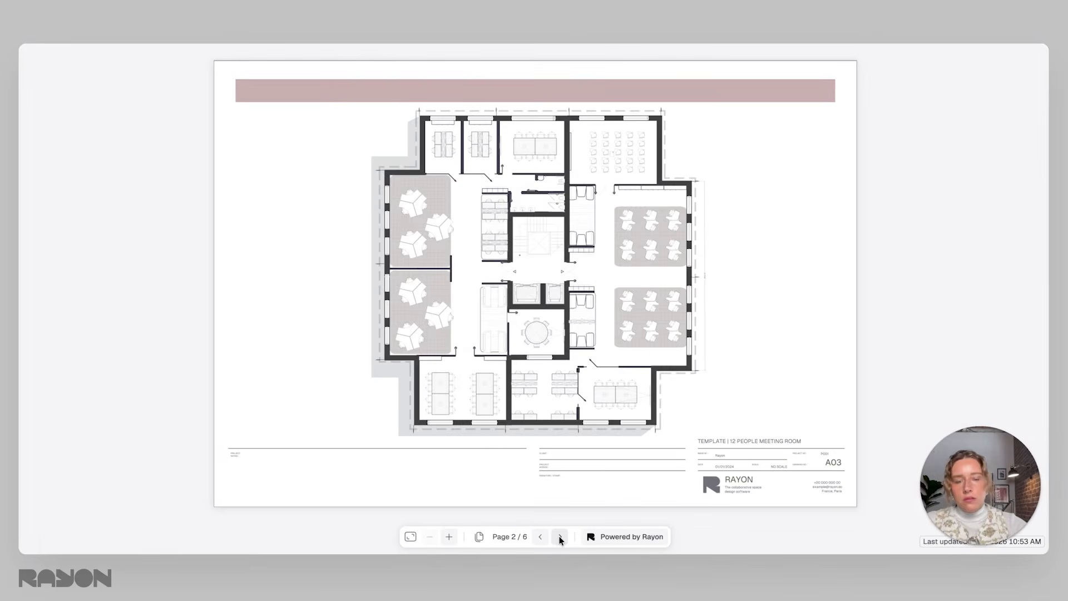
pyautogui.click(560, 536)
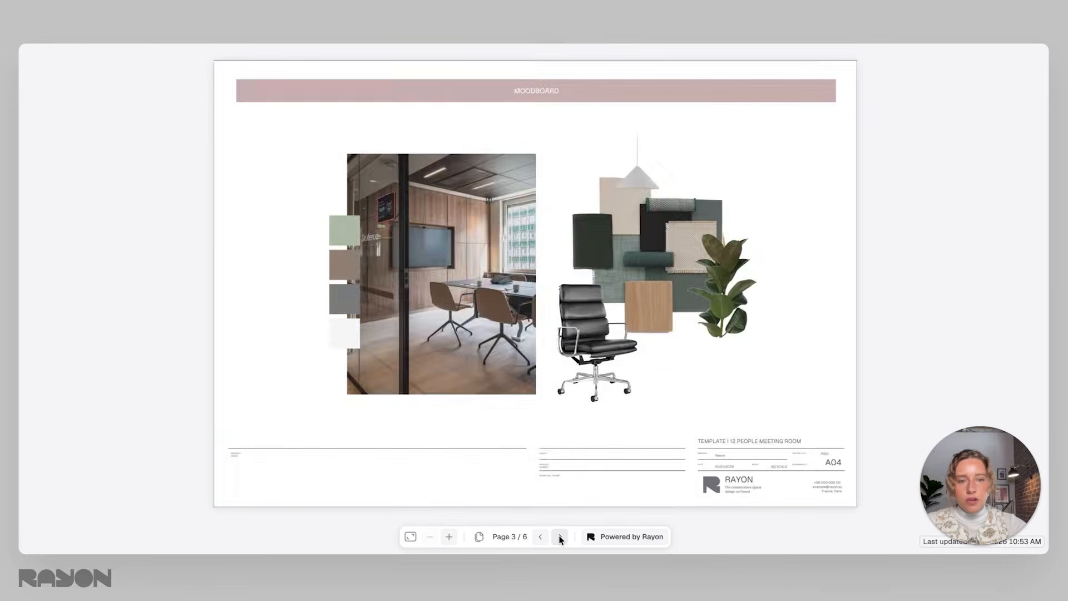
pyautogui.click(560, 536)
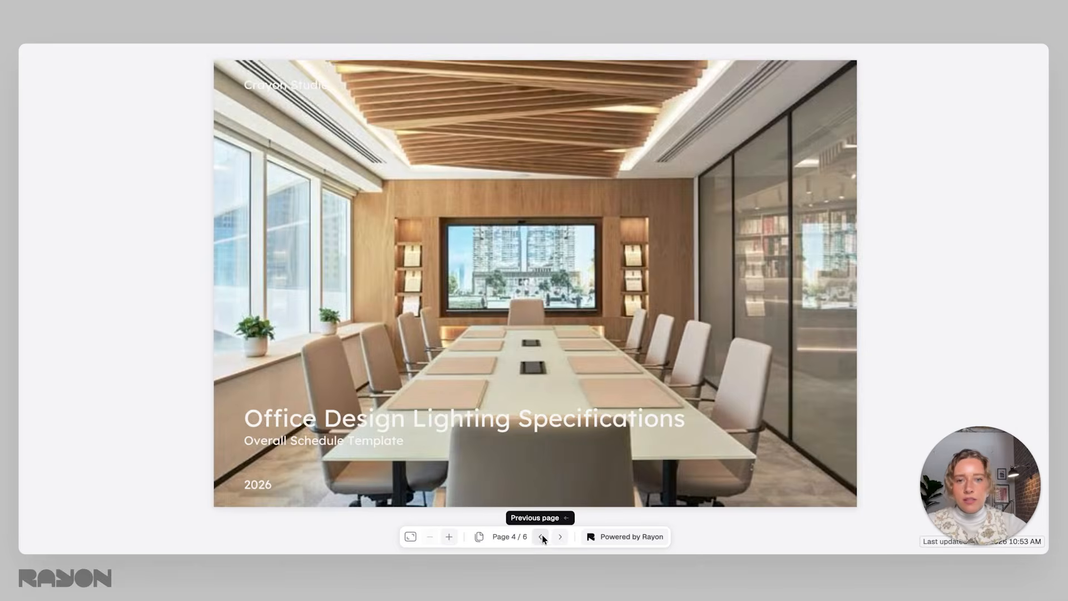
pyautogui.click(558, 537)
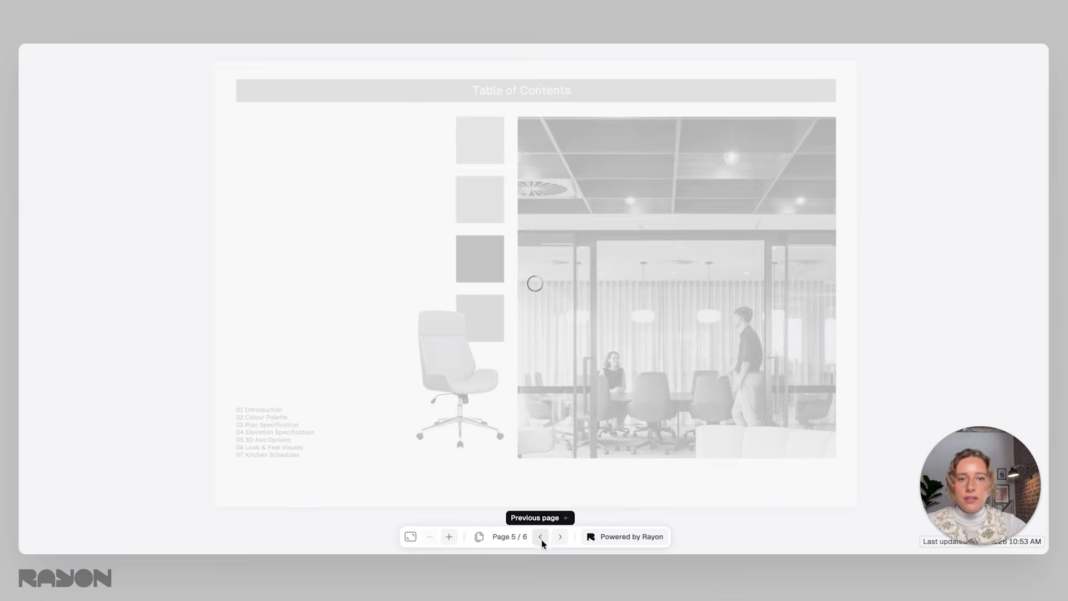
pyautogui.click(560, 536)
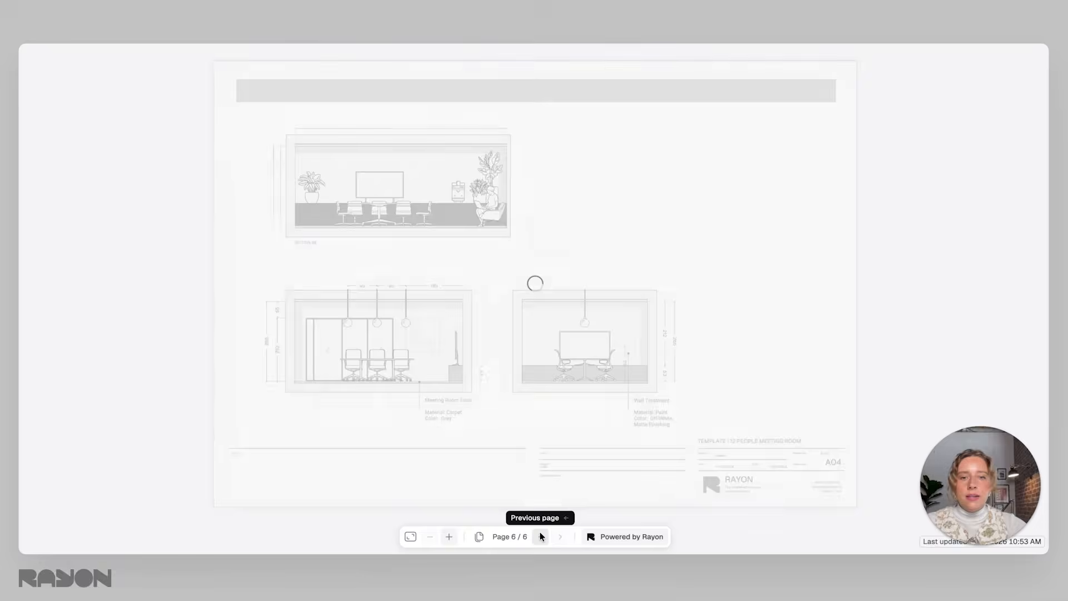
pyautogui.click(540, 537)
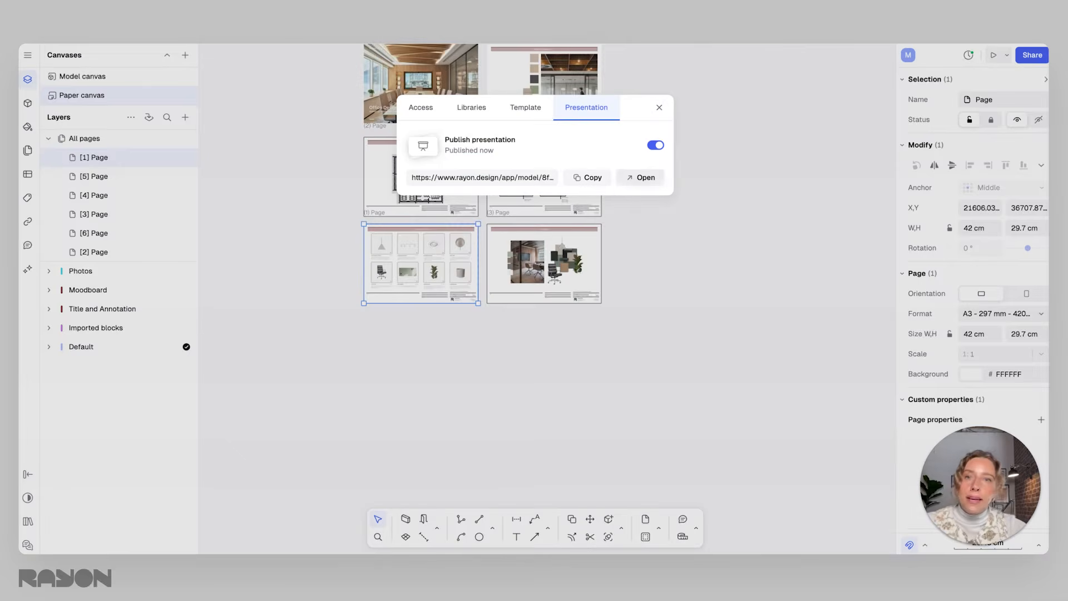
pyautogui.click(662, 109)
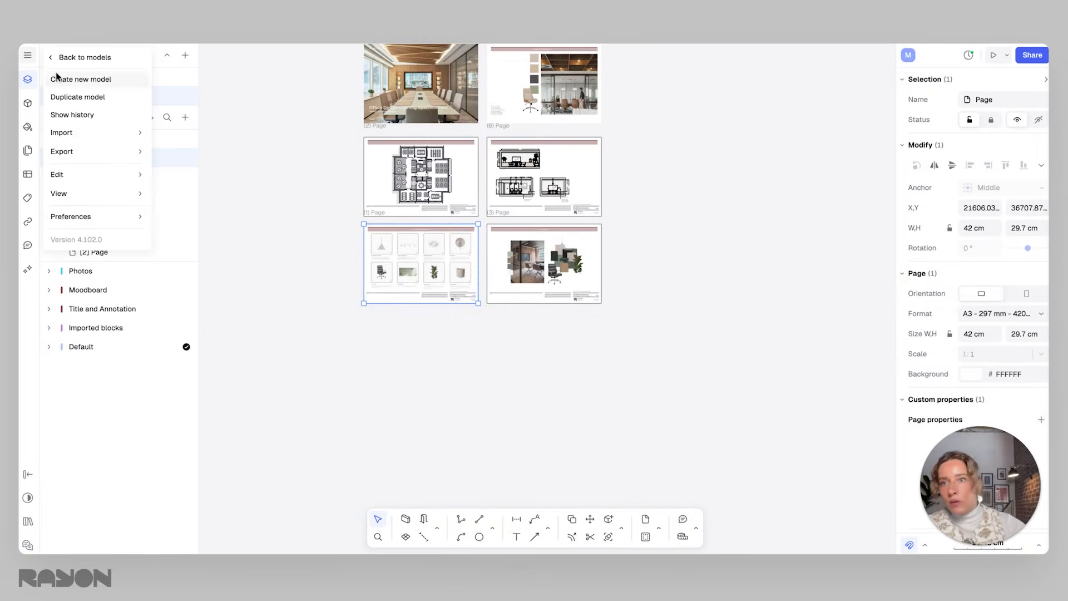
# Step: Review the PDF export choices for the screen, all pages or single pages, and look over the complete page layout
pyautogui.moveTo(136, 155)
pyautogui.moveTo(205, 172)
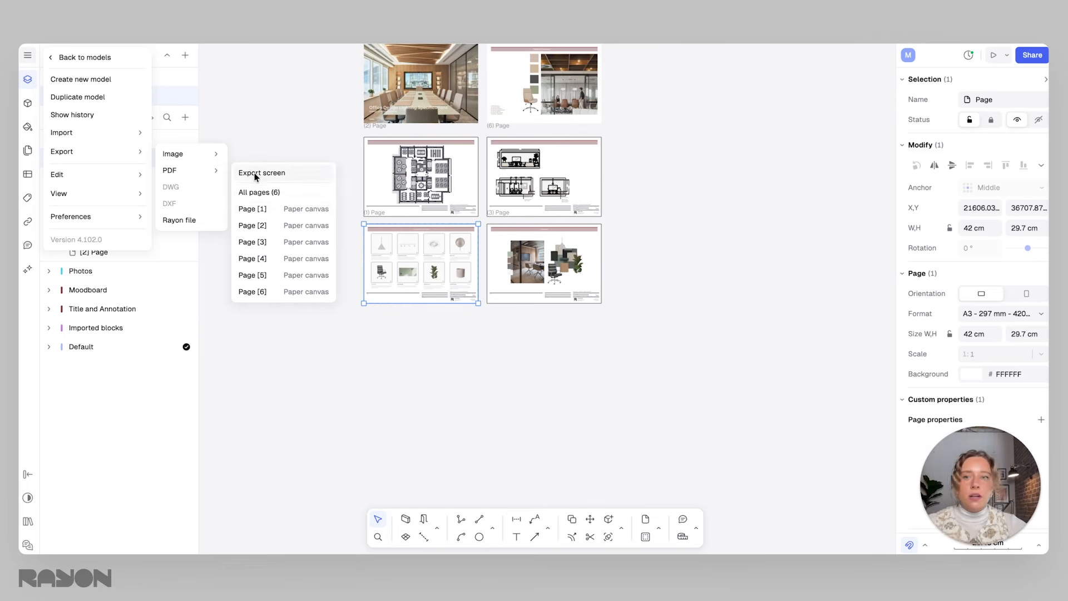
pyautogui.click(306, 125)
pyautogui.moveTo(629, 177); pyautogui.dragTo(674, 228, button='middle')
pyautogui.scroll(4, 660, 195)
pyautogui.moveTo(522, 173); pyautogui.dragTo(593, 194, button='middle')
pyautogui.scroll(1, 597, 196)
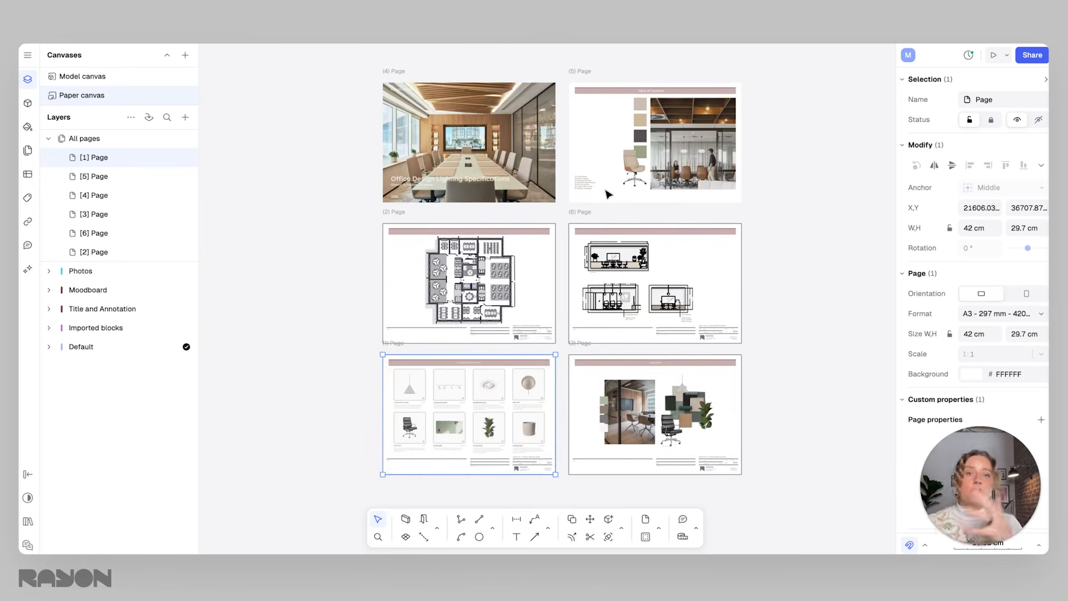